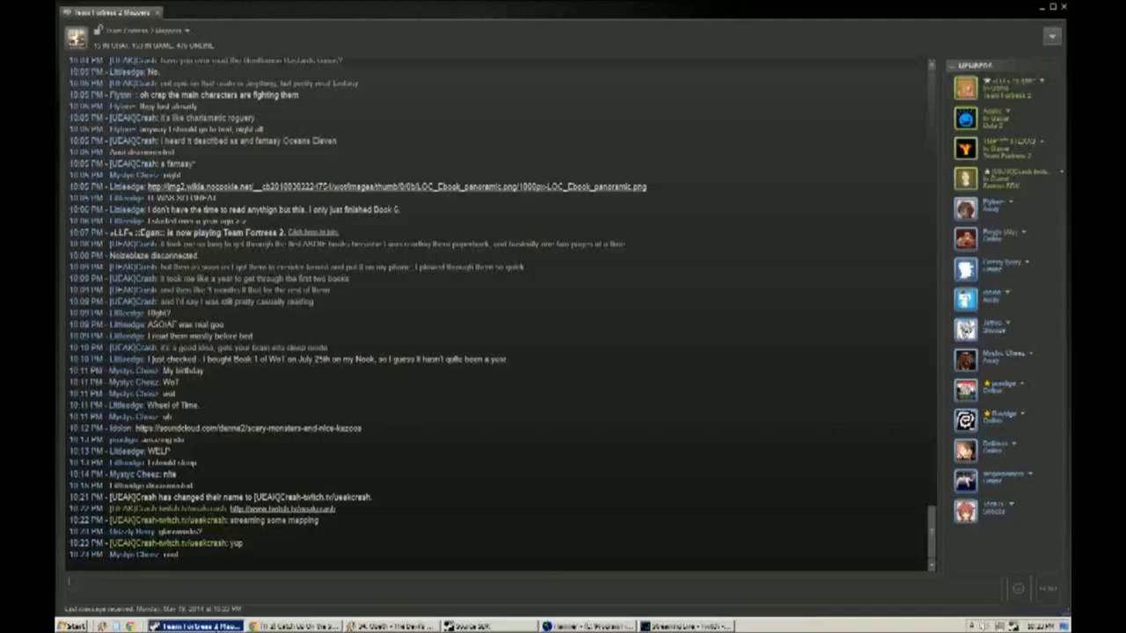
Switch to Hammer and draw a nodraw block beside the tower in the top view.
scroll(883, 154, "down", 3)
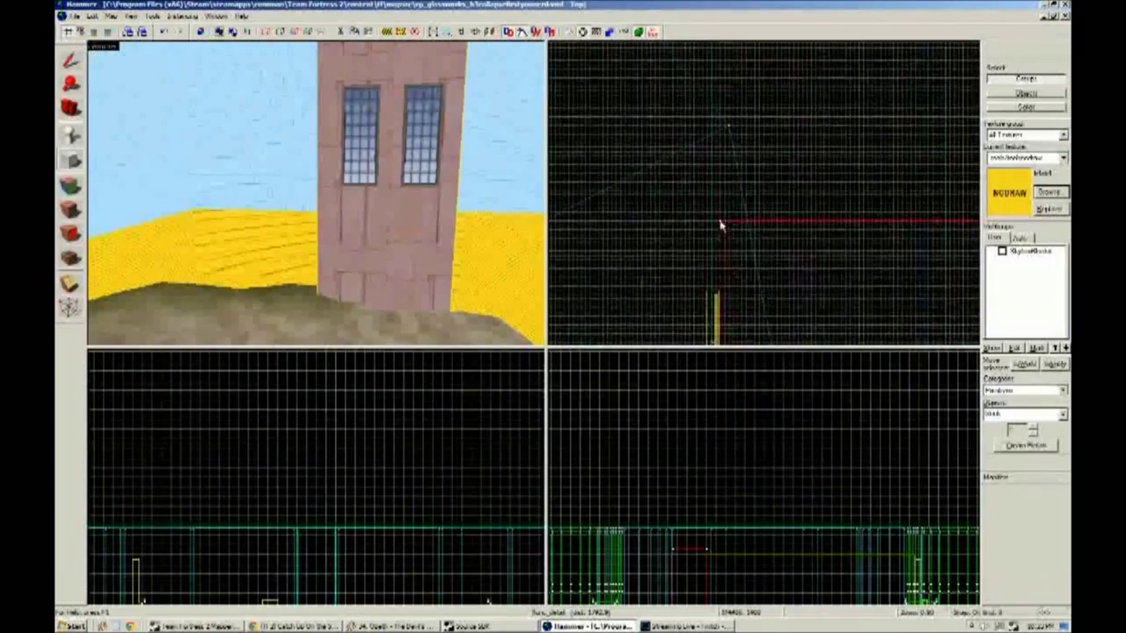
left_click_drag(721, 226, 754, 103)
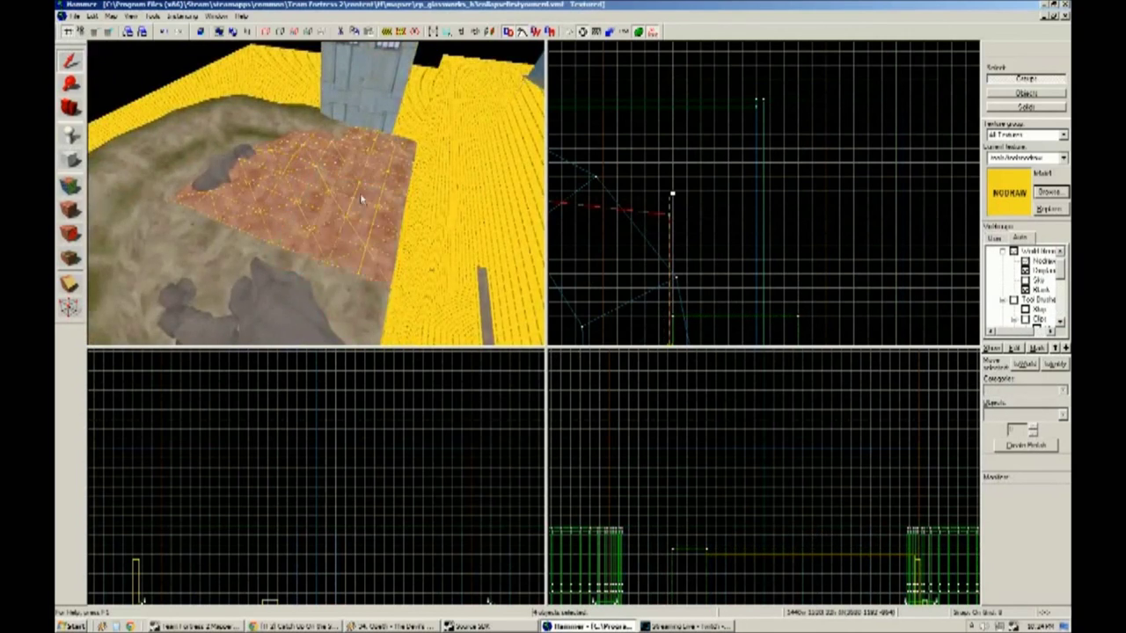
Paint alpha along the edge of the circular ground displacement with the Raise/Lower effect.
left_click(69, 185)
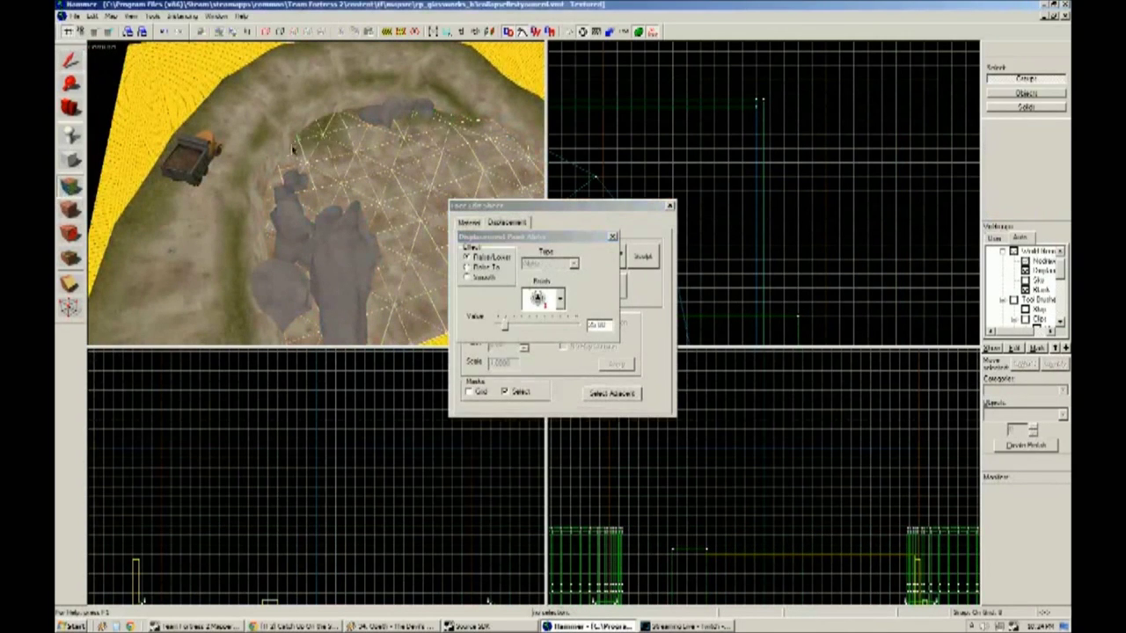
left_click_drag(294, 329, 281, 308)
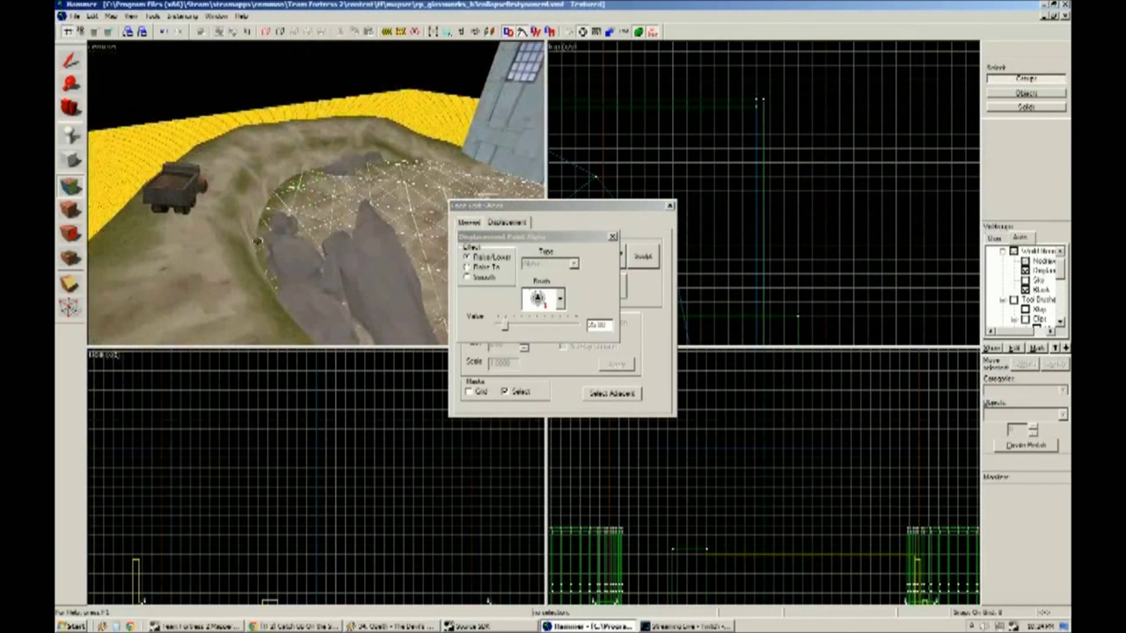
left_click_drag(410, 162, 315, 193)
Place a nodraw wall block of 256 by 512 units beside the building at the start of the dirt road.
key("shift+s")
key("w")
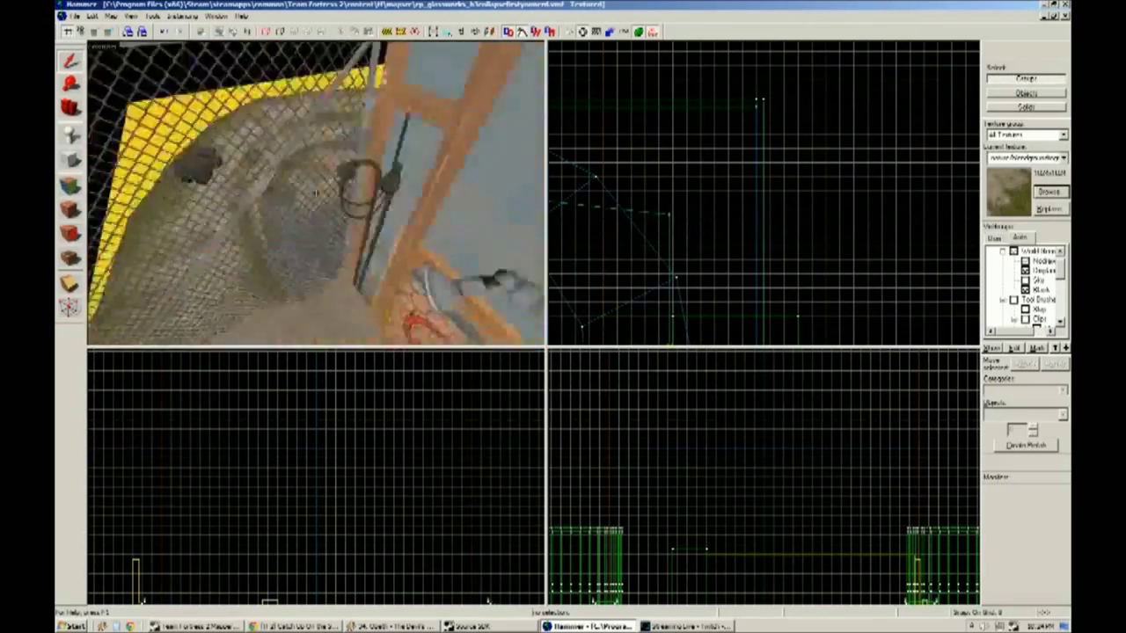
key("w")
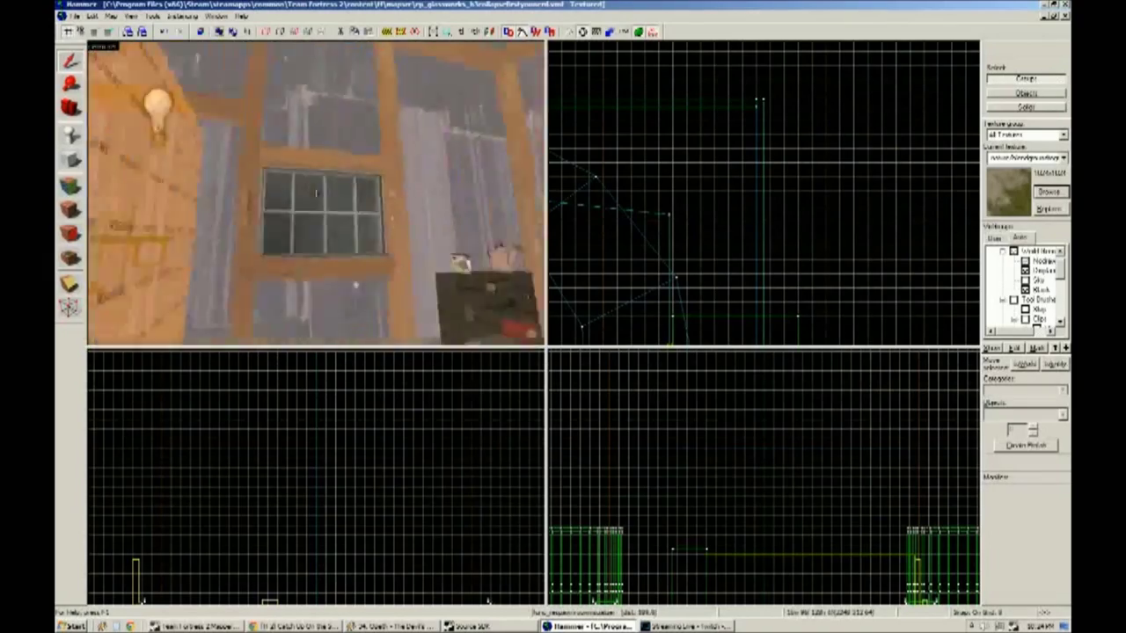
key("w")
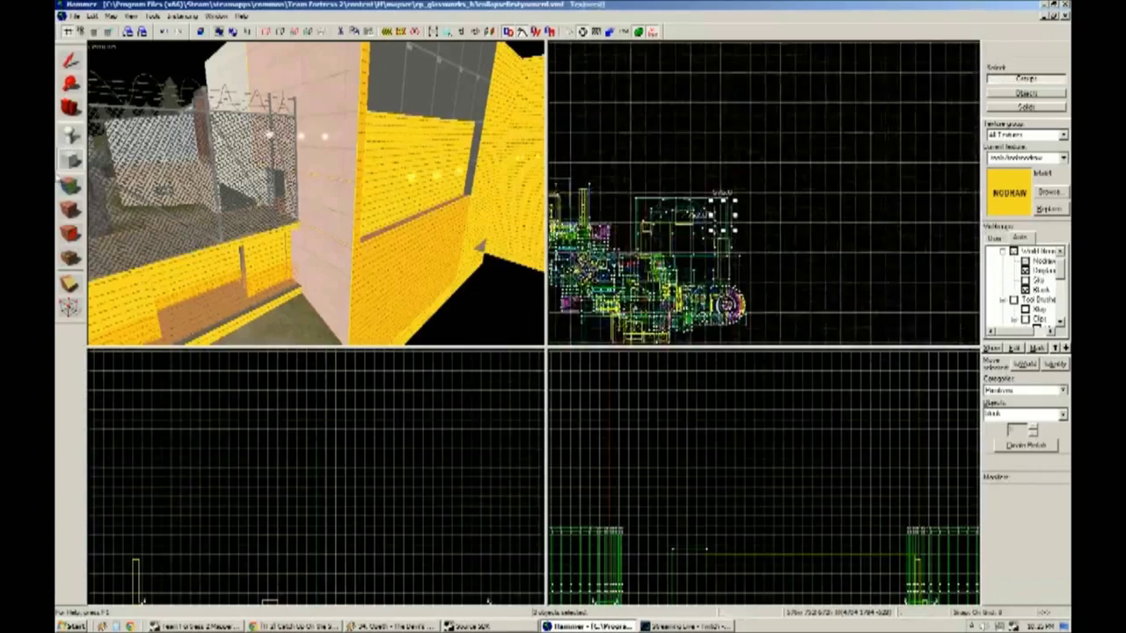
scroll(693, 258, "up", 5)
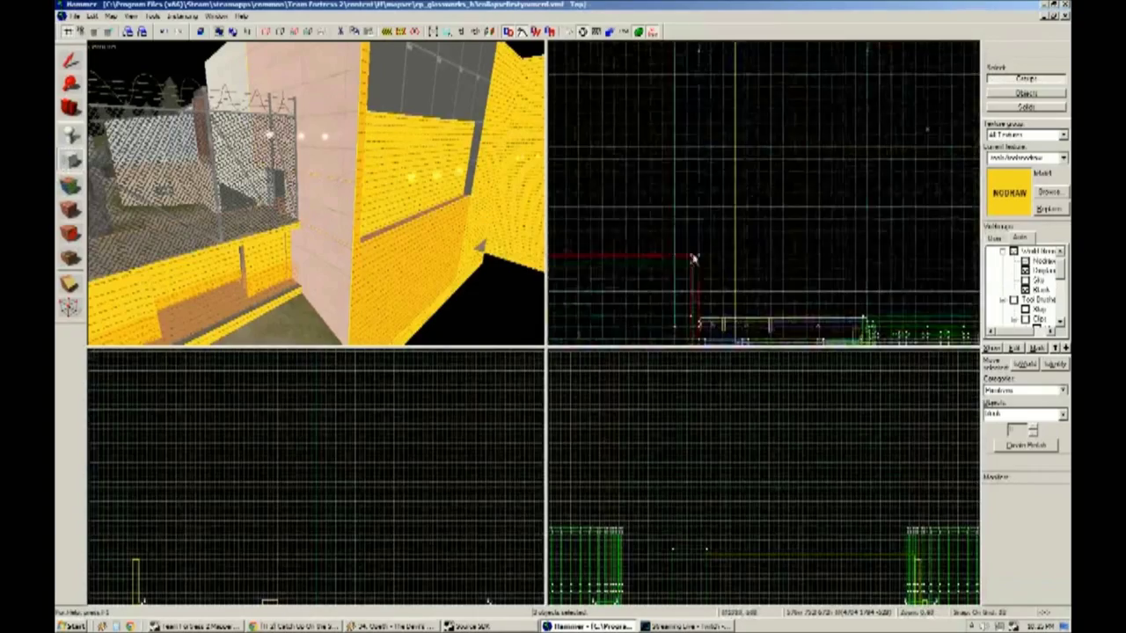
scroll(674, 188, "down", 2)
key("Left")
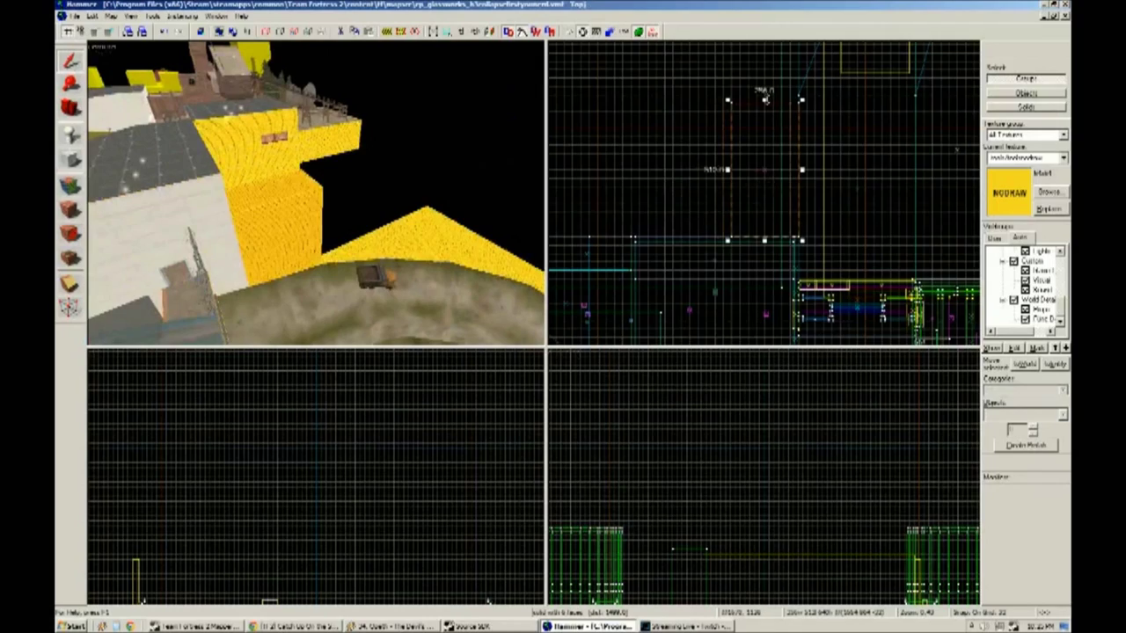
Reshape the nodraw wall block's vertices in the top view so that it slants along the outer side of the road.
scroll(765, 99, "down", 2)
scroll(789, 129, "up", 4)
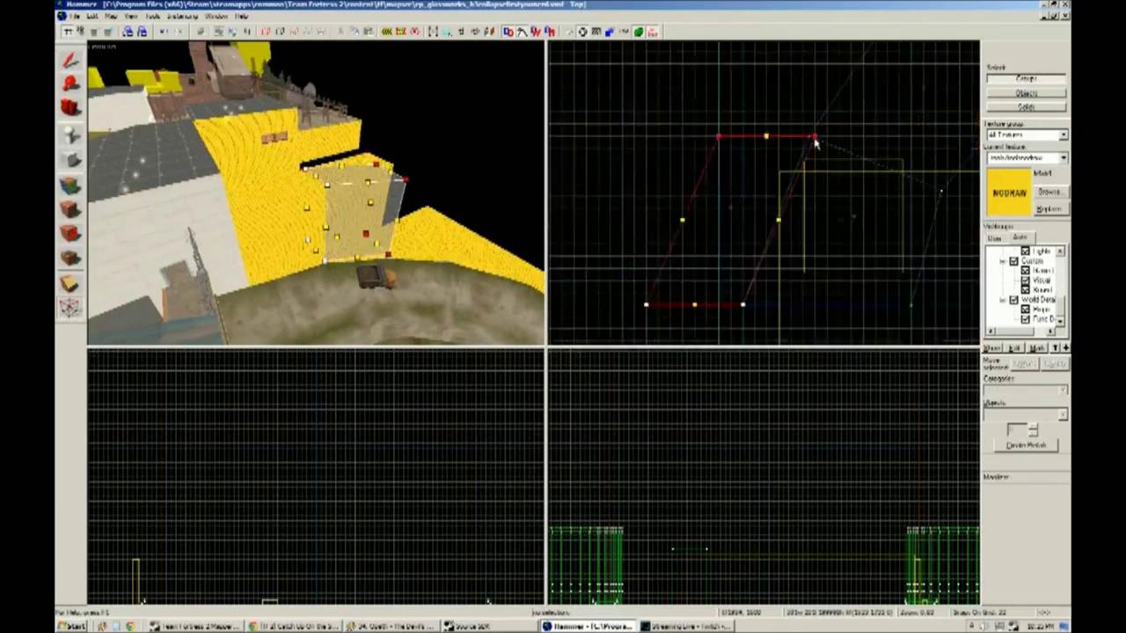
scroll(701, 219, "down", 3)
scroll(670, 262, "up", 3)
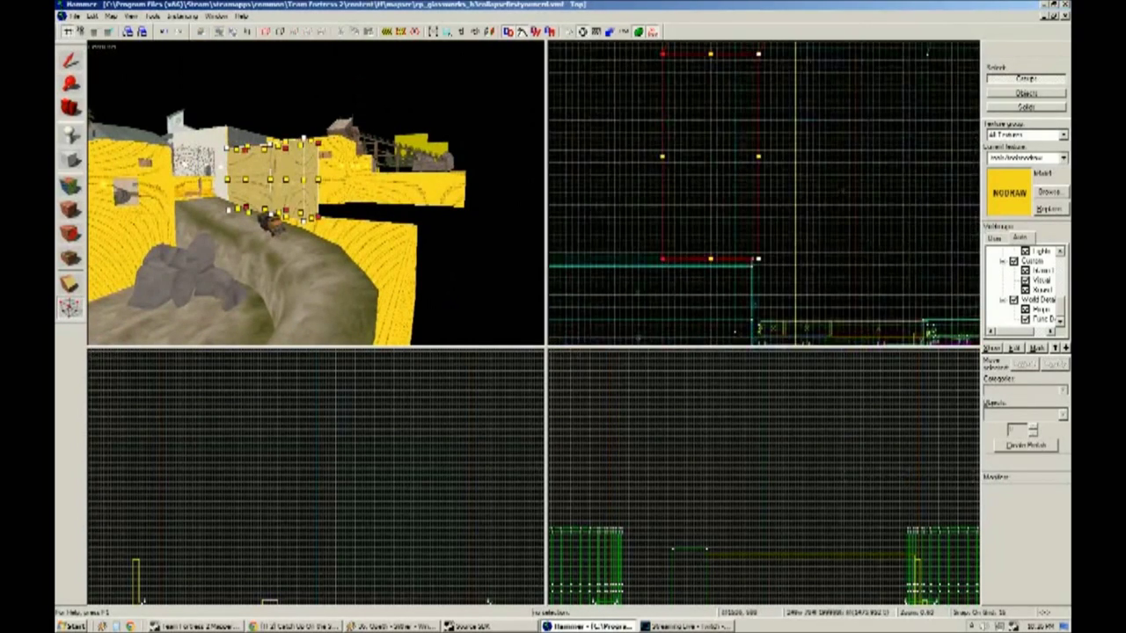
scroll(769, 93, "down", 2)
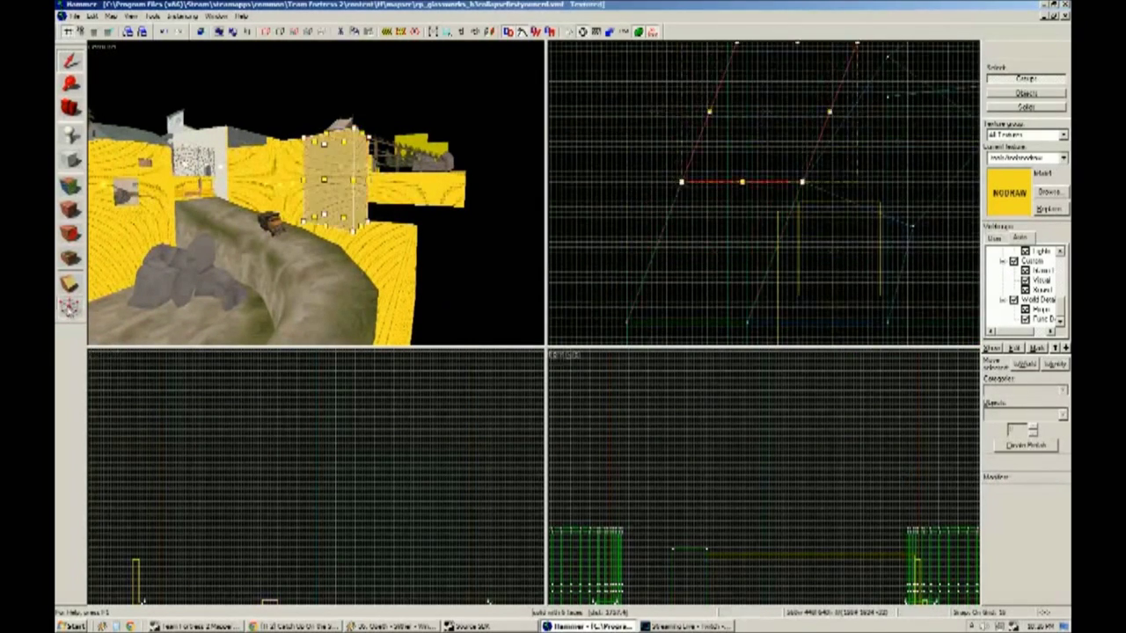
Add the next nodraw wall segment and move its vertices to join the slanted segment and continue the curve.
left_click(769, 184)
scroll(760, 186, "down", 3)
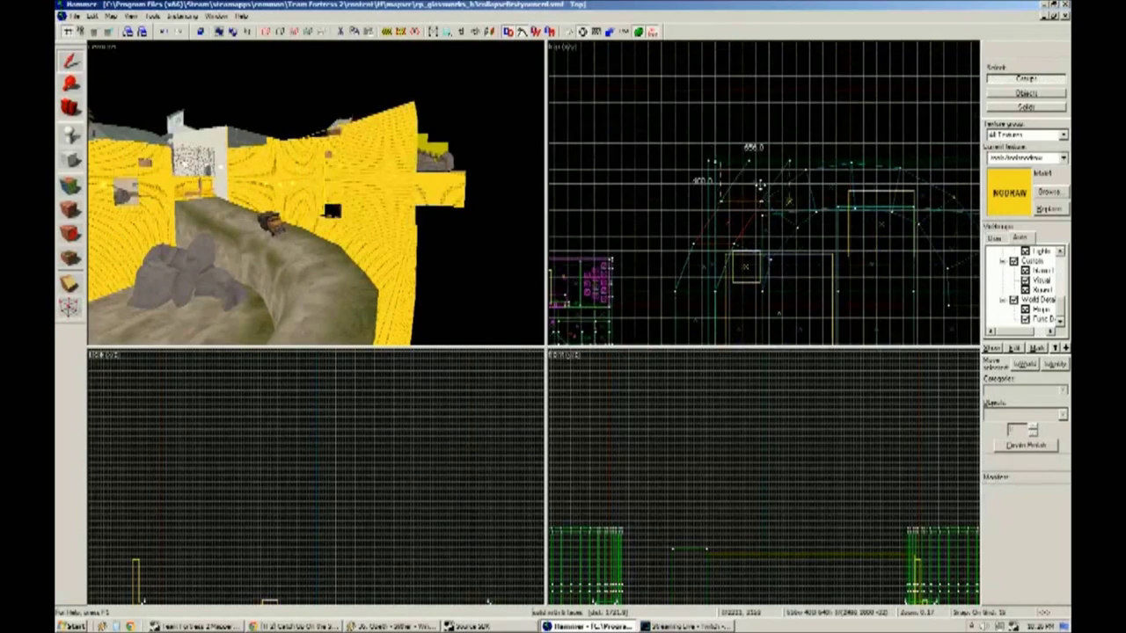
left_click(69, 307)
scroll(768, 150, "up", 3)
left_click_drag(682, 103, 799, 43)
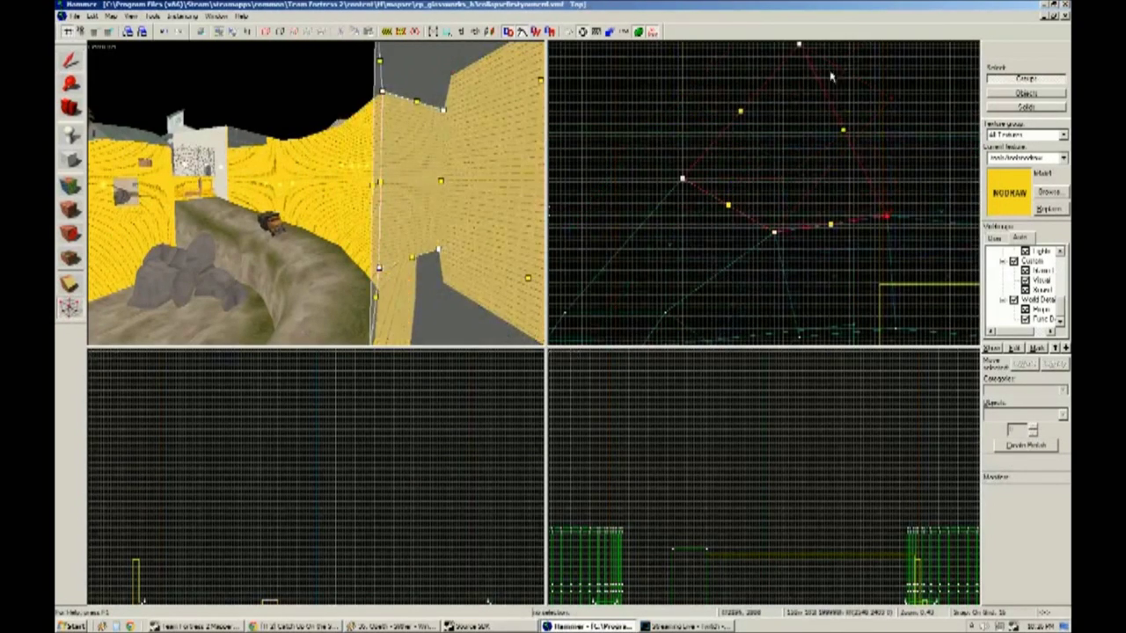
key("z")
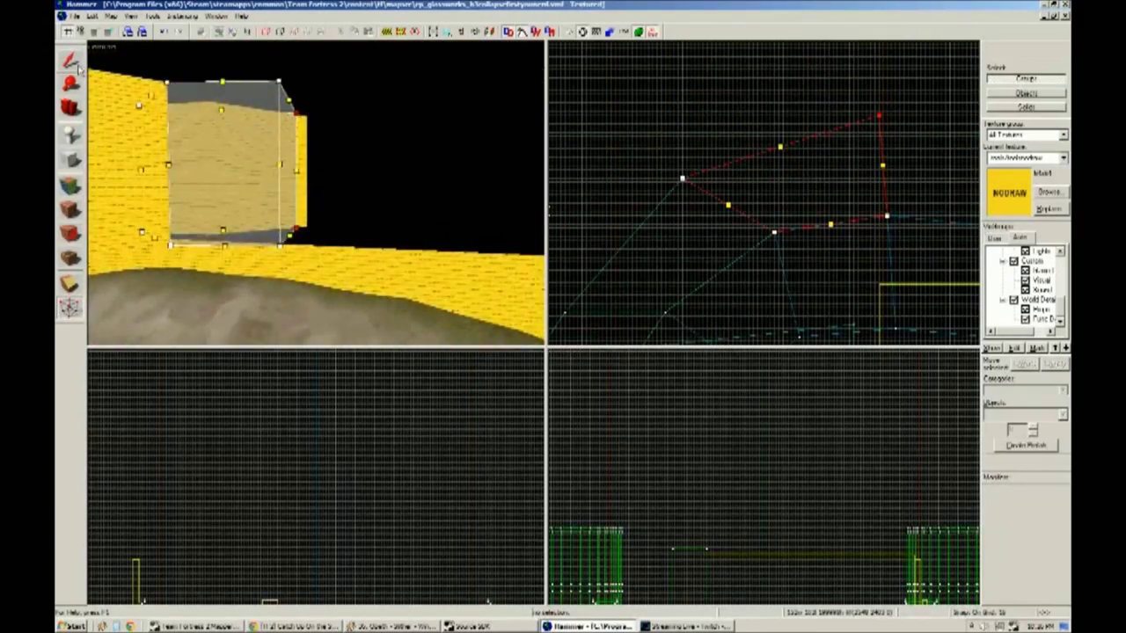
Extend the wall around the bend with further nodraw segments, matching each one's vertices to its neighbour.
key("shift+s")
left_click(222, 249)
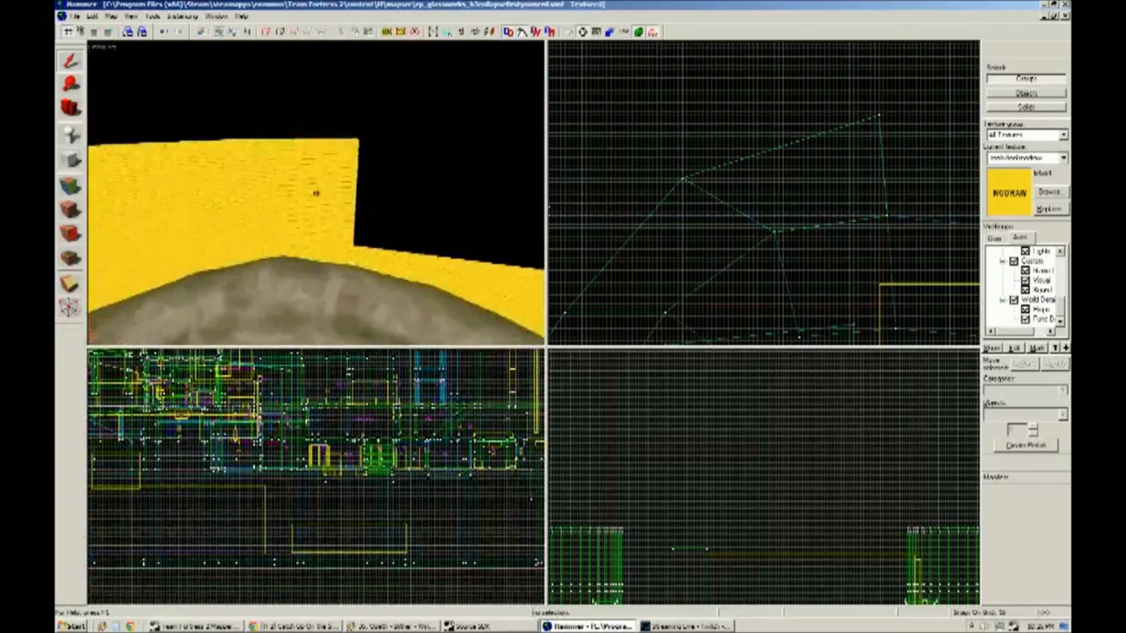
left_click(414, 194)
key("ctrl+e")
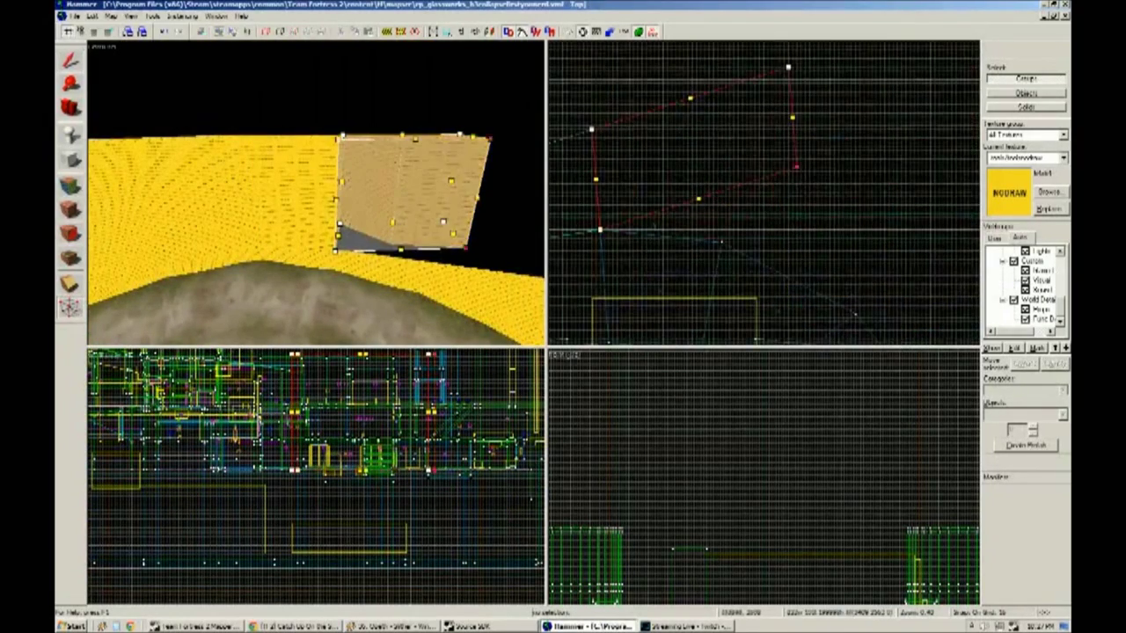
left_click_drag(669, 163, 837, 165)
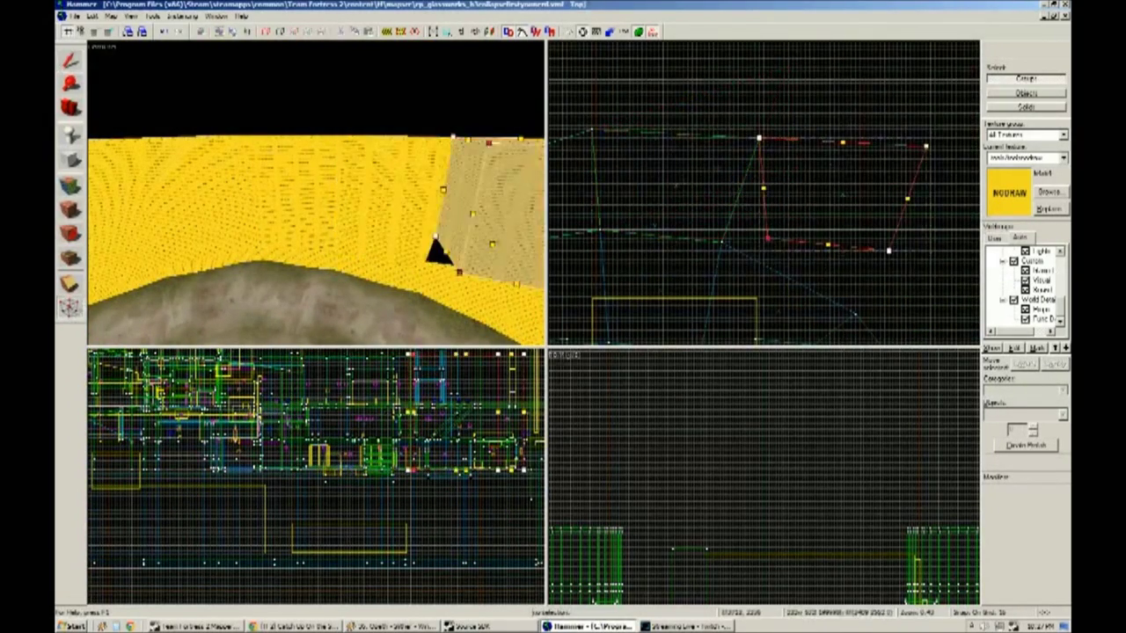
left_click_drag(864, 310, 788, 284)
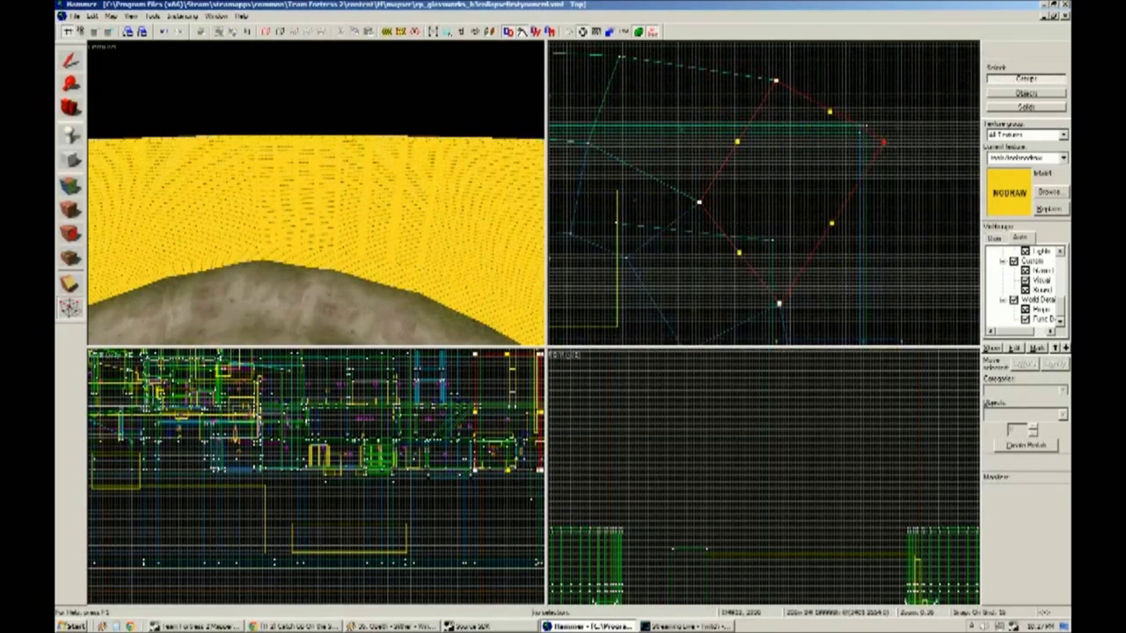
Reshape the last nodraw wall segment's vertices so that the curved wall closes against the windowed tower.
scroll(763, 194, "down", 2)
mouse_move(264, 193)
left_mouse_down()
mouse_move(314, 183)
mouse_move(381, 196)
mouse_move(297, 187)
mouse_move(314, 188)
left_mouse_up()
scroll(469, 358, "up", 2)
mouse_move(469, 338)
left_mouse_down()
mouse_move(466, 308)
mouse_move(314, 289)
mouse_move(415, 155)
mouse_move(523, 183)
mouse_move(449, 190)
left_mouse_up()
scroll(754, 216, "up", 2)
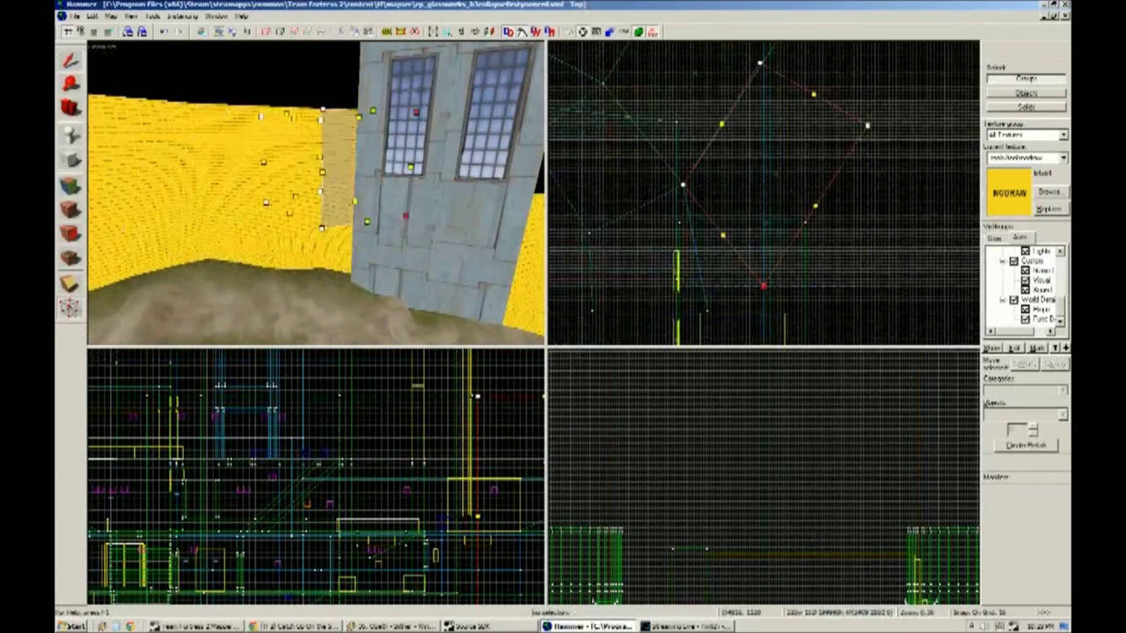
left_click_drag(867, 126, 771, 115)
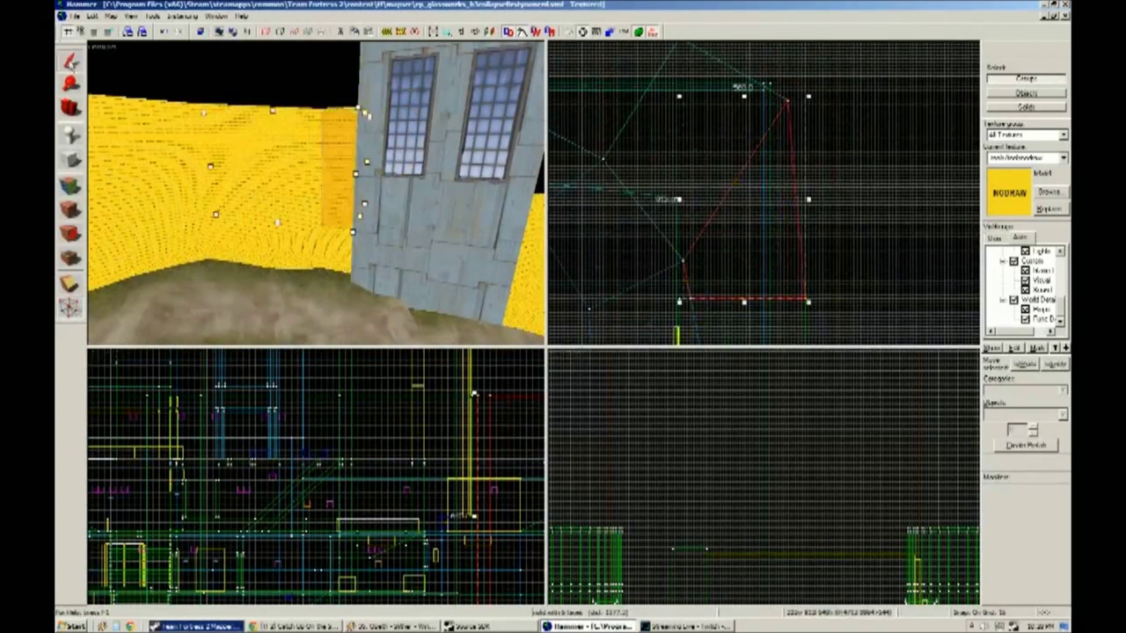
Switch to the Twitch stream page and post "wat" in its chat.
key("alt+Tab")
key("alt+Tab")
key("Return")
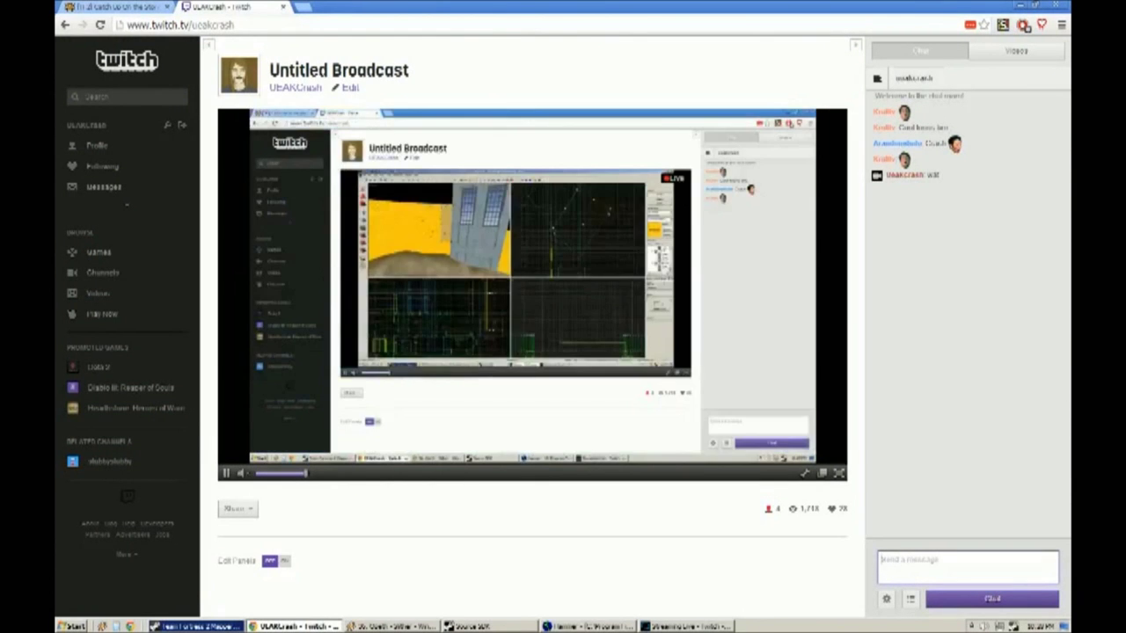
key("alt+Tab")
left_click(278, 626)
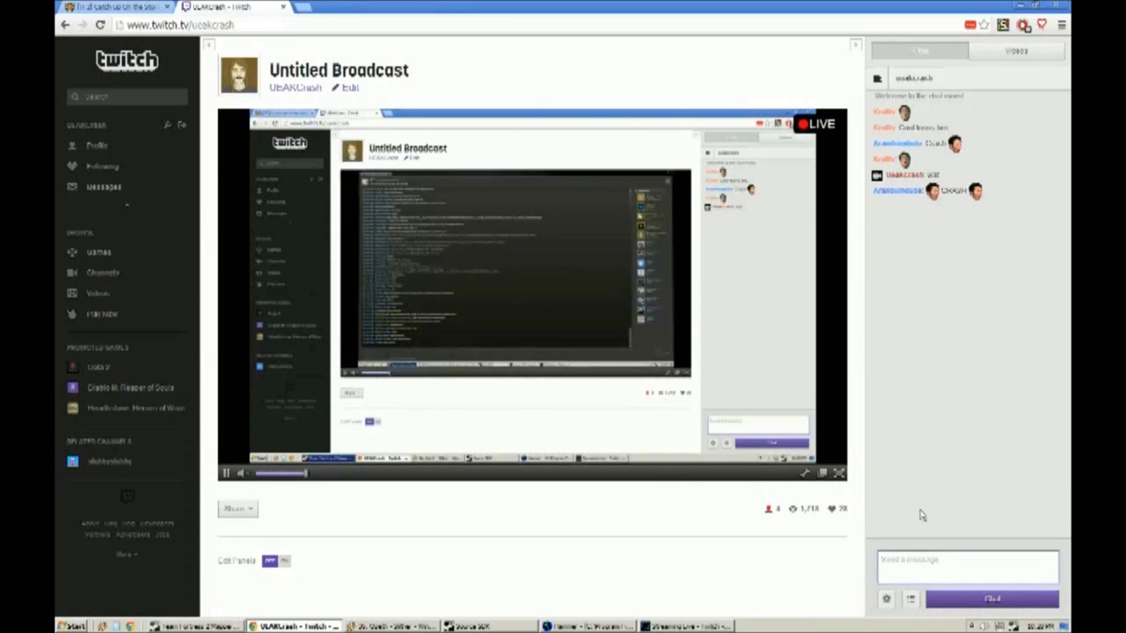
Reply in the Steam friend chat with "no rush", "within a few months" and "also i'm streaming, fyi".
type("no rush")
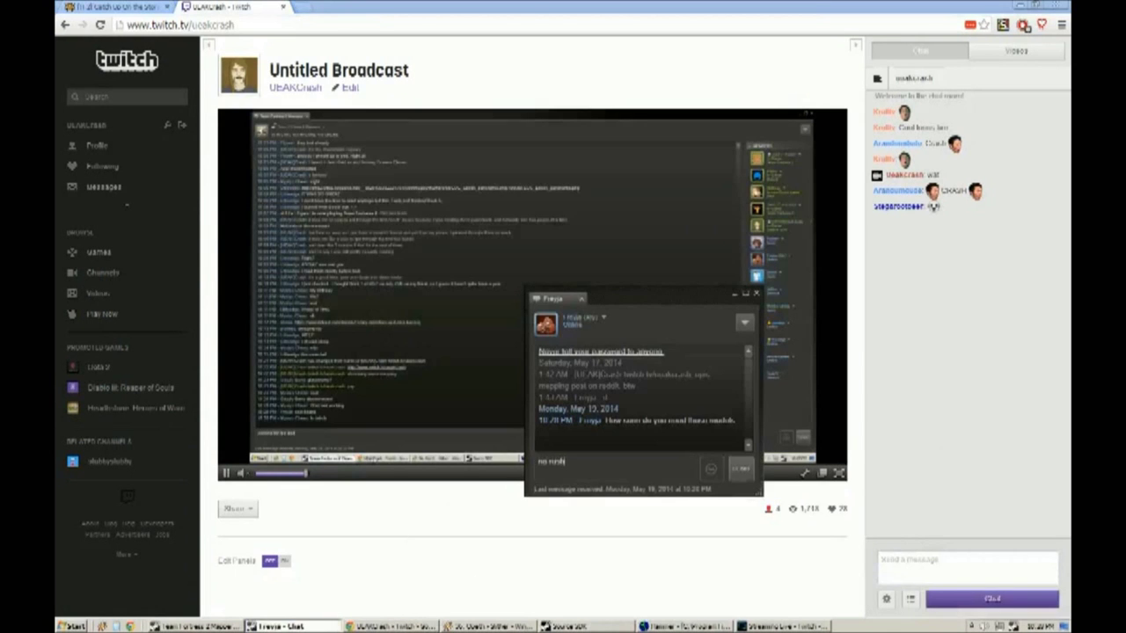
key("Return")
type("within a few months")
key("Return")
type("also i'm streaming, f")
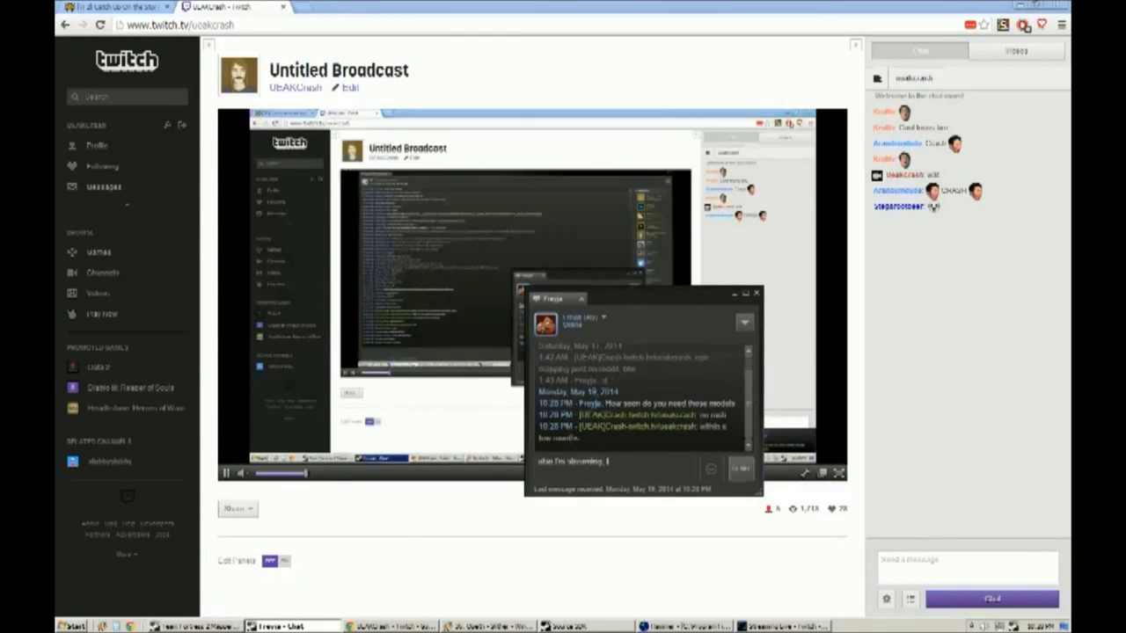
type(", lol")
key("Return")
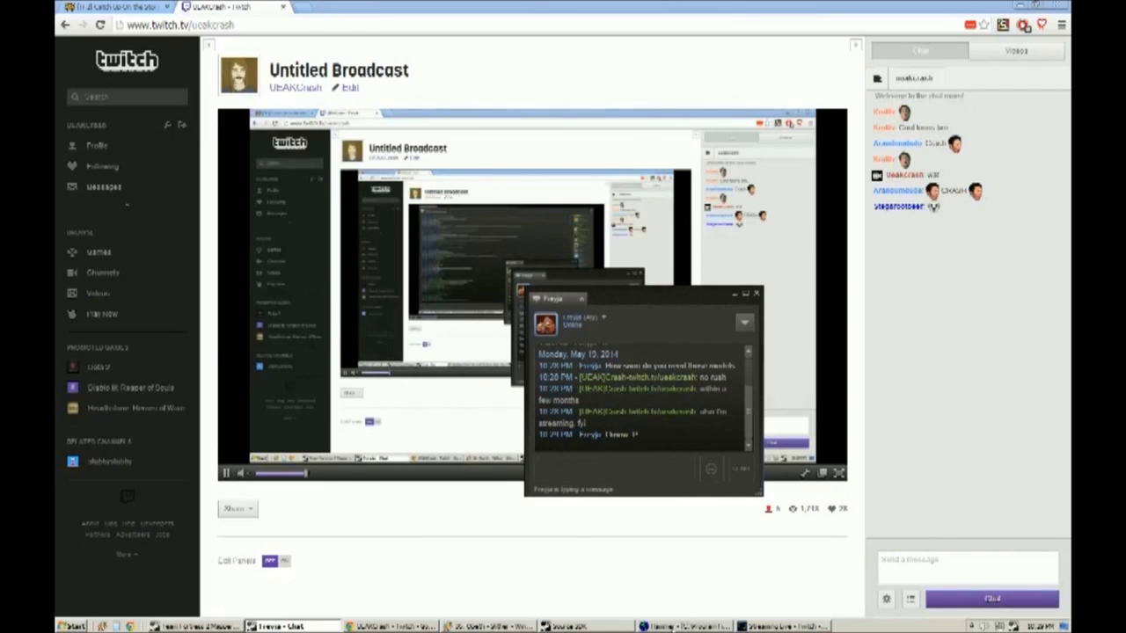
Return to Hammer, select all eight curved nodraw wall brushes and clip them along a horizontal line in the side view.
key("alt+Tab")
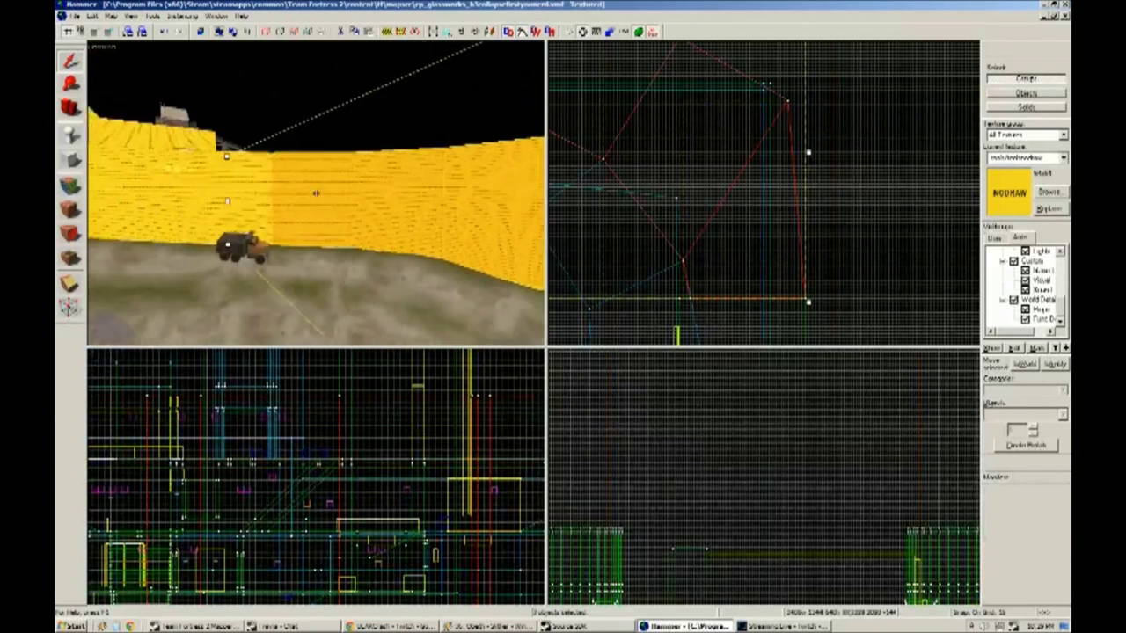
scroll(213, 595, "down", 3)
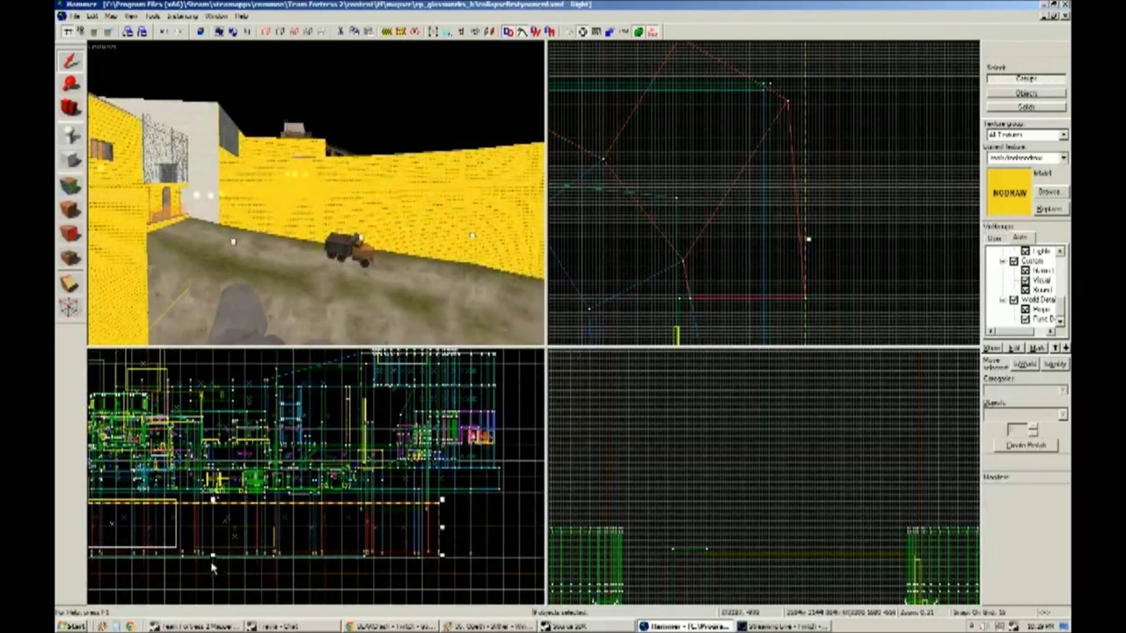
left_click(383, 204)
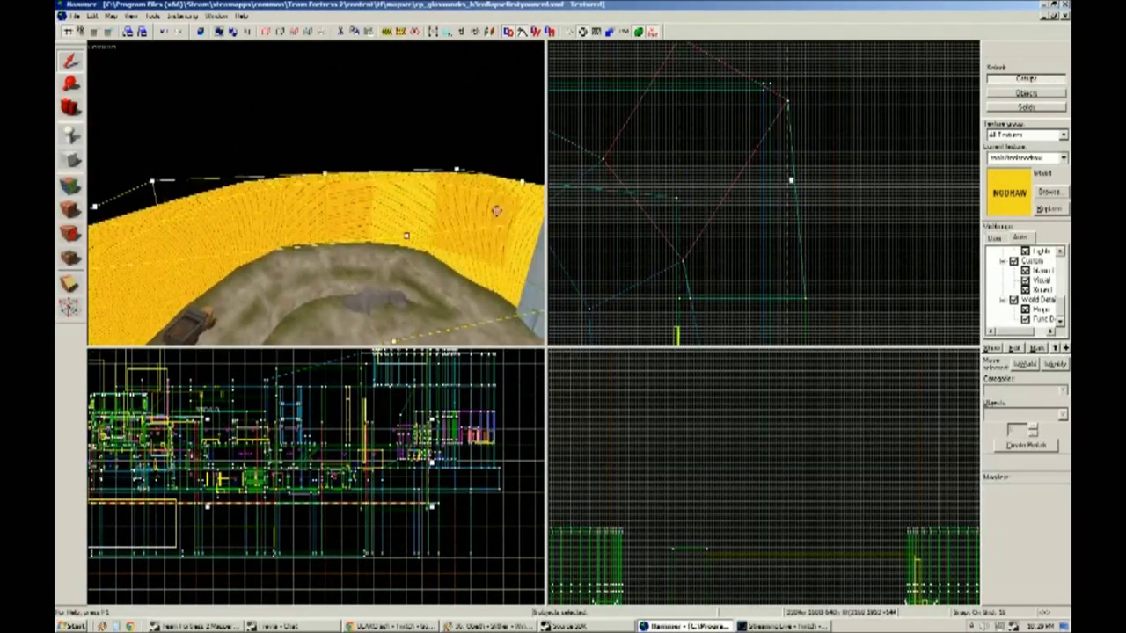
scroll(267, 446, "up", 2)
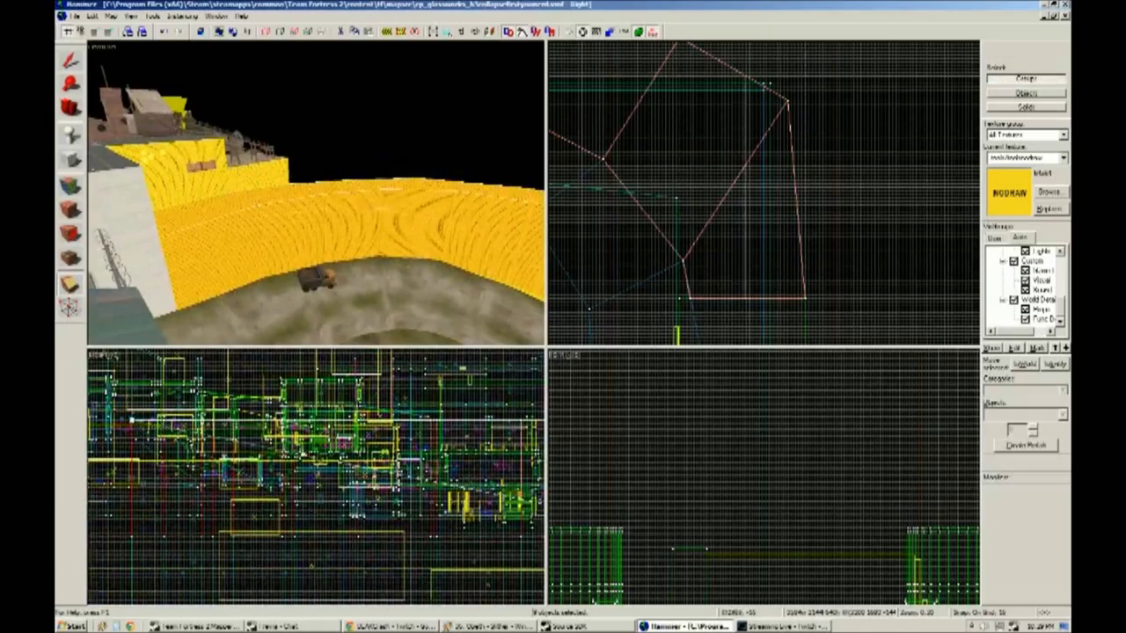
scroll(411, 445, "up", 2)
scroll(262, 231, "up", 4)
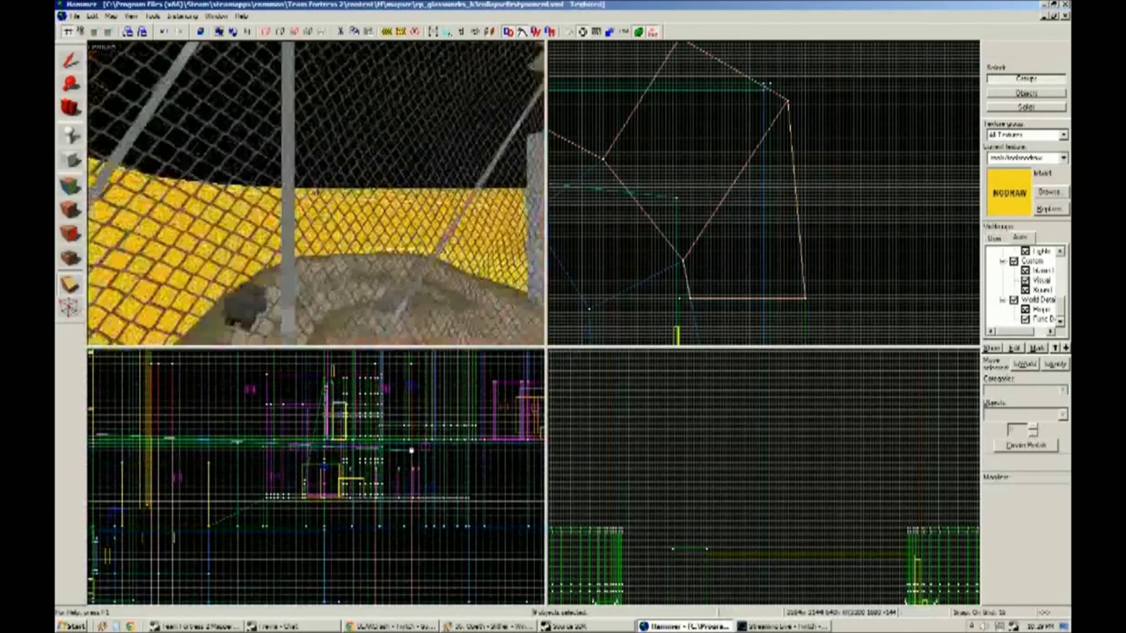
scroll(410, 455, "up", 2)
key("shift+a")
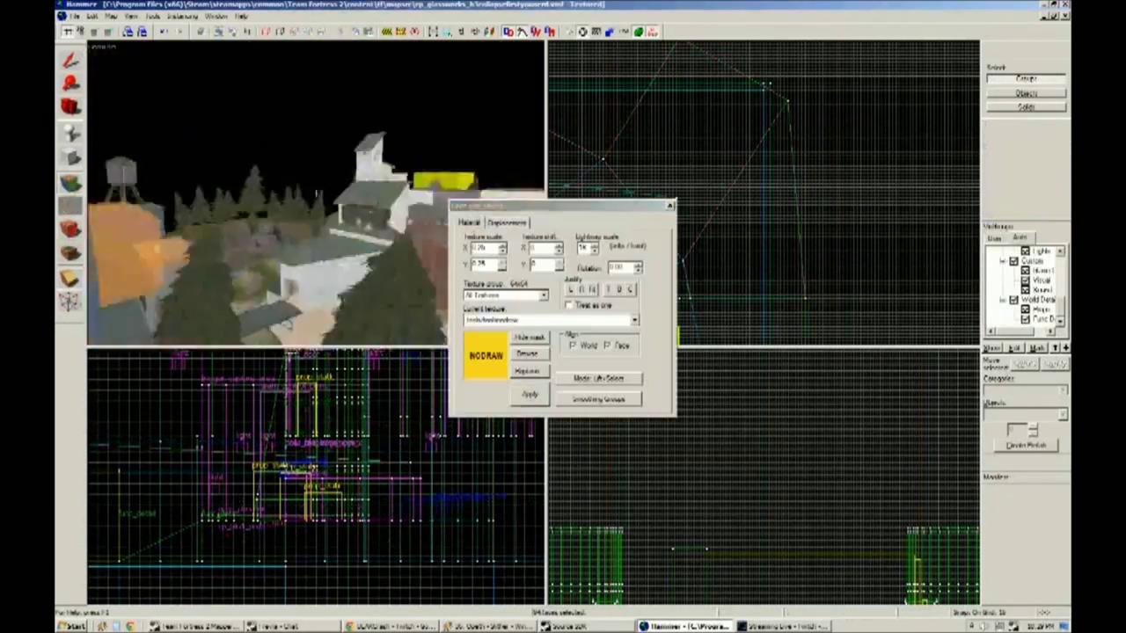
Apply the blended rock wall texture at scale 0.5 to the curved wall's faces and select its road-facing and upper faces.
left_click(273, 206)
left_click_drag(374, 174, 328, 188)
left_click_drag(409, 189, 315, 193)
key("shift+s")
key("shift+a")
key("shift+s")
key("shift+a")
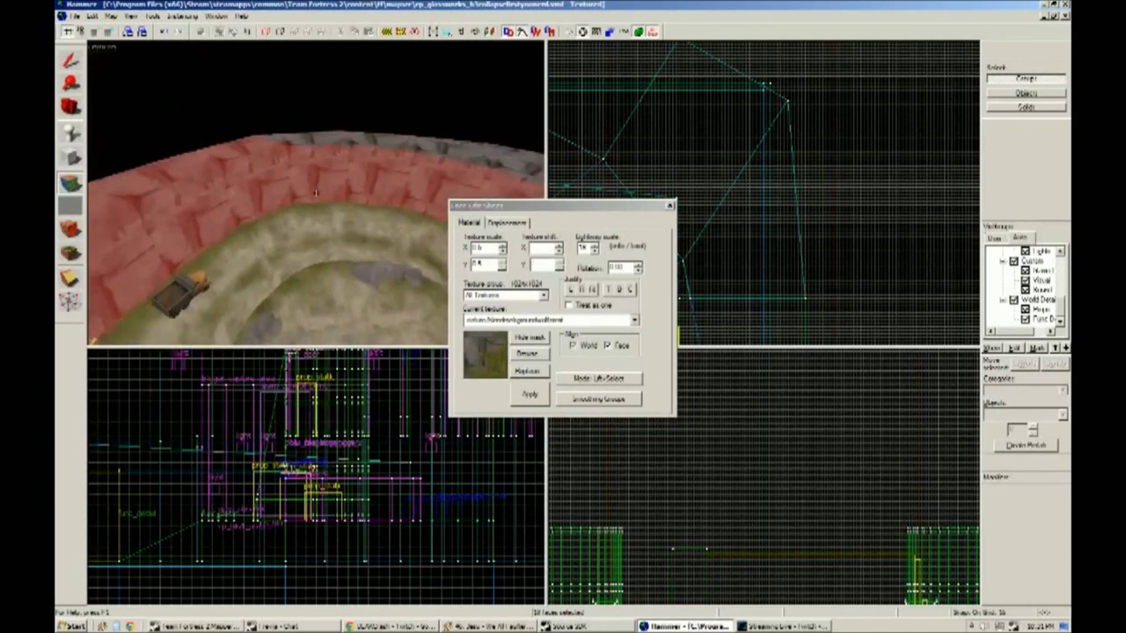
Create displacements from the selected rock wall faces.
left_click(508, 223)
left_click(480, 285)
left_click(543, 322)
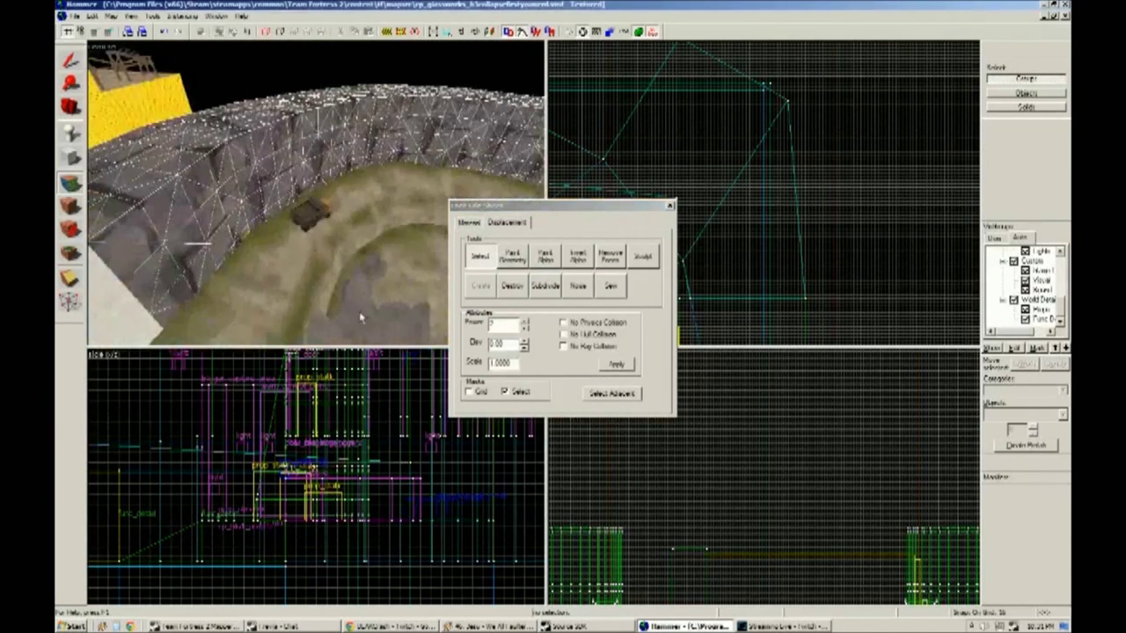
Reply in the Twitch chat about the second monitor, "watch the magic button" and "subdivide for life", and return to Hammer.
key("alt+Tab")
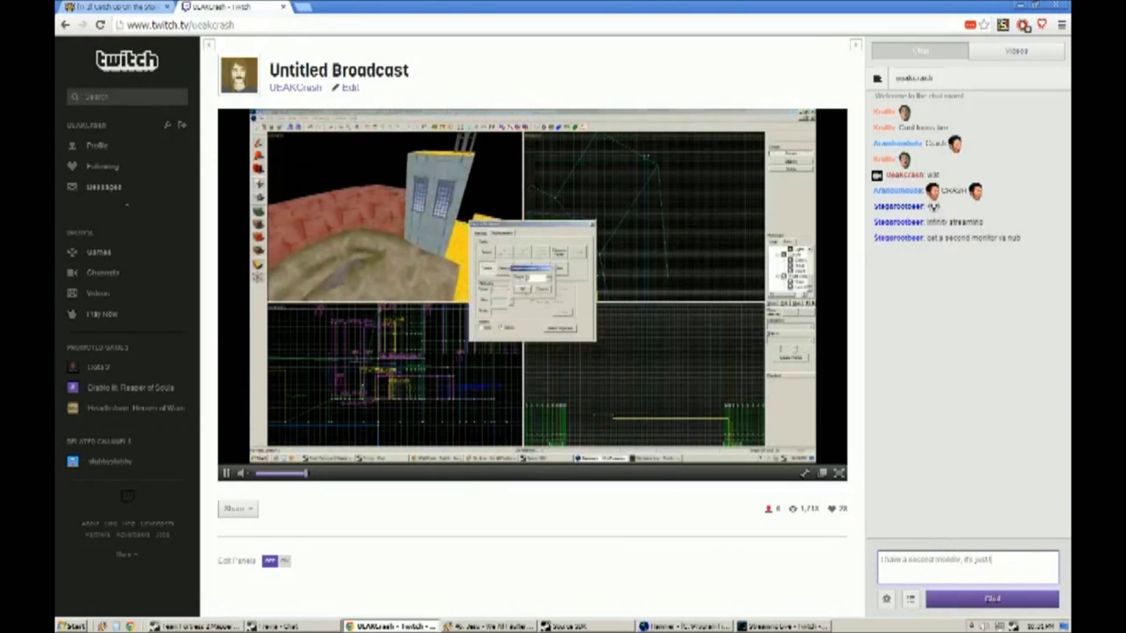
type("tied up in another comp")
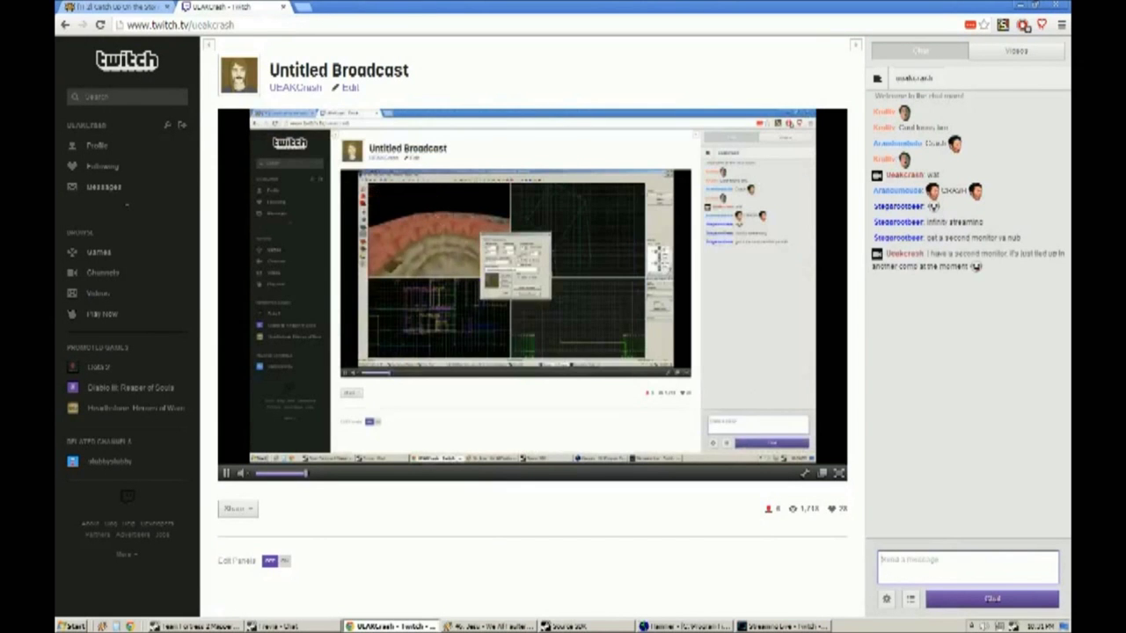
key("alt+Tab")
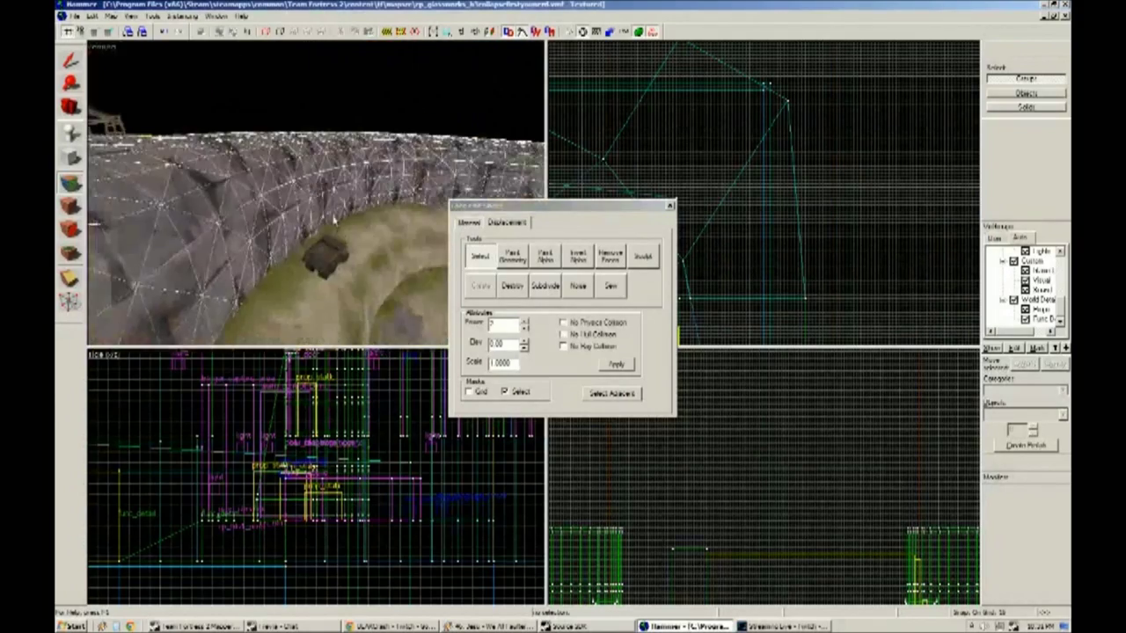
key("alt+Tab")
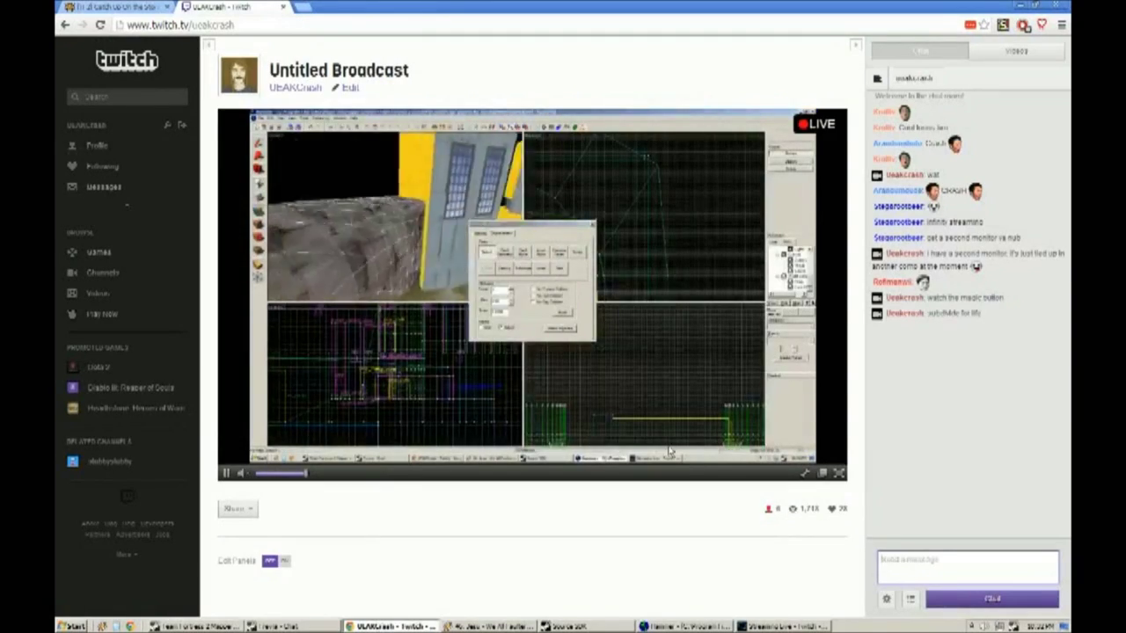
key("alt+Tab")
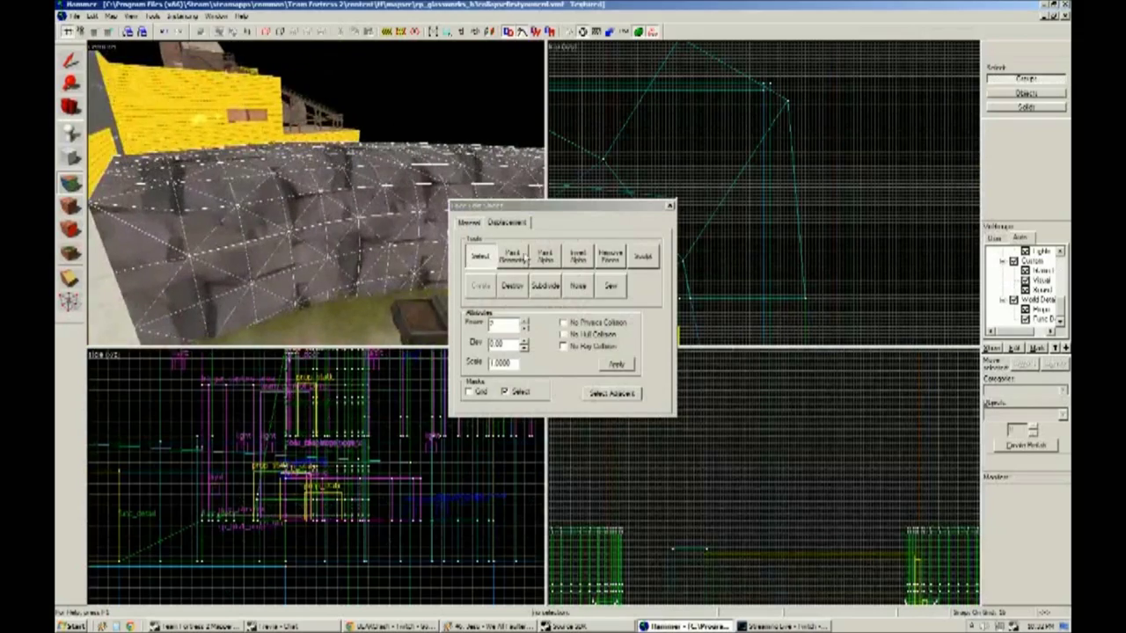
Sculpt the rock wall displacements with Paint Geometry, raising and lowering them along the face normals at a distance of 5.
left_click(513, 254)
left_click_drag(271, 276, 301, 183)
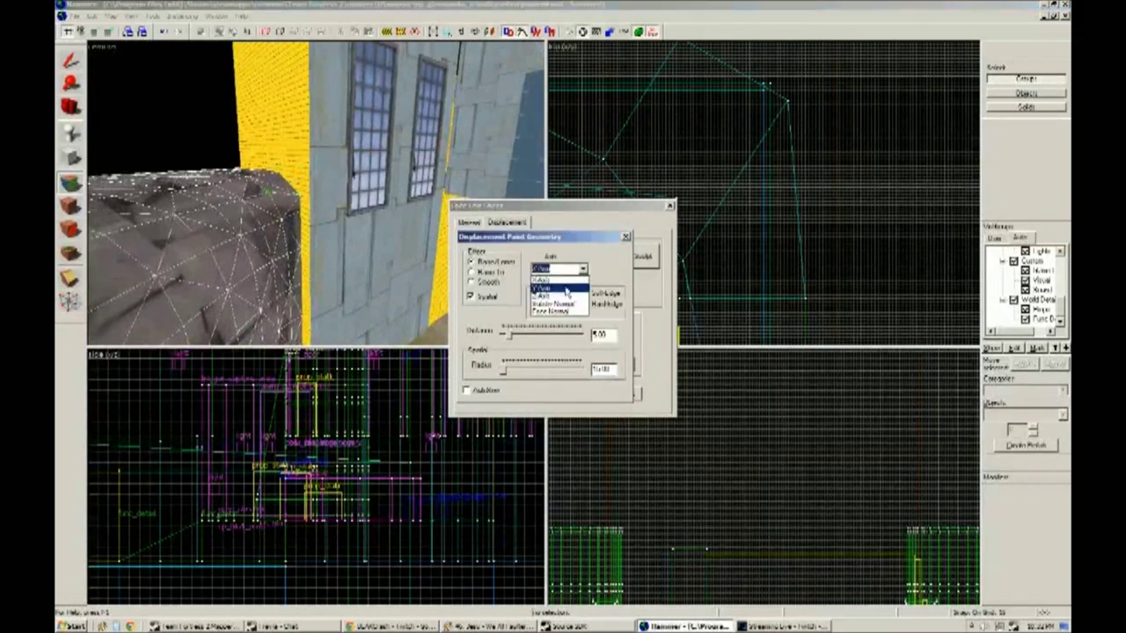
mouse_move(299, 188)
left_mouse_down()
mouse_move(317, 192)
mouse_move(318, 213)
mouse_move(304, 227)
mouse_move(279, 185)
left_mouse_up()
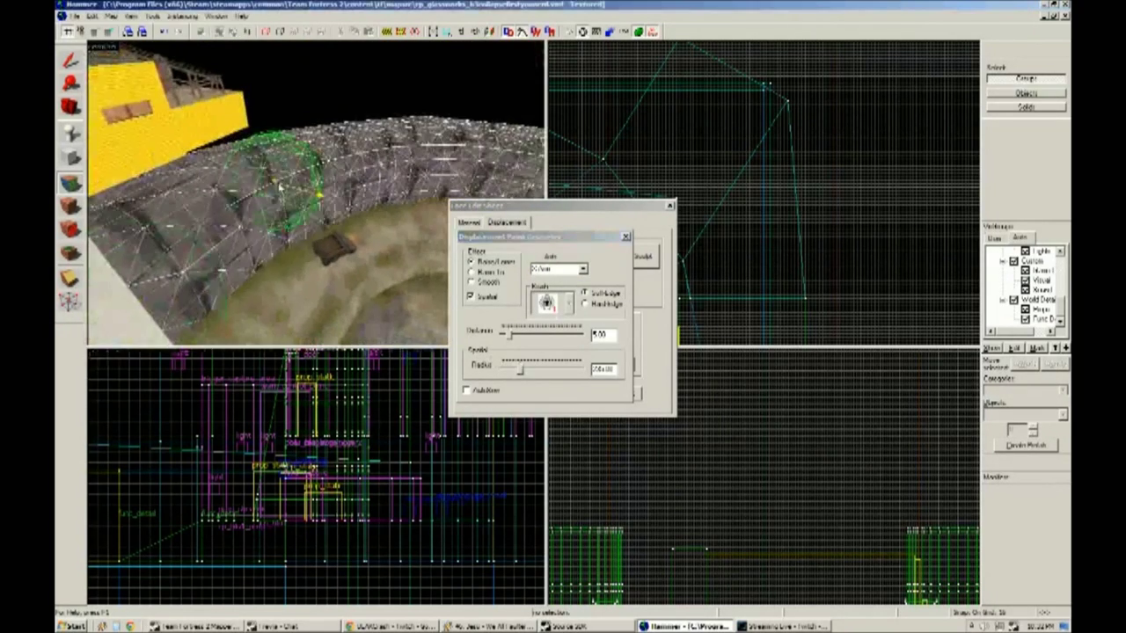
left_click(583, 268)
left_click(558, 318)
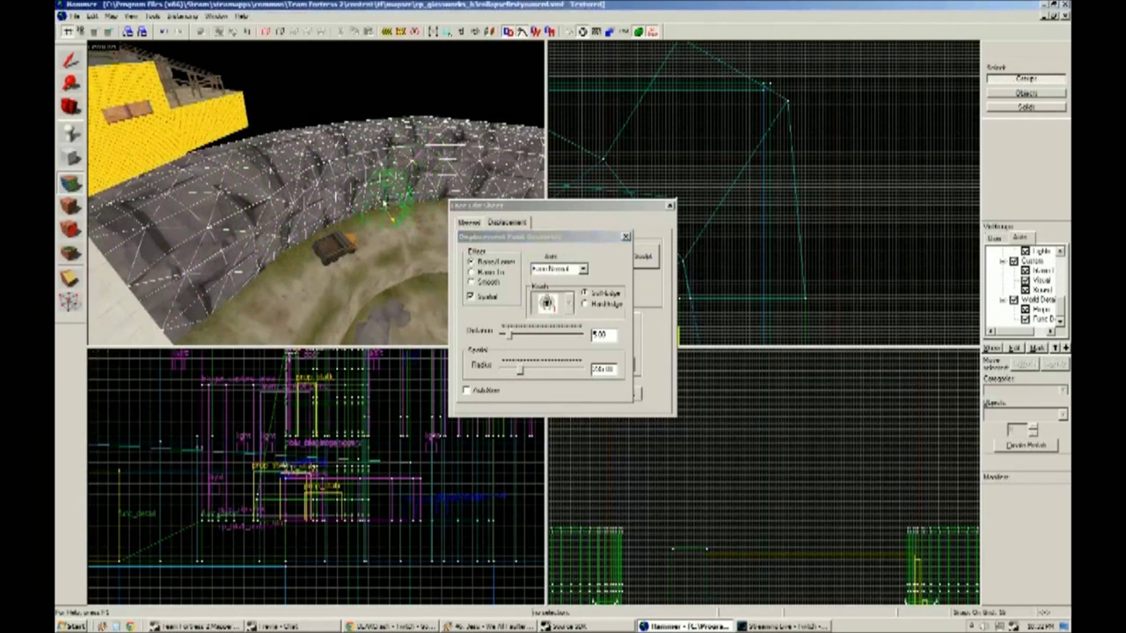
left_click_drag(388, 167, 302, 187)
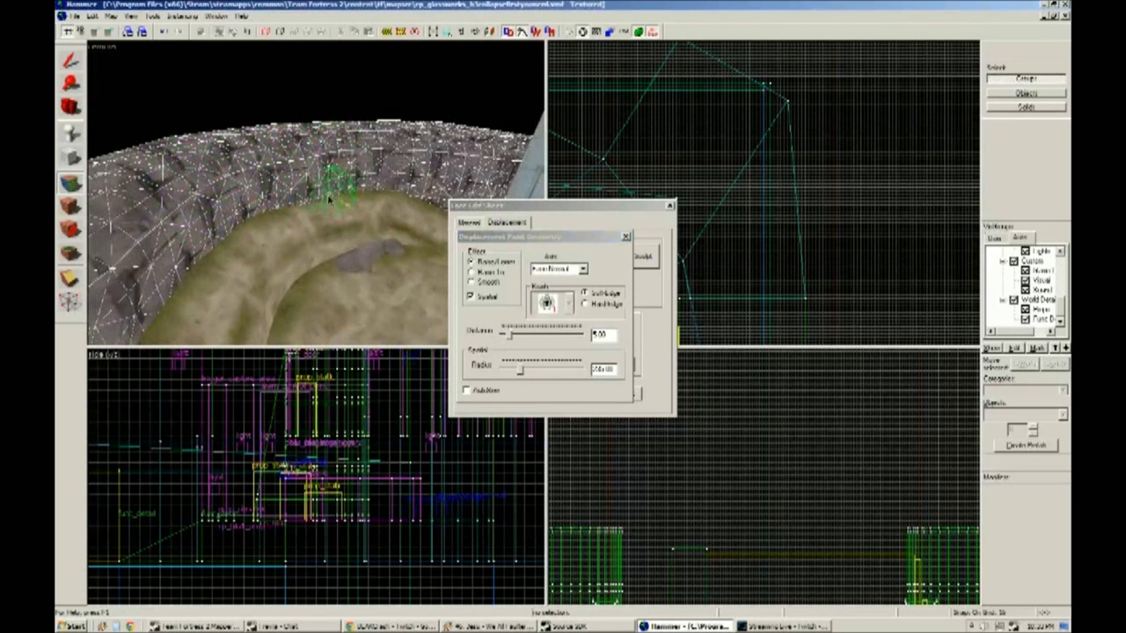
left_click_drag(453, 121, 318, 200)
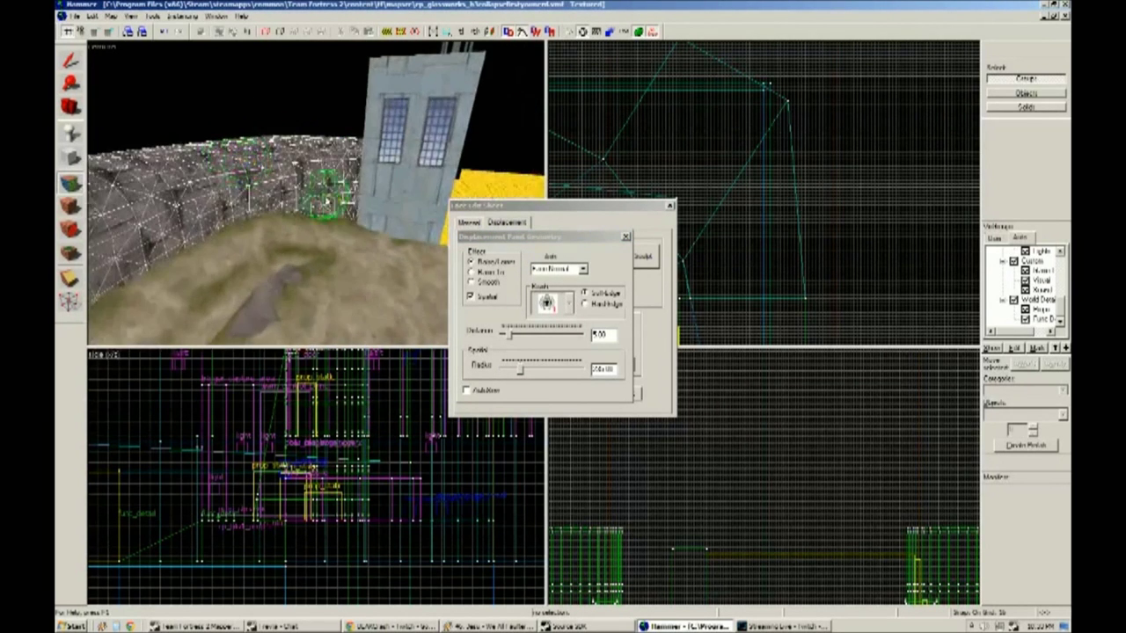
Sculpt the wall's top edge along the Z axis at distance 5 and paint grass alpha over its upper surface.
left_click(558, 268)
left_click(554, 278)
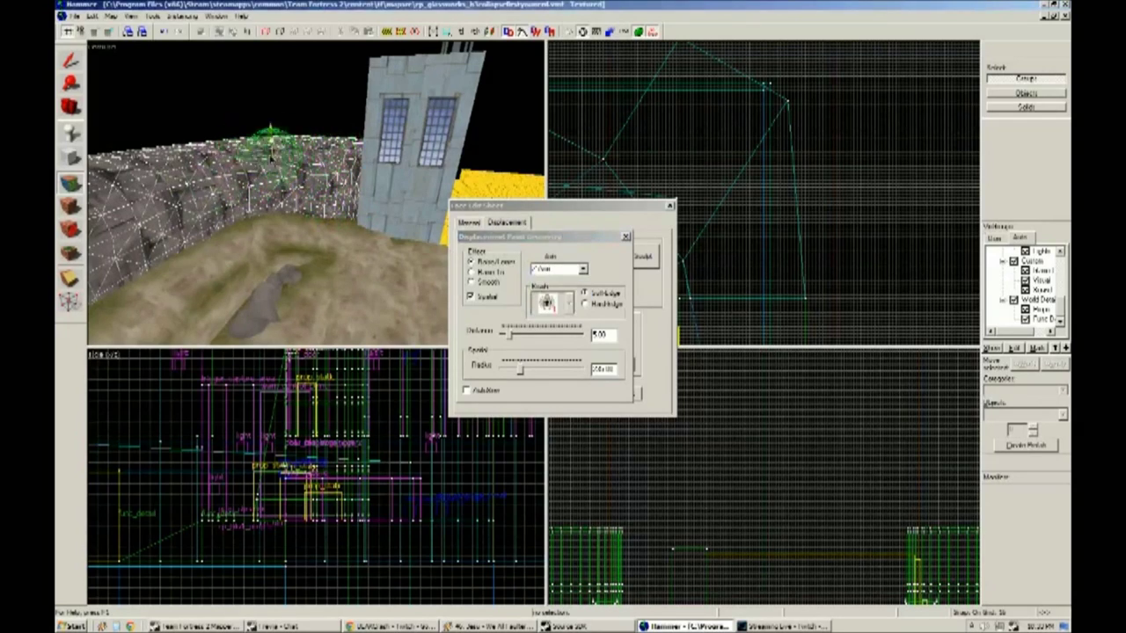
mouse_move(156, 185)
left_mouse_down()
mouse_move(319, 187)
mouse_move(309, 141)
mouse_move(326, 162)
mouse_move(315, 192)
mouse_move(299, 189)
mouse_move(330, 193)
mouse_move(308, 187)
mouse_move(318, 200)
left_mouse_up()
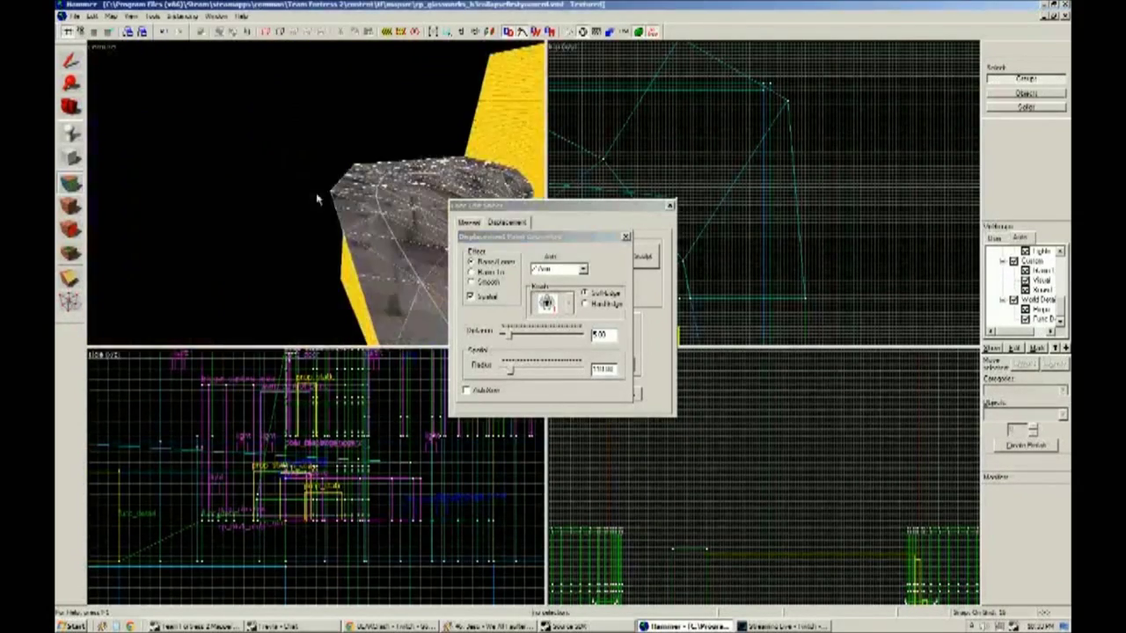
left_click_drag(342, 248, 339, 249)
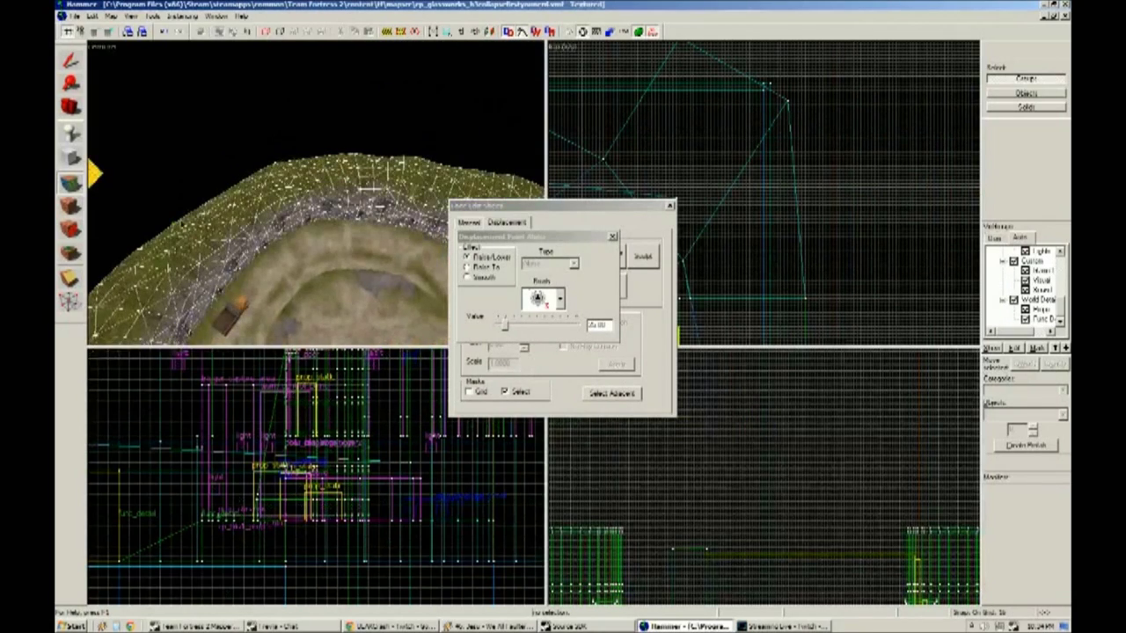
key("shift+s")
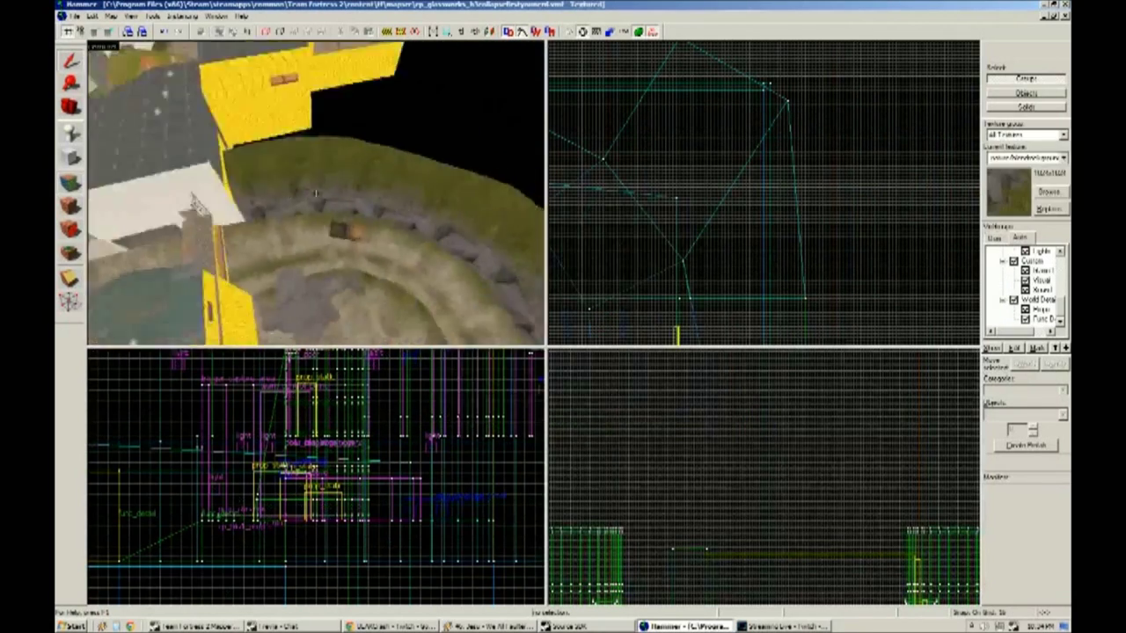
Select the wall displacements beside the windowed building and reshape their top along the Z axis with a larger radius and distance 10.
left_click(351, 262)
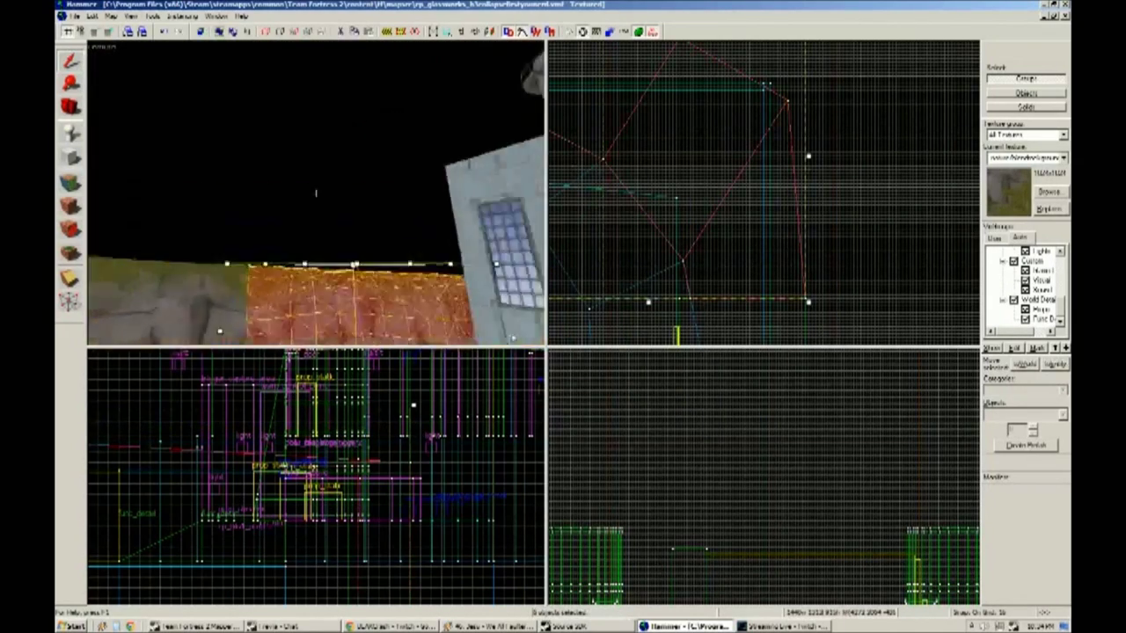
key("shift+a")
left_click(492, 286)
left_click_drag(521, 373, 548, 370)
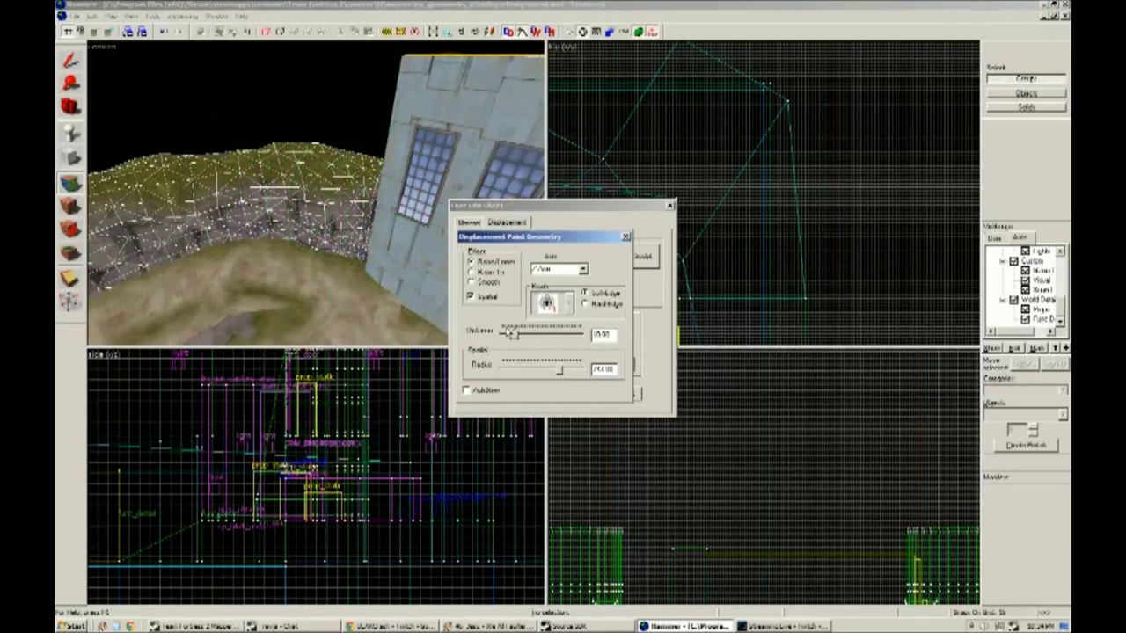
left_click(318, 200)
key("Left")
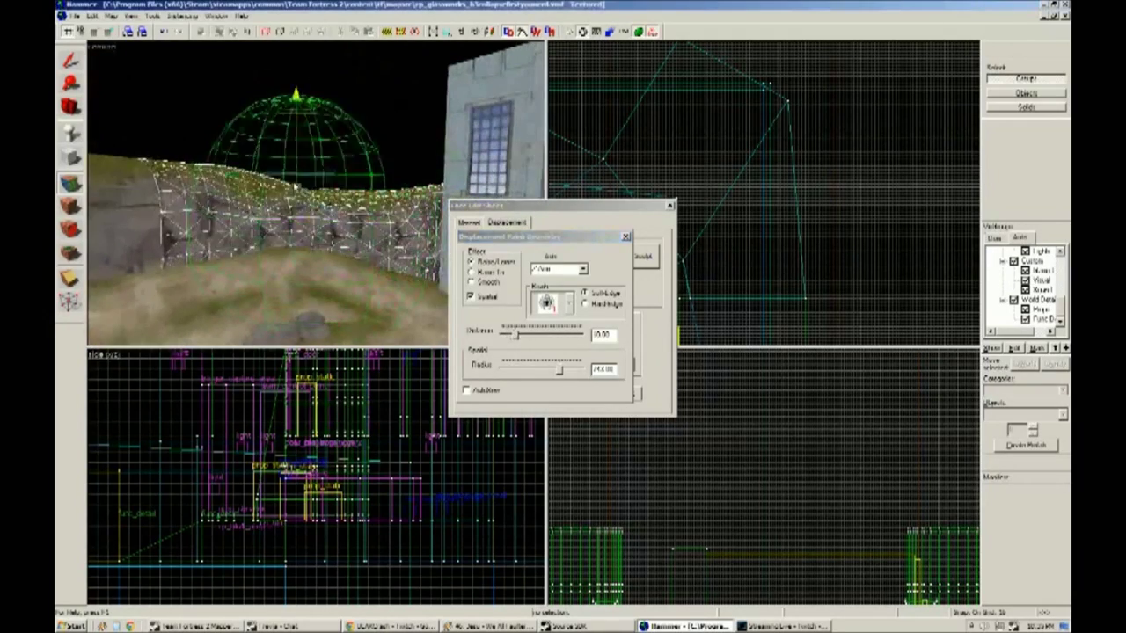
Touch up the grass alpha on the cliff's upper slope with Paint Alpha.
key("shift+a")
key("z")
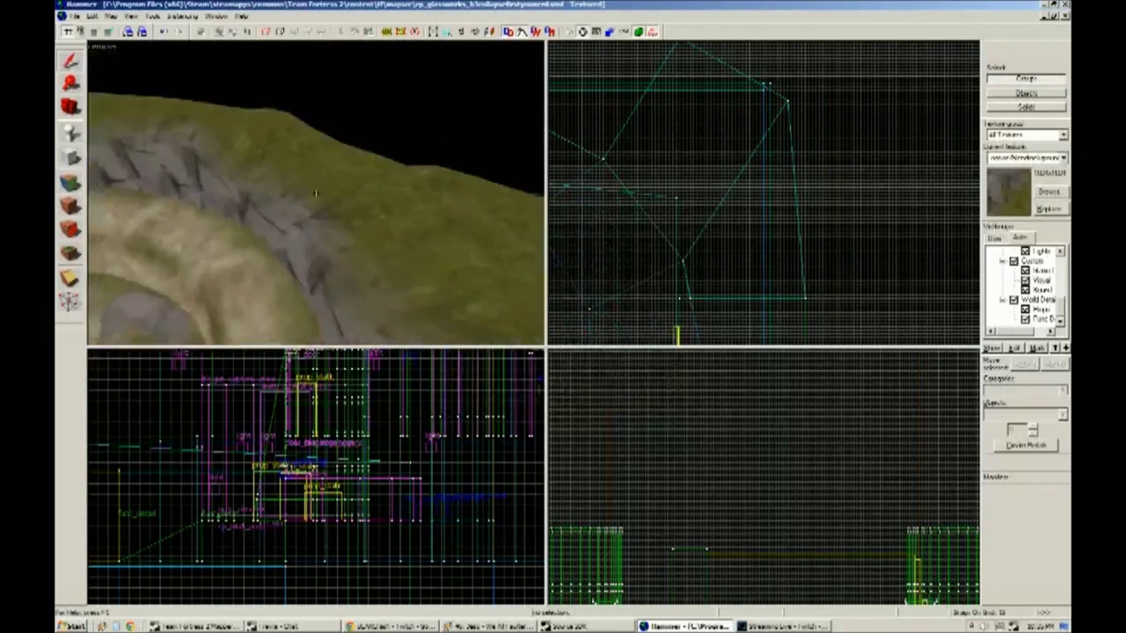
key("shift+a")
left_click(236, 197)
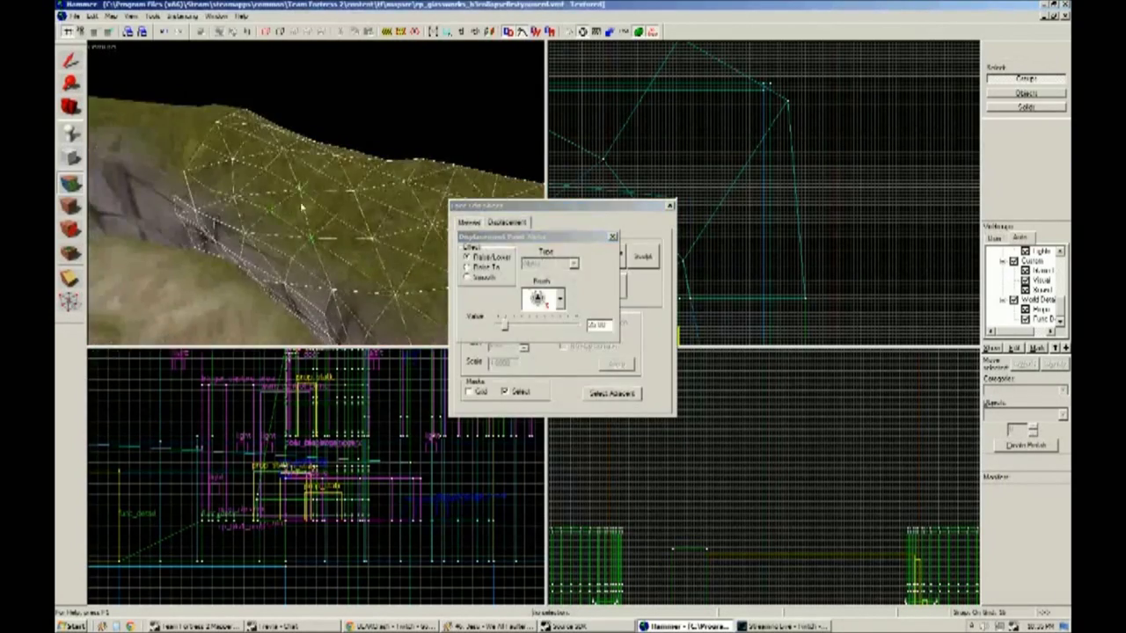
key("shift+a")
key("z")
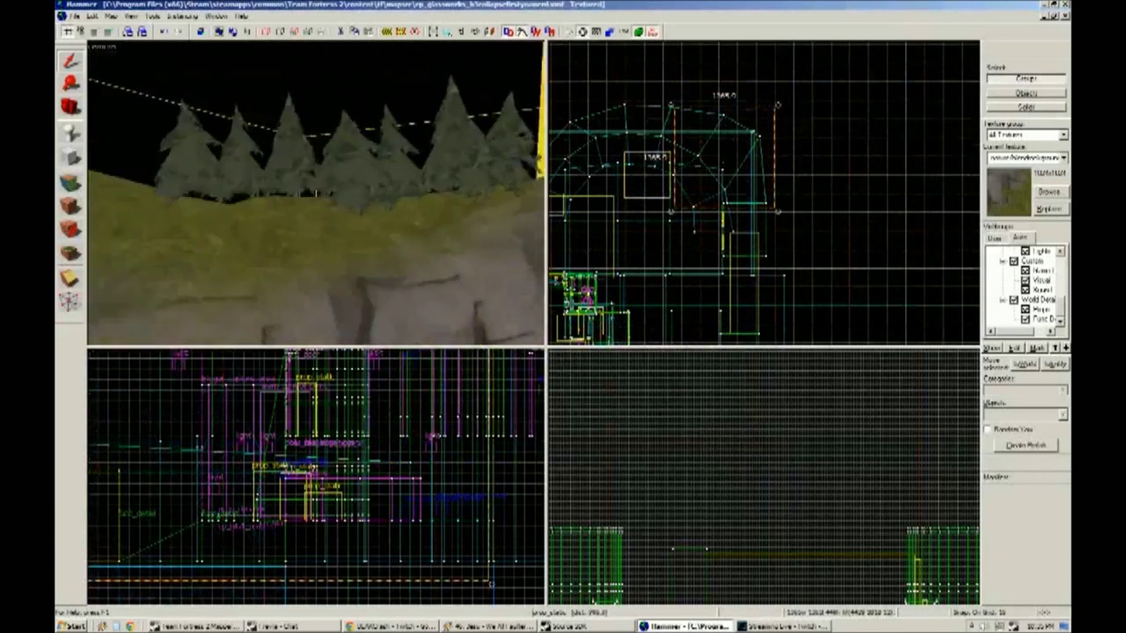
Add a static prop above the cliff and assign it a props_forest cliff_wall rock model from the model browser.
left_click(650, 81)
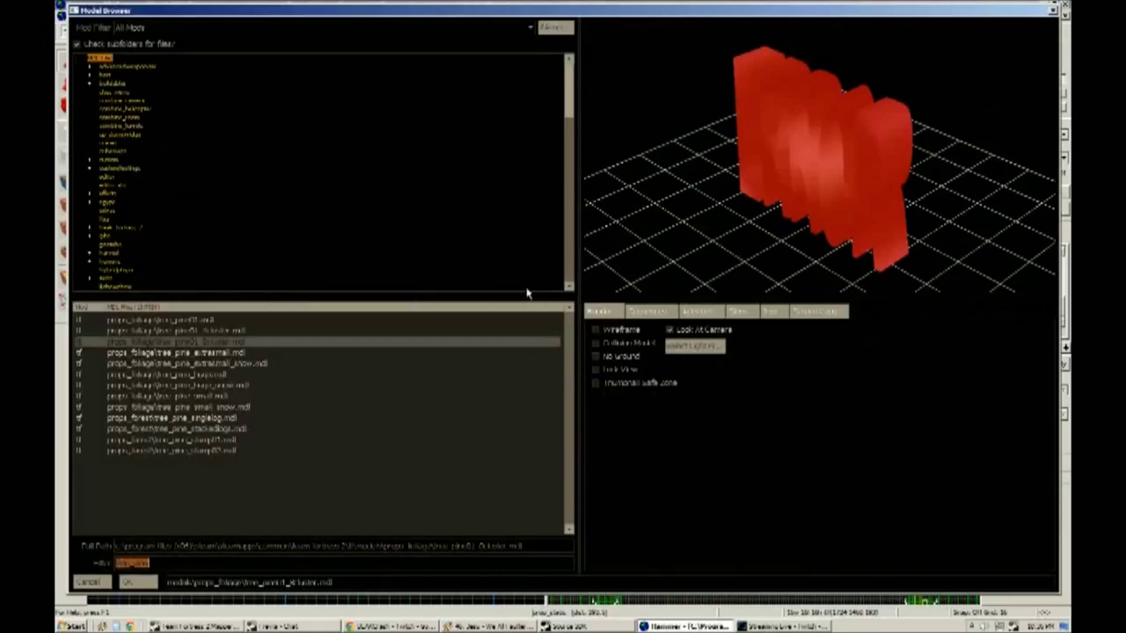
key("Down")
key("Down")
key("Down")
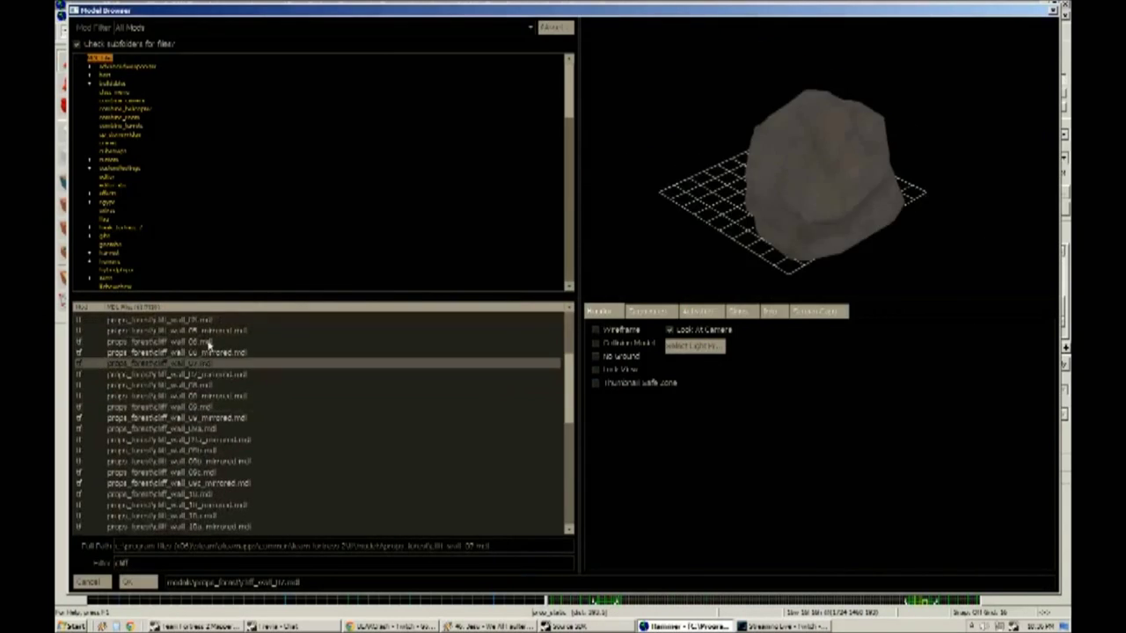
left_click(206, 357)
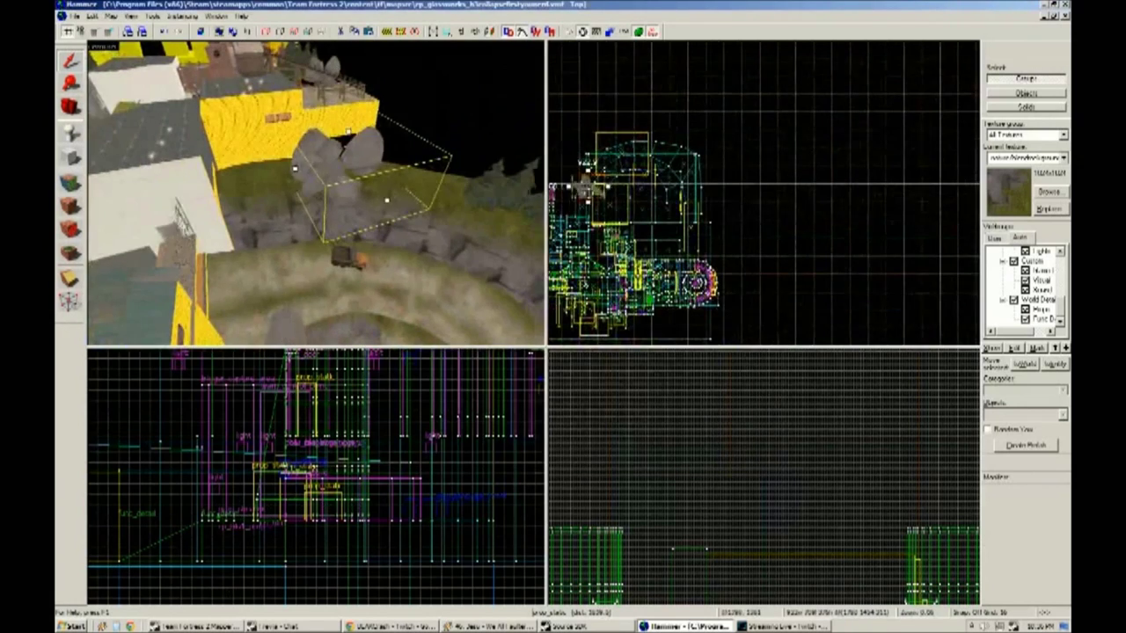
Position the cliff rock prop on top of the curved wall's end beside the yellow building.
key("ctrl+Tab")
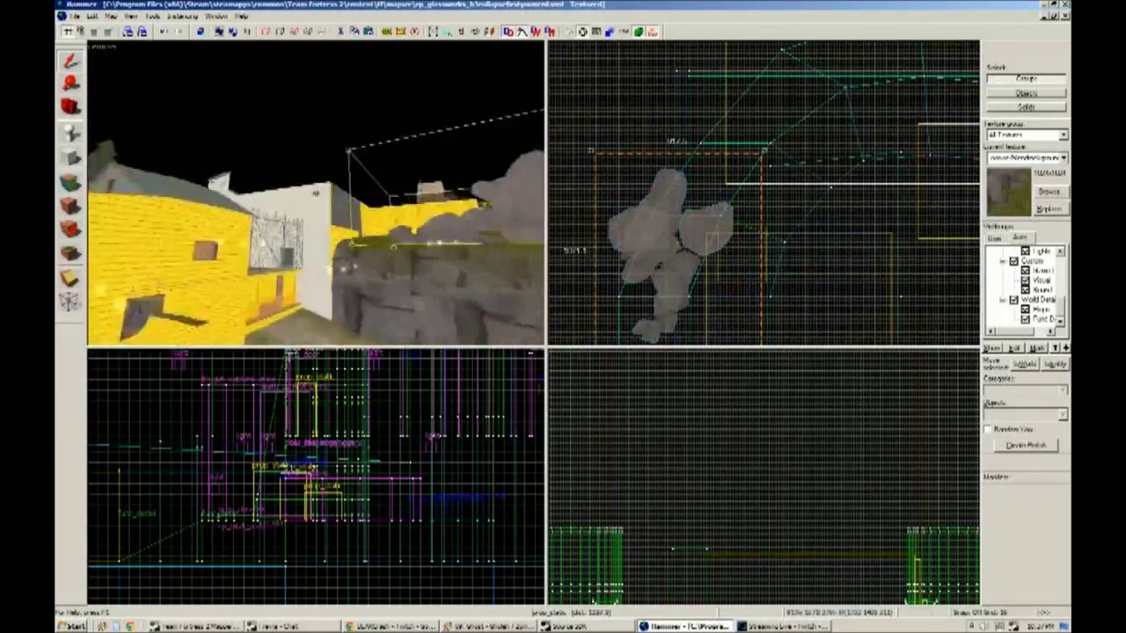
scroll(316, 475, "down", 3)
left_click_drag(359, 224, 428, 194)
key("shift+e")
left_click(208, 251)
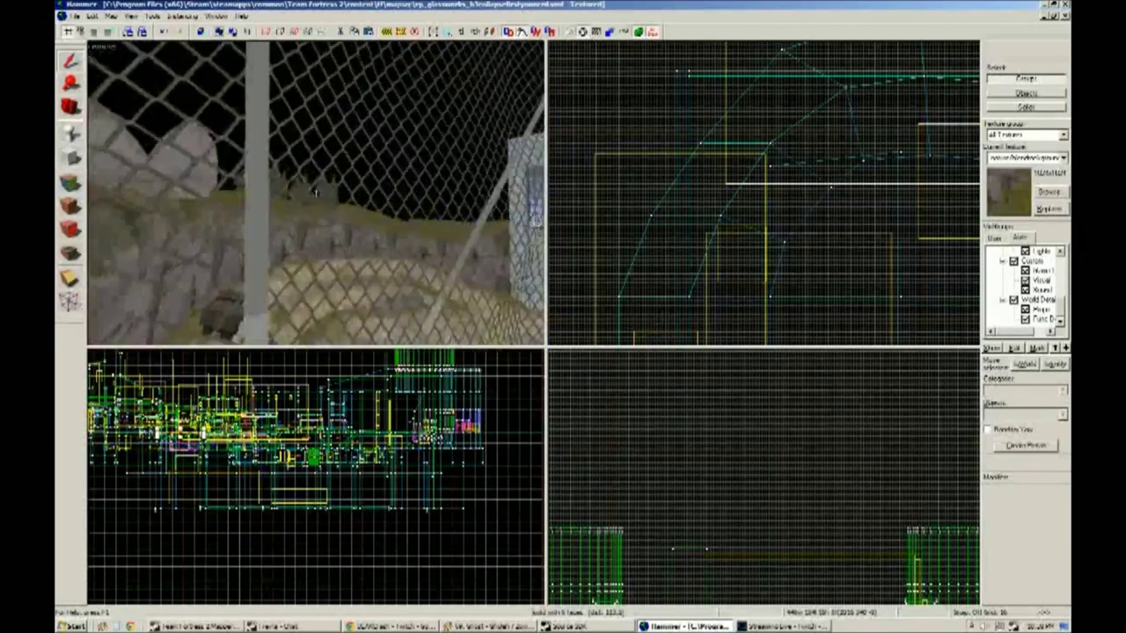
Replace the pine cluster prop's model using the "tree_pin" filter and position the cluster on the cliff near the windowed building.
left_click_drag(316, 193, 315, 192)
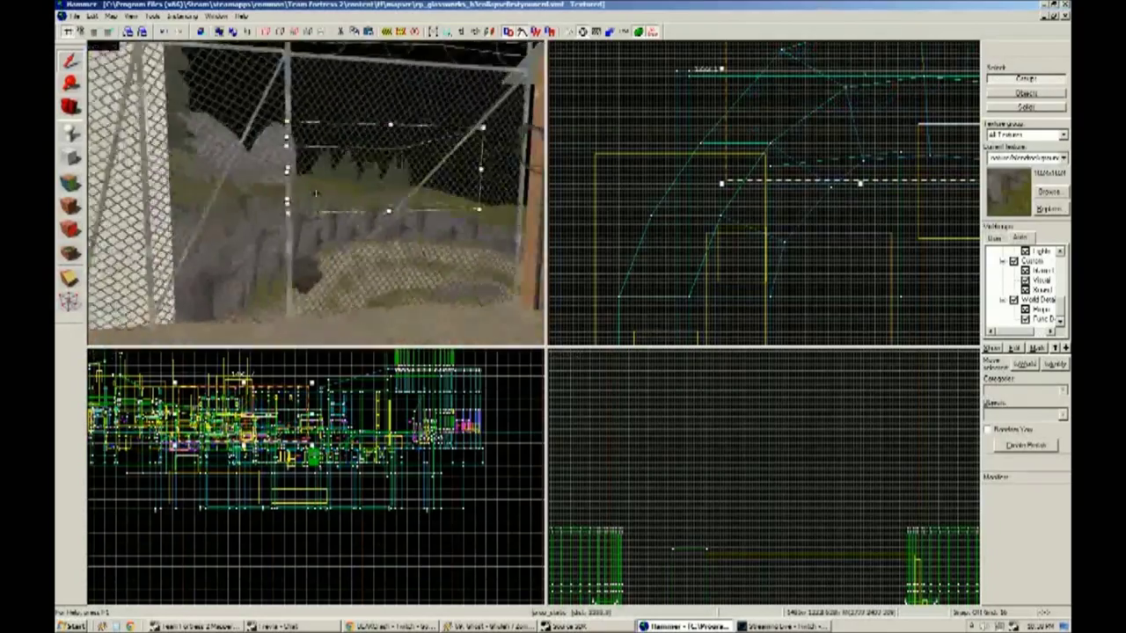
double_click(283, 229)
left_click(621, 269)
type("tree_pin")
key("Return")
key("Return")
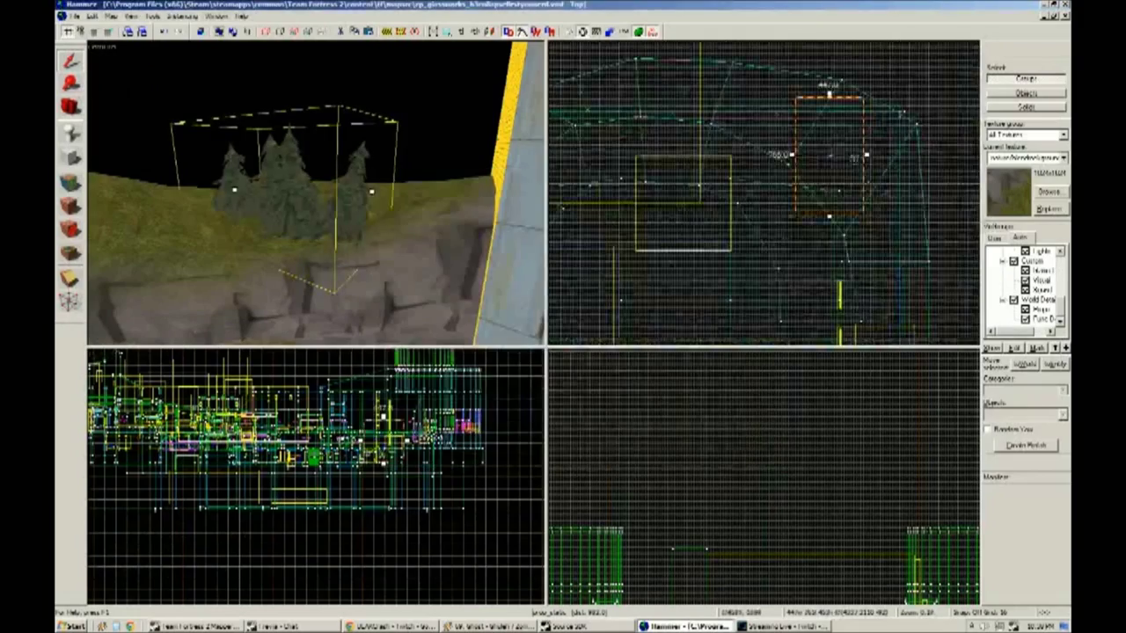
left_click_drag(395, 182, 315, 193)
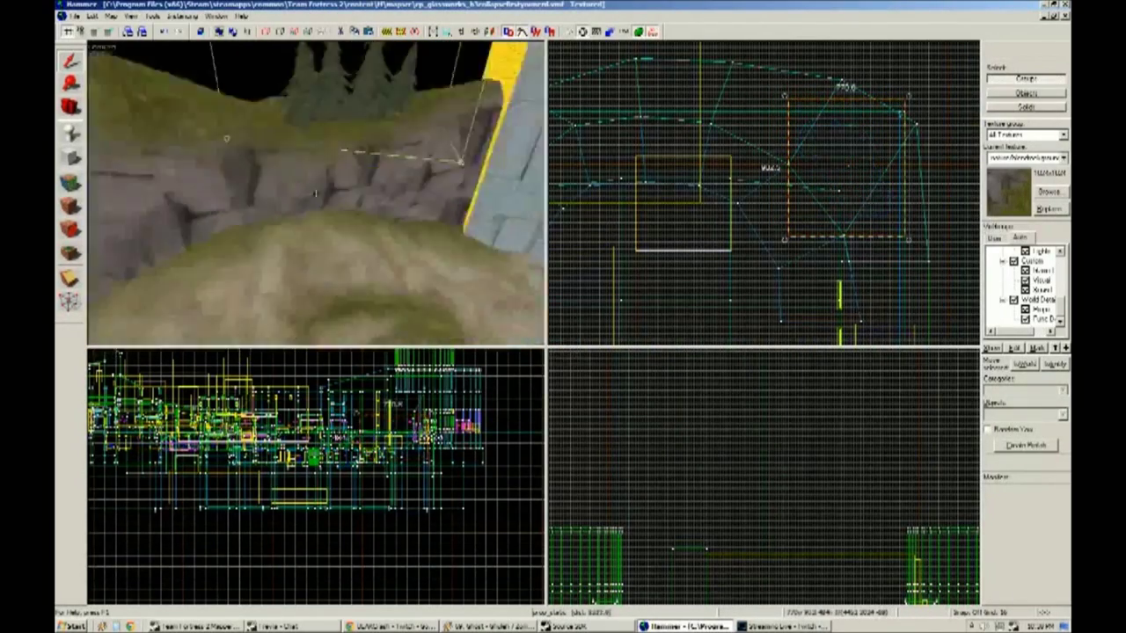
Assign the model props_foliage/tree_pine01.mdl to a new static prop on the cliff top and apply the prop properties.
key("alt+Return")
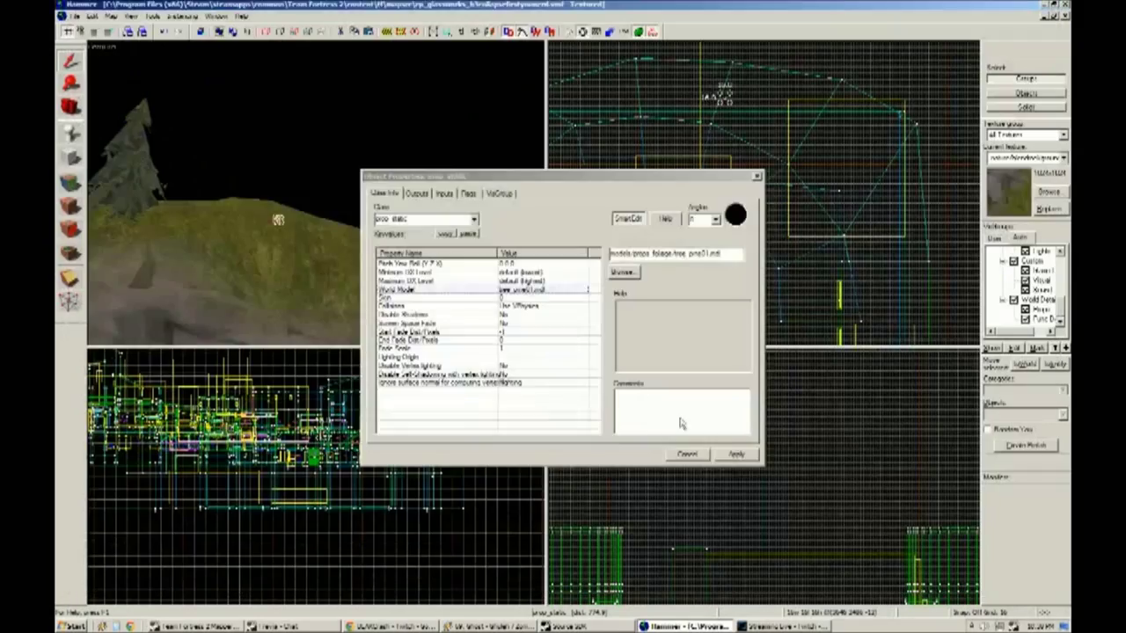
key("Return")
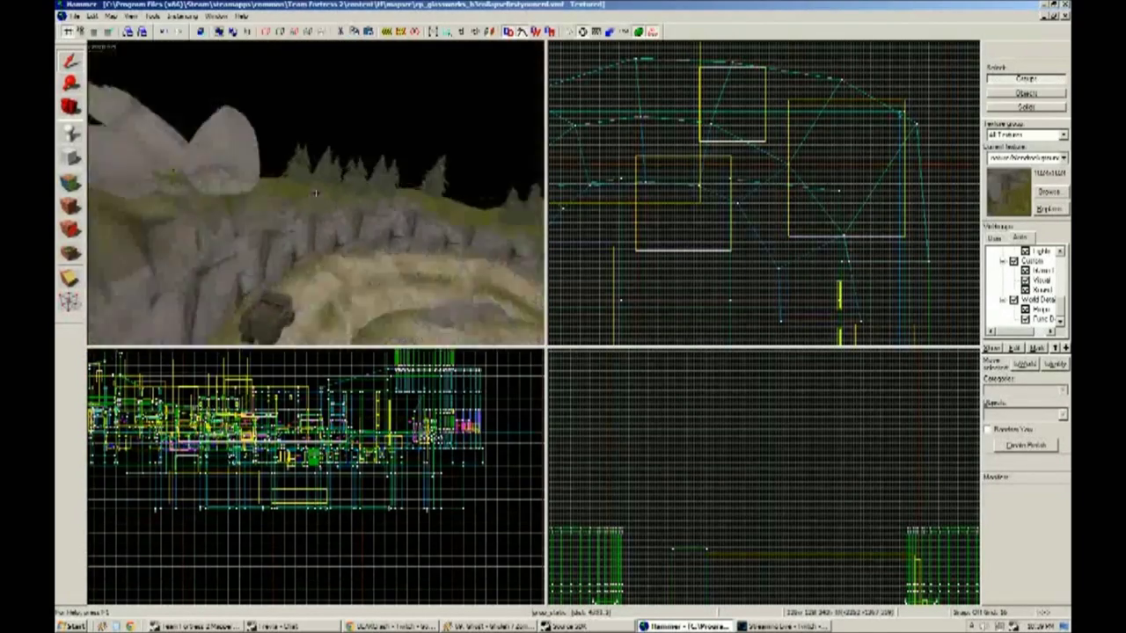
key("alt+Return")
left_click(735, 456)
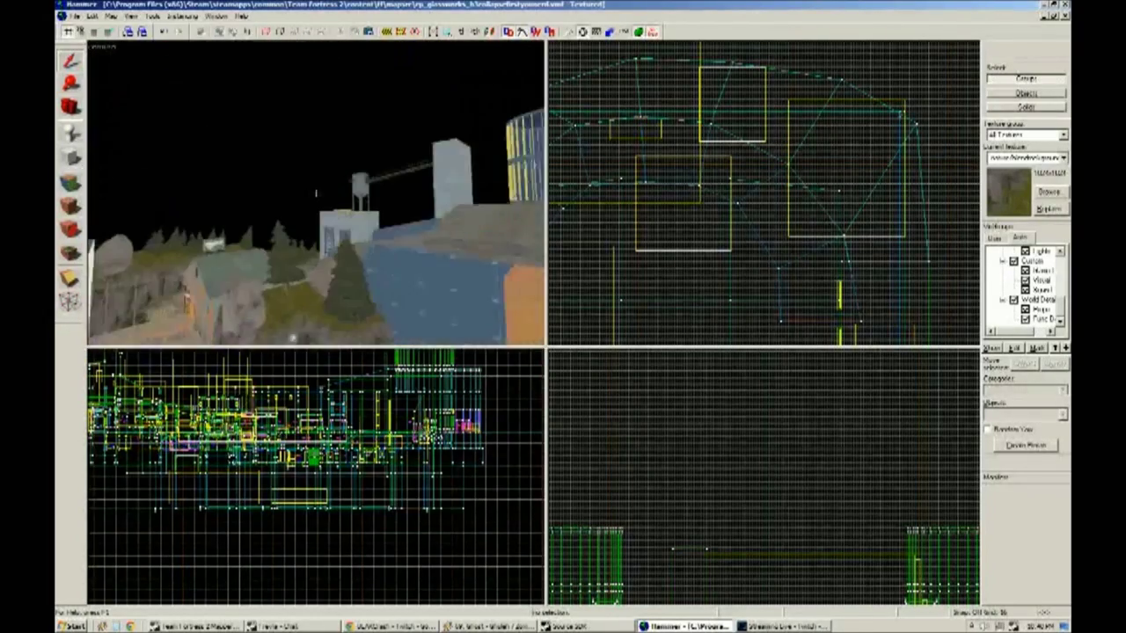
Move and resize the sky brushes around the cliff to close the open gaps behind the rocks and pines.
scroll(715, 171, "down", 2)
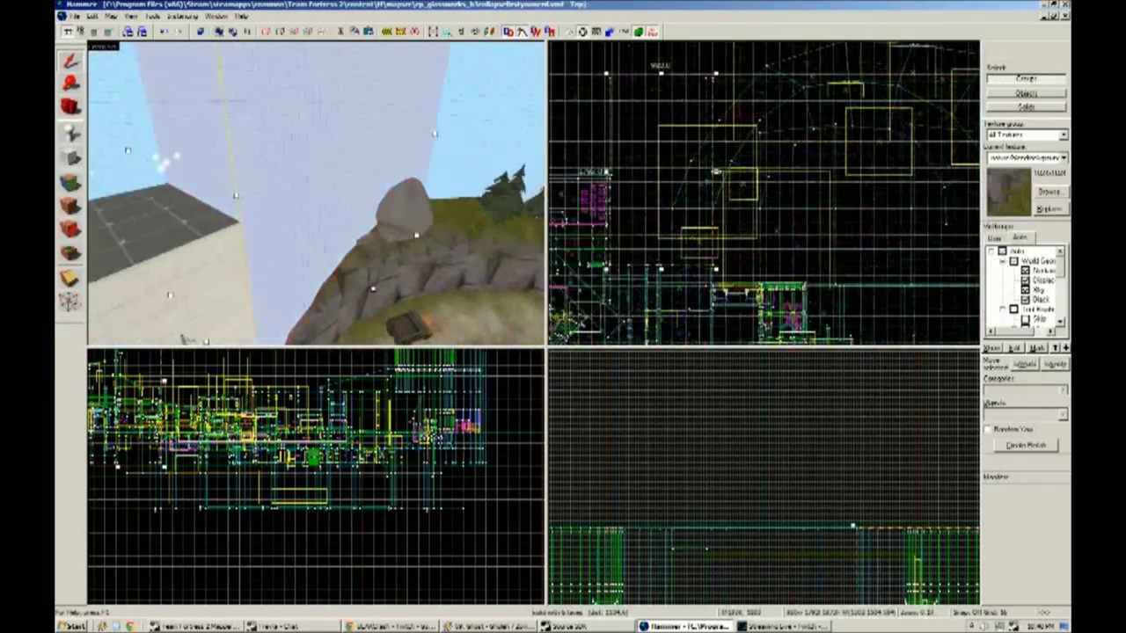
scroll(791, 208, "up", 5)
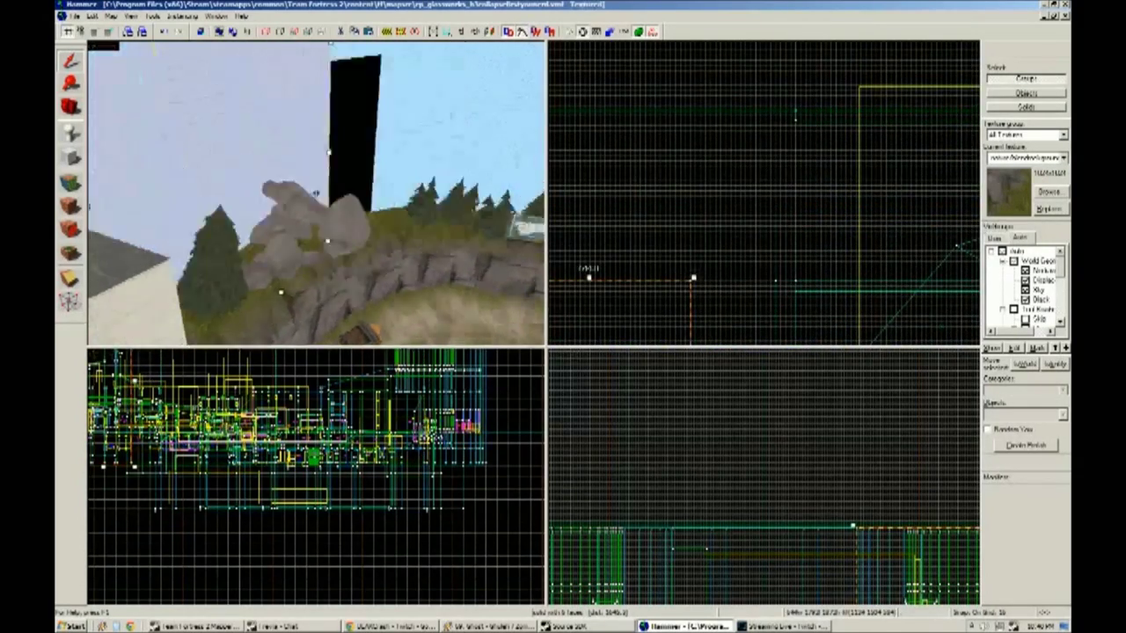
key("z")
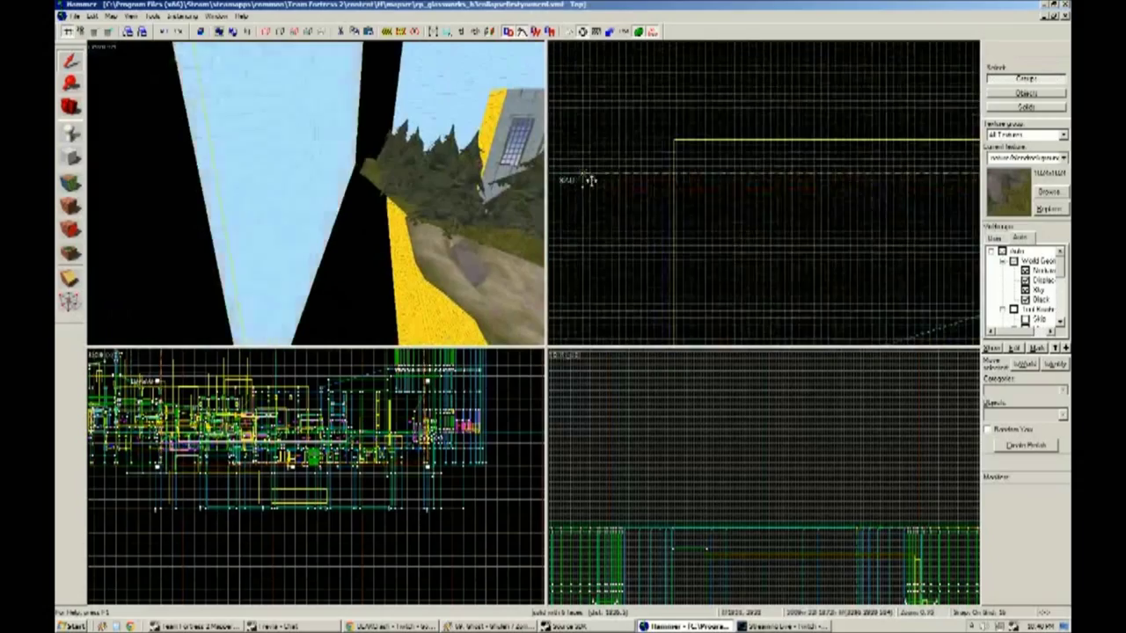
left_click_drag(588, 294, 637, 182)
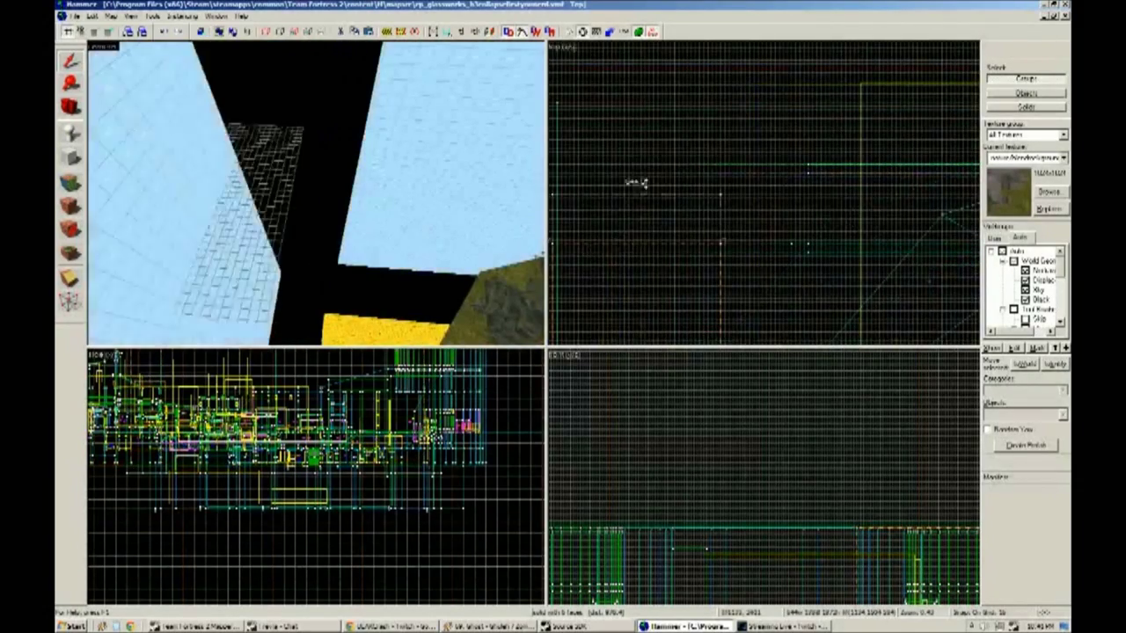
left_click_drag(796, 248, 784, 221)
mouse_move(715, 211)
left_mouse_down()
mouse_move(713, 132)
mouse_move(879, 141)
mouse_move(880, 209)
left_mouse_up()
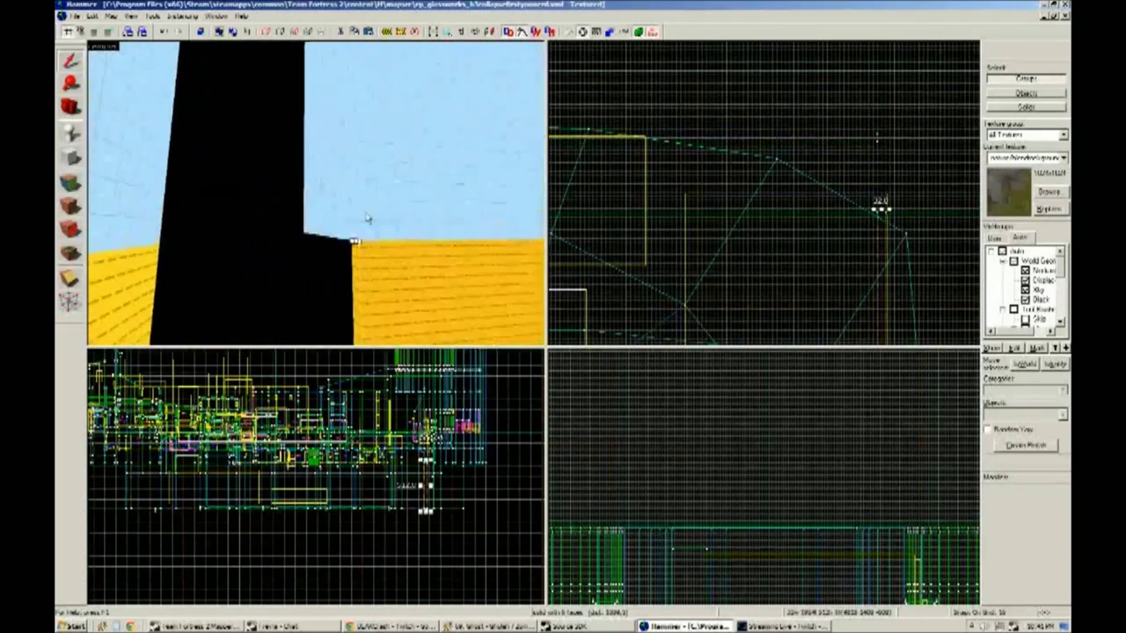
Fit the boundary brushes at the open corner and extend the enclosure's bottom with a thin brush.
mouse_move(875, 140)
left_mouse_down()
mouse_move(963, 114)
mouse_move(804, 211)
mouse_move(787, 199)
mouse_move(792, 164)
mouse_move(704, 163)
left_mouse_up()
left_click_drag(278, 509, 356, 508)
left_click_drag(316, 192, 93, 81)
key("shift+b")
left_click_drag(290, 158, 322, 143)
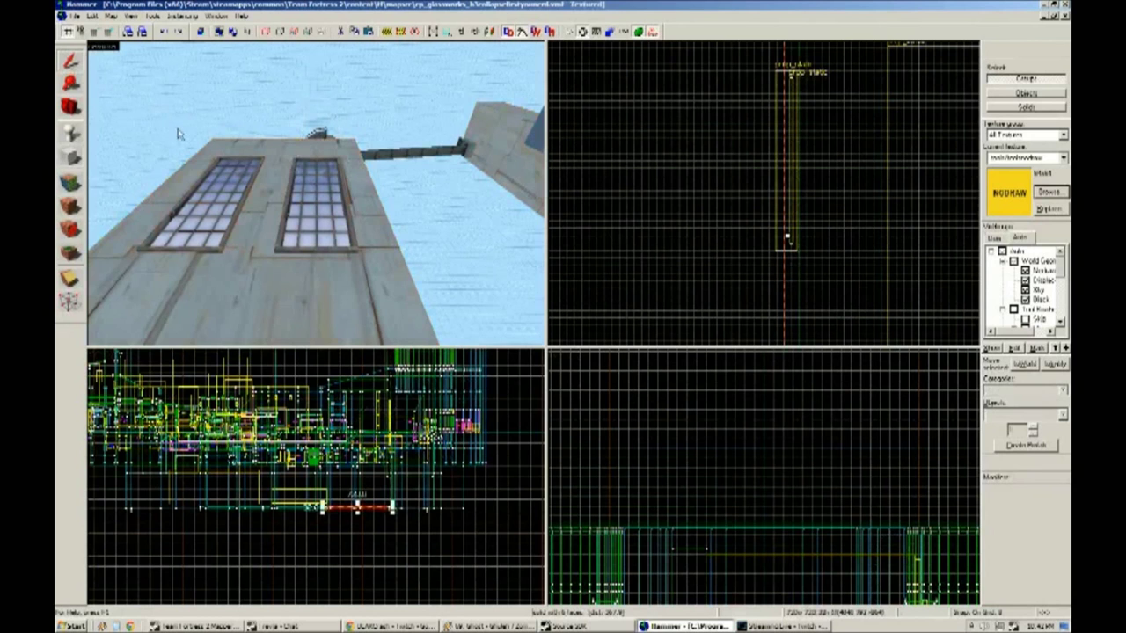
Create a door-sized block at the foot of the windowed building and texture its face using a "metal"-filtered props/metaldoor01 texture.
left_click(397, 542)
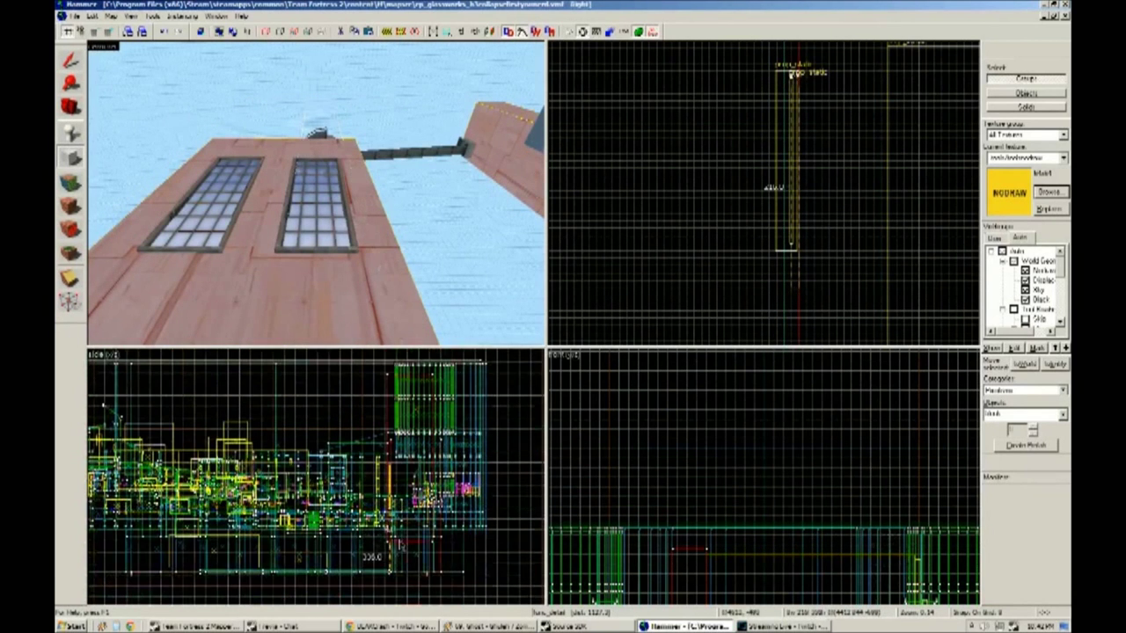
left_click_drag(321, 292, 321, 264)
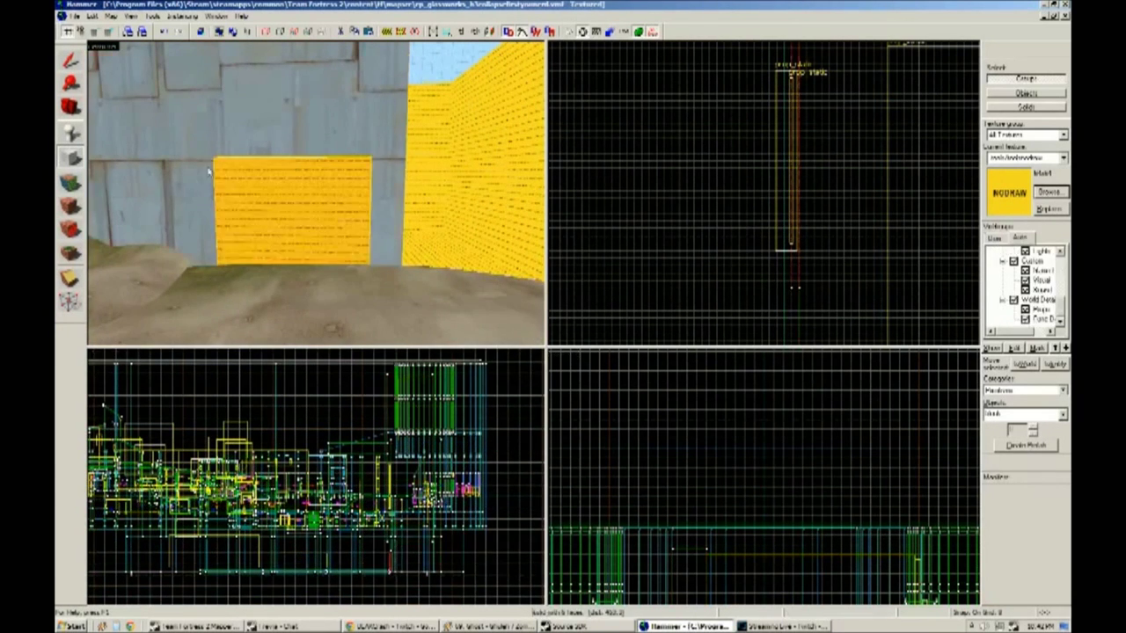
left_click(1049, 192)
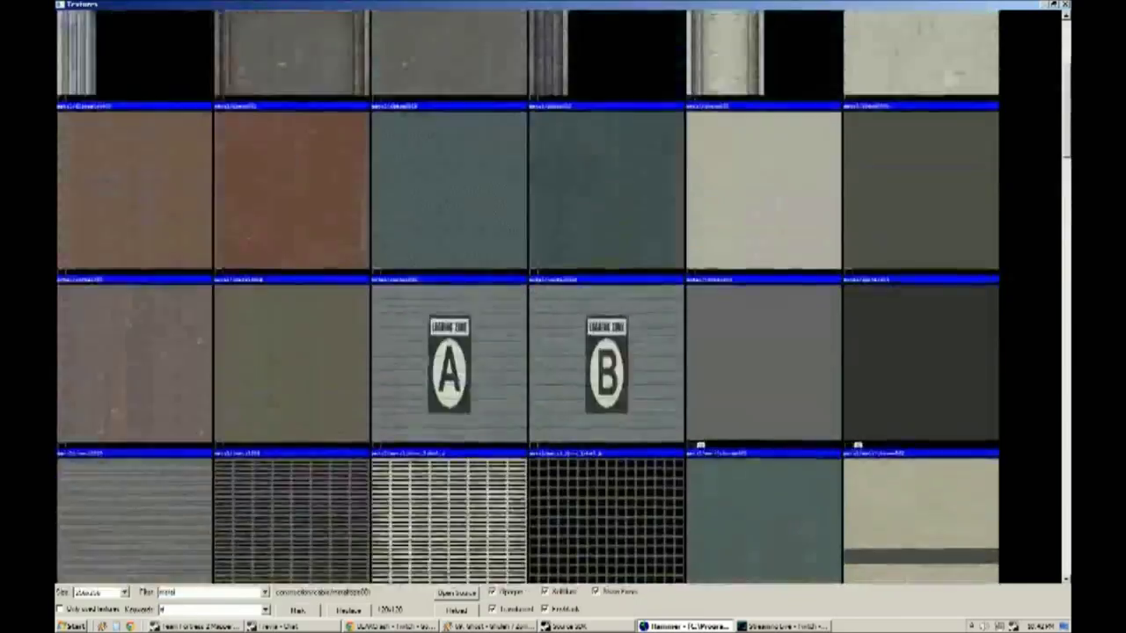
scroll(563, 299, "down", 10)
double_click(286, 201)
key("shift+a")
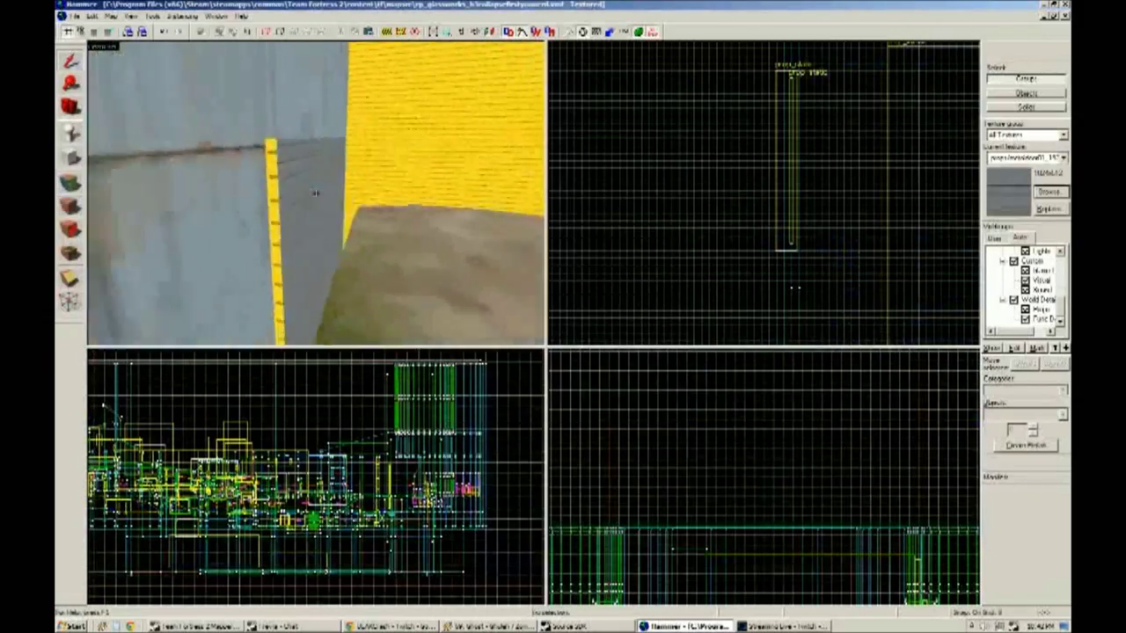
Retexture the door block's front face with metal/metal_door_label_a and adjust its texture scale to fit the doorway.
left_click(315, 192)
left_click(1049, 192)
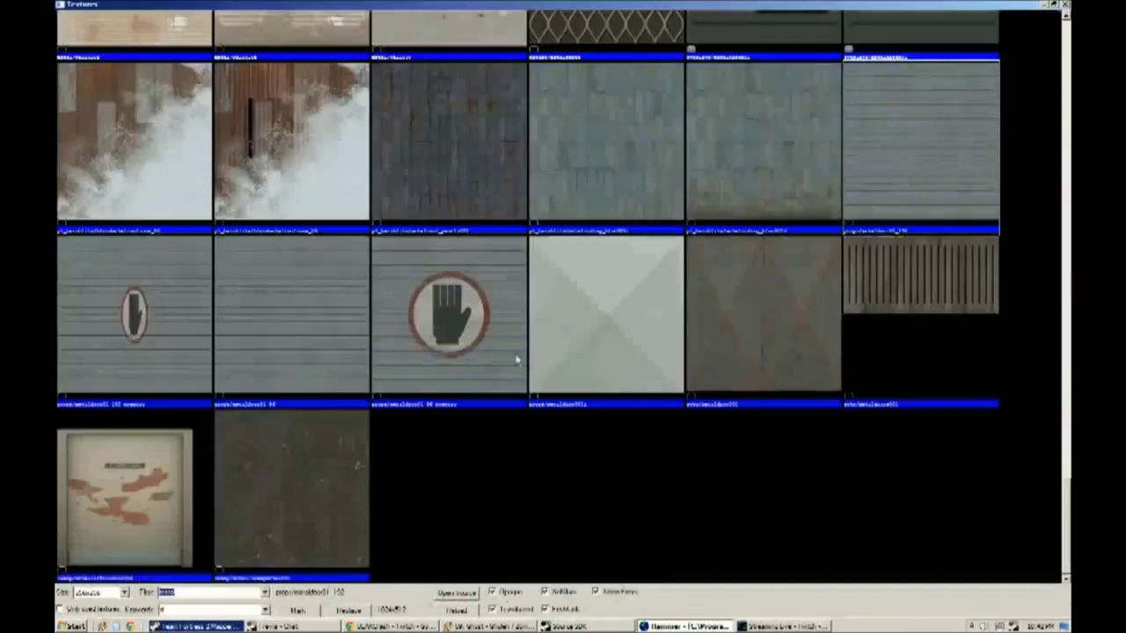
scroll(563, 317, "down", 5)
double_click(598, 440)
key("shift+a")
double_click(484, 248)
type("1")
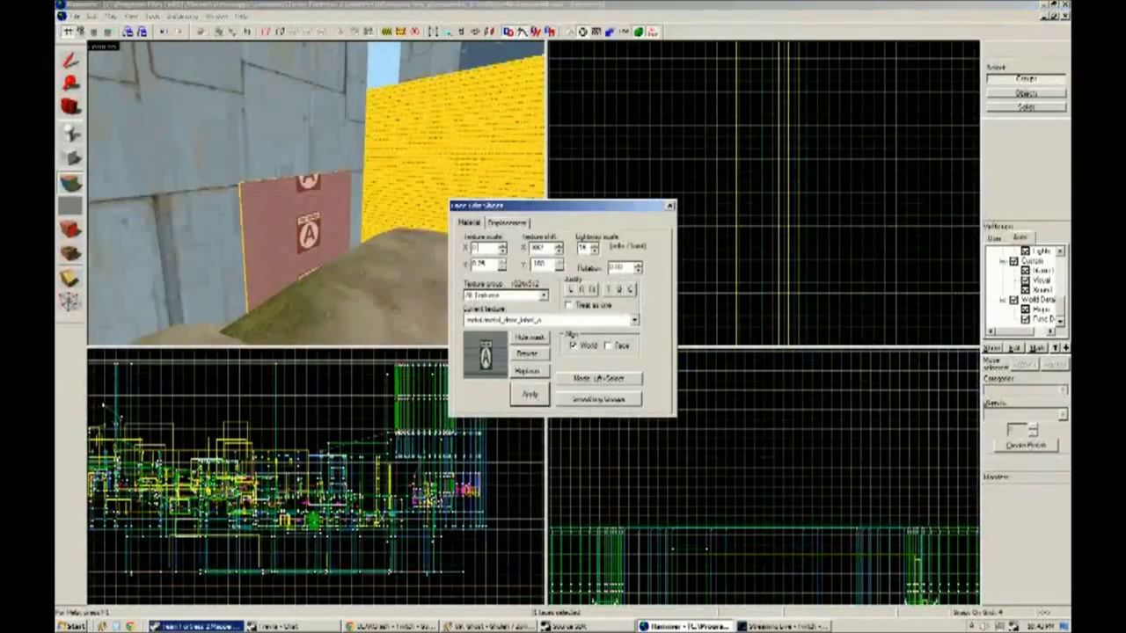
left_click(372, 302)
key("w")
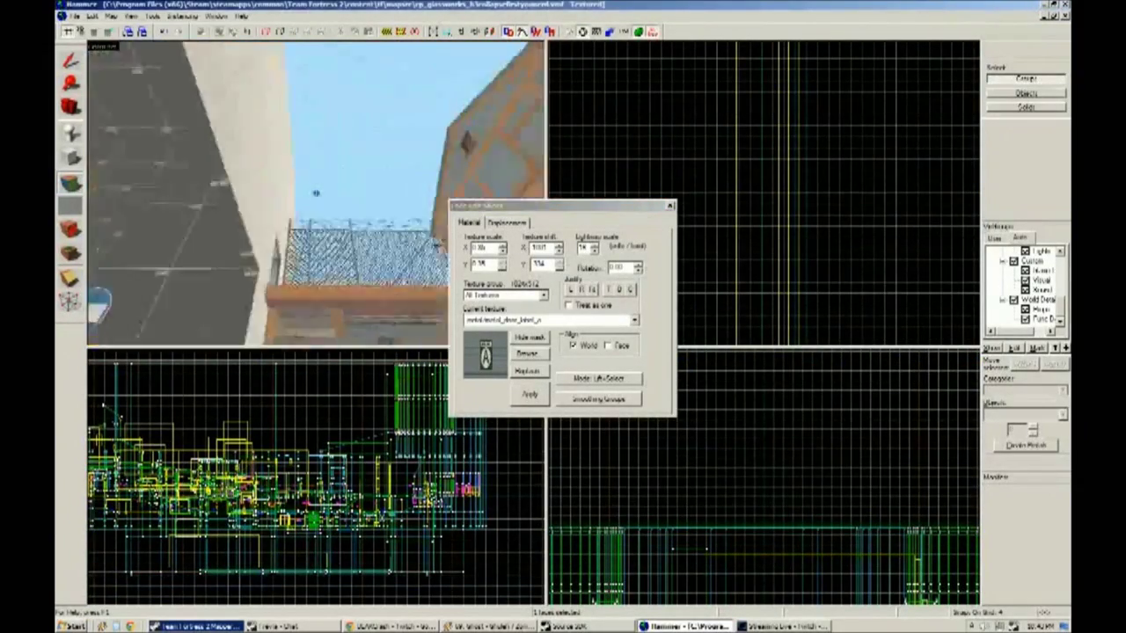
key("shift+s")
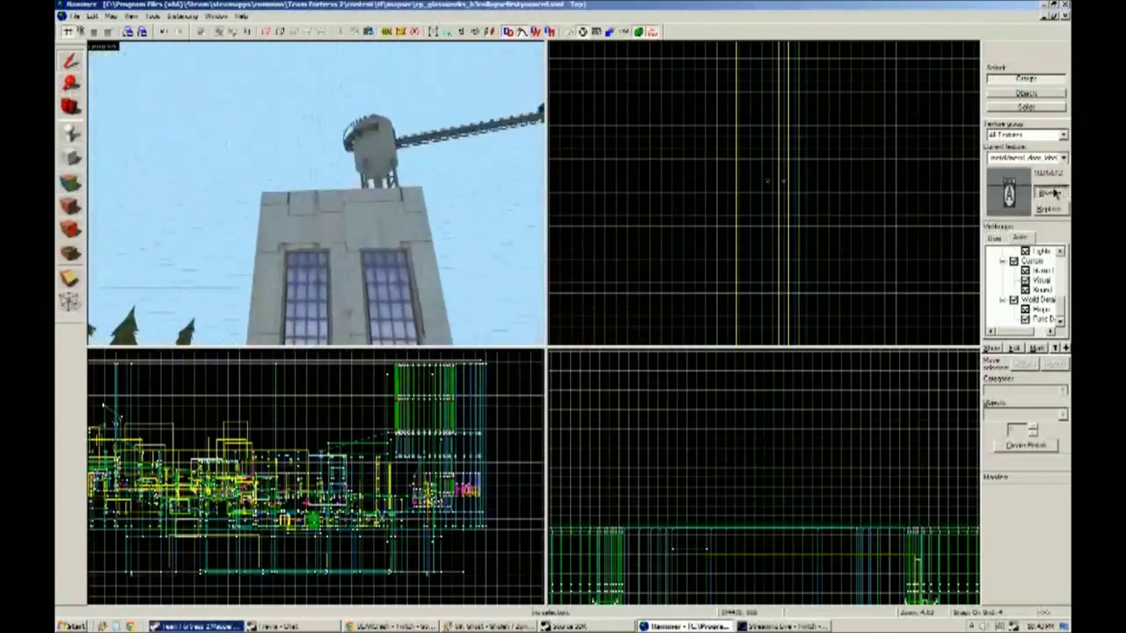
Place a BLU Freight & Shipping overlay from the "sign" textures above the building's windows and enlarge it across the facade.
left_click(1055, 192)
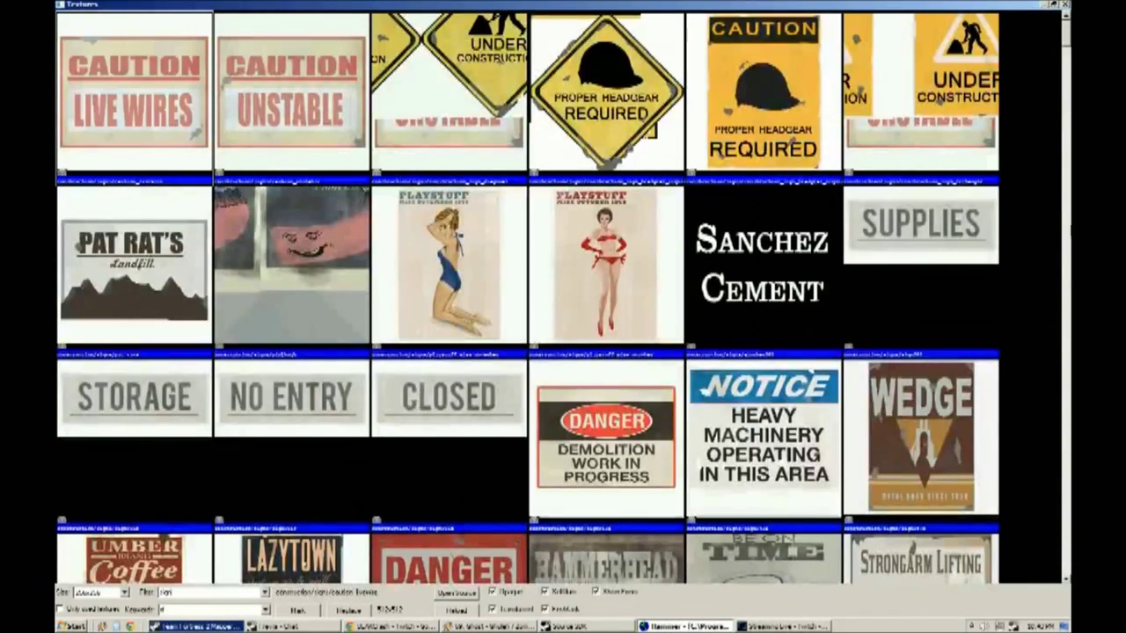
scroll(528, 299, "down", 10)
double_click(294, 188)
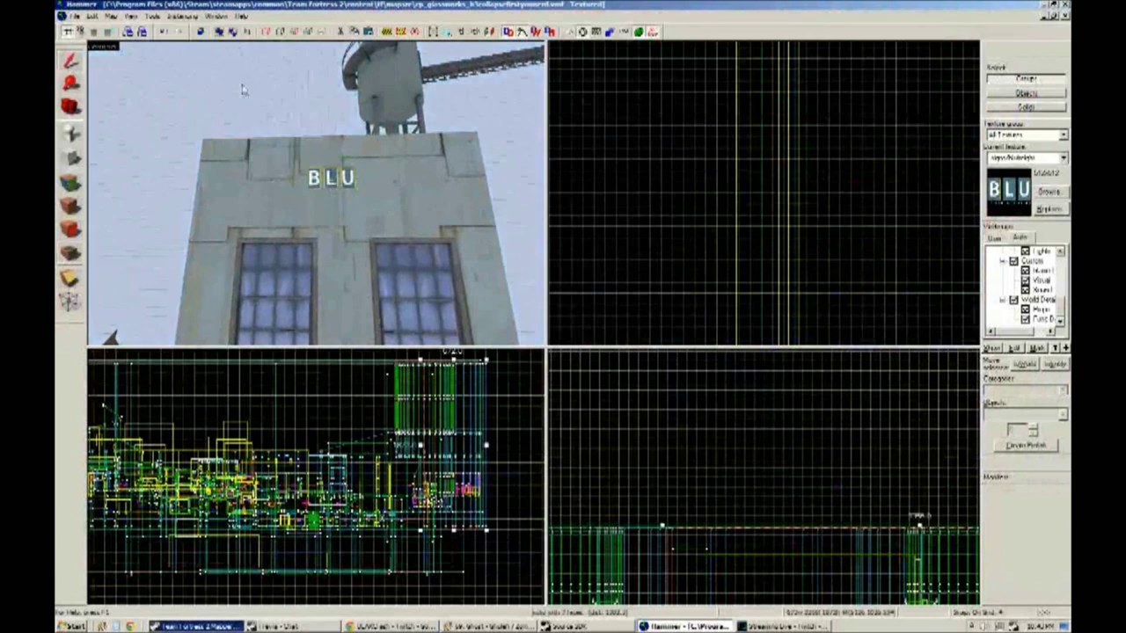
left_click(143, 32)
scroll(327, 198, "up", 2)
scroll(327, 198, "down", 5)
left_click(327, 198)
scroll(327, 198, "up", 6)
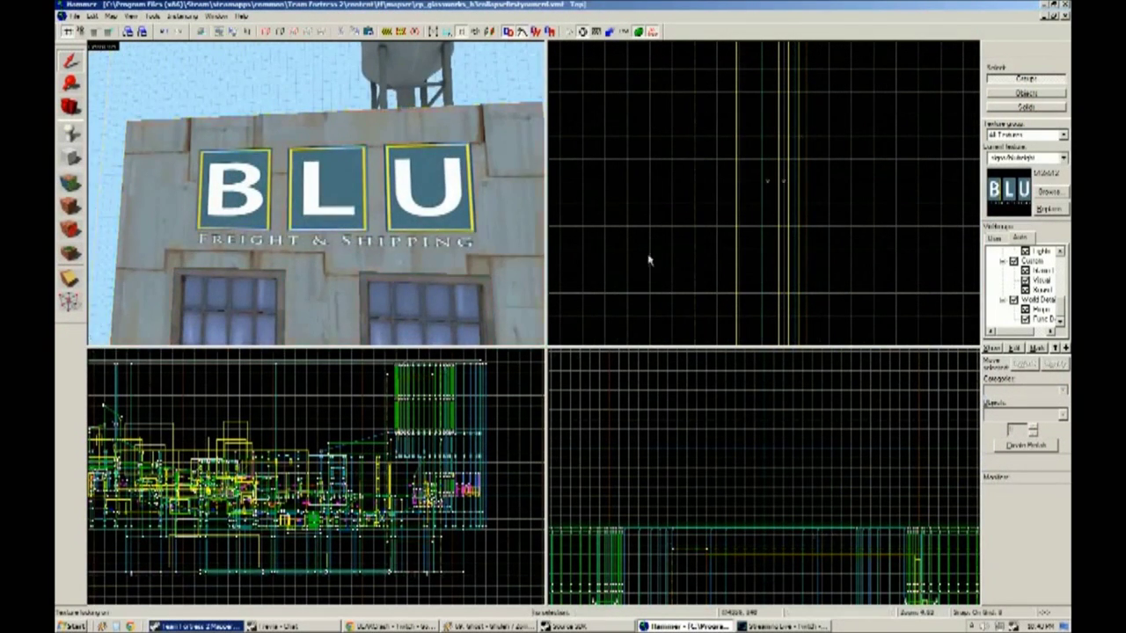
left_click(335, 189)
key("ctrl+e")
scroll(334, 189, "down", 6)
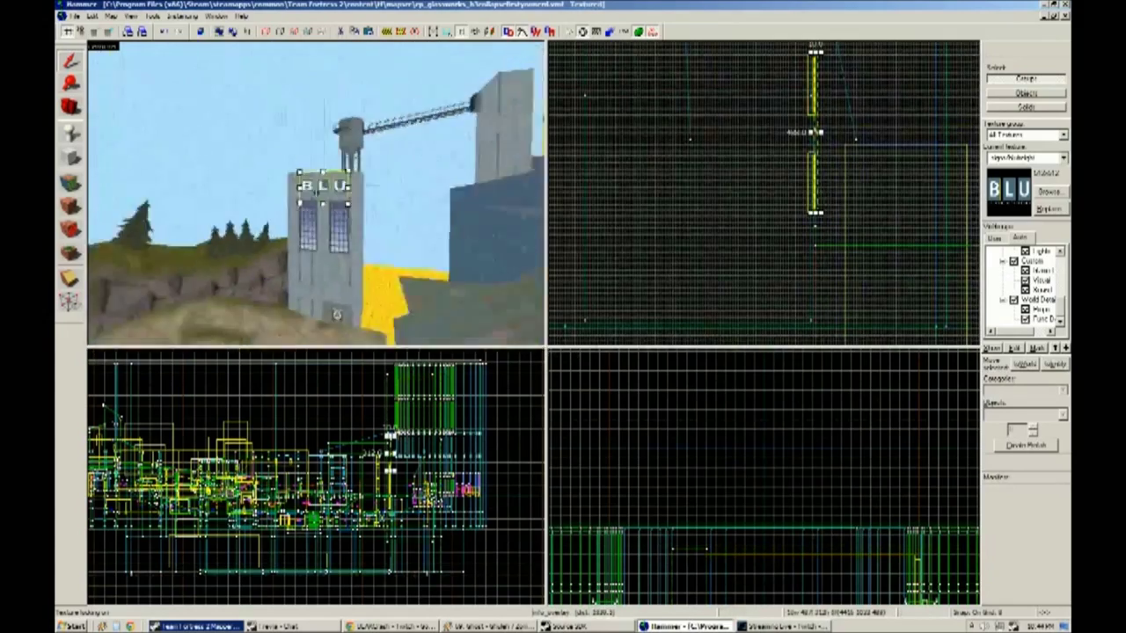
key("Escape")
Assign a round vent model to a static prop and stand it on the nodraw rooftop.
scroll(347, 224, "up", 6)
left_click(246, 256)
left_click(223, 344)
left_click(223, 375)
double_click(223, 375)
key("Return")
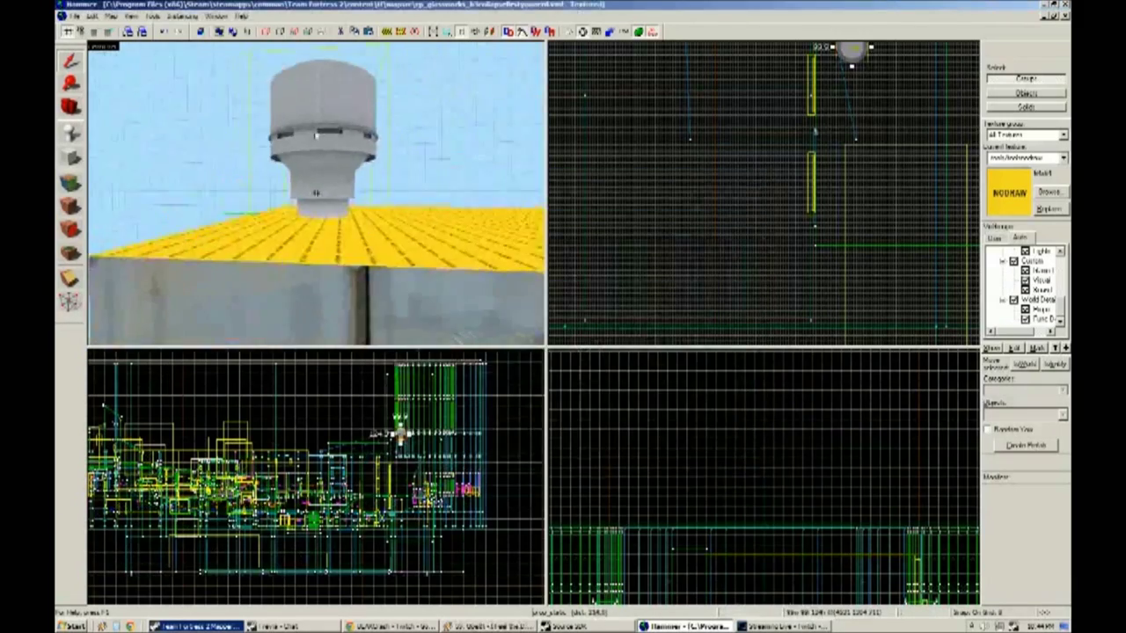
left_click_drag(318, 208, 315, 193)
Place a static prop by the doorway and chain-link fence, preview the "barrel" models and pick props_badlands/barrel02.mdl.
key("w")
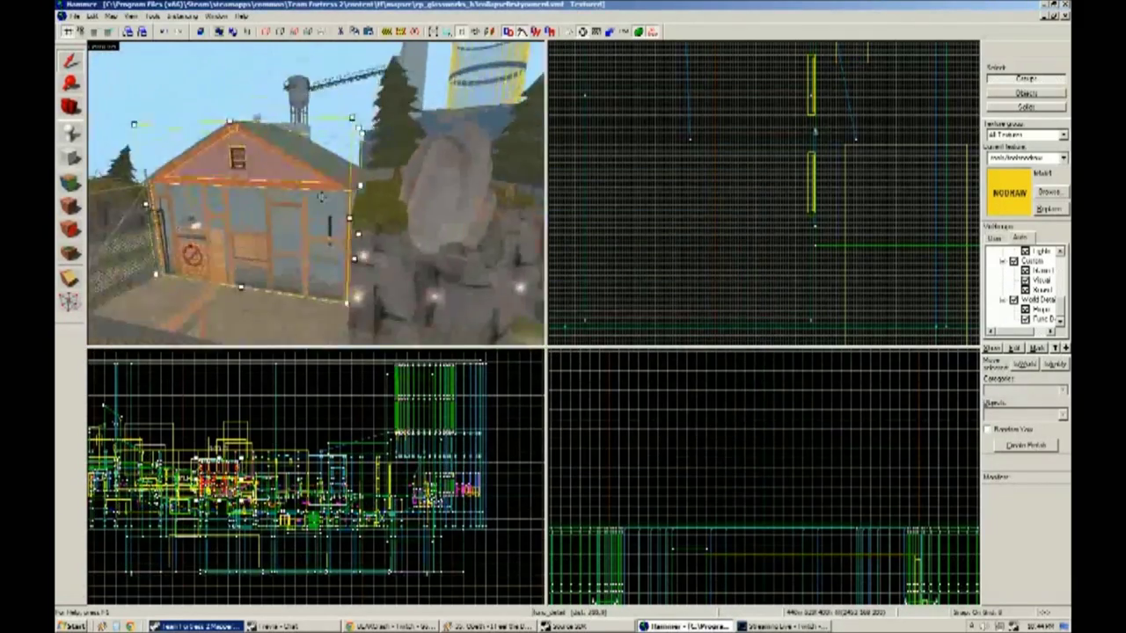
key("w")
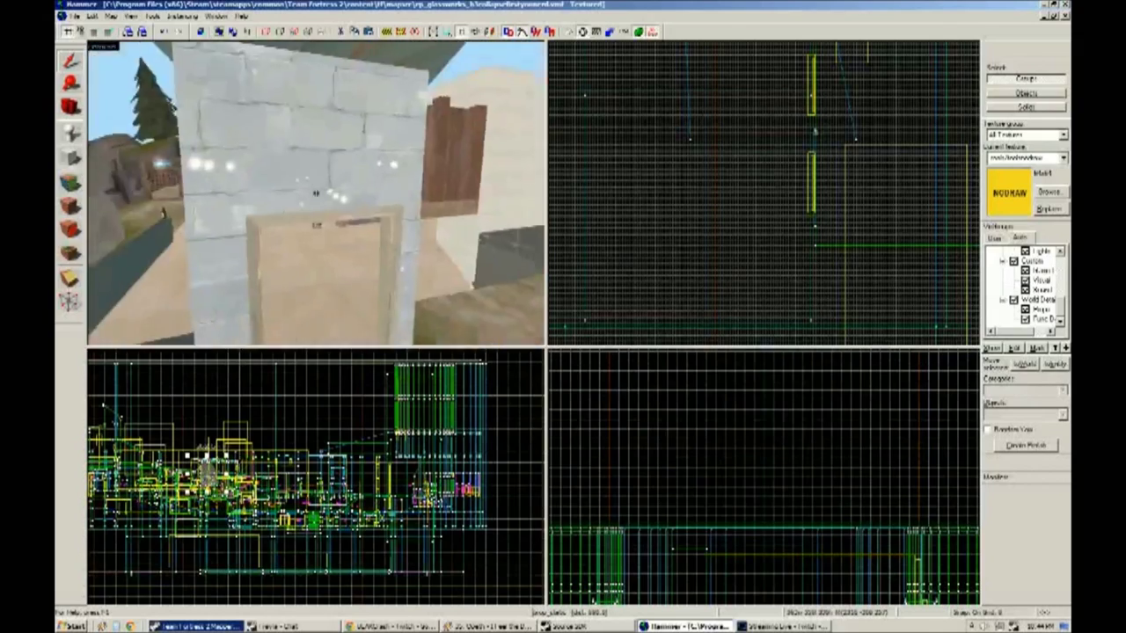
key("w")
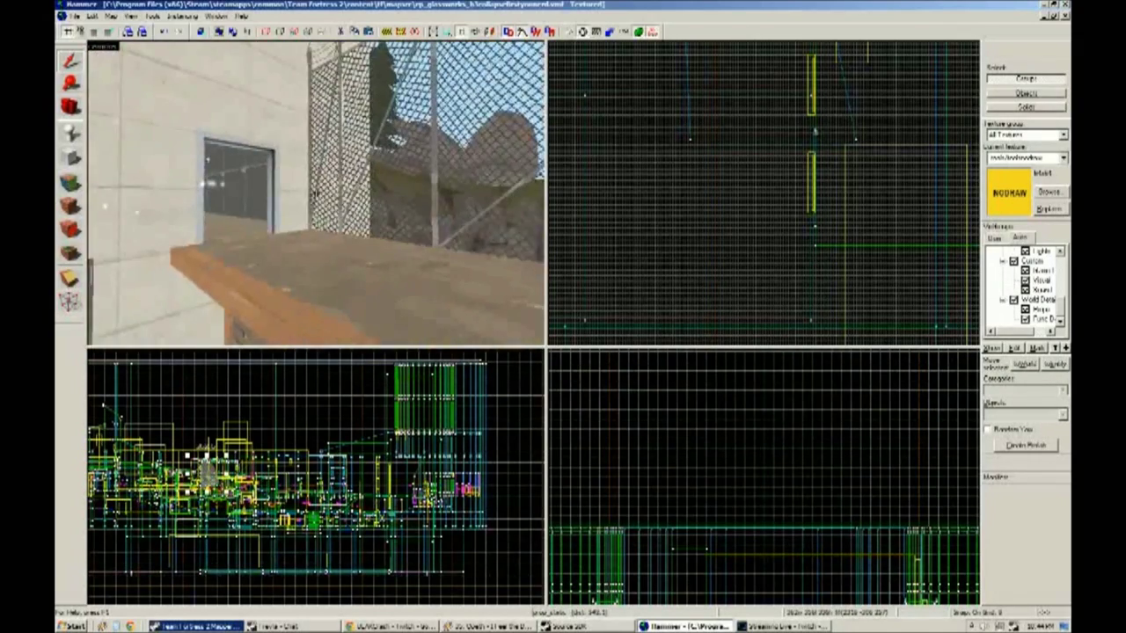
left_click(310, 297)
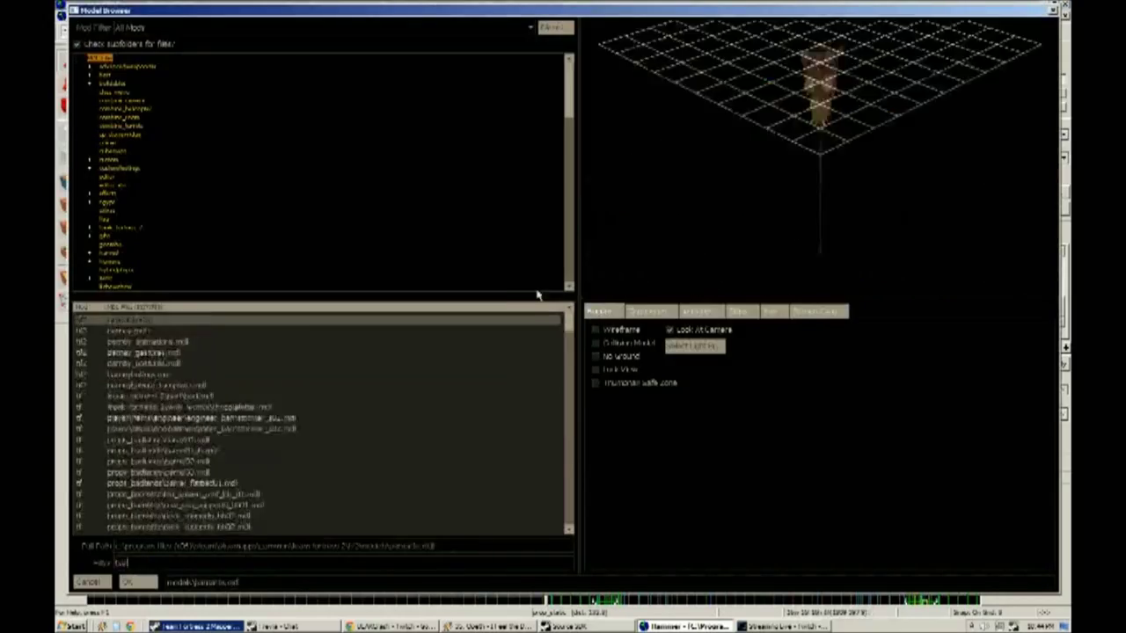
scroll(234, 396, "down", 4)
left_click(234, 354)
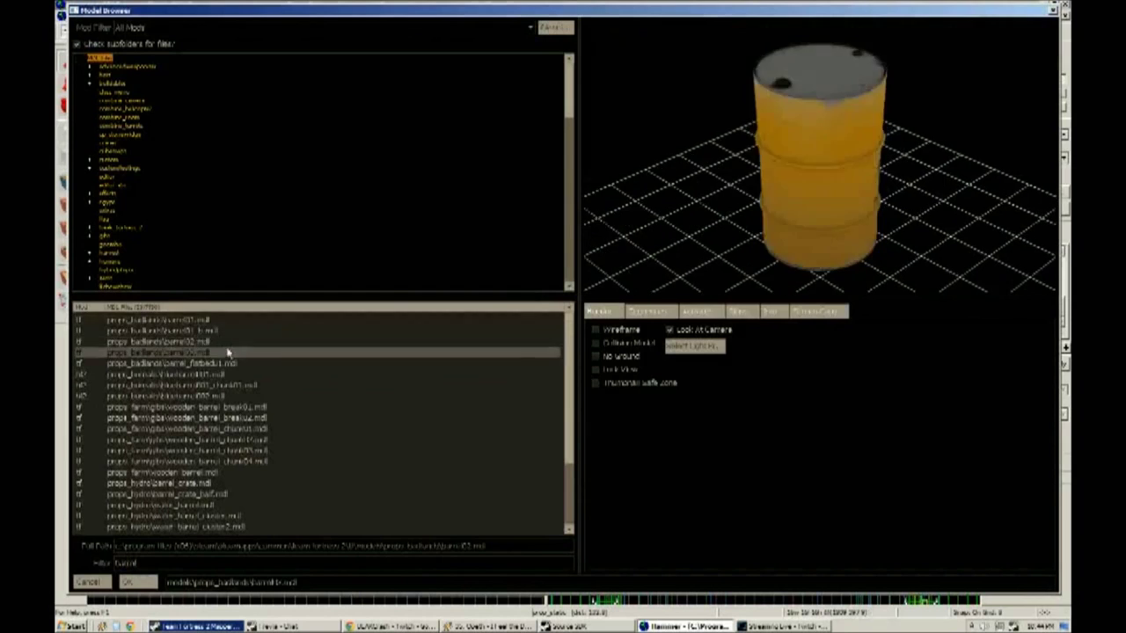
left_click(229, 375)
left_click(211, 409)
left_click(208, 472)
left_click(209, 504)
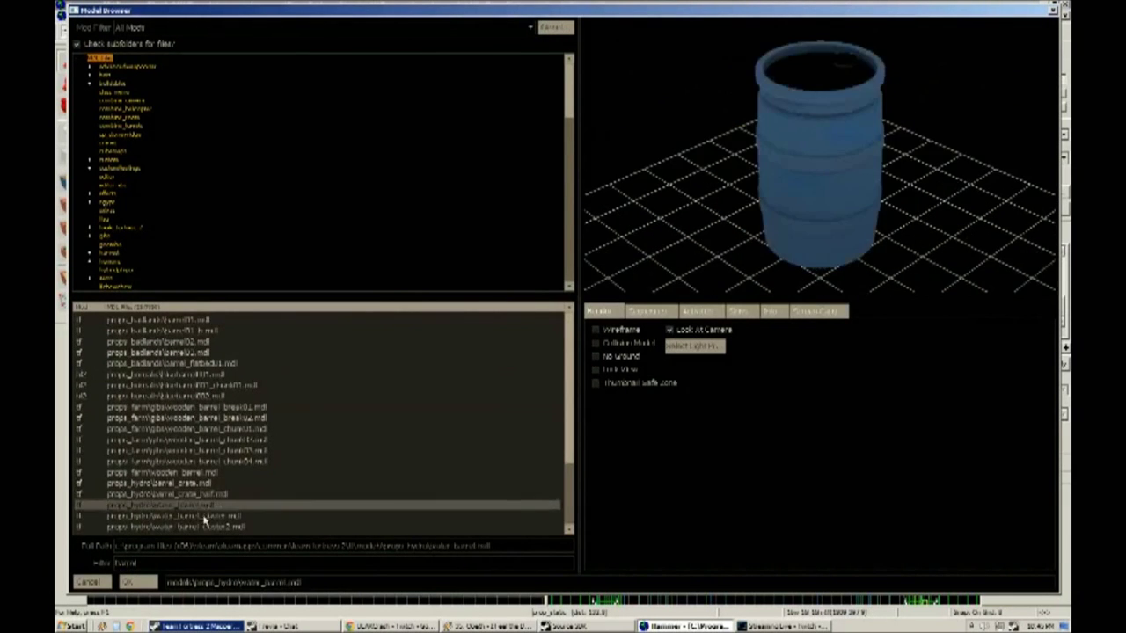
scroll(211, 492, "down", 2)
left_click(211, 470)
scroll(189, 396, "up", 5)
left_click(183, 341)
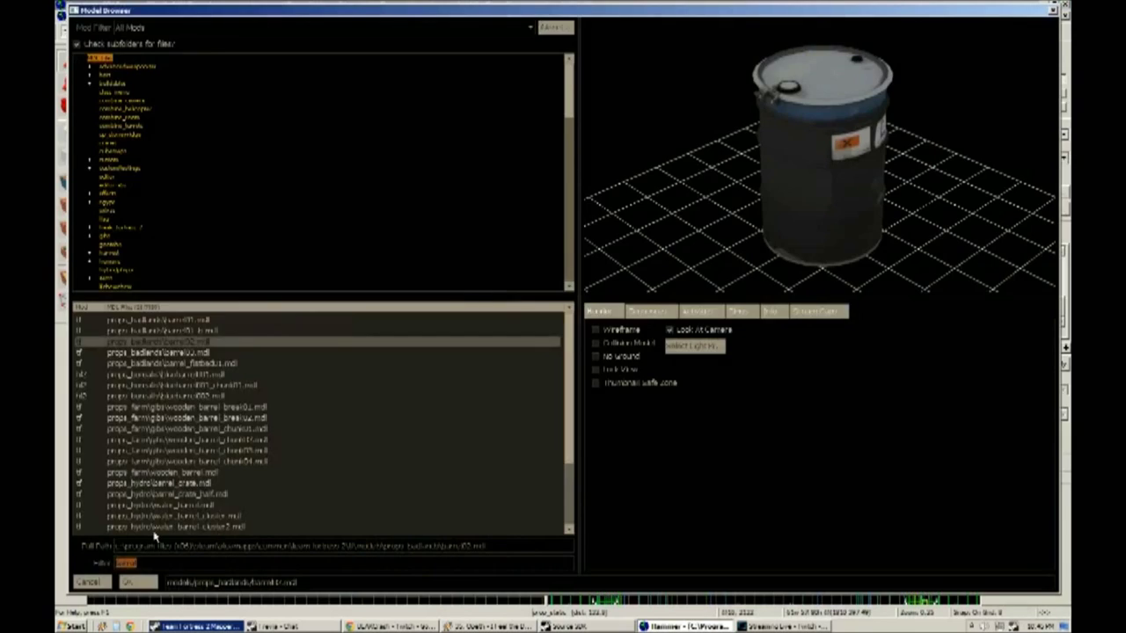
Change the barrel prop to props_2fort/oildrum.mdl with skin 3 using the "drum" filter, and set it in the fence corner.
type("drum")
left_click(737, 311)
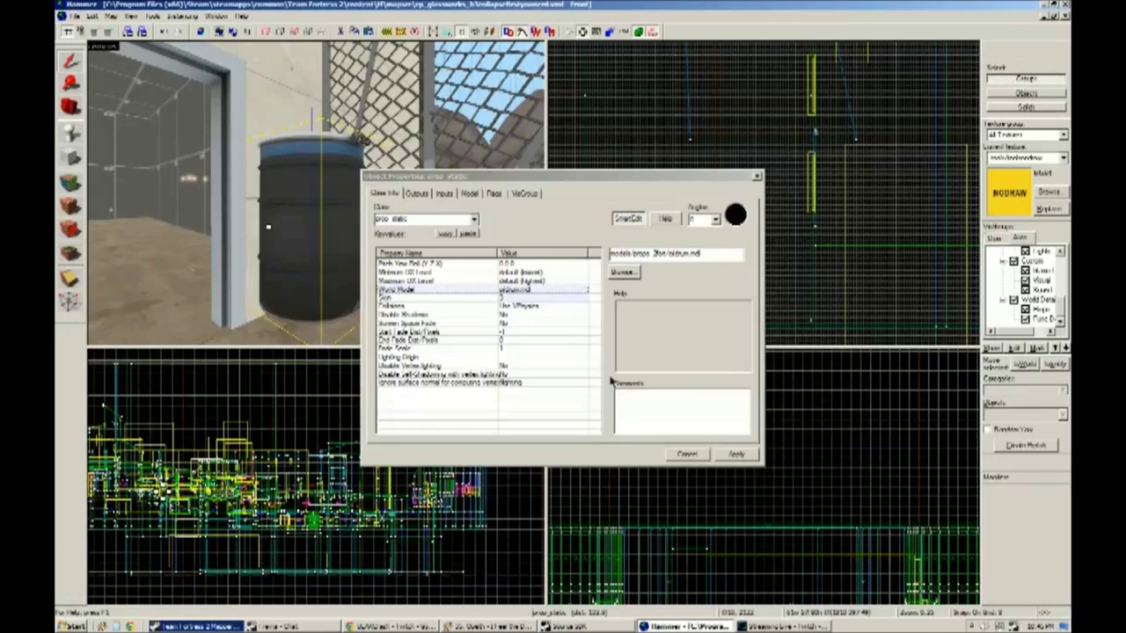
scroll(764, 193, "up", 5)
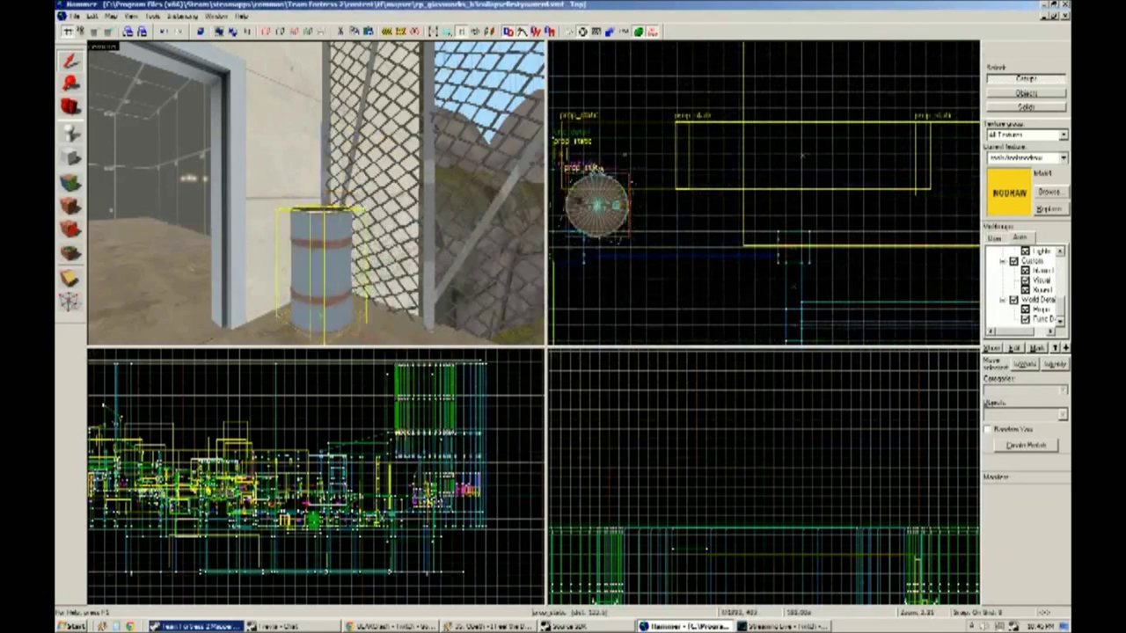
key("w")
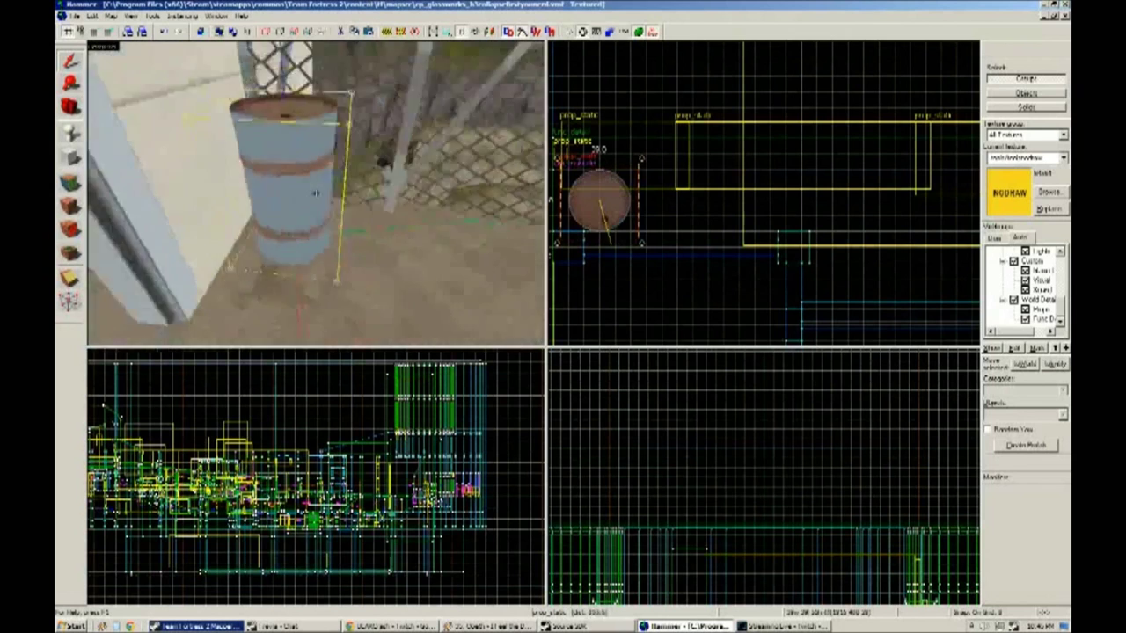
Duplicate the oil drum, give the copy a round props_2fort model and rotate it to stand beside the drum.
left_click_drag(599, 200, 666, 196, "shift")
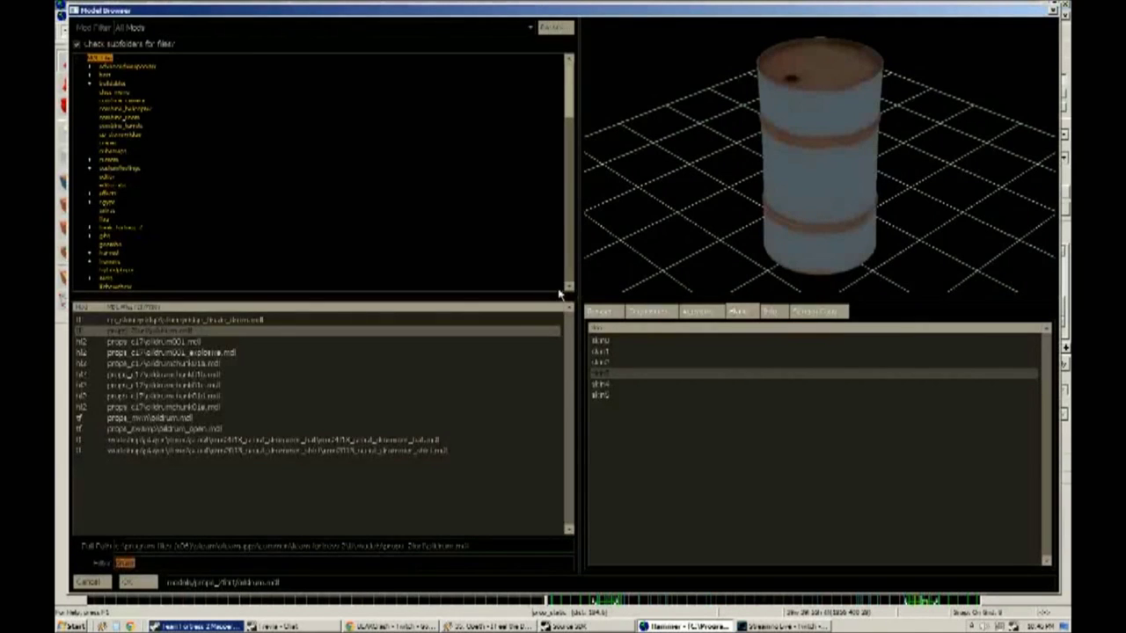
key("BackSpace")
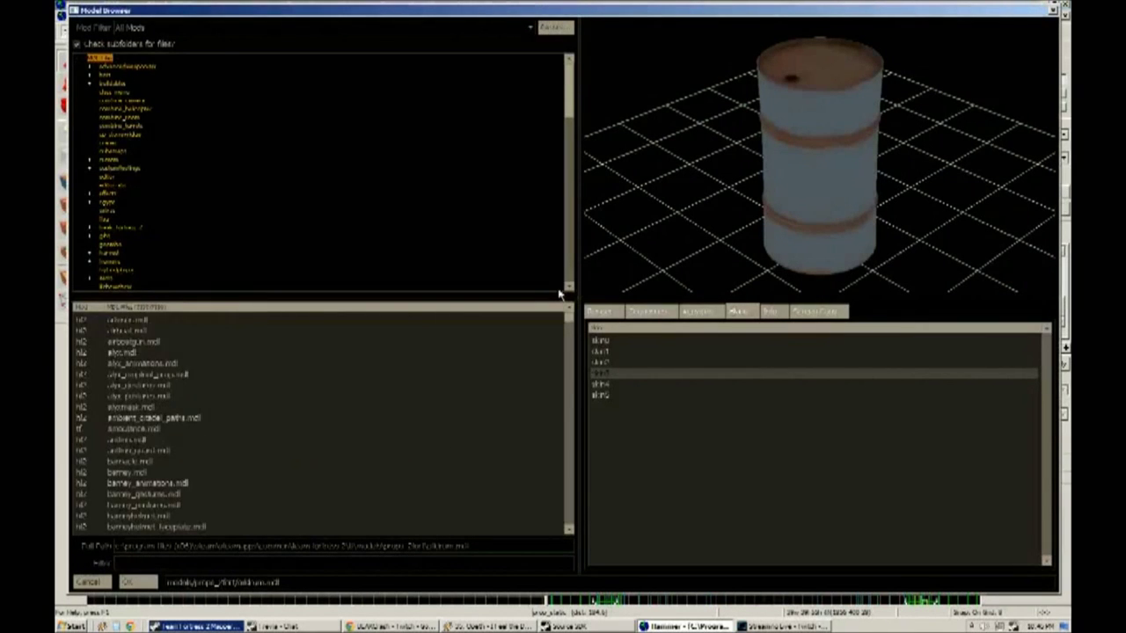
scroll(173, 205, "down", 5)
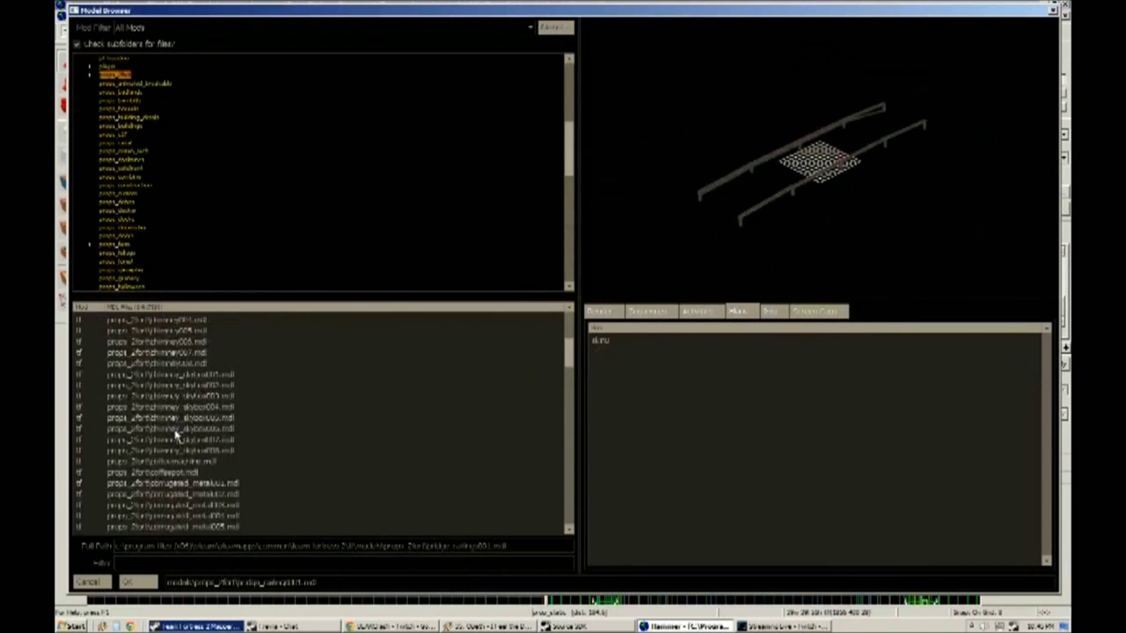
key("Down")
key("Down")
double_click(185, 448)
left_click(735, 455)
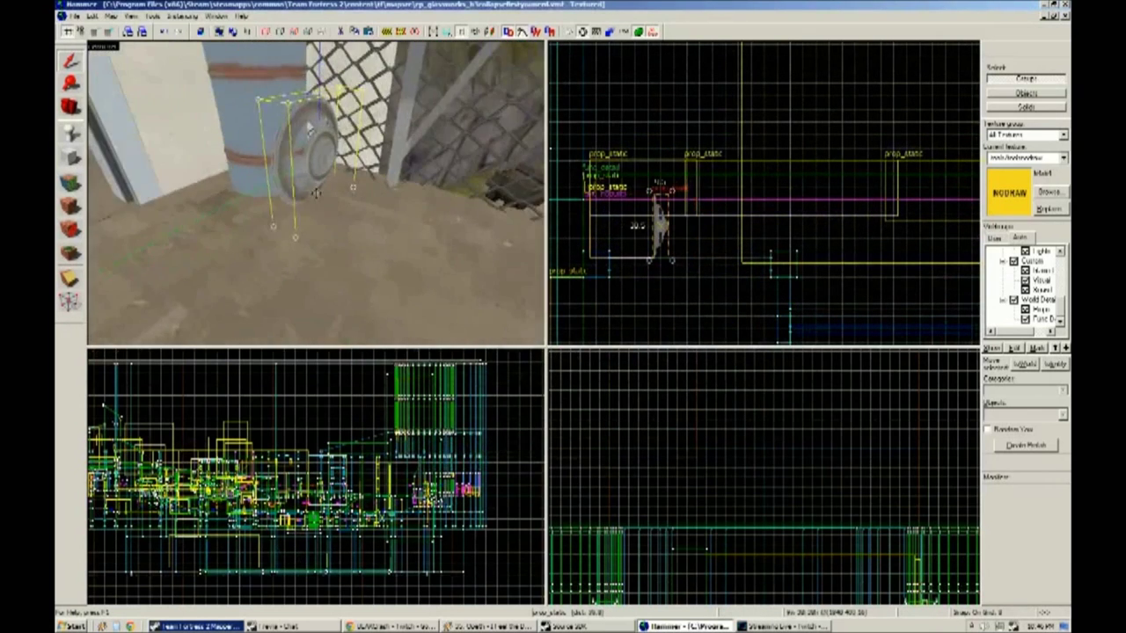
key("w")
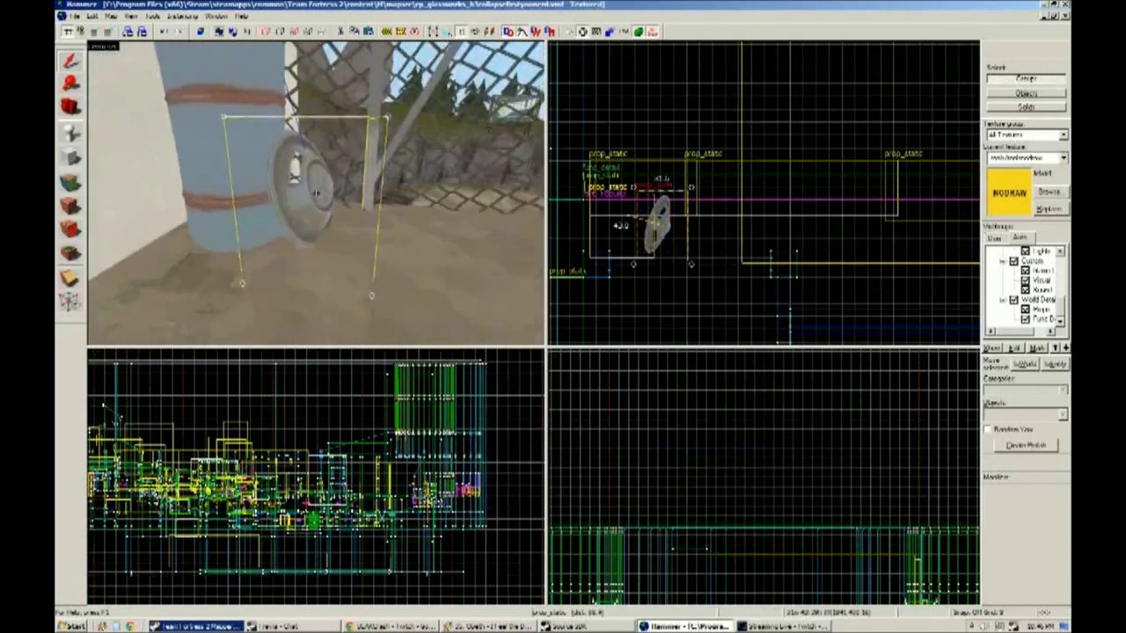
left_click(622, 224)
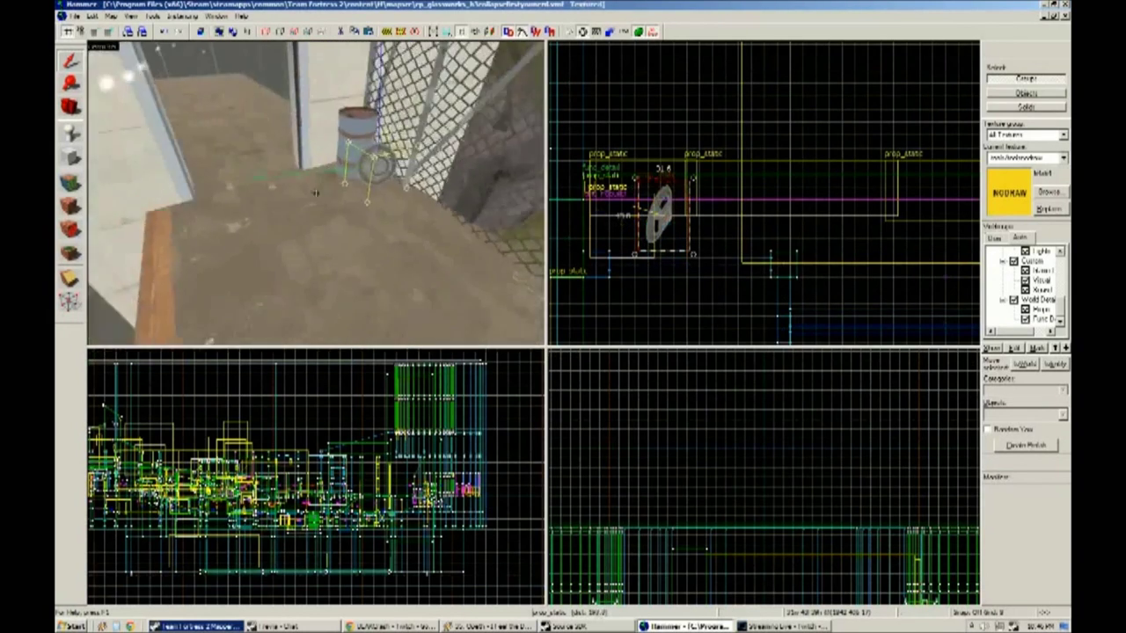
Switch to the Steam group chat, send "yeah I play drums in a two piece metal band", and return to Hammer.
key("alt+Tab")
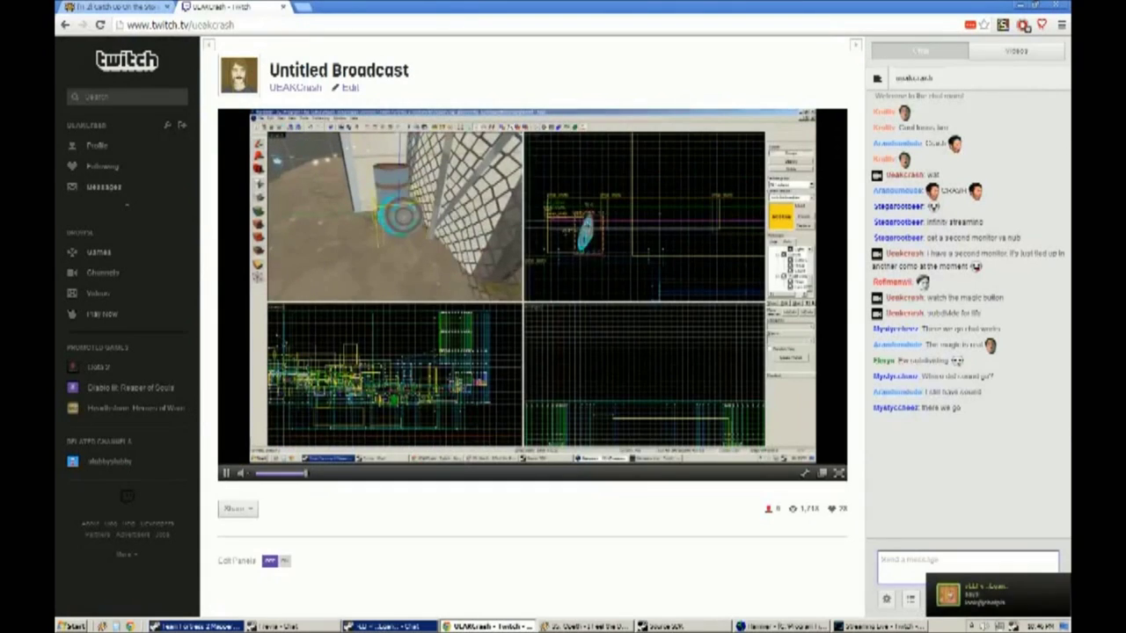
left_click(217, 625)
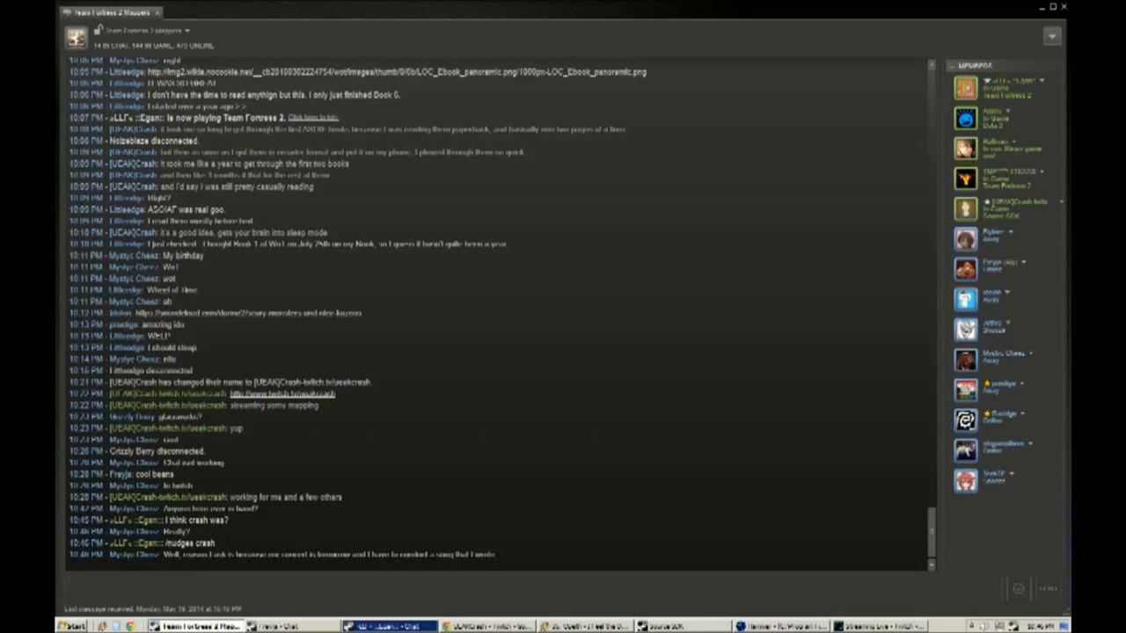
type("yeah I play cla")
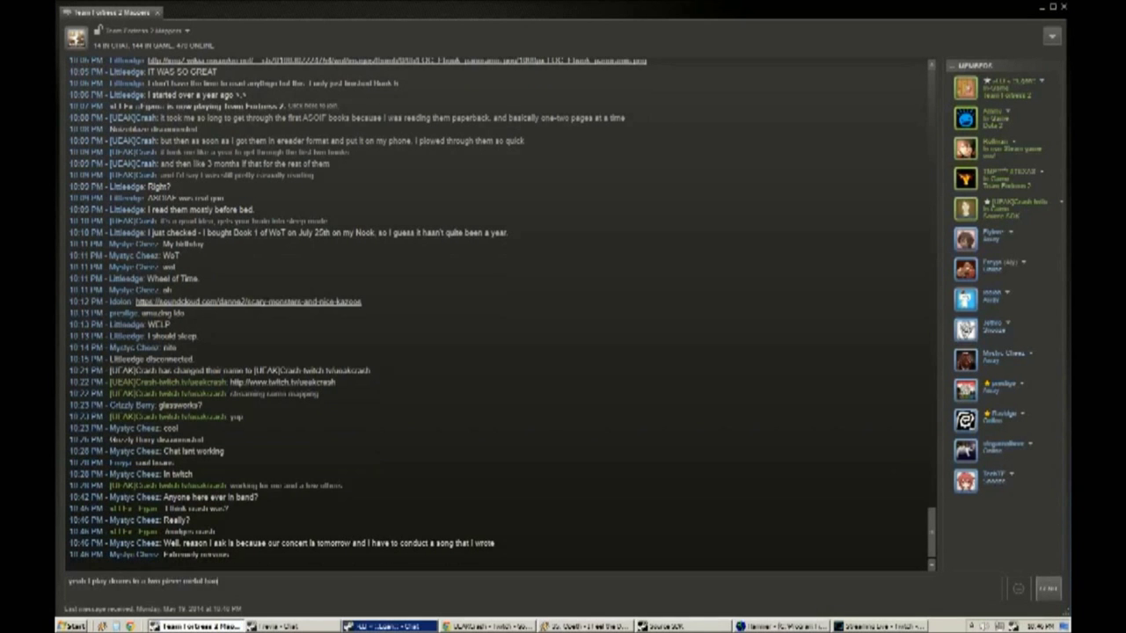
type("ms in a two piece metal band")
key("Return")
left_click(403, 626)
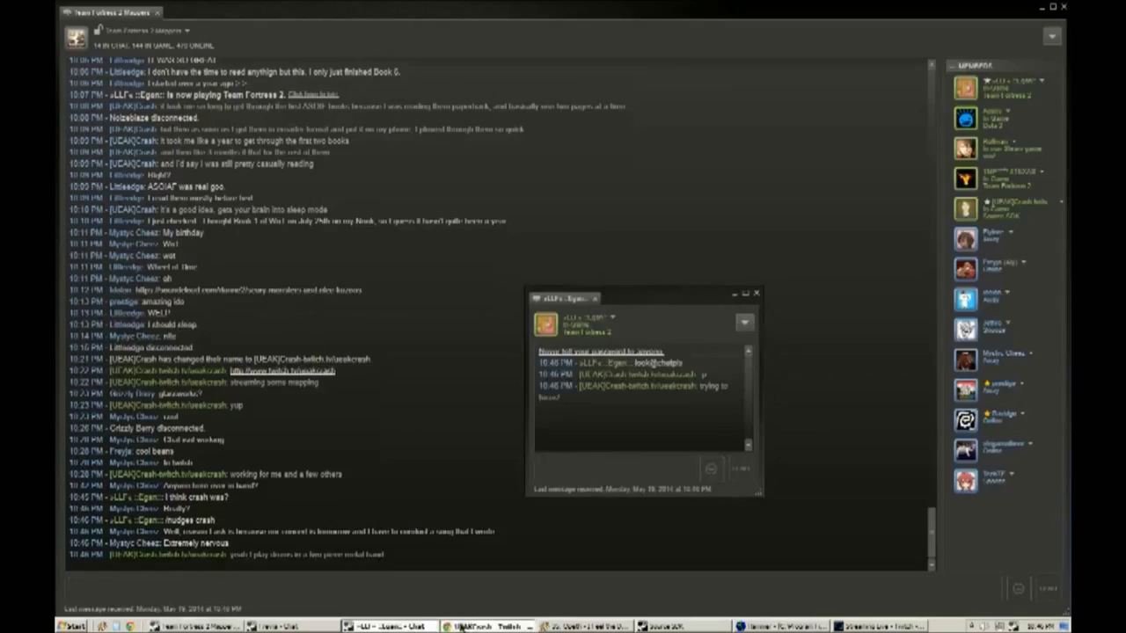
left_click(475, 626)
left_click(770, 626)
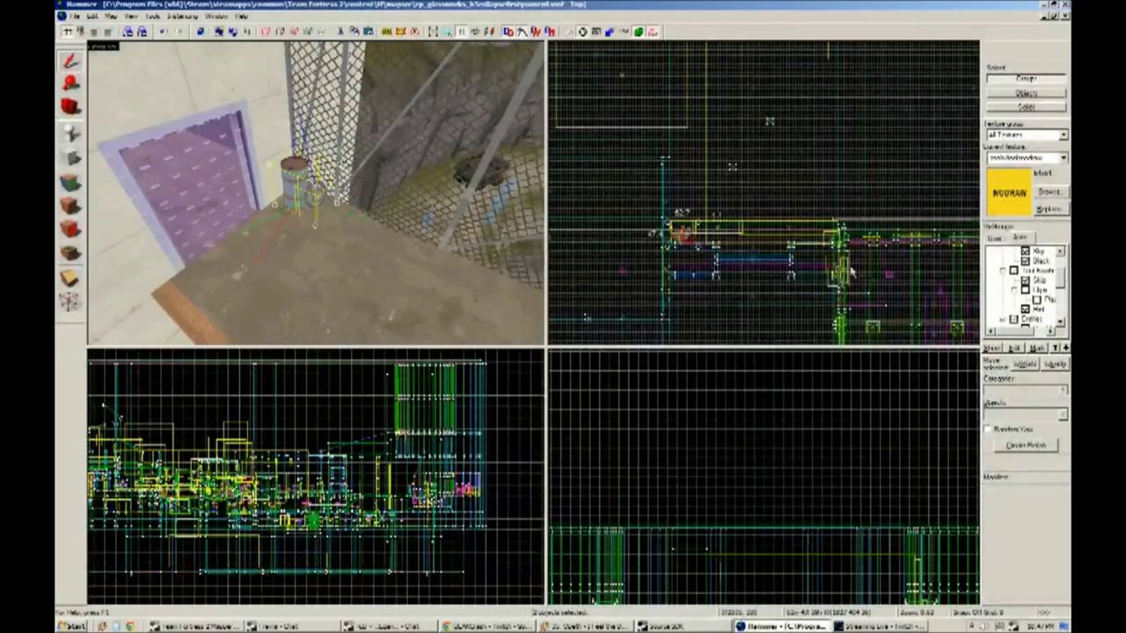
Set the skin of the oil drum prop in the fence corner to 0.
scroll(851, 274, "down", 6)
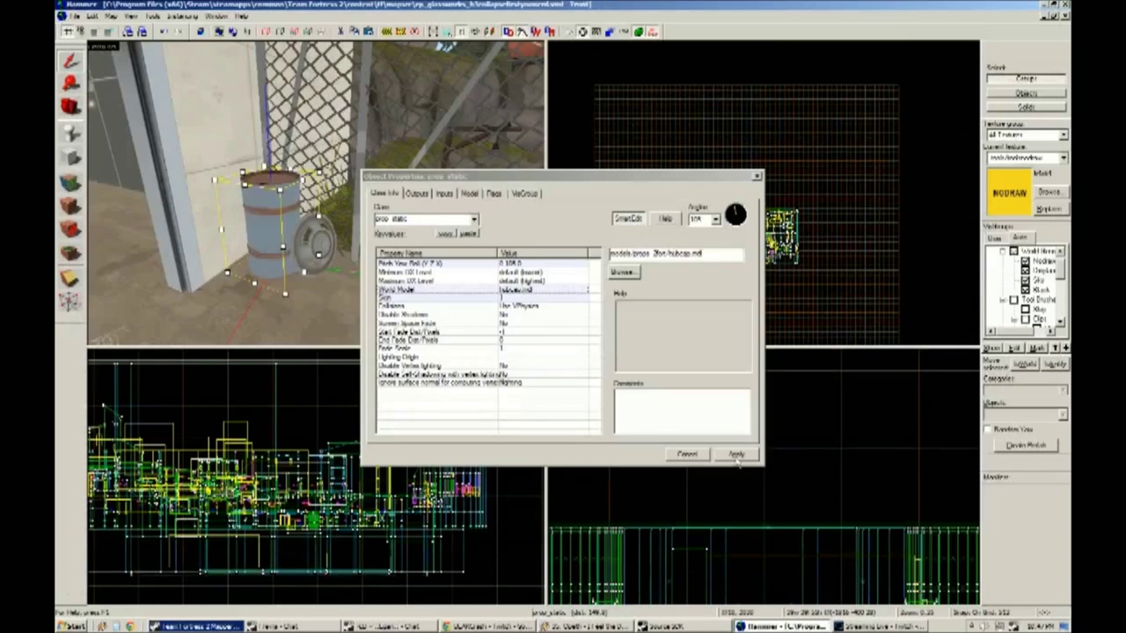
left_click(737, 455)
key("Escape")
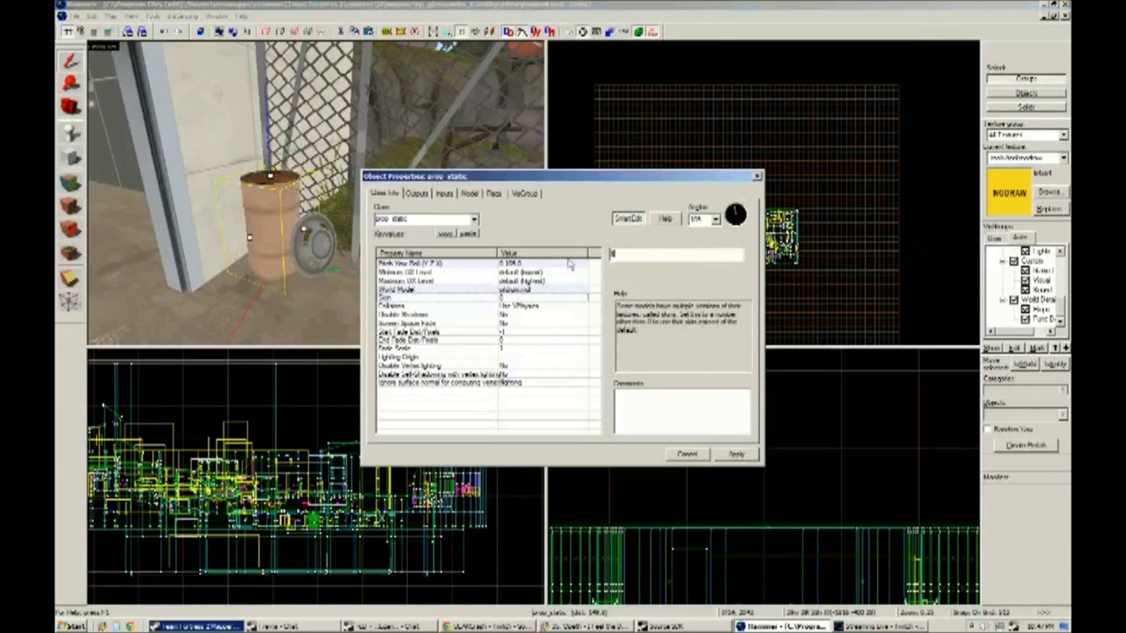
key("Escape")
Choose the player clip tool texture and inspect the props' collision wireframes around the oil drum and fence.
left_click(1048, 191)
key("Escape")
key("ctrl+shift+e")
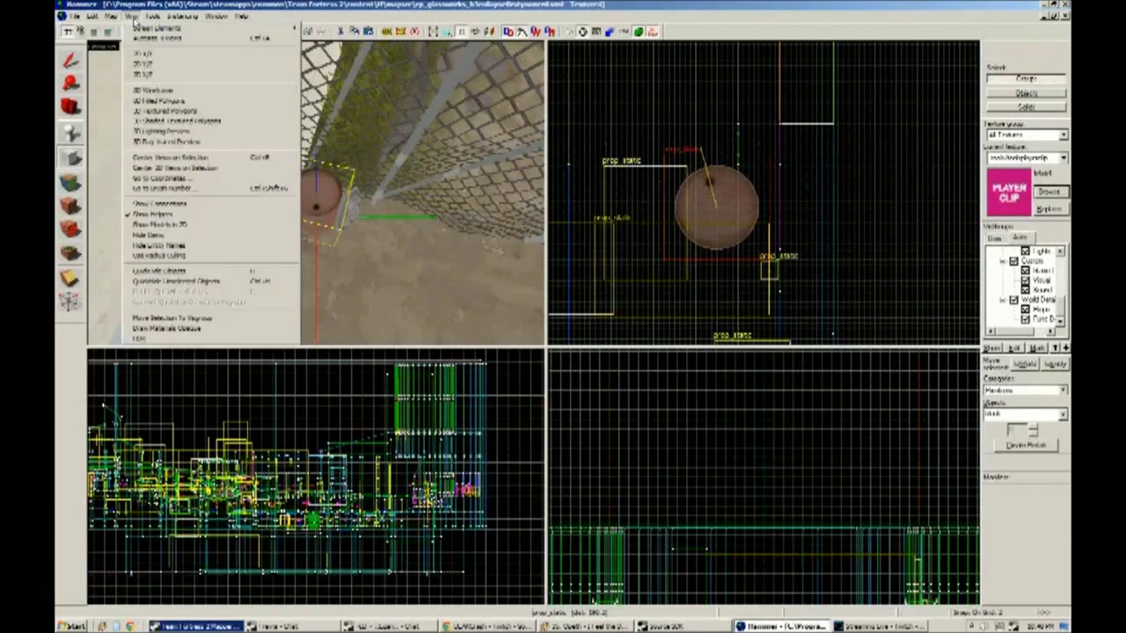
left_click(286, 232)
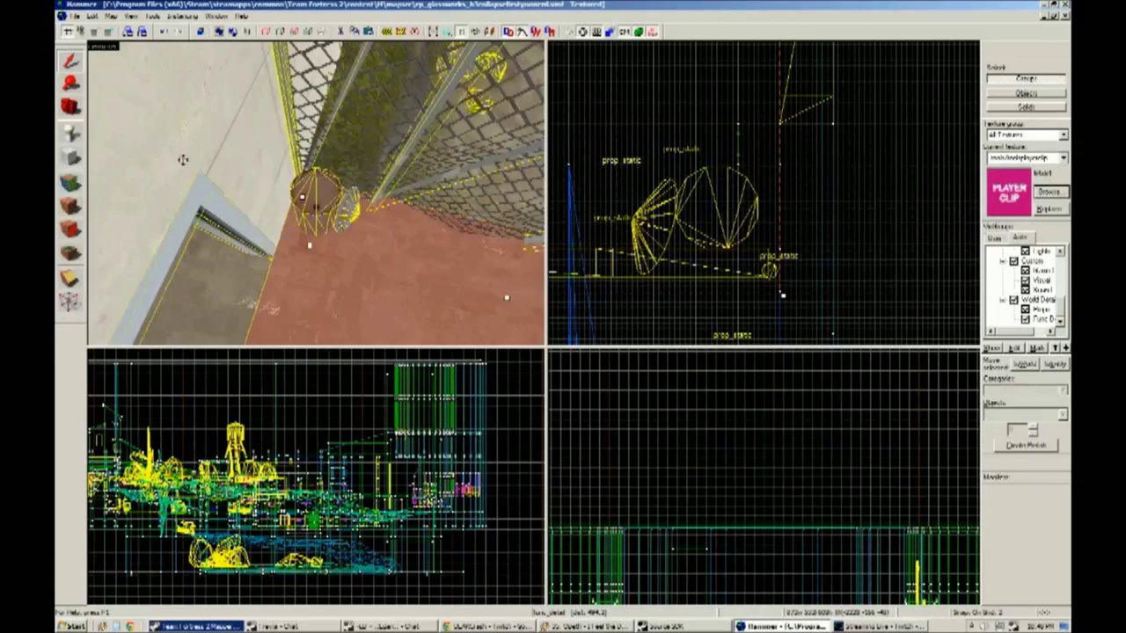
key("w")
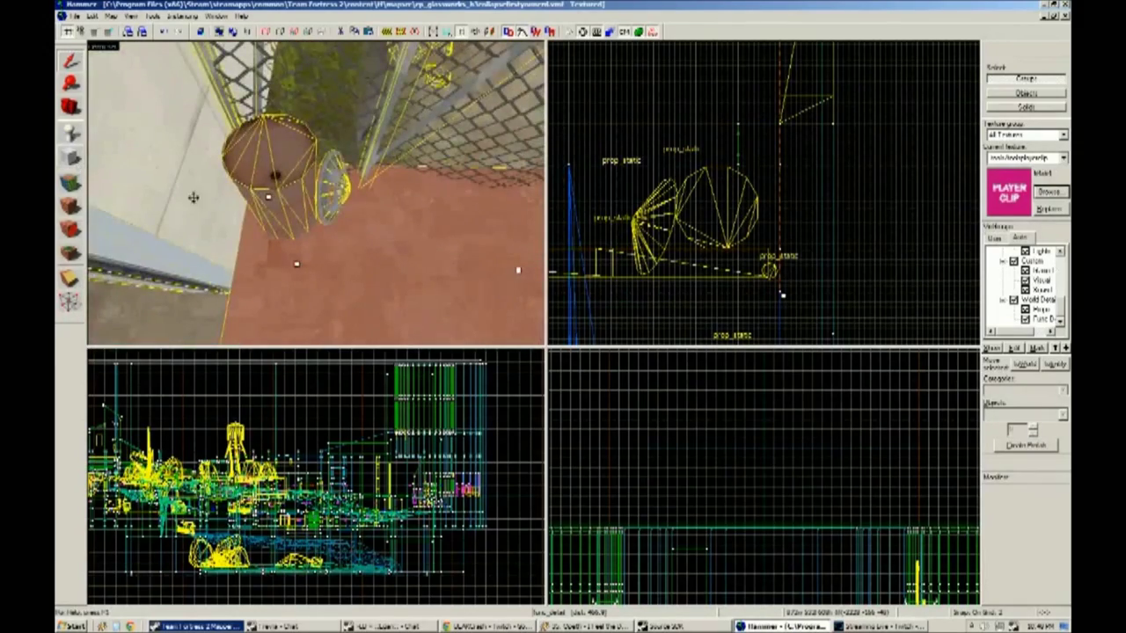
key("Escape")
key("ctrl+a")
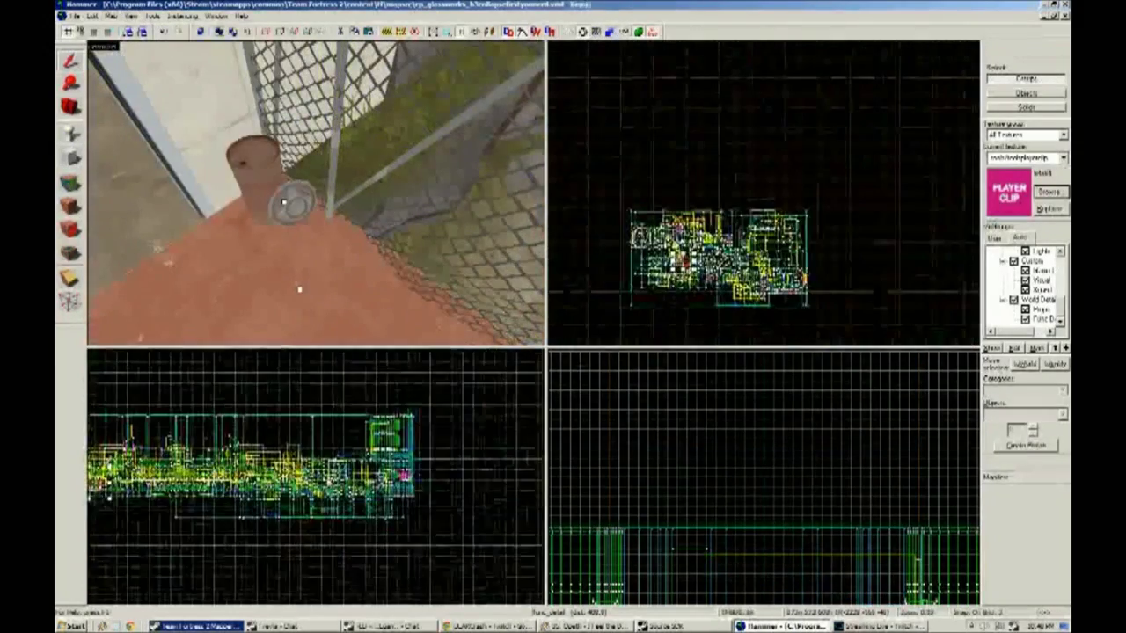
Add a dirt decal overlay at the foot of the wooden building front, between the two orange posts.
key("Escape")
key("w")
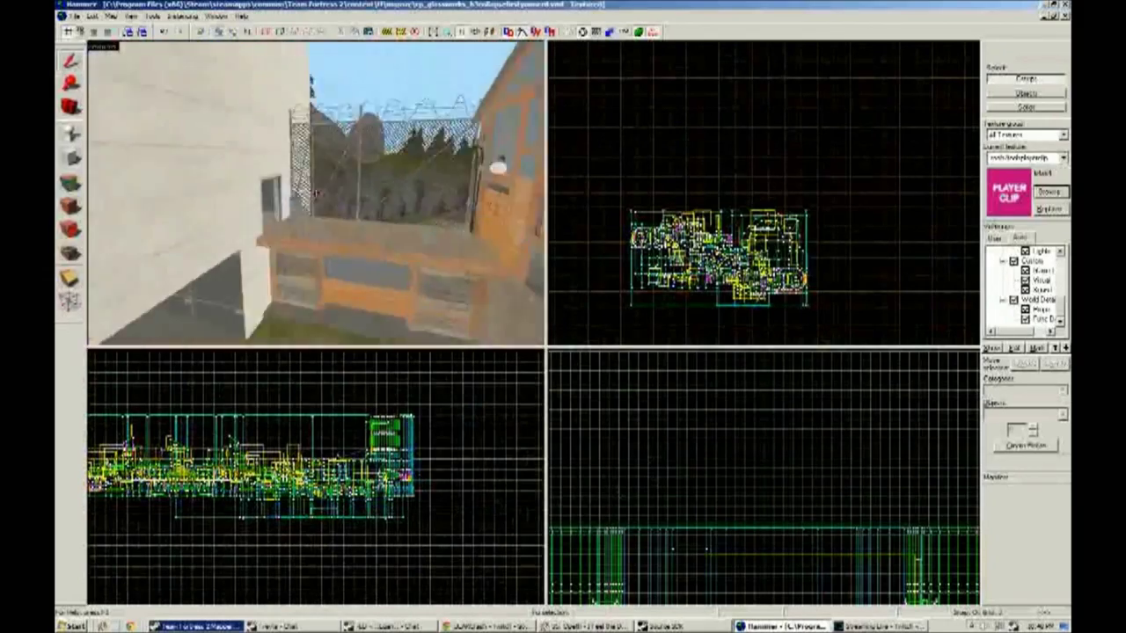
left_click(1049, 191)
key("Escape")
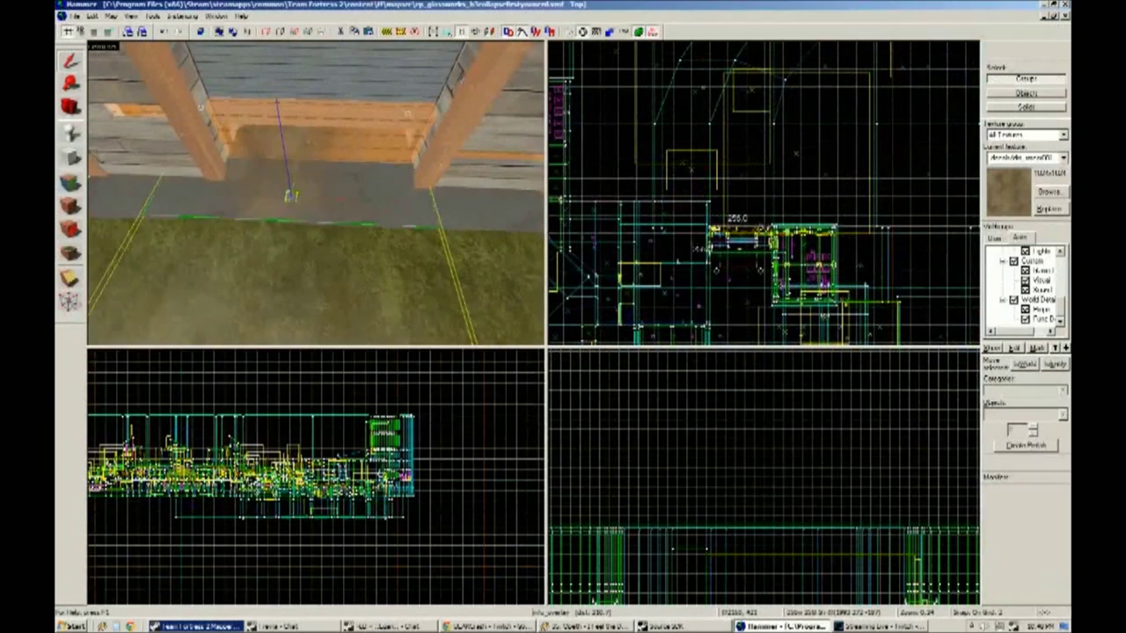
Switch to the Steam group chat to send a short reply, check the streaming window, and return to Hammer.
left_click(237, 627)
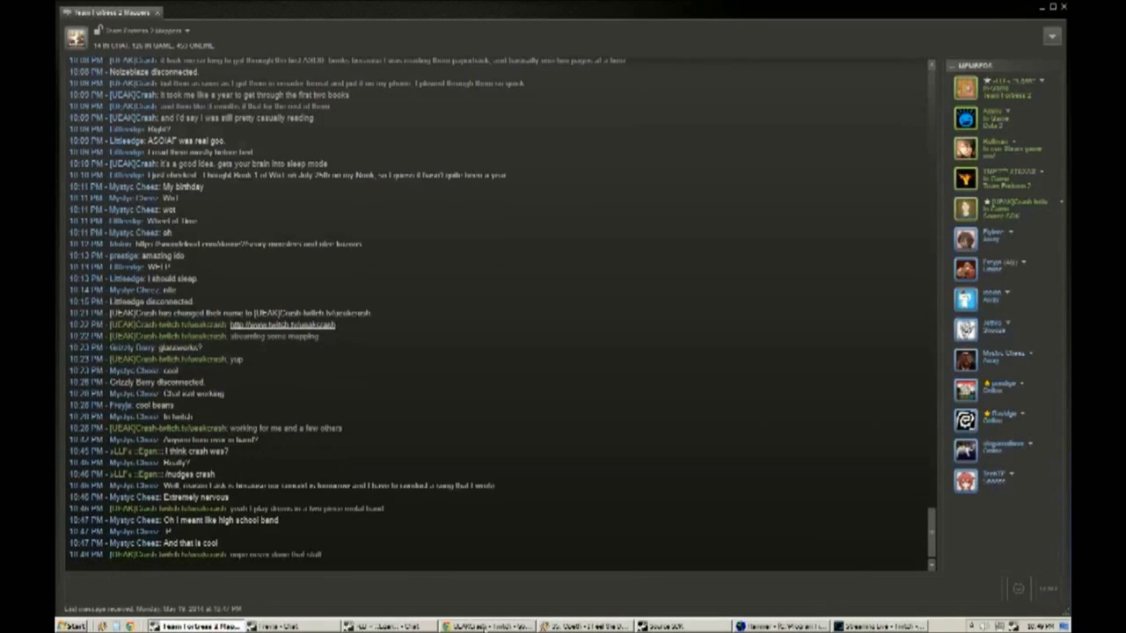
left_click(880, 626)
left_click(783, 627)
Place a static prop on the concrete tower near the glass tower and give it a grain elevator pipe model using the "grain" filter.
key("w")
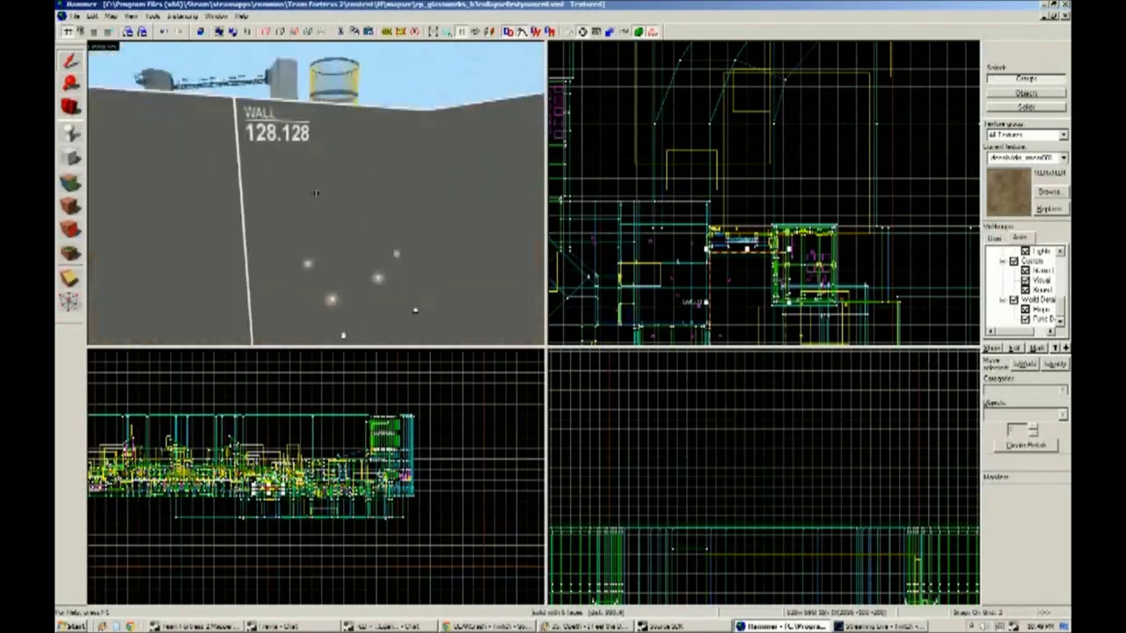
left_click(308, 189)
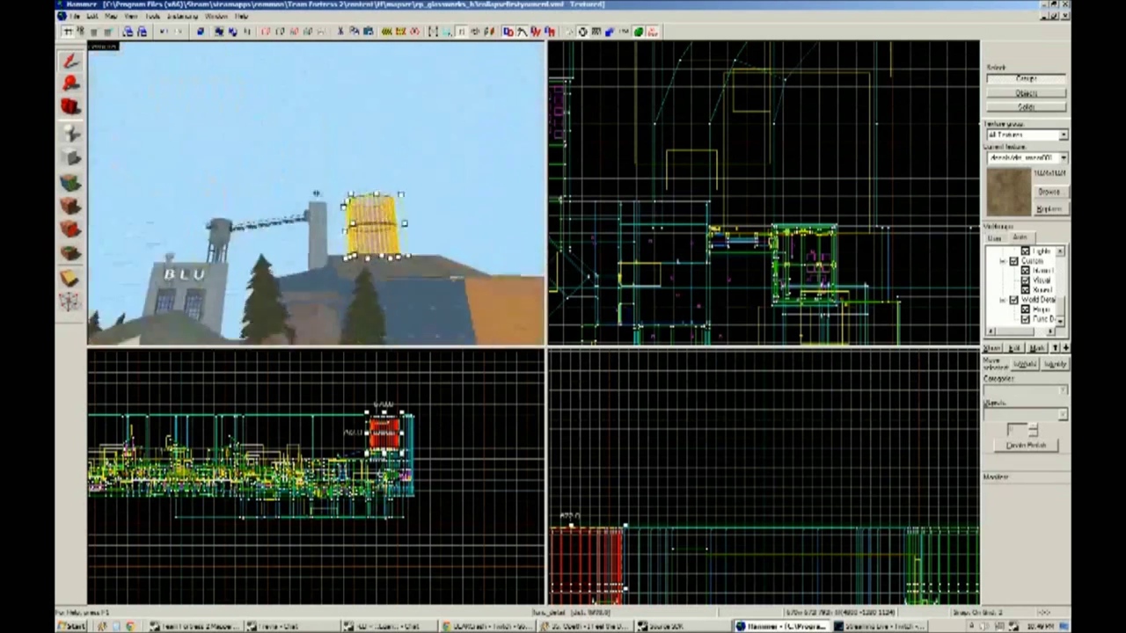
key("shift+e")
left_click(354, 233)
key("alt+Return")
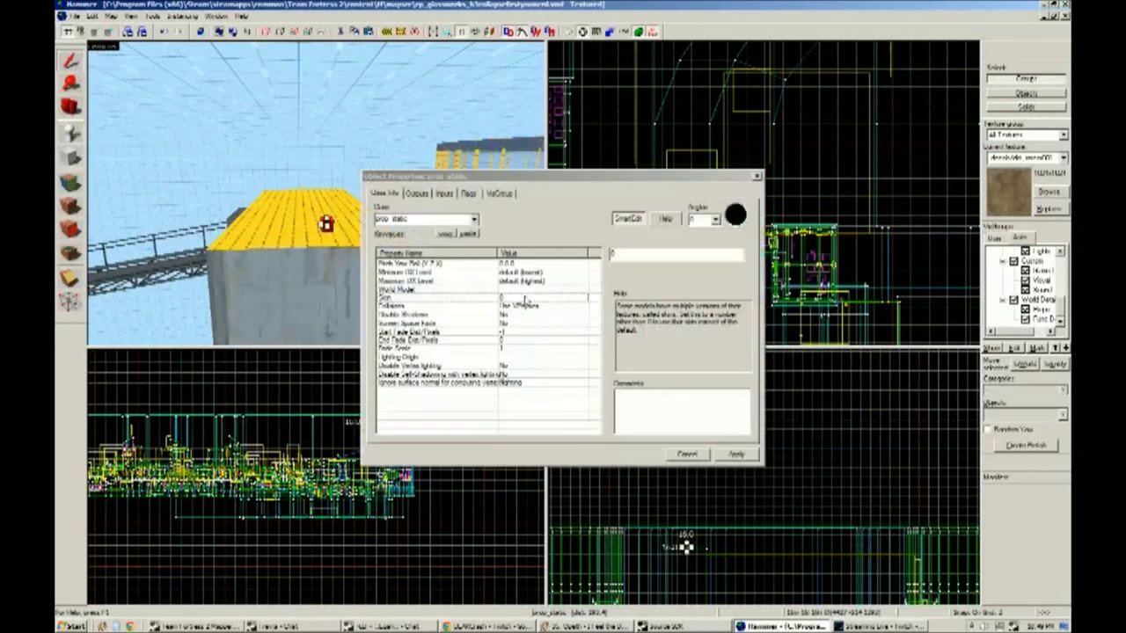
left_click(211, 382)
double_click(129, 563)
type("gran")
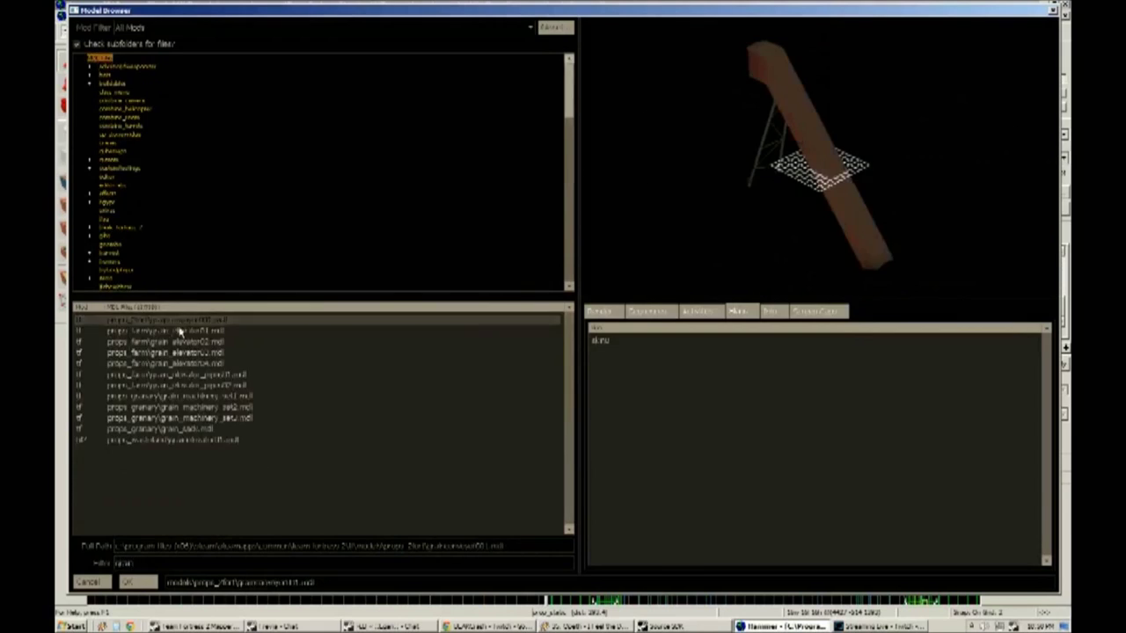
double_click(180, 332)
key("Return")
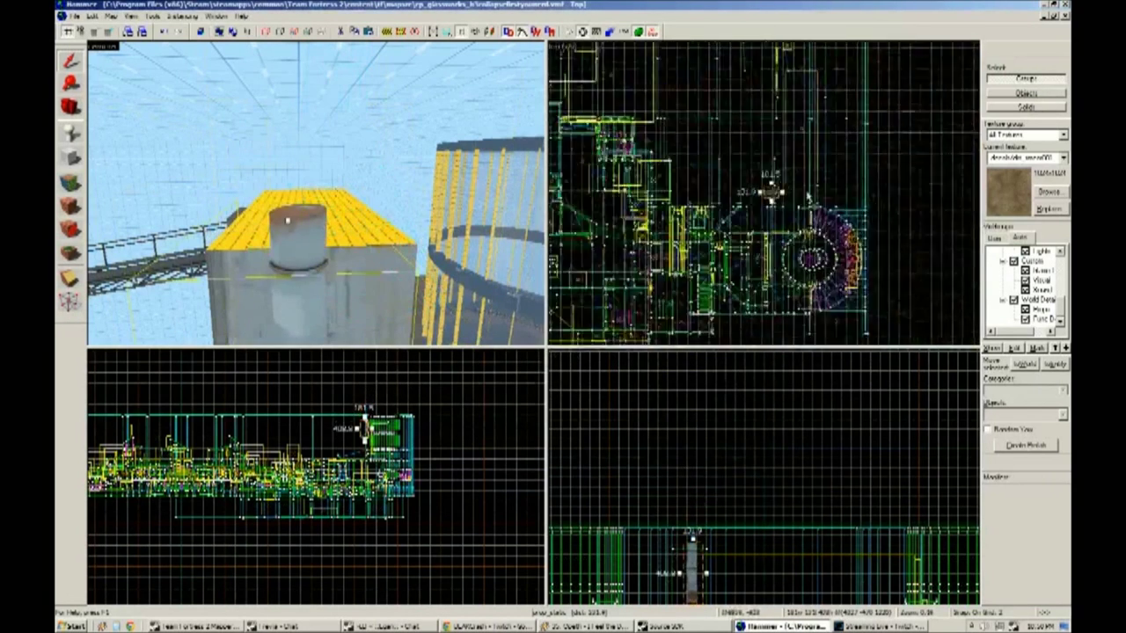
Turn and move the pipe prop so its brackets meet the concrete tower's side facing the glass tower.
scroll(807, 197, "up", 3)
key("Left")
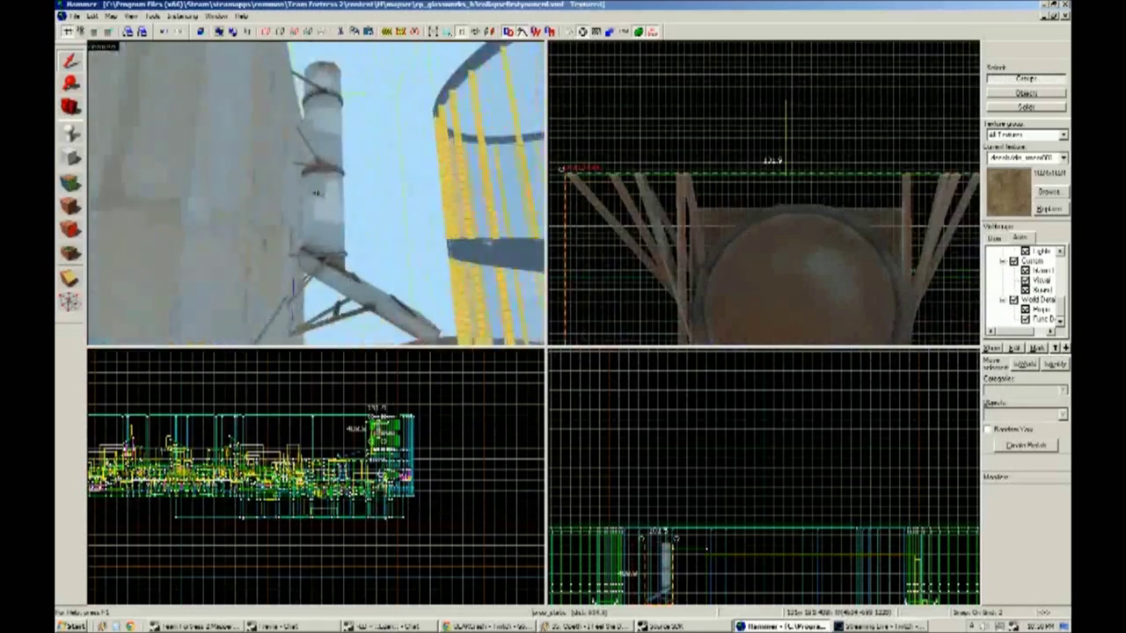
scroll(796, 262, "down", 2)
scroll(849, 249, "up", 4)
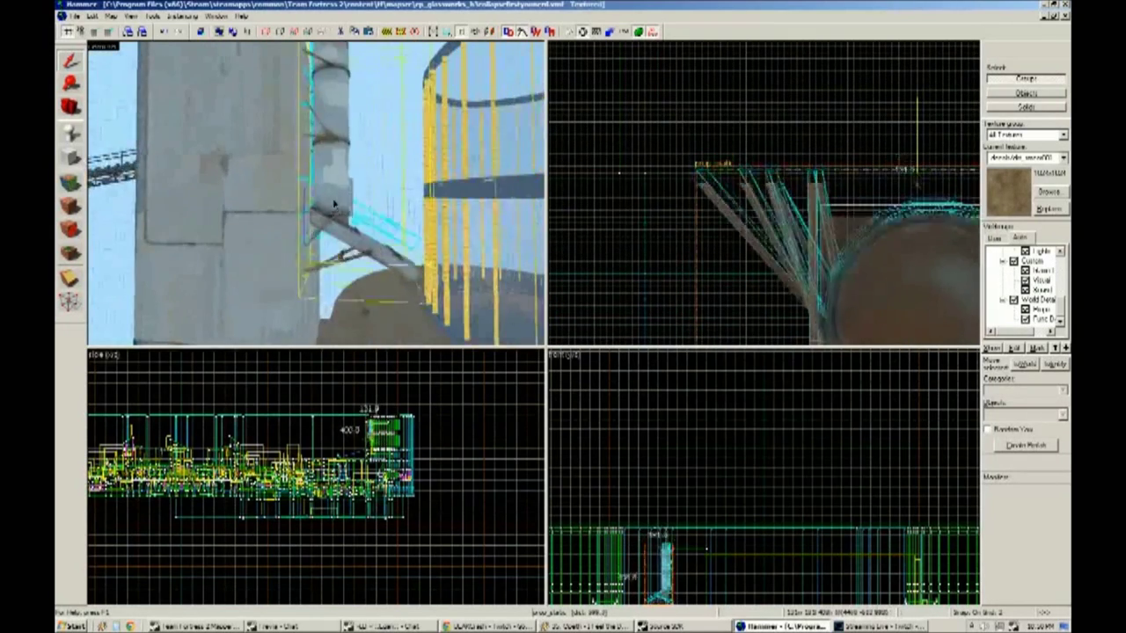
Switch to the Twitch chat, post that "this glass tower thing needs to go or something", and return to Hammer.
key("alt+Tab")
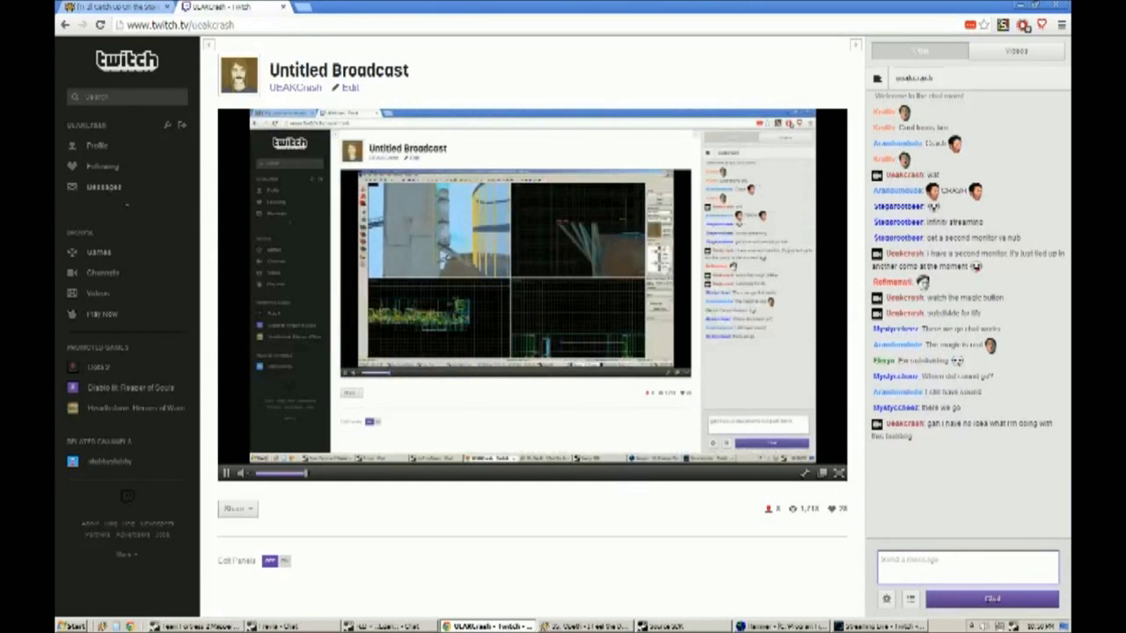
type("ower thing needs to go")
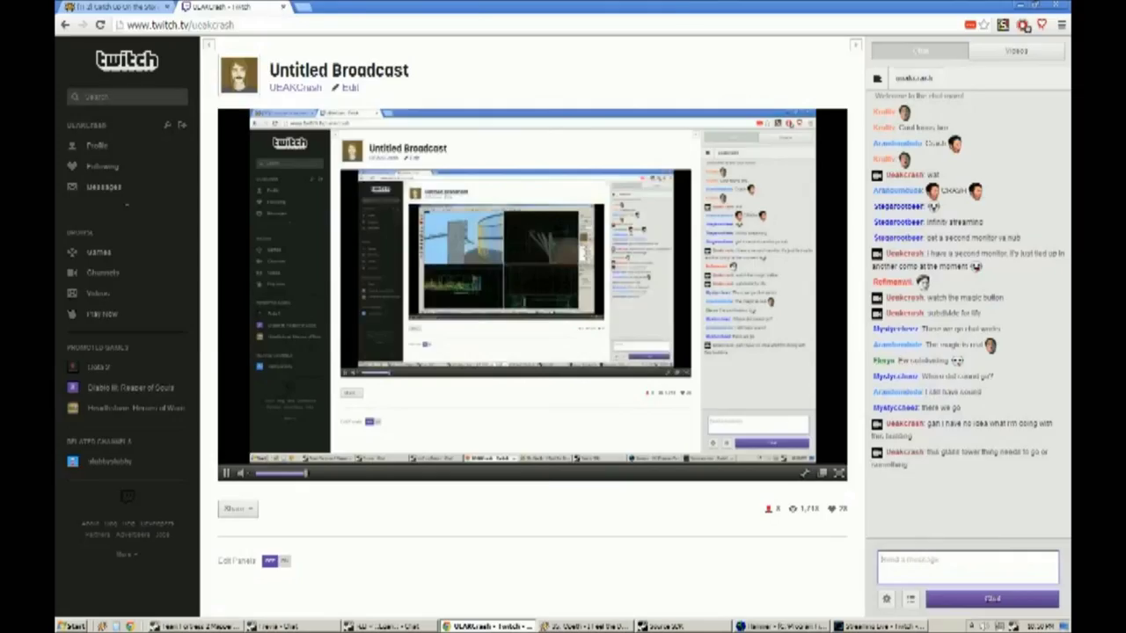
key("alt+Tab")
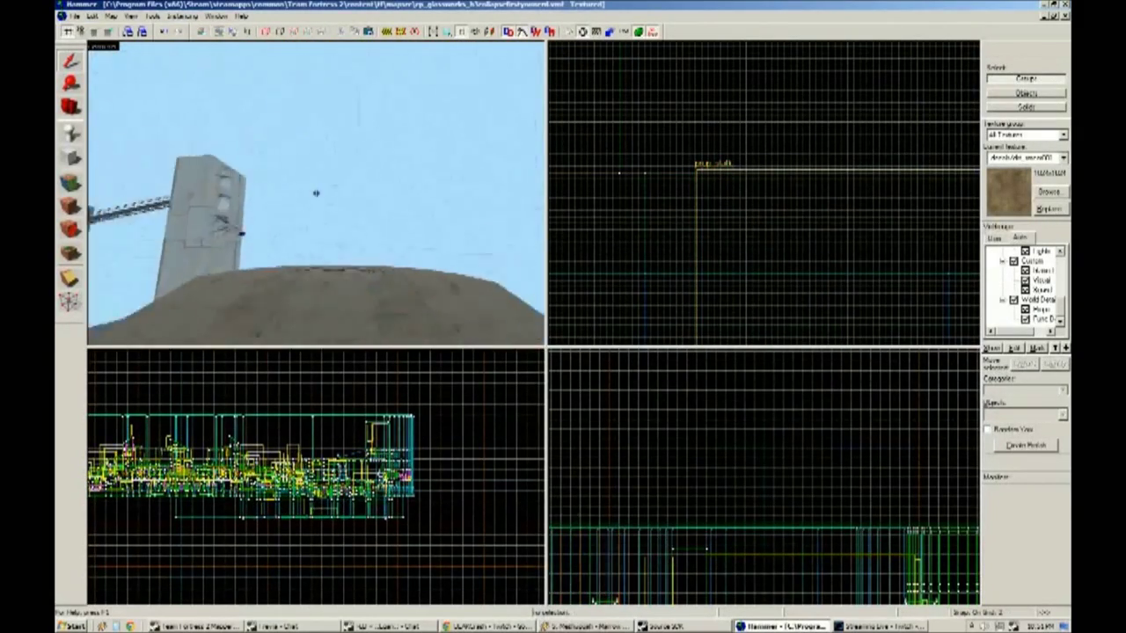
Examine the map's yards, building exteriors, cliff tunnel with its wooden walls, and interior corridor.
key("w")
key("w")
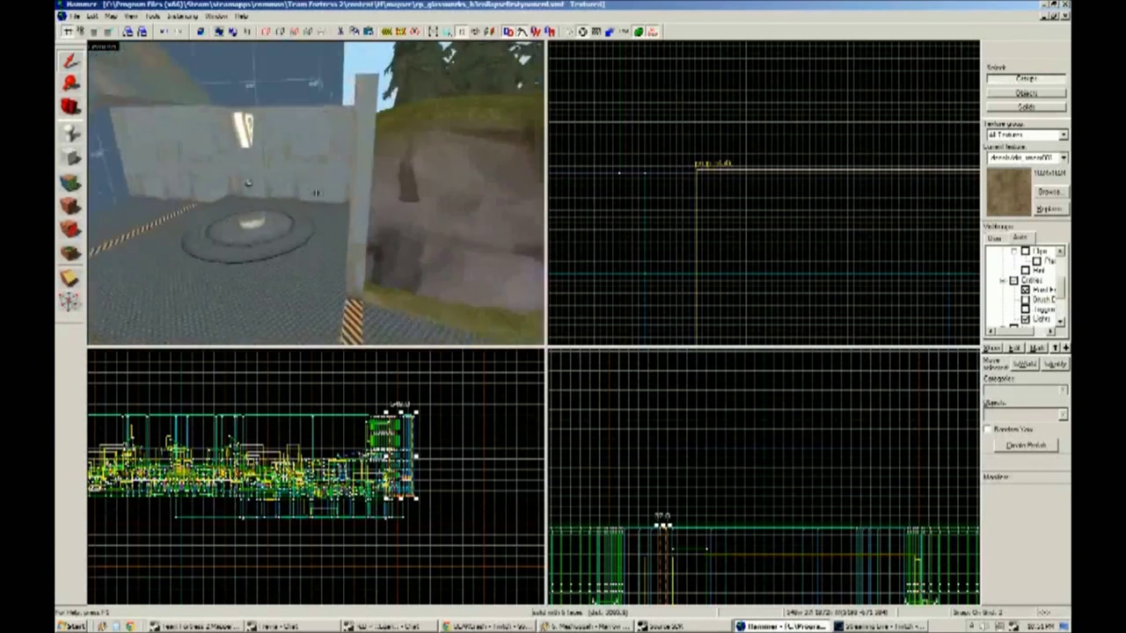
left_click(314, 192)
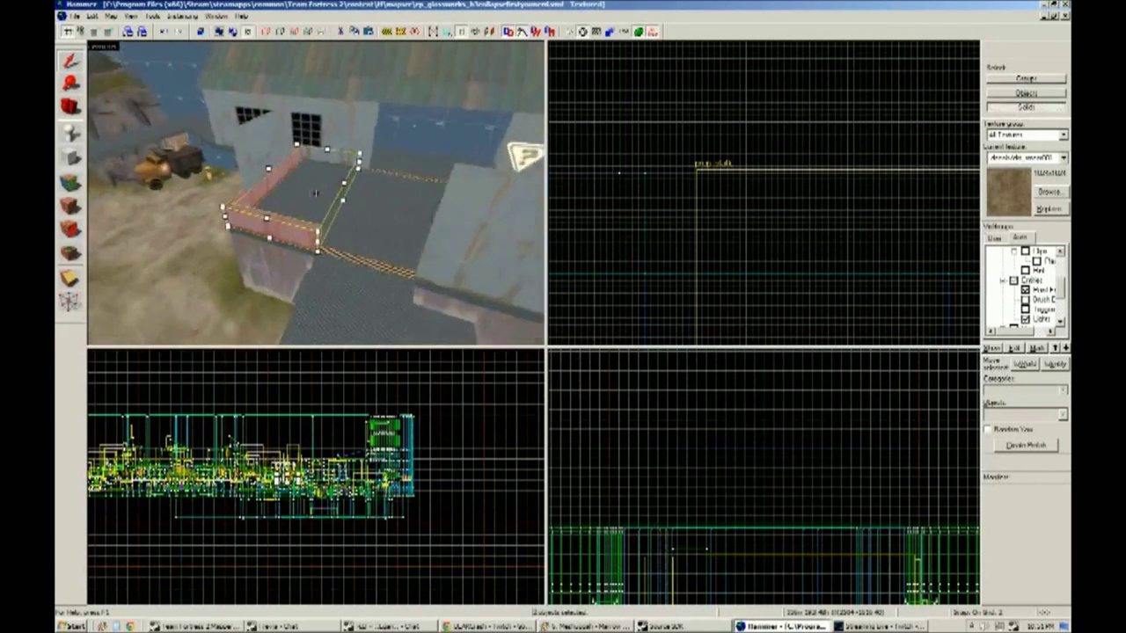
key("w")
key("w")
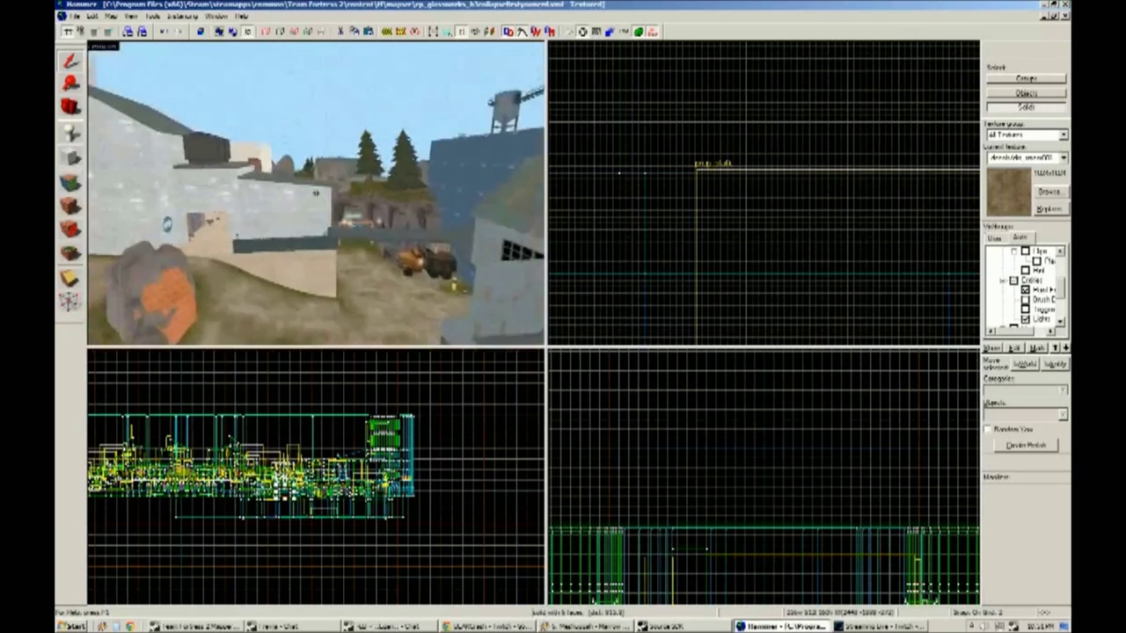
key("w")
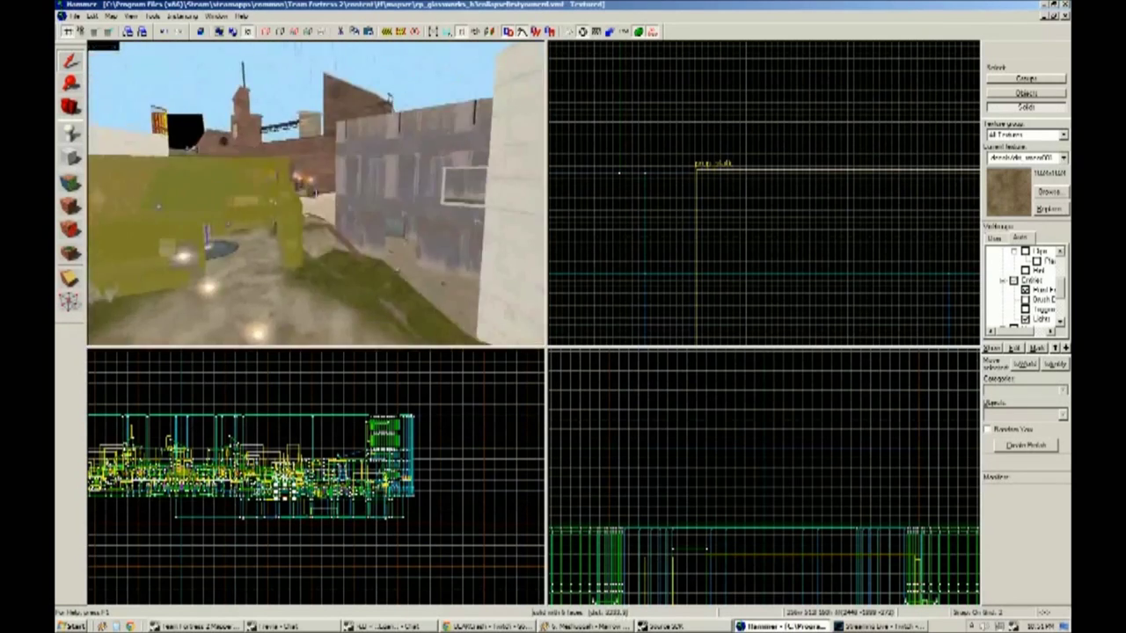
key("w")
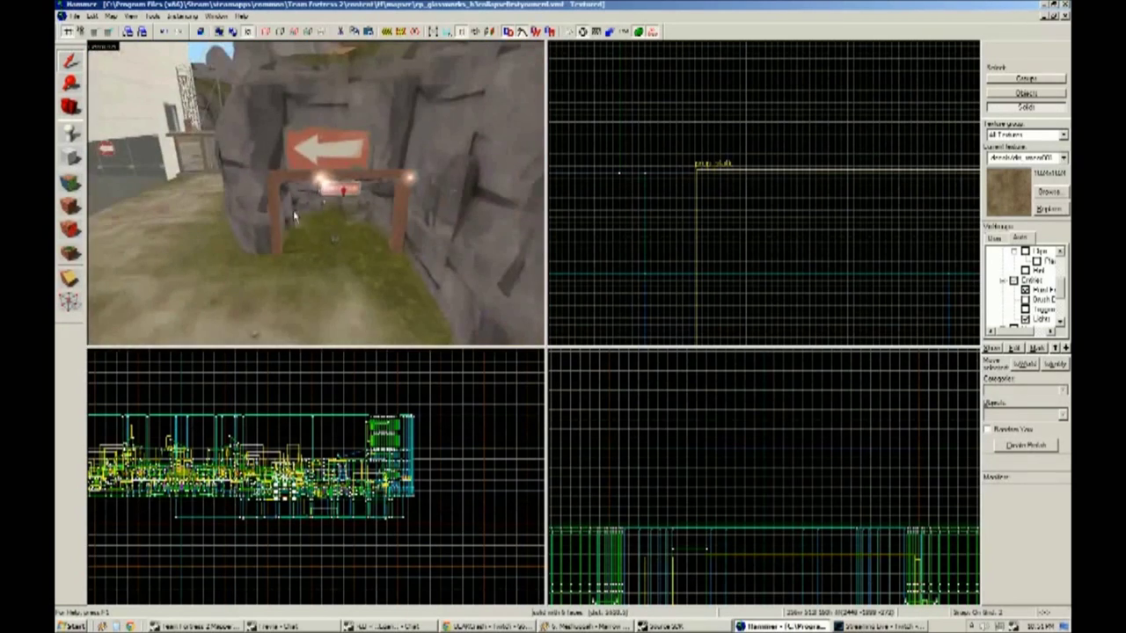
key("w")
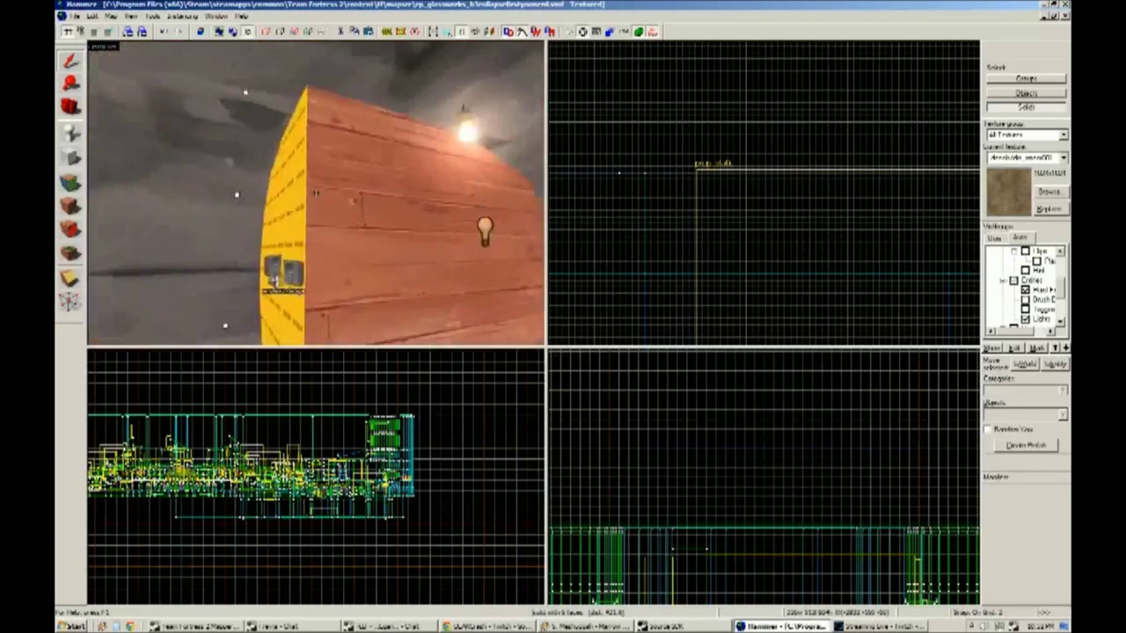
scroll(737, 550, "up", 5)
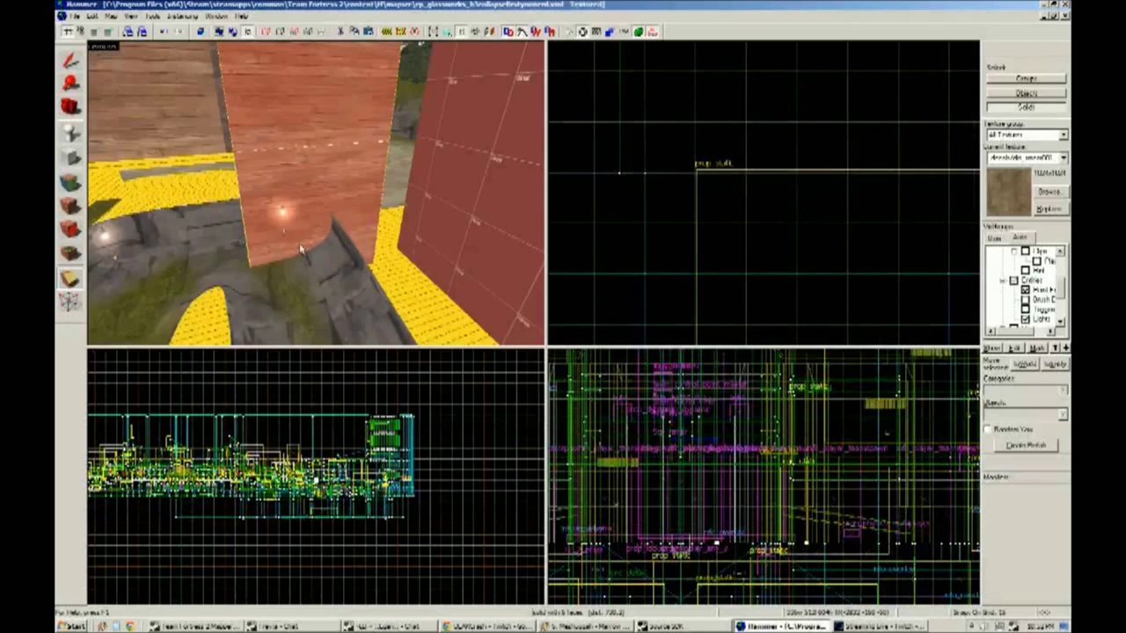
key("w")
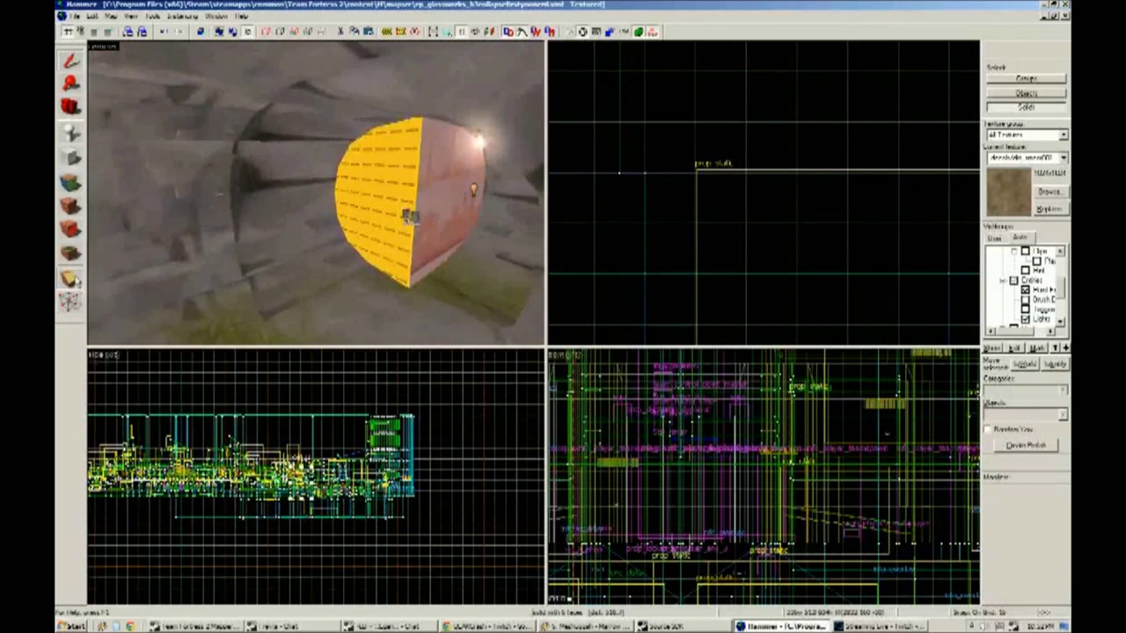
key("w")
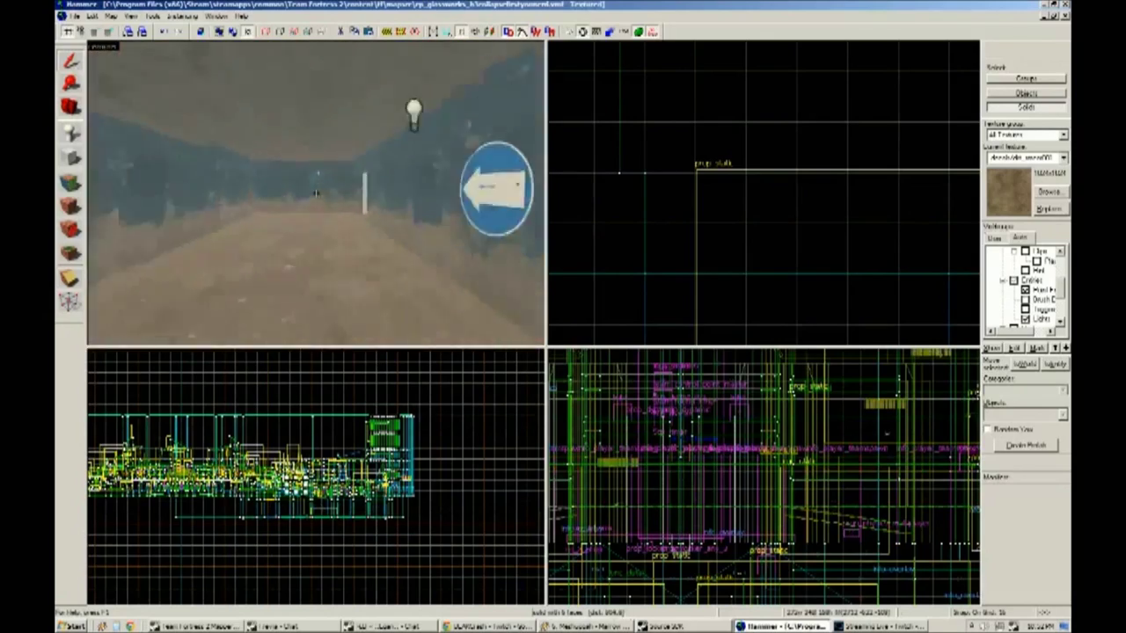
Switch to the Twitch channel page to read the latest chat messages, and return to Hammer.
key("alt+Tab")
key("alt+Tab")
key("alt+Tab")
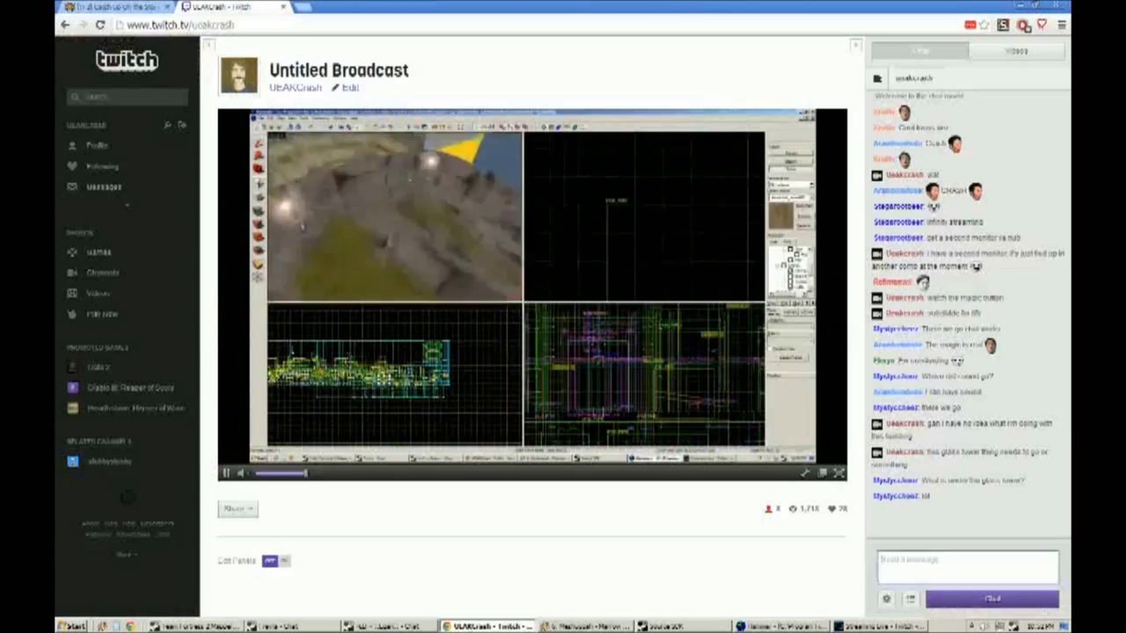
key("alt+Tab")
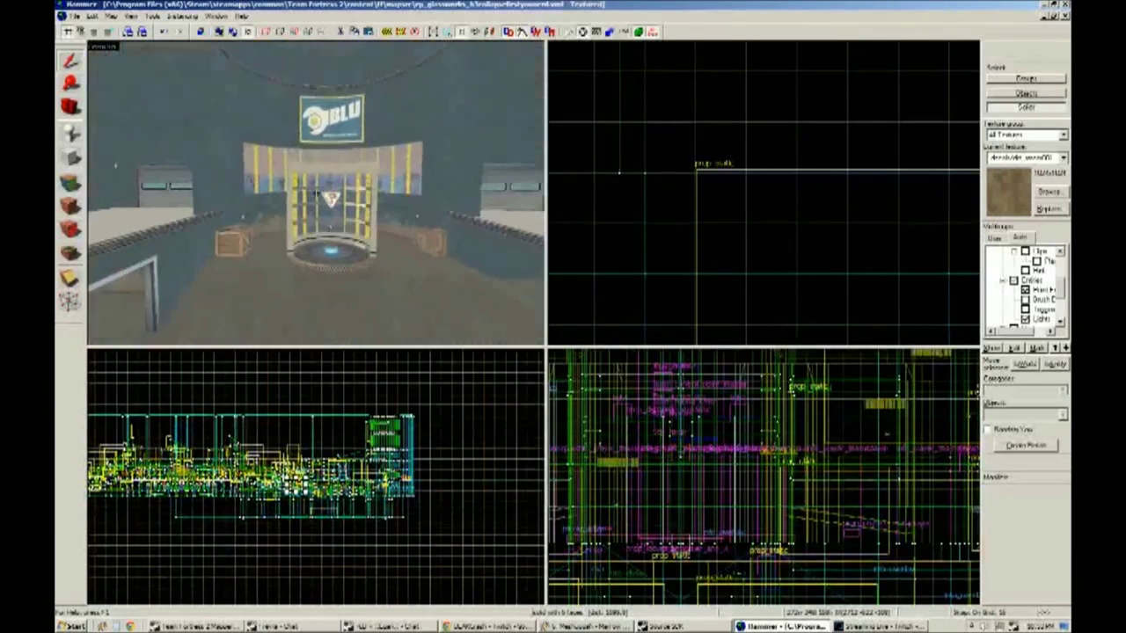
Switch to the browser, open tf2maps.net in a new tab, and view the RED final point screenshot in the CP Glassworks thread.
key("alt+Tab")
key("ctrl+t")
type("tf2maps.net")
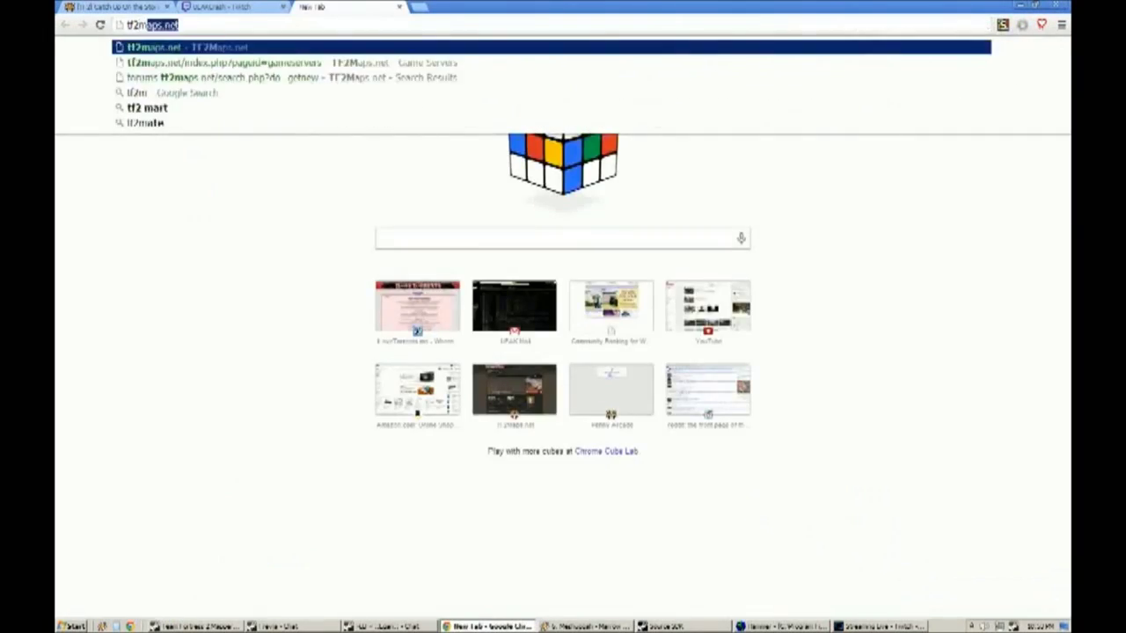
key("Return")
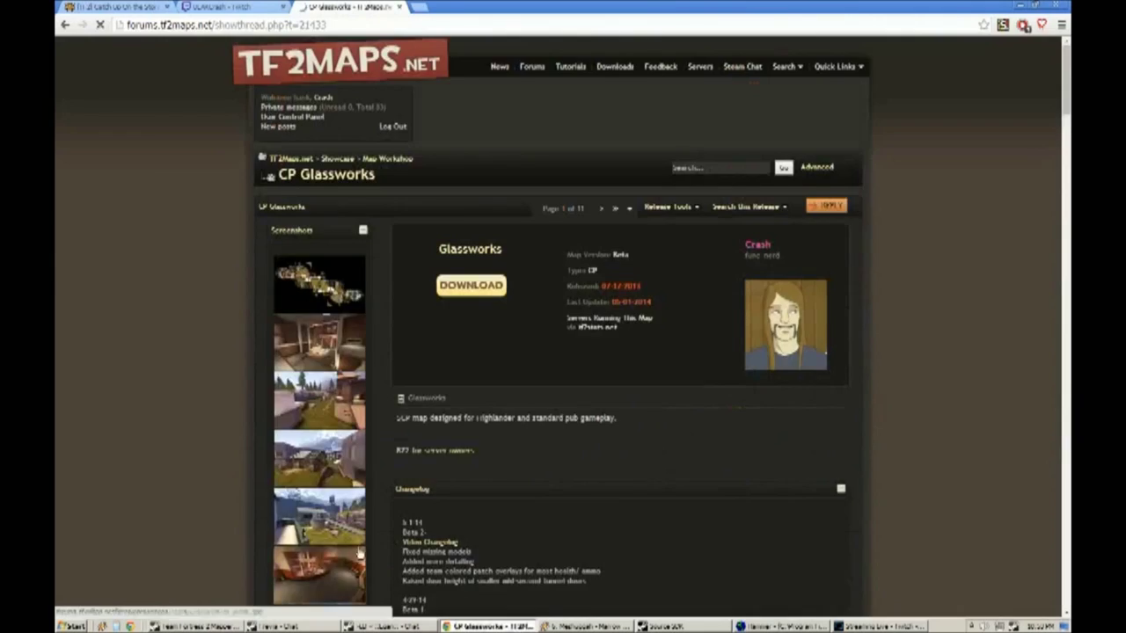
left_click(352, 466)
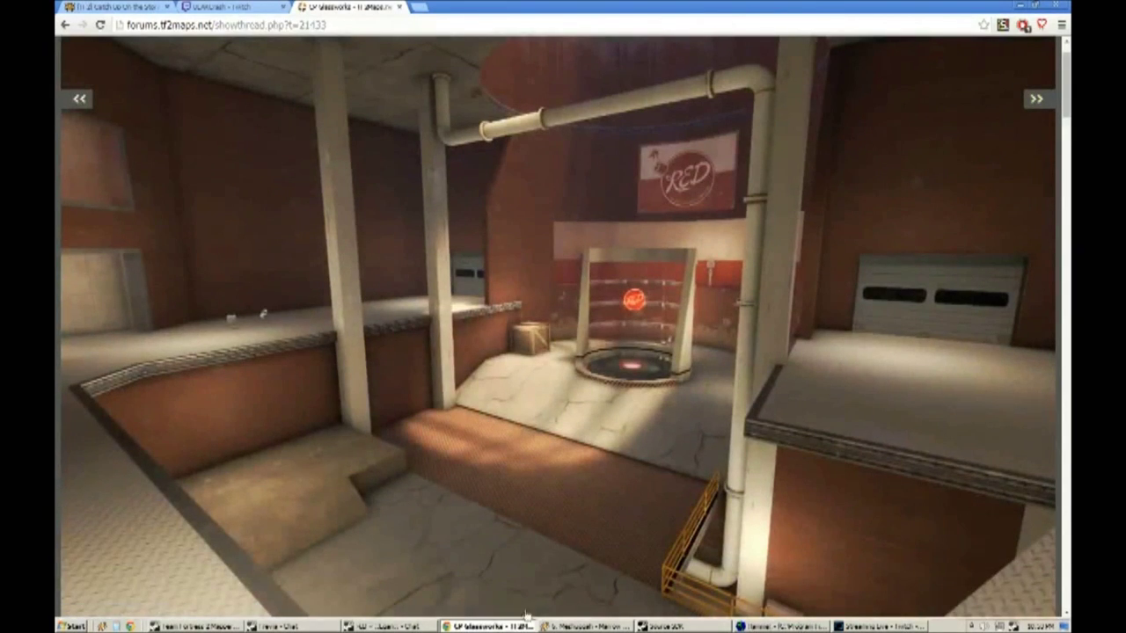
Check the Twitch channel page for how the map screenshot appears on stream, and return to Hammer.
left_click(228, 6)
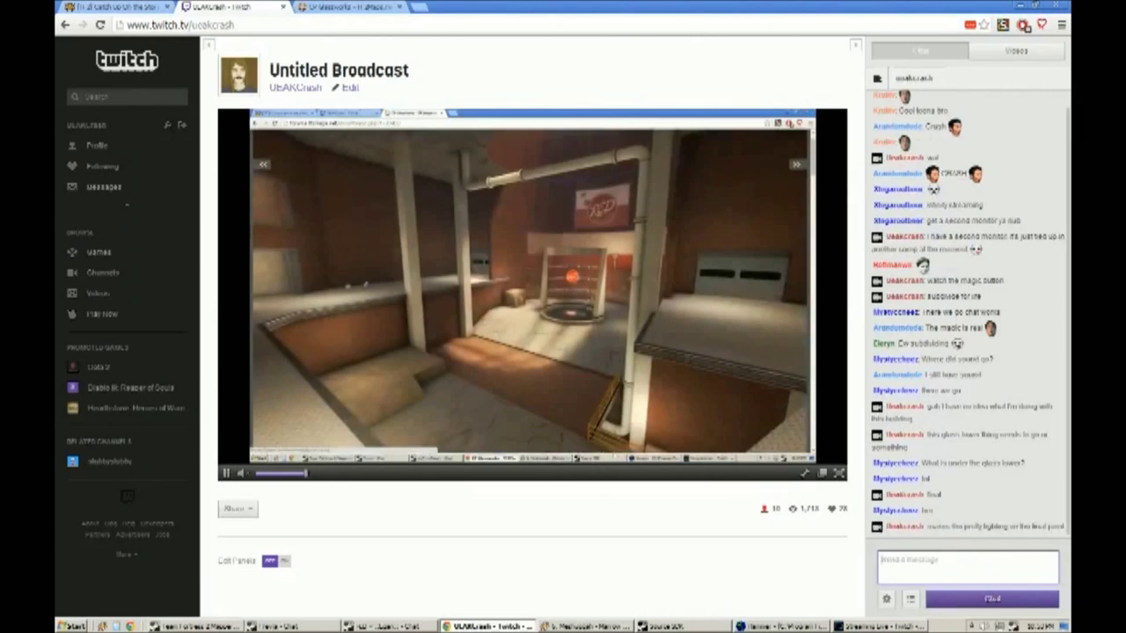
key("ctrl+Tab")
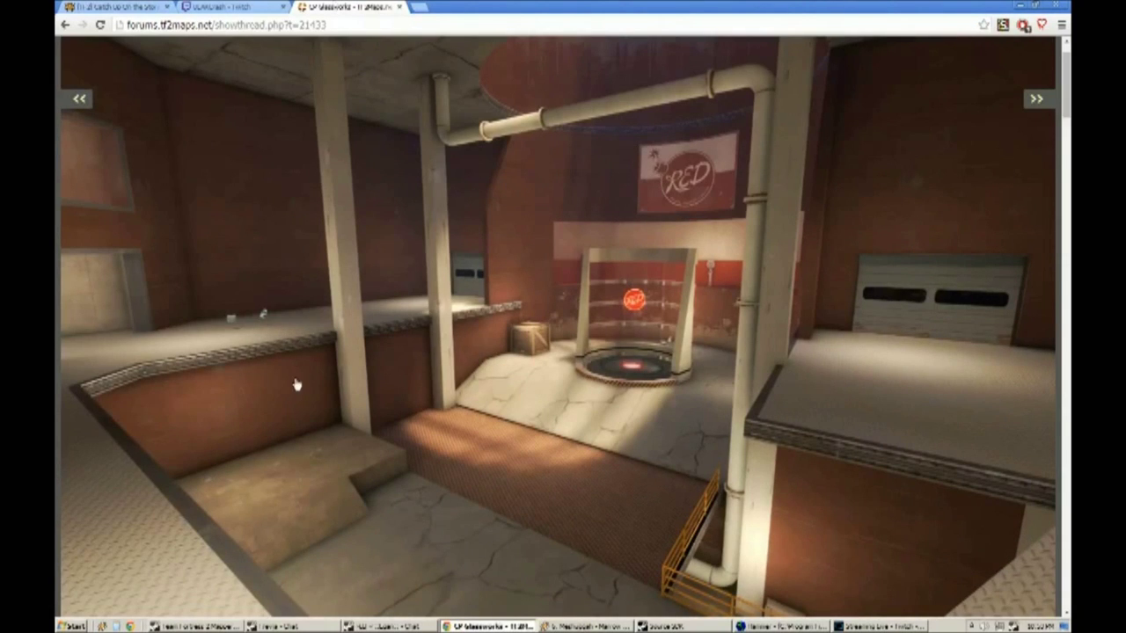
key("ctrl+shift+Tab")
key("alt+Tab")
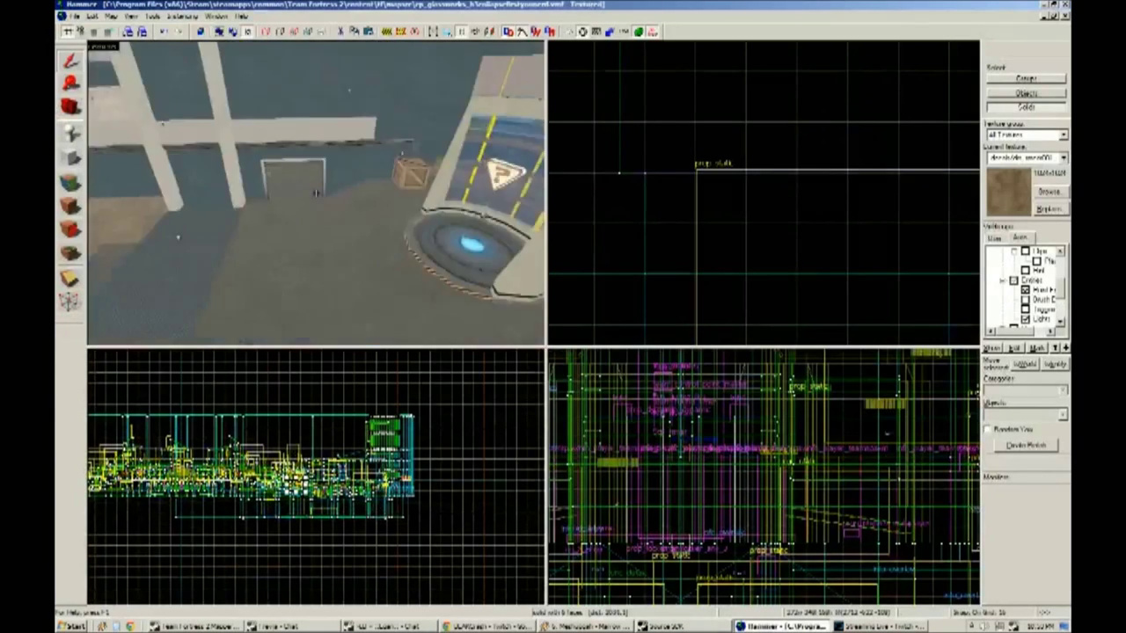
Examine the fenced RED yard, the brick building's roof, the cliff side and the central dirt yard.
key("w")
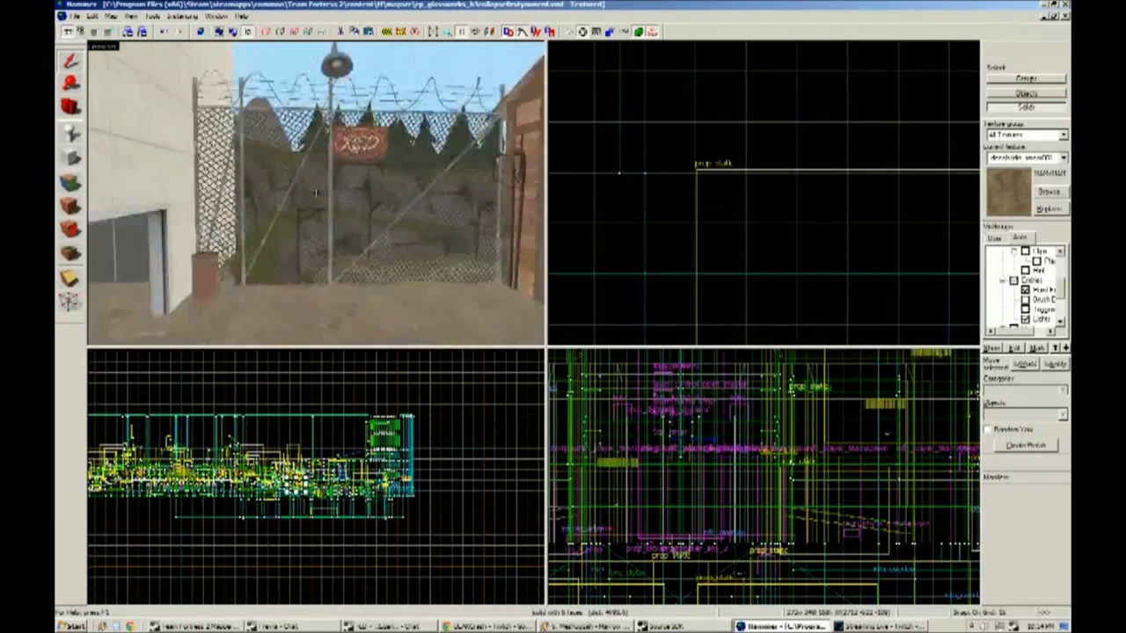
key("w")
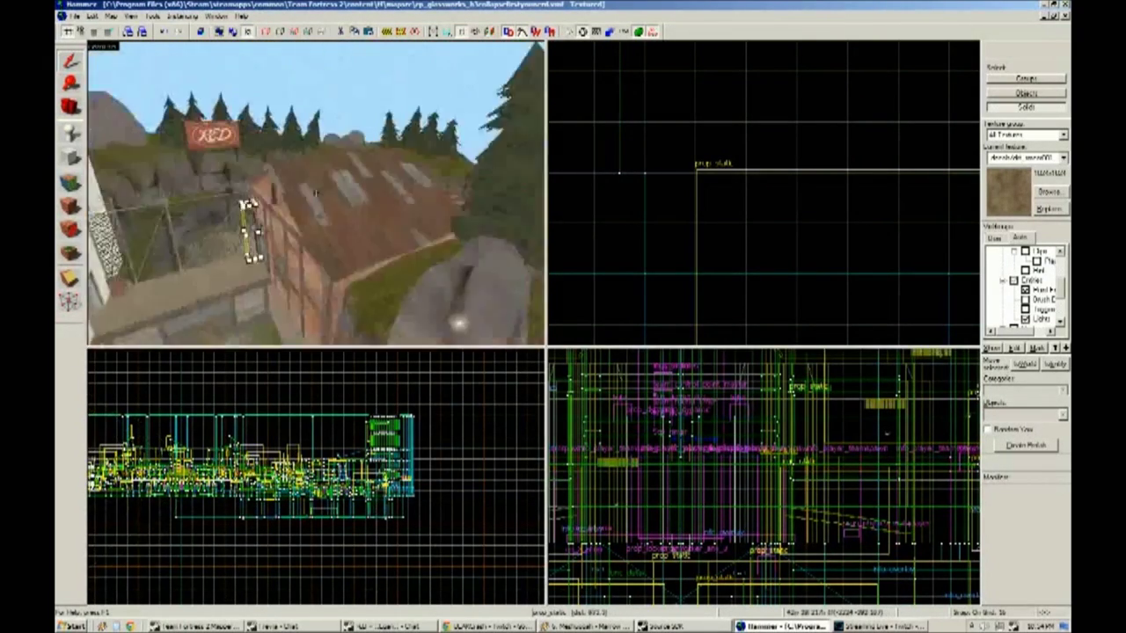
scroll(1067, 277, "down", 3)
scroll(1061, 305, "down", 2)
key("w")
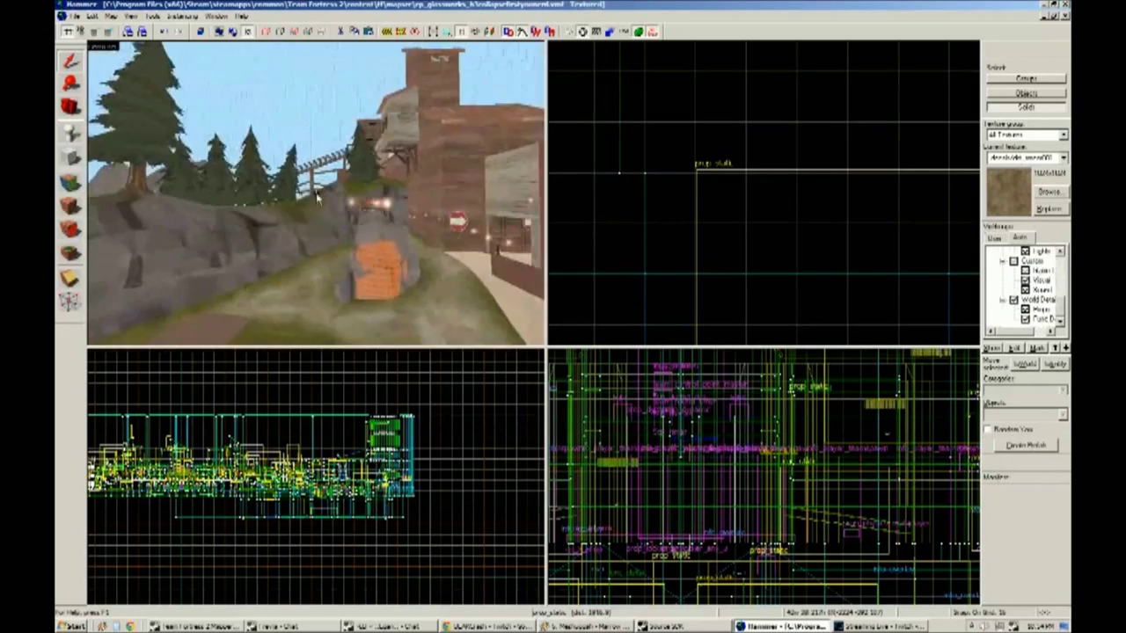
key("w")
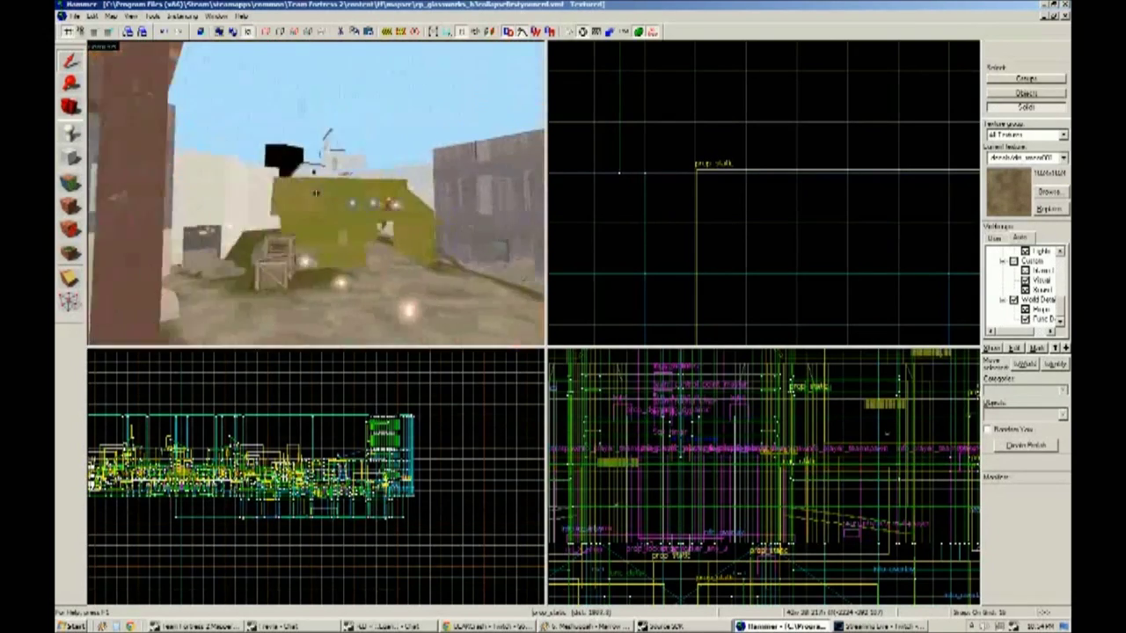
Copy the wooden canopy roof above the cliff tunnel entrance to the matching spot on the opposite team's side of the map.
key("w")
left_click(323, 165)
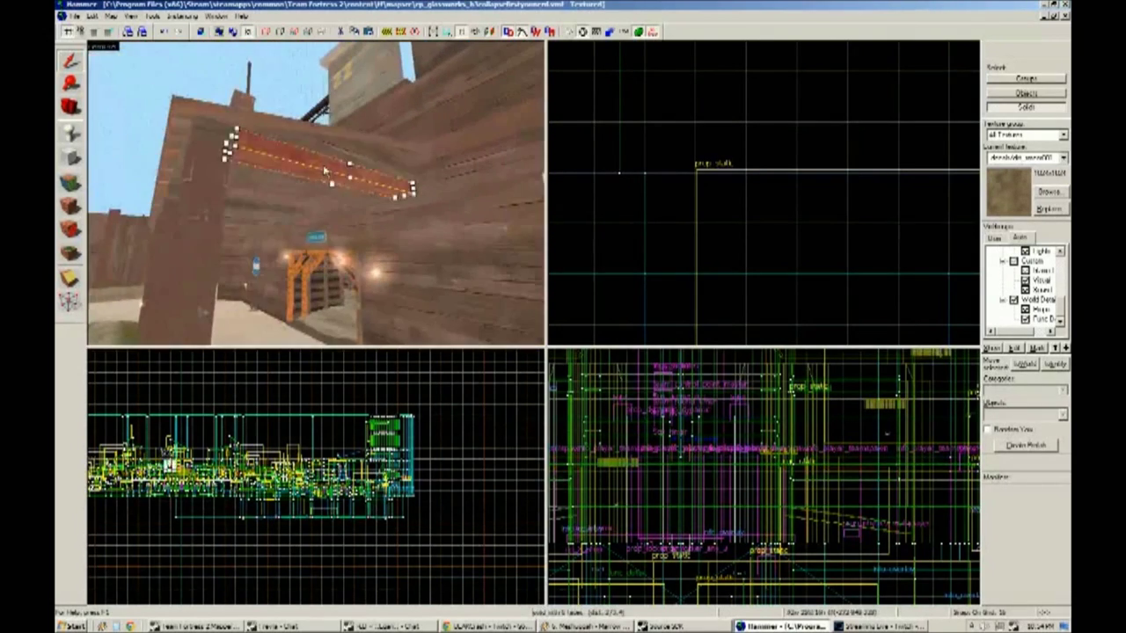
key("w")
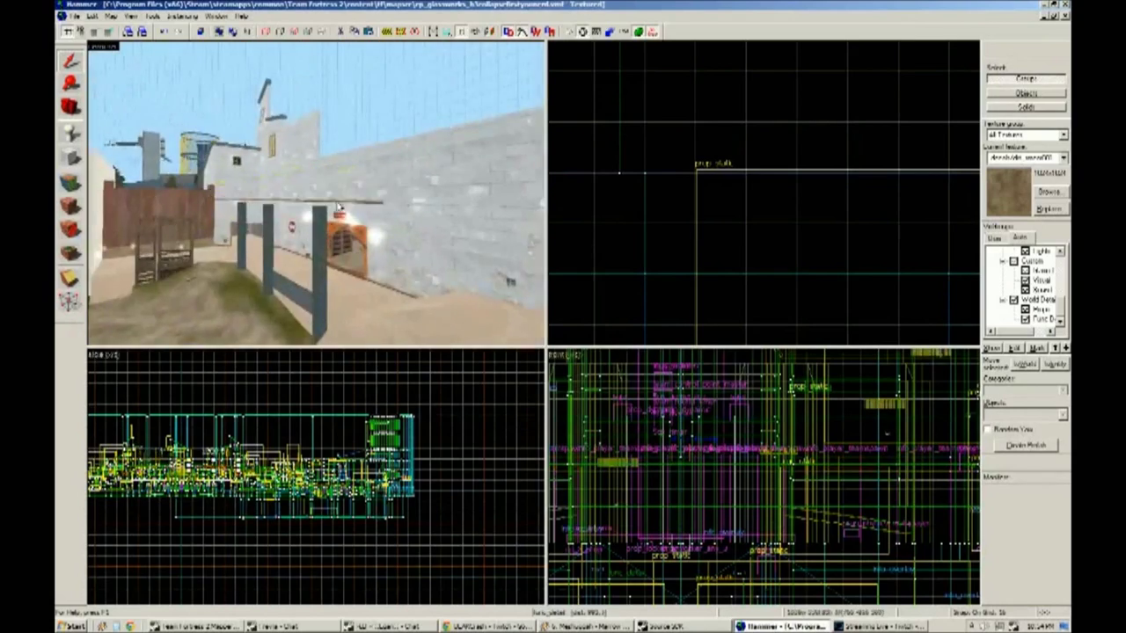
key("s")
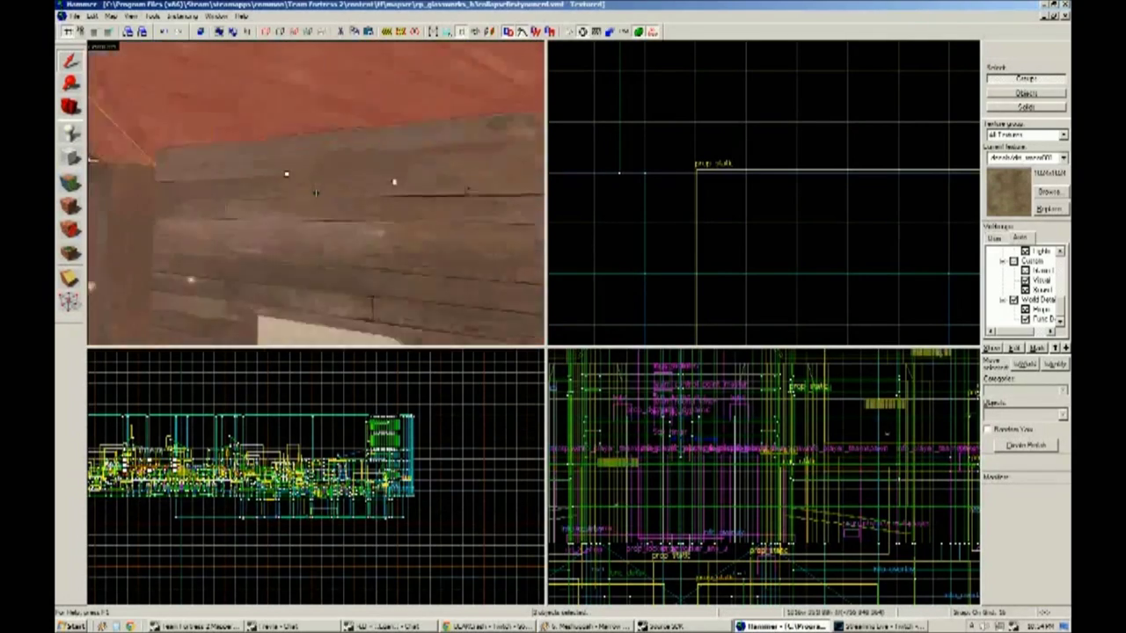
scroll(774, 255, "down", 5)
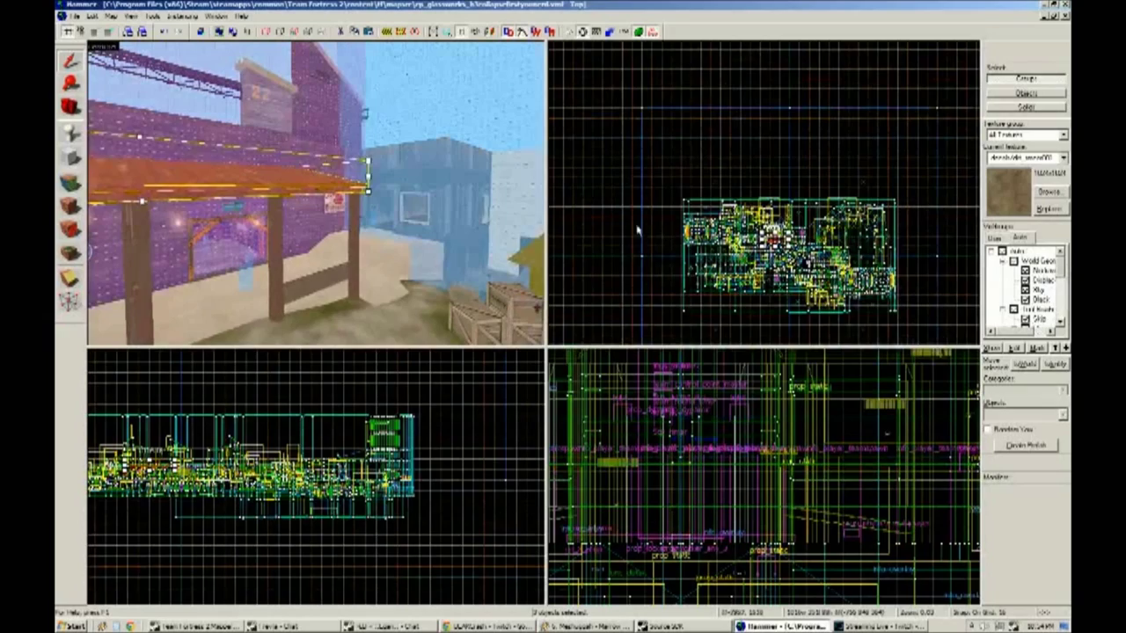
scroll(712, 188, "down", 3)
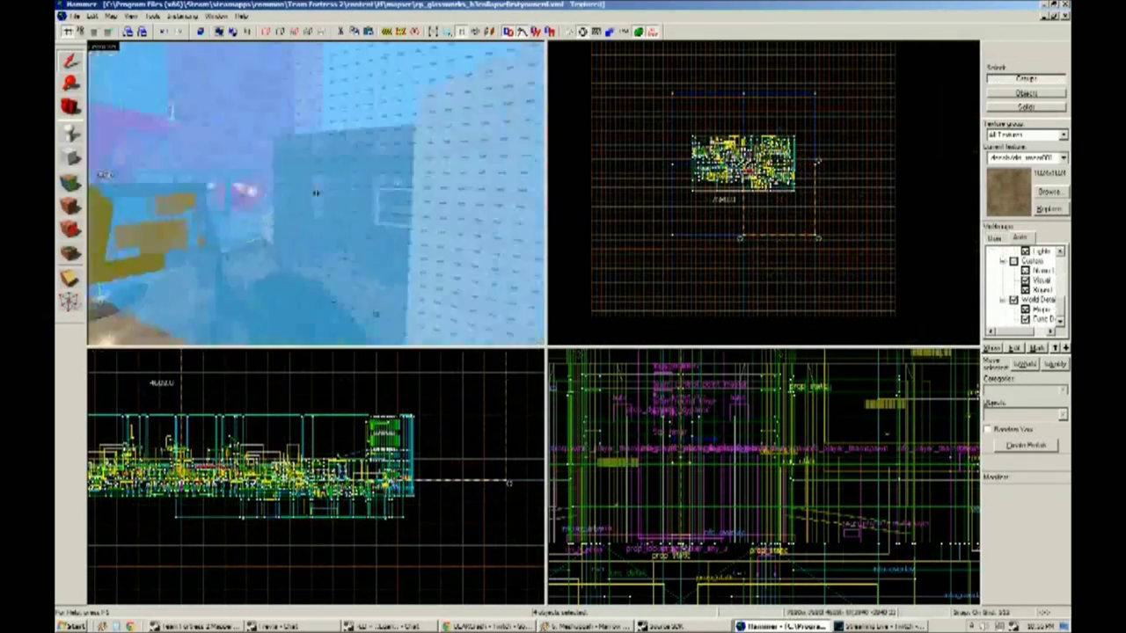
Retexture the copied canopy's faces with the wood beam texture underneath and the teal metal texture on its roof edges.
key("shift+a")
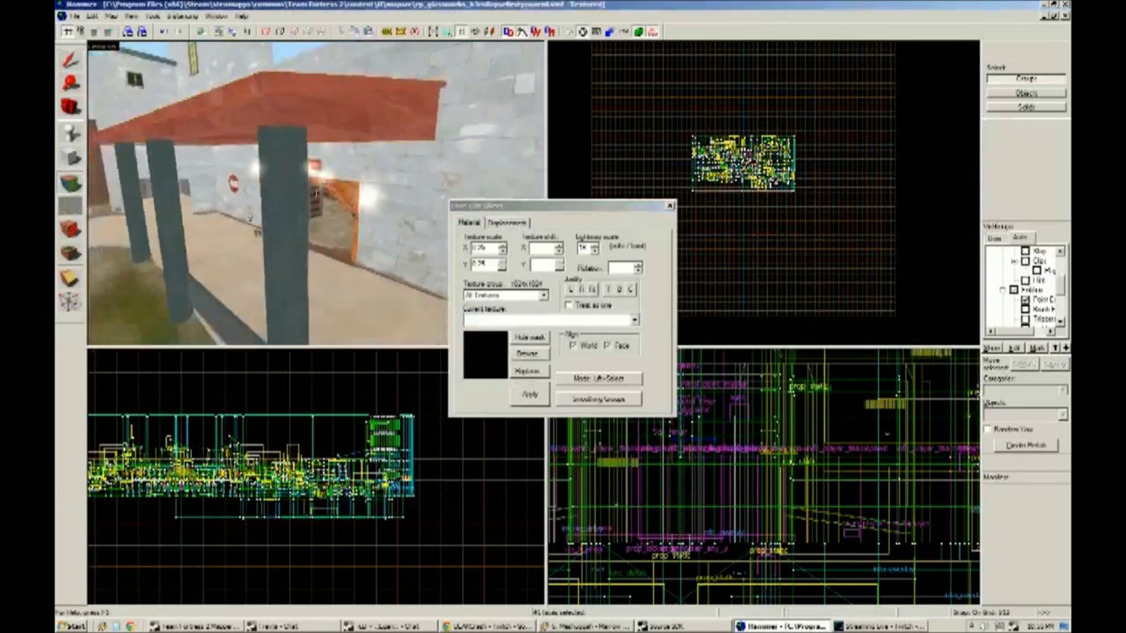
left_click(324, 197)
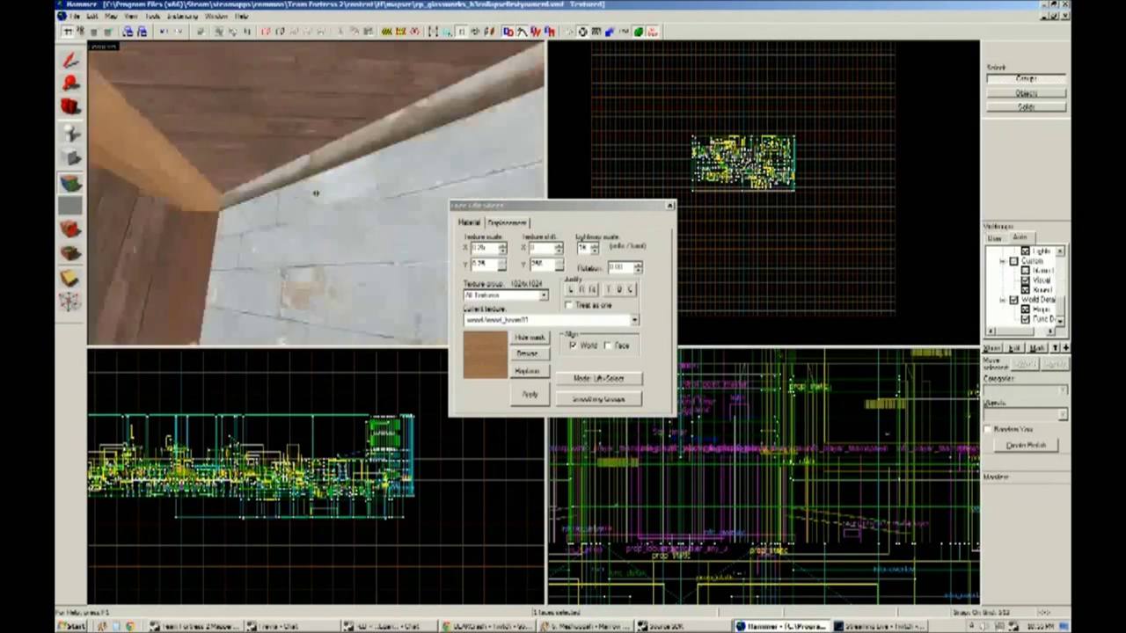
left_click(315, 192)
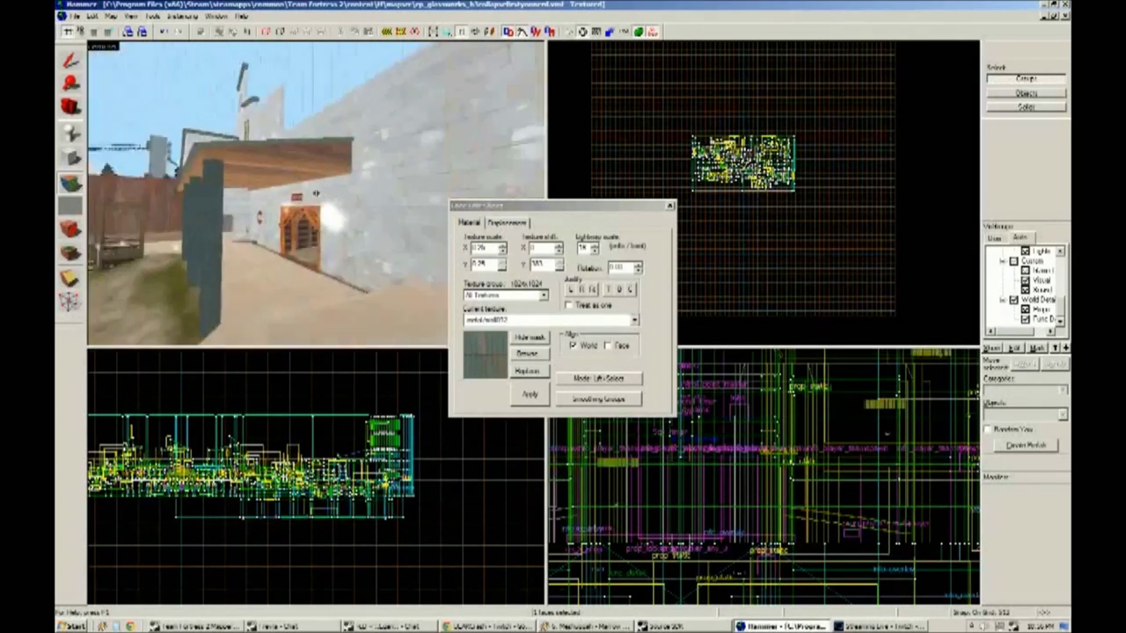
key("shift+s")
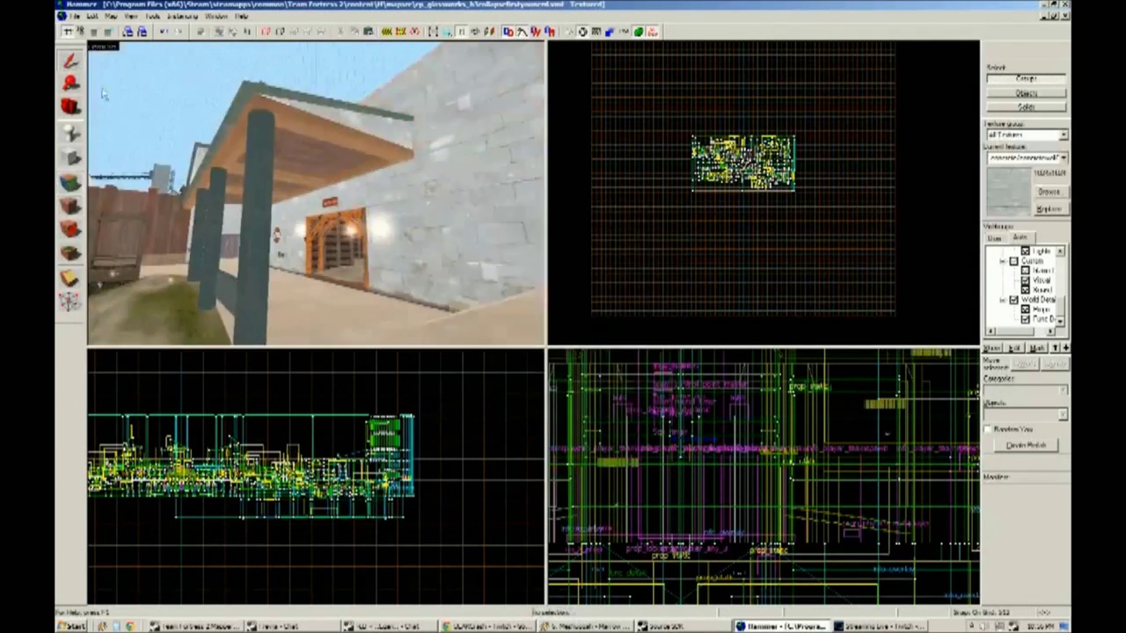
Switch to the Twitch chat, reply "lol", and return to Hammer.
key("alt+Tab")
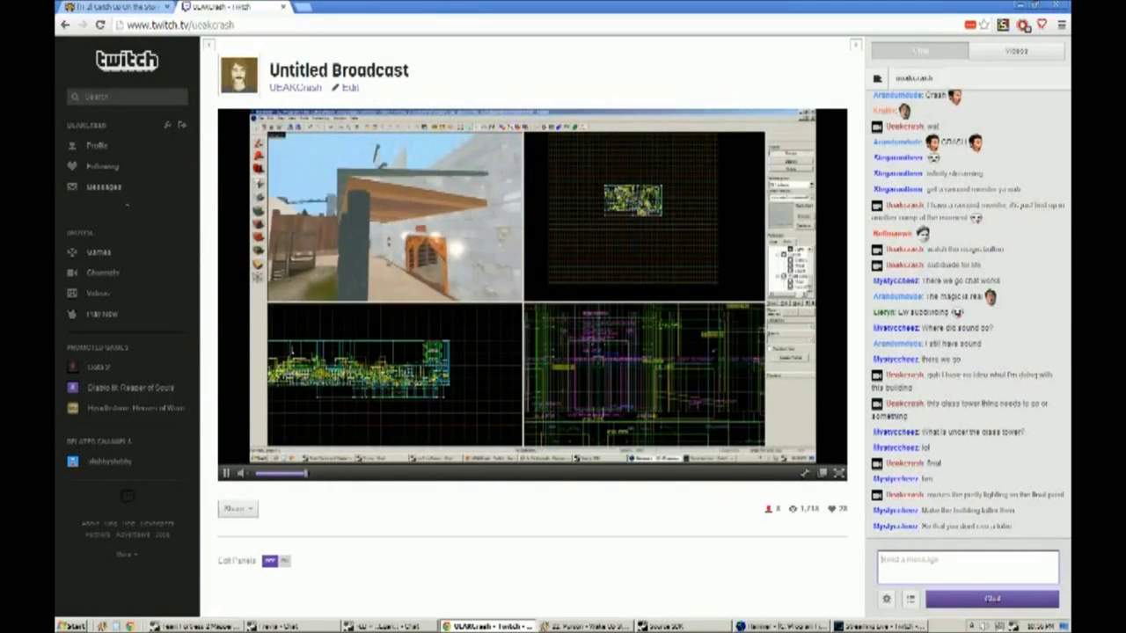
type("lol")
key("alt+Tab")
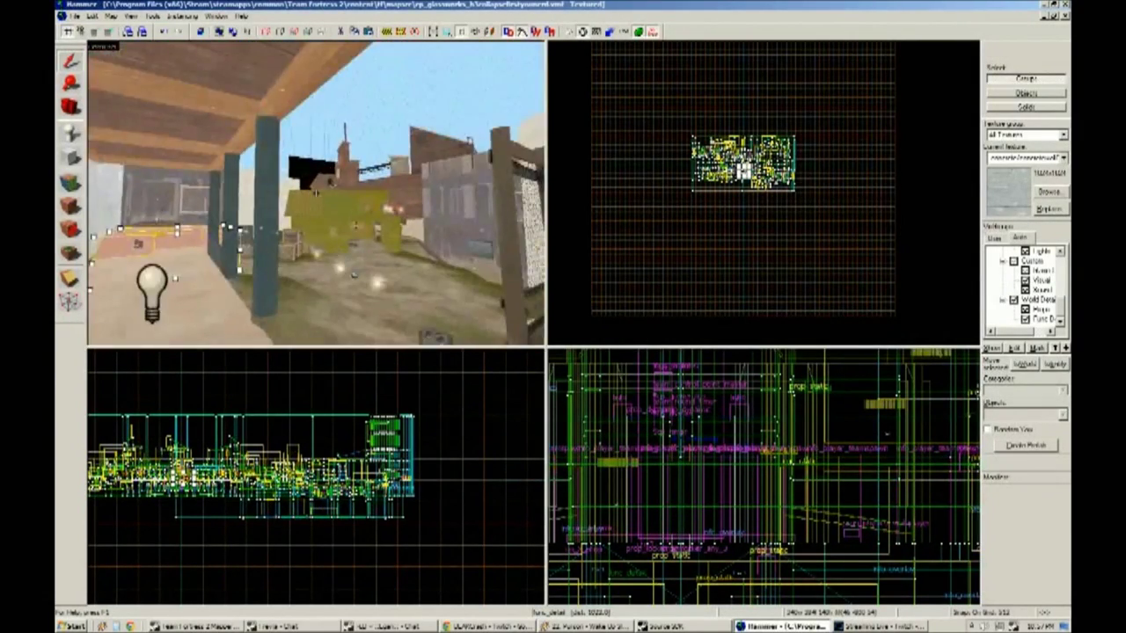
Filter the texture browser by "concrete" and pick a concrete texture for the building interior.
key("shift+a")
left_click(532, 377)
type("concrete")
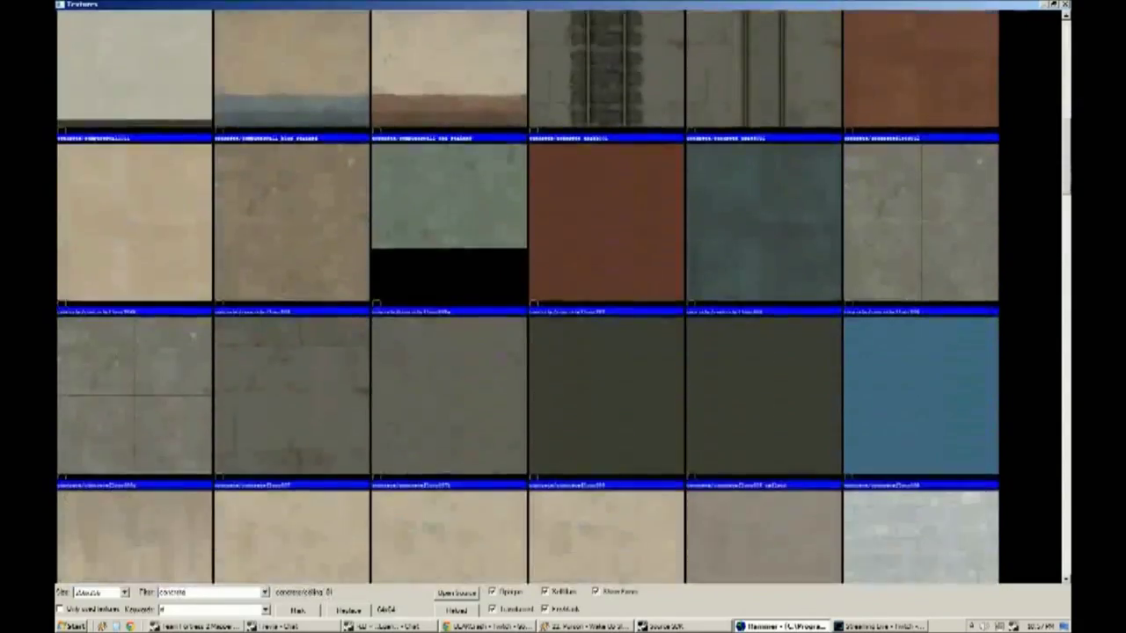
scroll(528, 299, "down", 8)
double_click(330, 260)
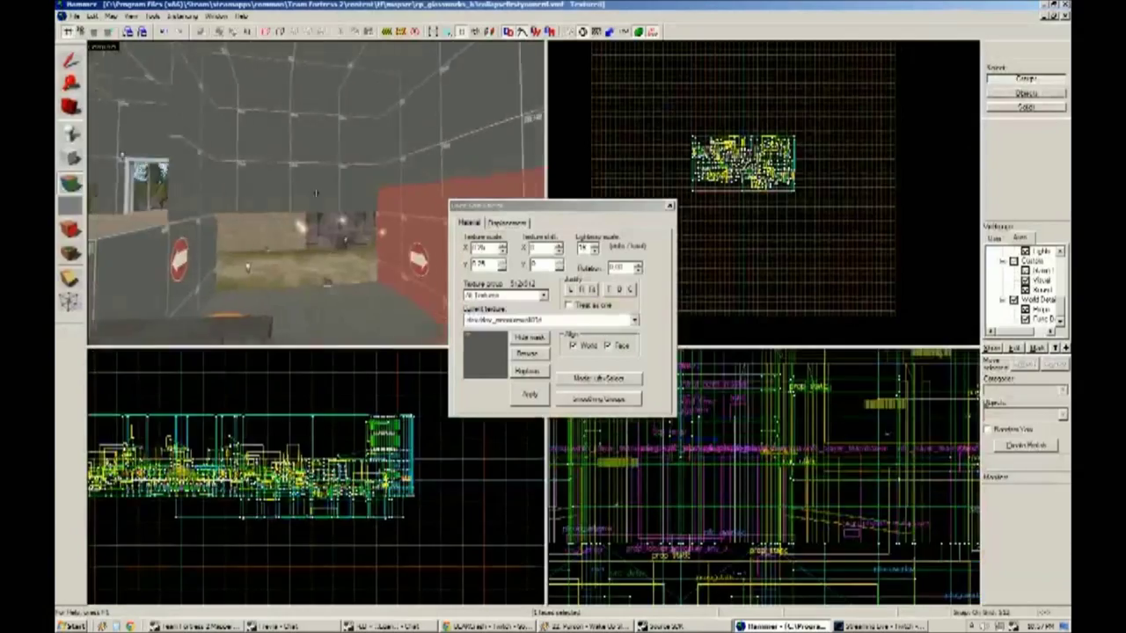
Apply concrete/concretewall003e to the red interior wall and adjust its vertical texture shift so the worn edge fits the wall.
left_click(527, 353)
scroll(562, 316, "down", 5)
double_click(619, 305)
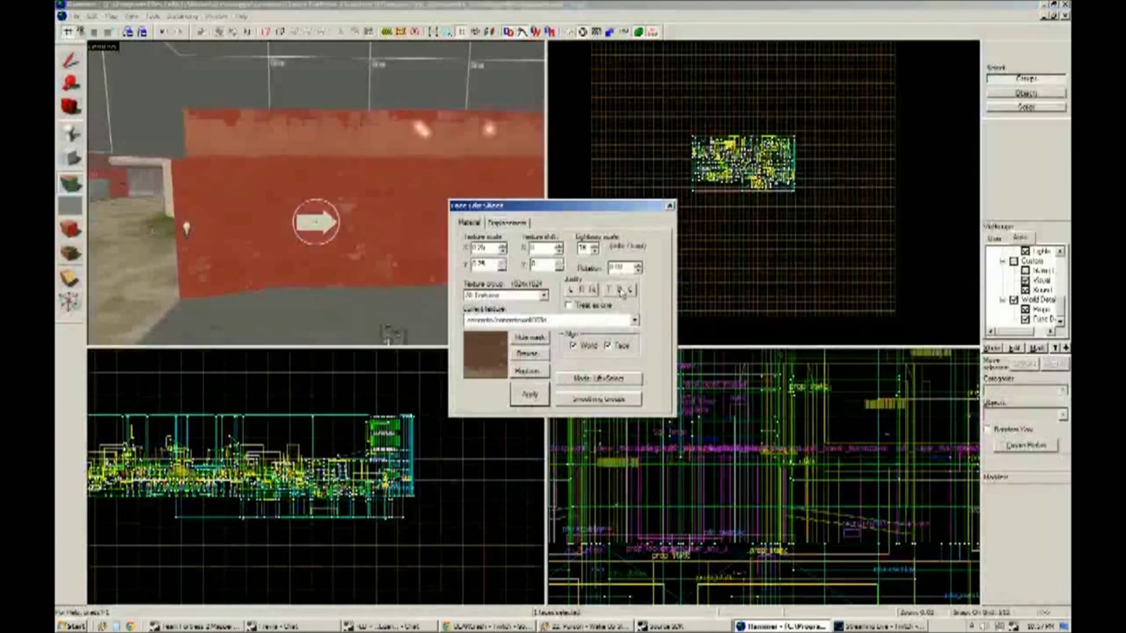
left_click(559, 266)
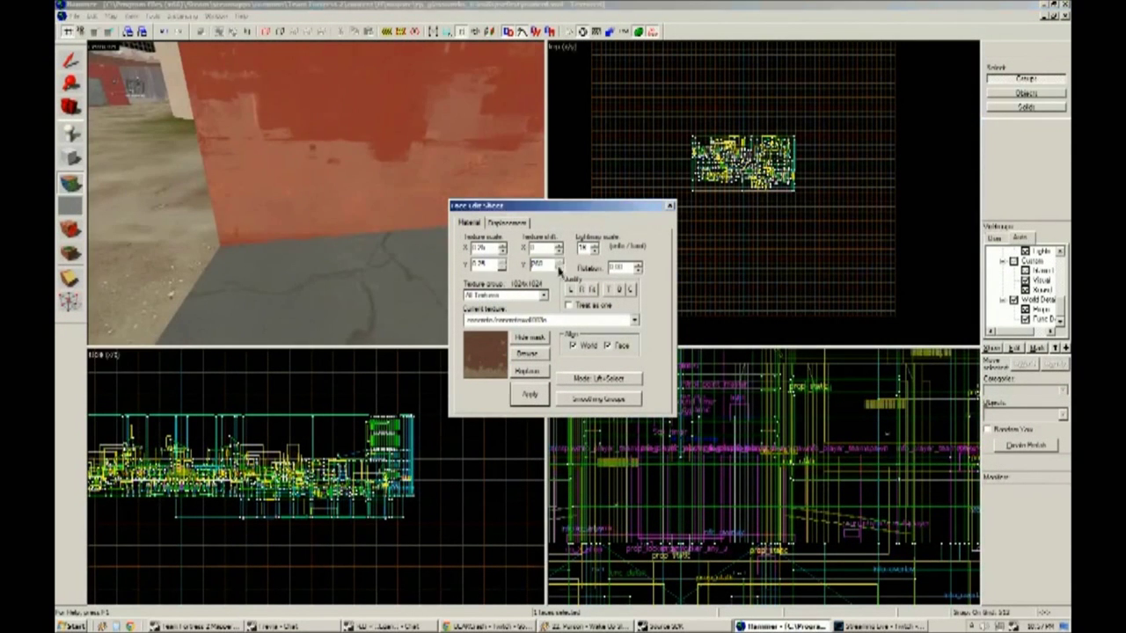
key("z")
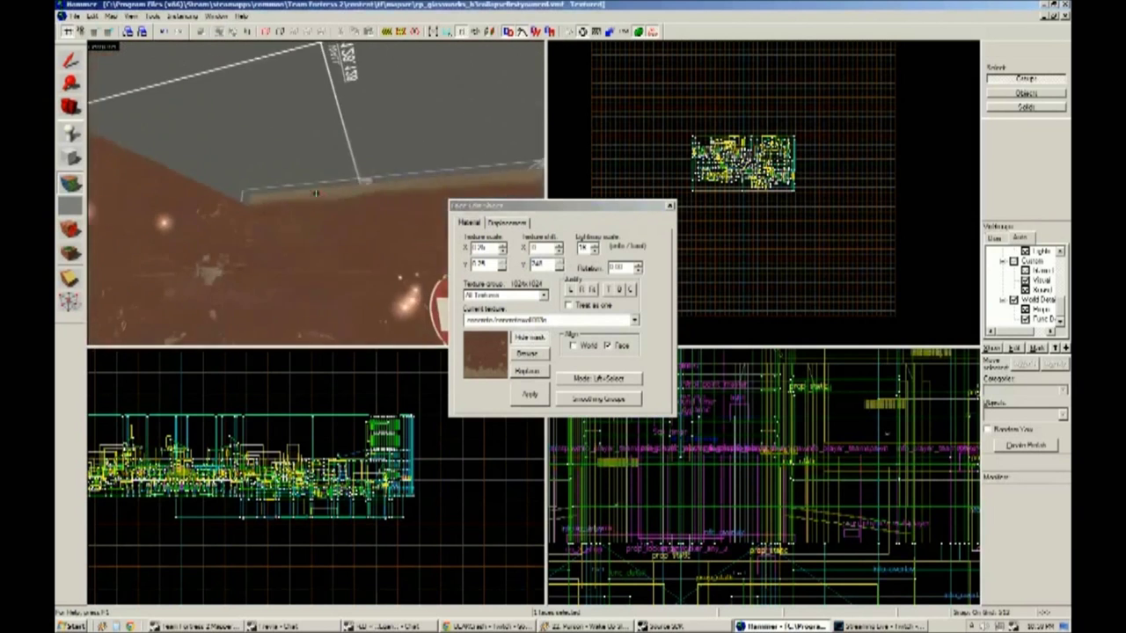
Apply the plain red concrete/concretewall003d texture to the remaining RED-side interior wall faces.
key("s")
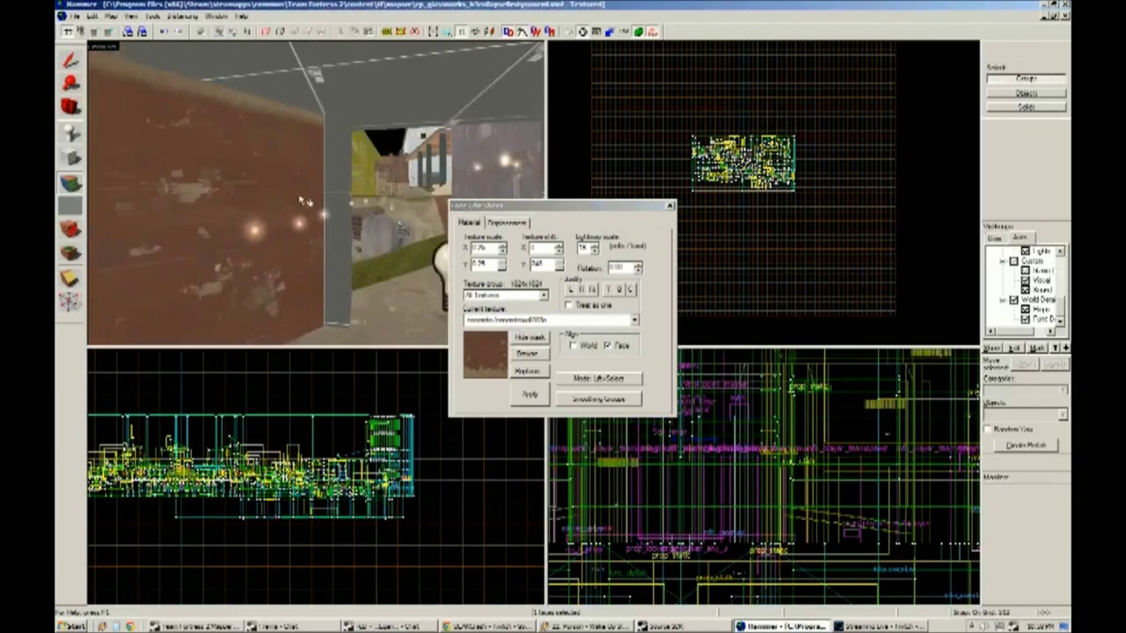
key("w")
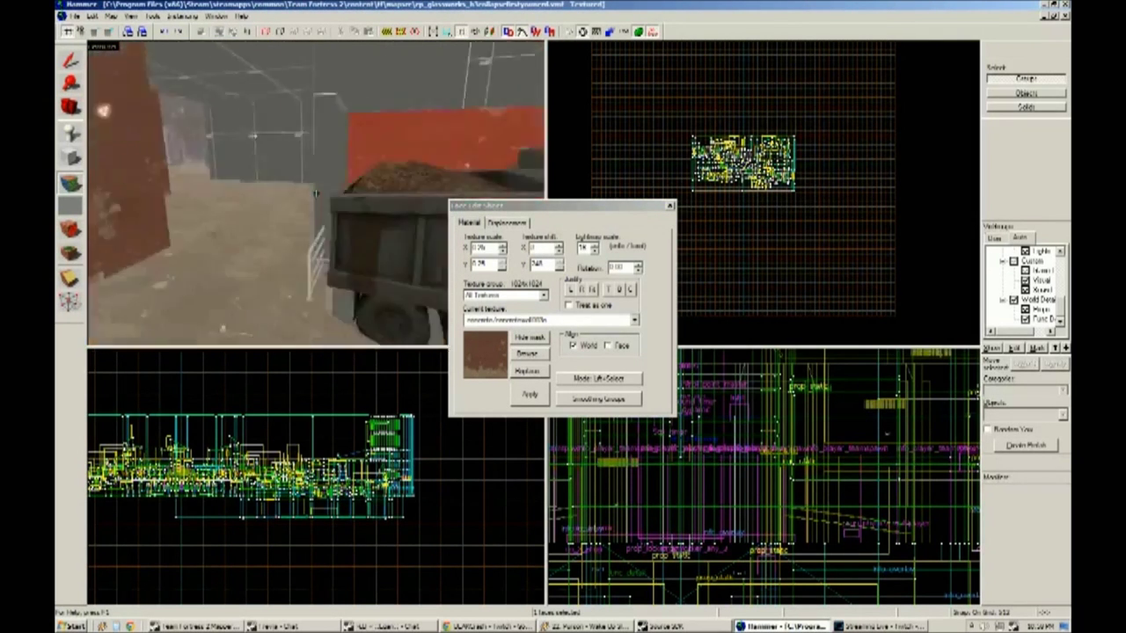
left_click(527, 353)
double_click(478, 135)
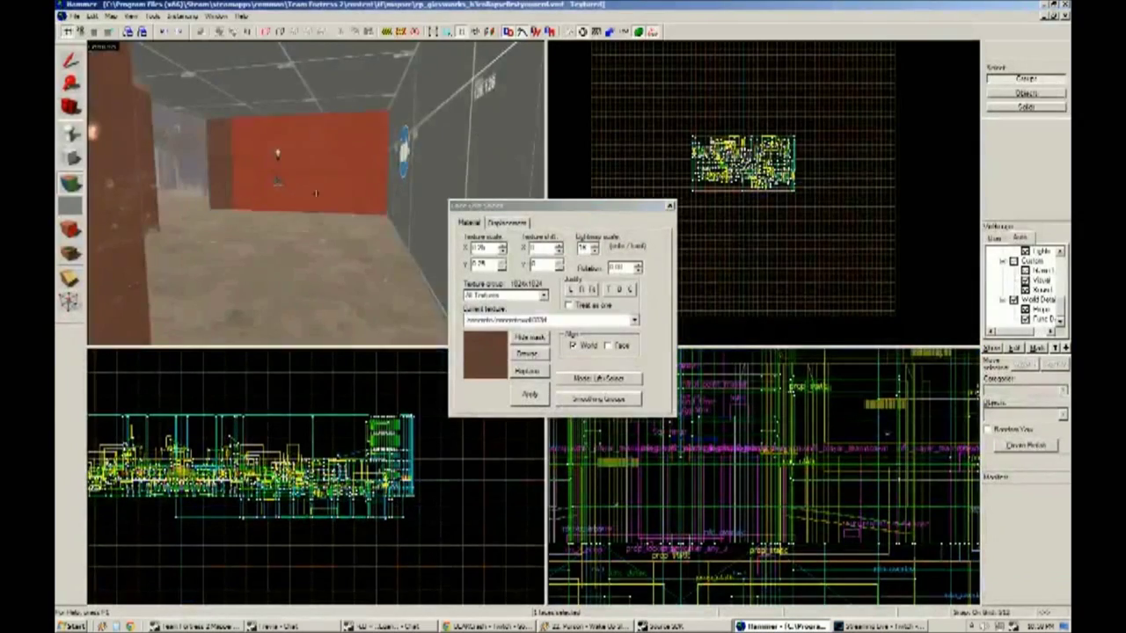
mouse_move(307, 187)
left_mouse_down()
mouse_move(316, 193)
mouse_move(304, 204)
mouse_move(321, 198)
left_mouse_up()
left_click(320, 196)
Browse the concrete textures and pick a plain grey concrete floor texture for the selected faces beside the red walls.
left_click(526, 353)
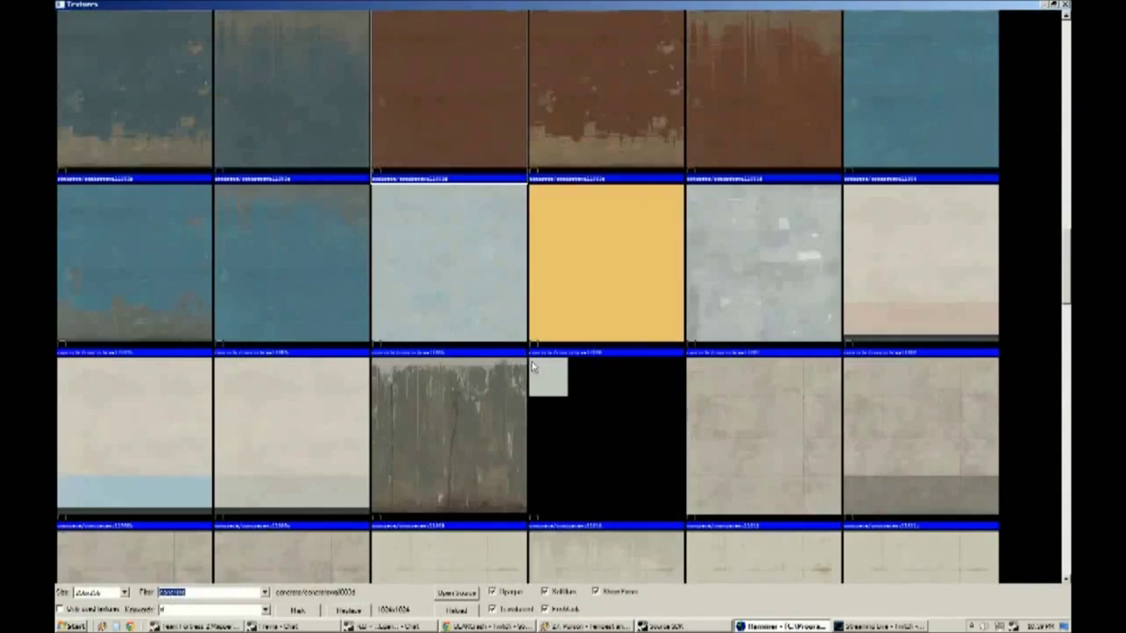
scroll(546, 346, "up", 4)
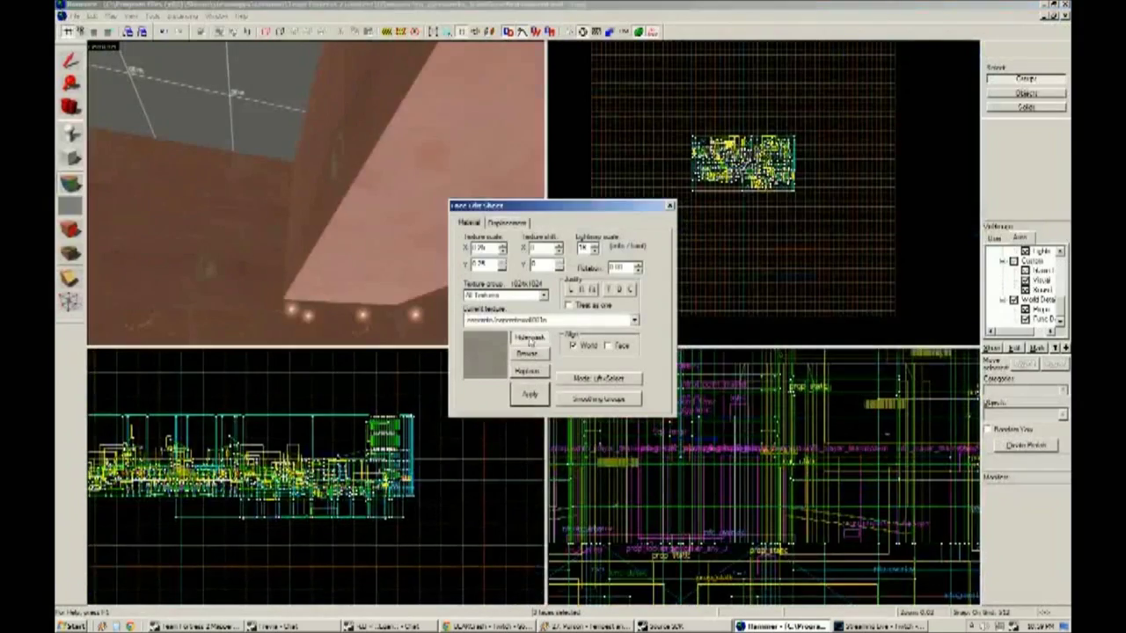
scroll(307, 282, "up", 6)
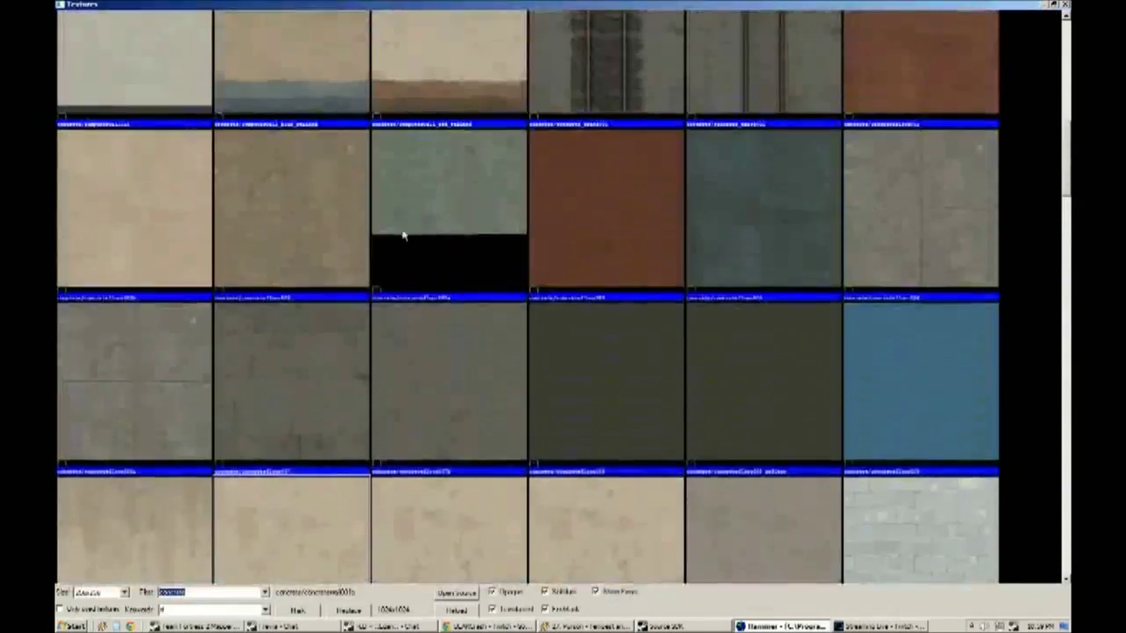
double_click(458, 369)
Texture the BLU-side interior walls with the dark blue concrete wall texture in place of concrete/concretewall004.
left_click_drag(307, 323, 260, 198)
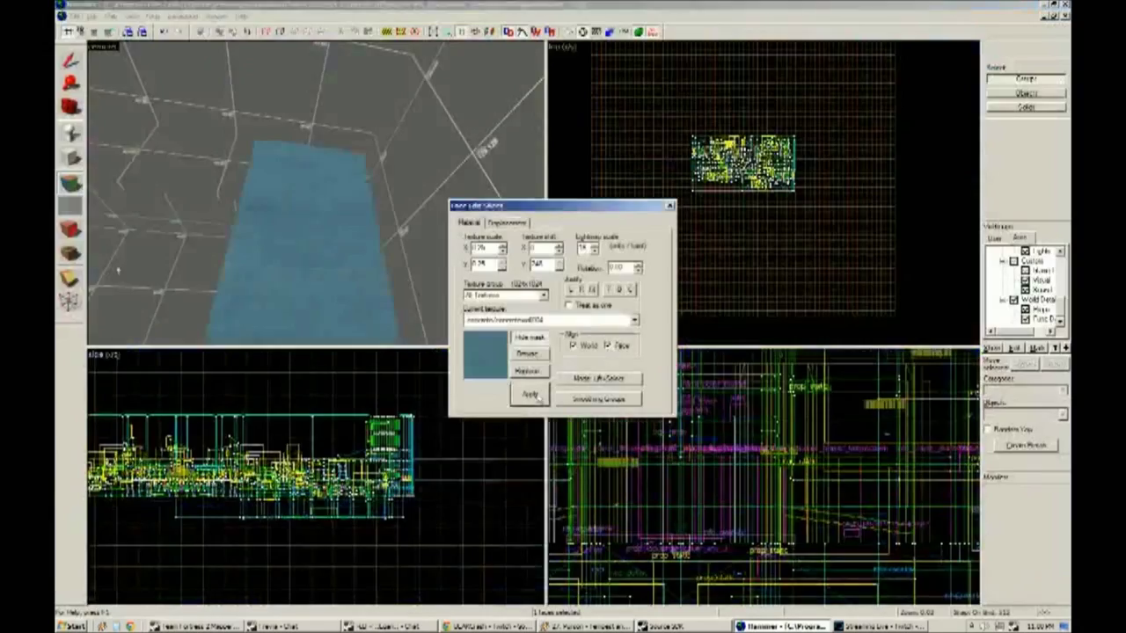
left_click(526, 353)
scroll(533, 354, "up", 2)
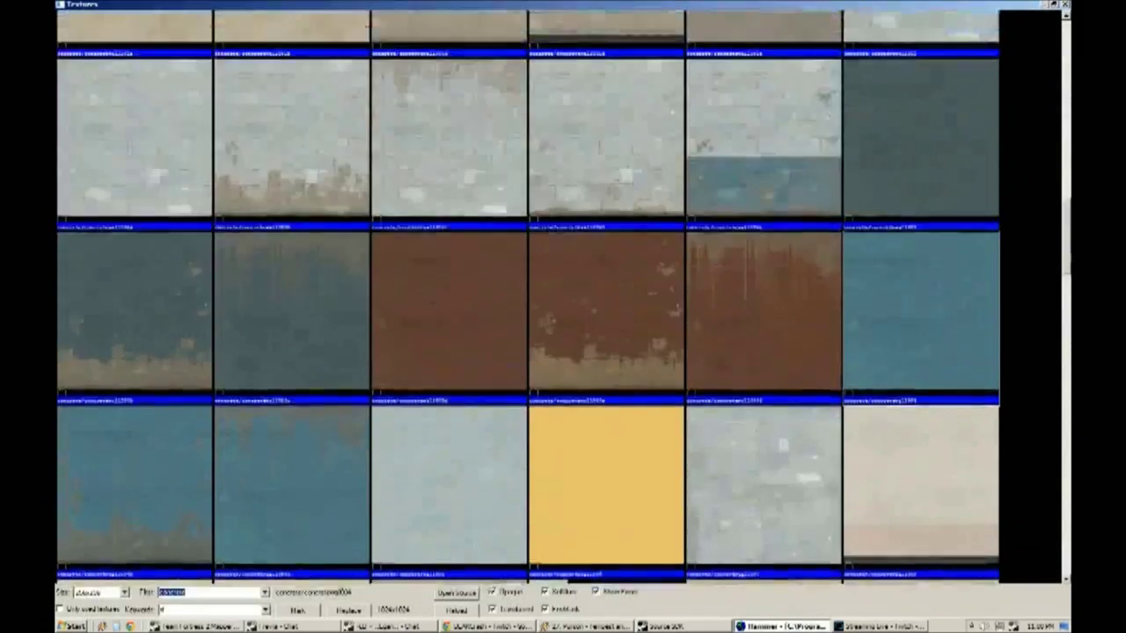
double_click(533, 354)
Apply the plain dark blue concrete/concretewall003 texture to the untextured interior wall faces beside the BLU arrow signs.
key("Left")
key("shift+s")
left_click(300, 176)
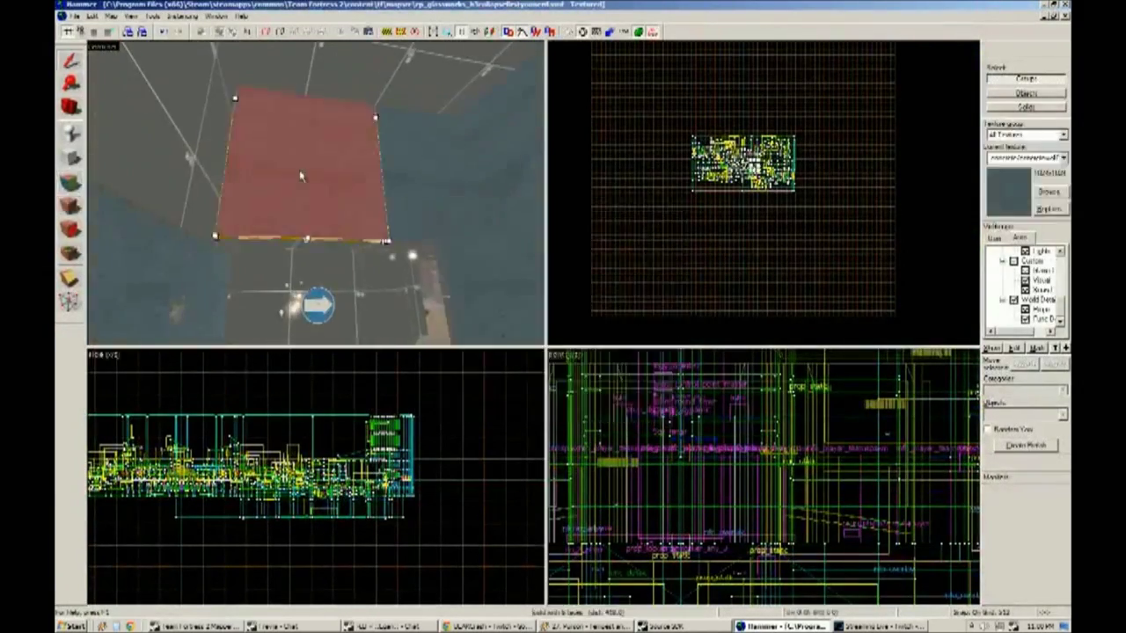
left_click(71, 181)
key("Up")
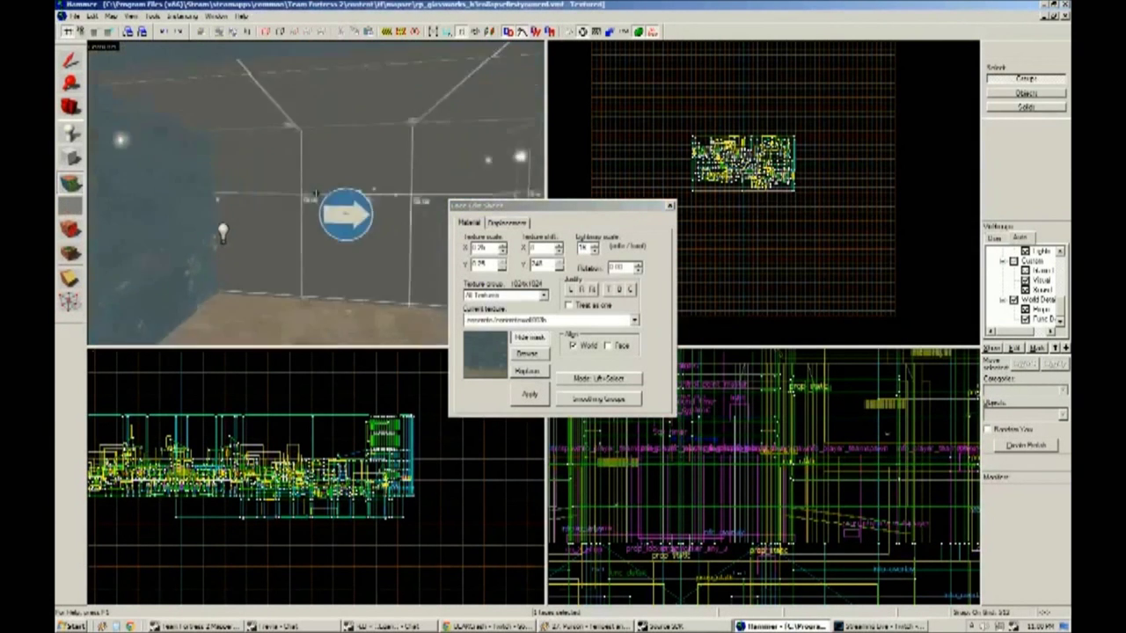
key("Right")
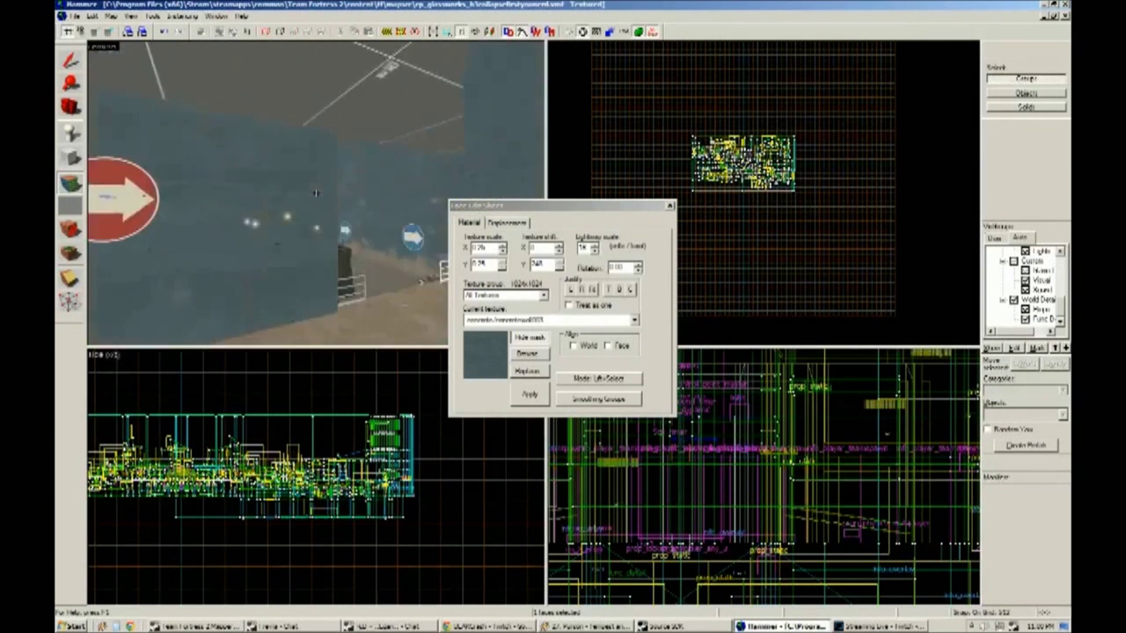
key("Up")
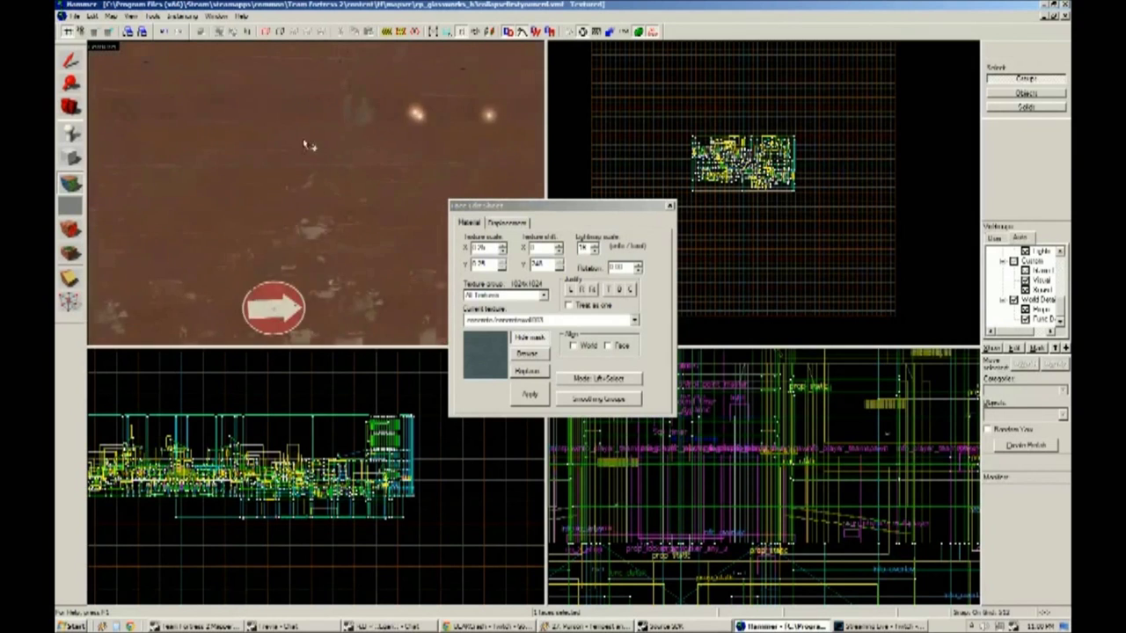
left_click(308, 146)
key("Left")
key("Page_Down")
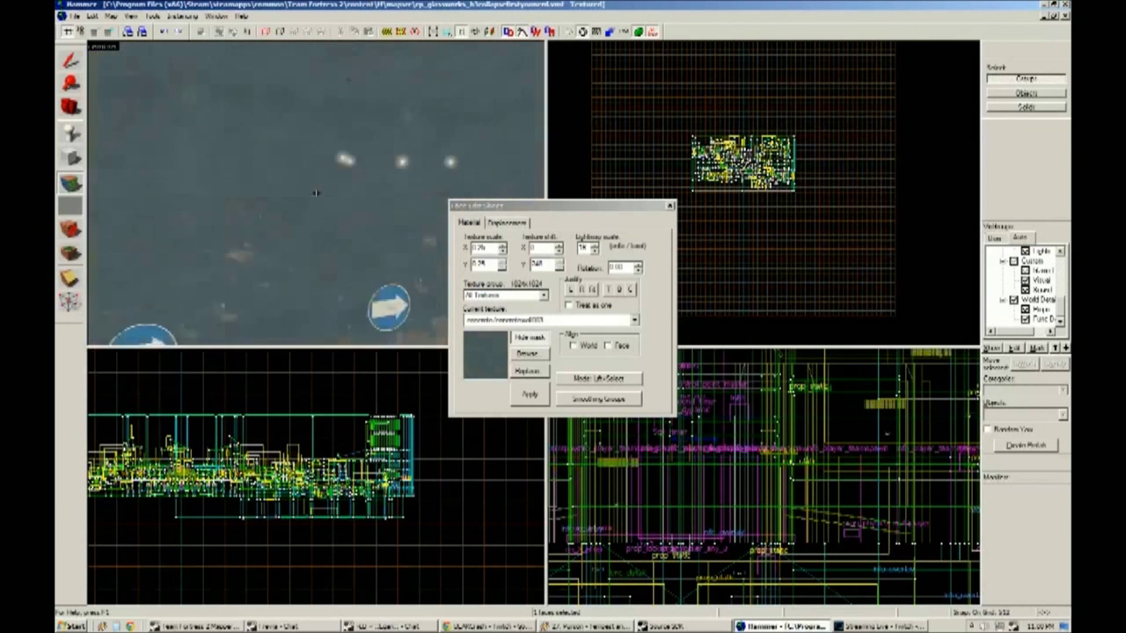
Texture the remaining blank walls around the BLU room's doorway with concrete/concretewall003.
key("Left")
key("Left")
key("Left")
key("Page_Up")
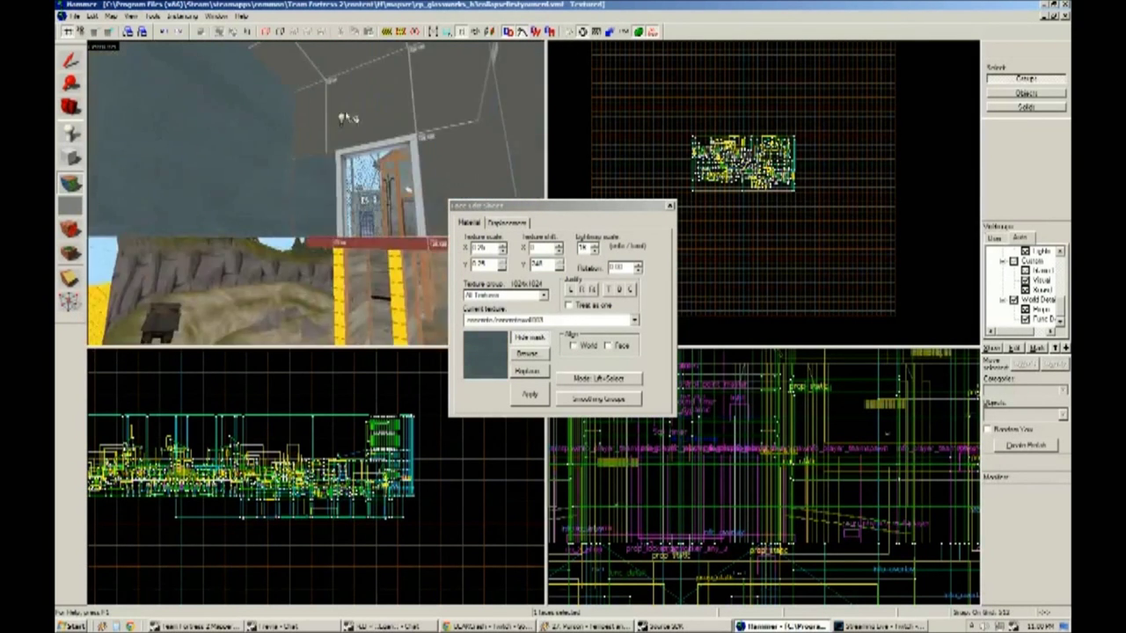
key("Page_Down")
left_click(316, 192)
key("Left")
key("Up")
key("Left")
key("Left")
key("Left")
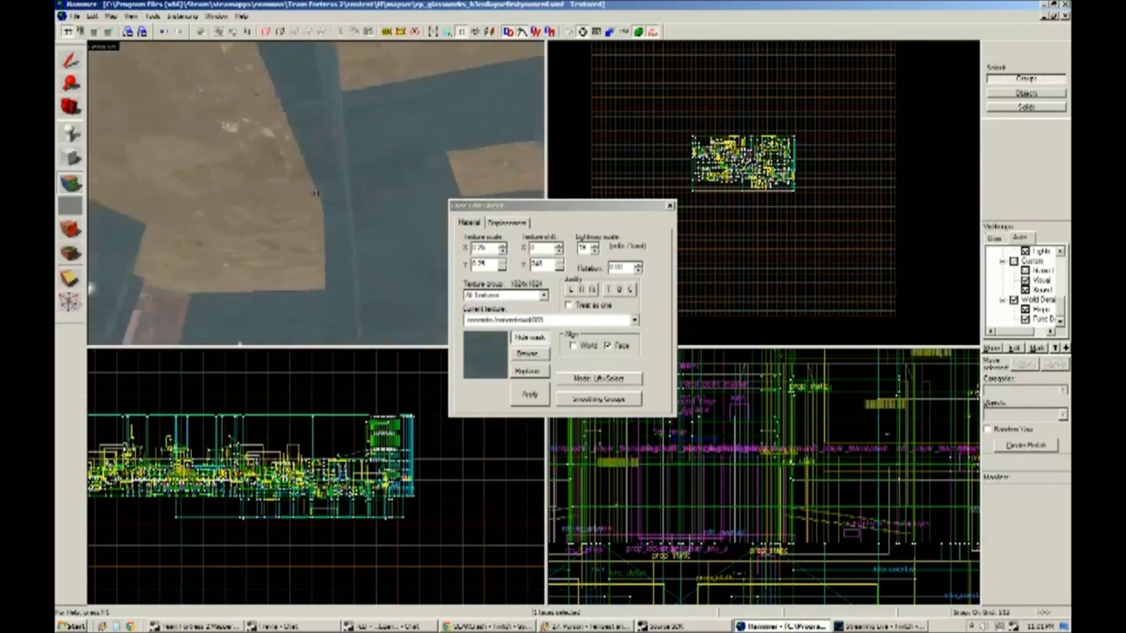
Glance at the Twitch stream page, return to Hammer and inspect the textured BLU interior and its doorway.
left_click(482, 626)
key("alt+Tab")
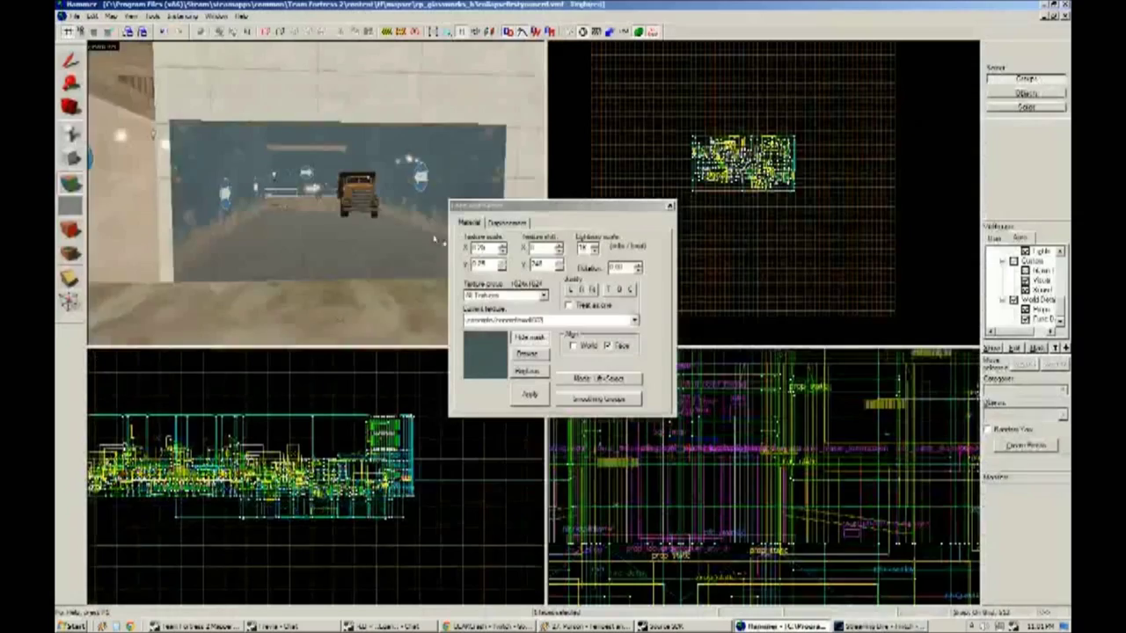
key("Left")
key("Left")
key("Left")
key("Left")
key("Left")
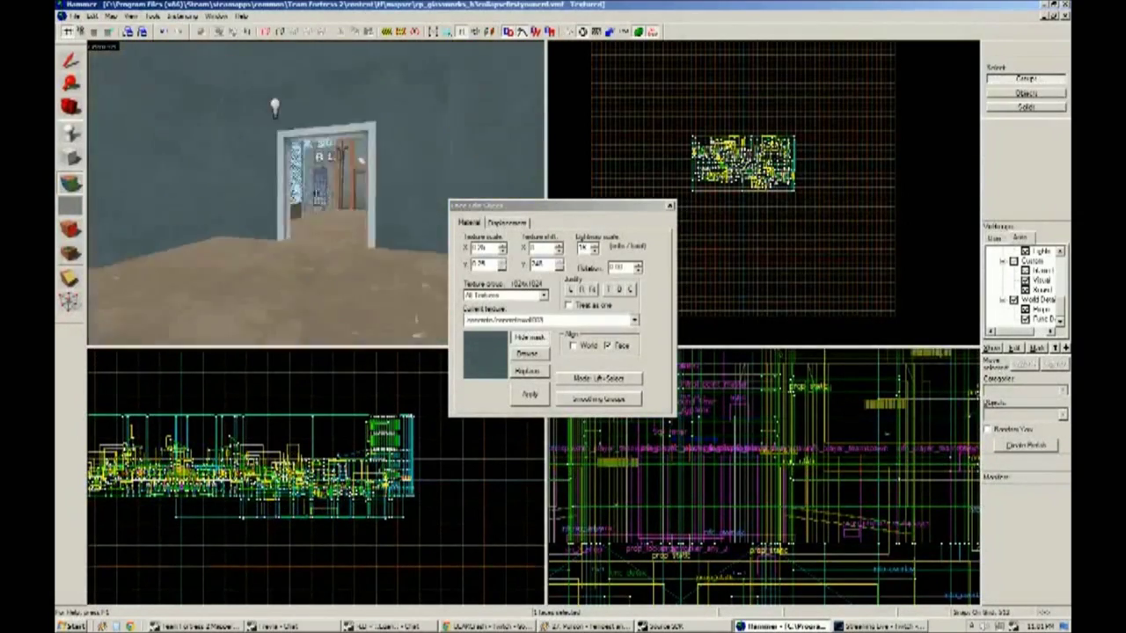
key("shift+a")
key("Left")
key("Left")
key("Left")
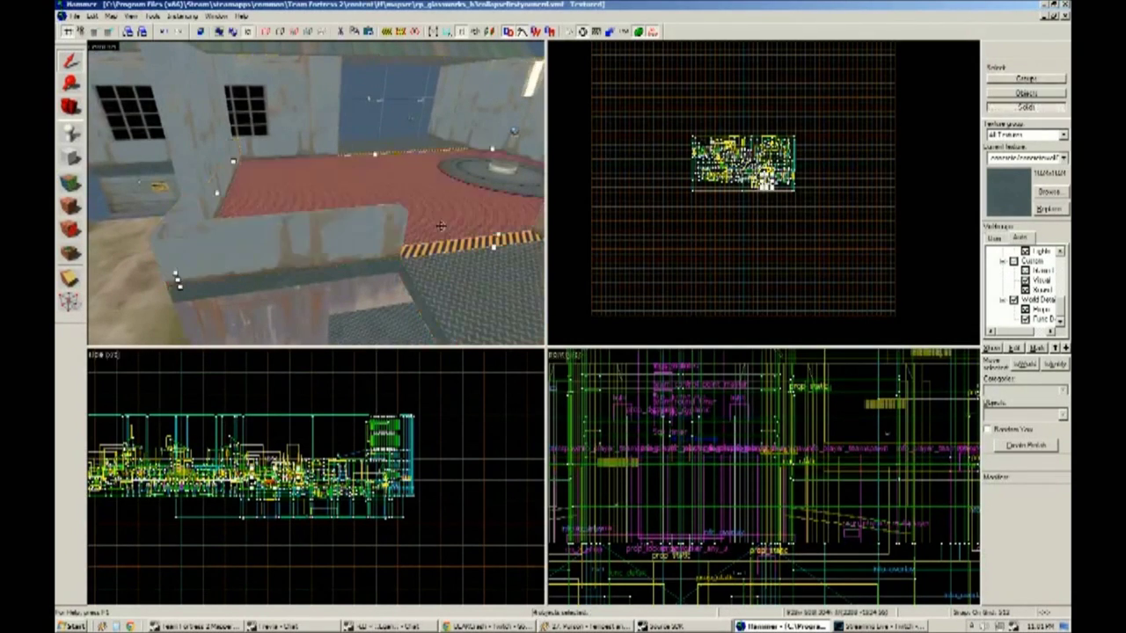
Clip the platform's low metal wall near both ends to separate a middle section from the end posts.
left_click(69, 279)
scroll(748, 278, "up", 10)
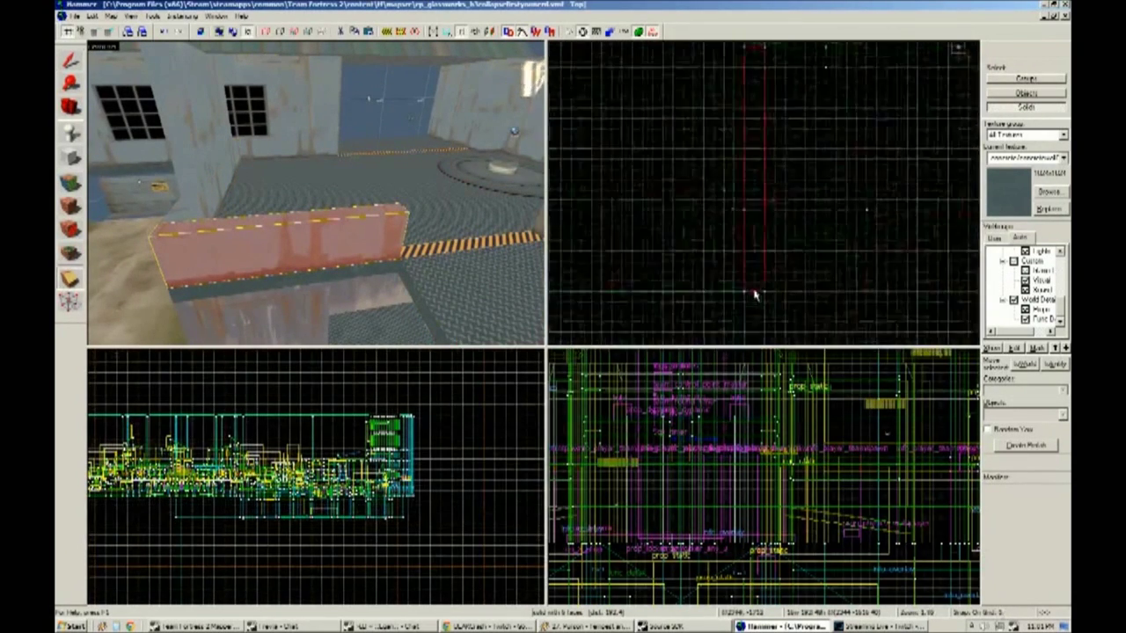
middle_click_drag(754, 289, 767, 168)
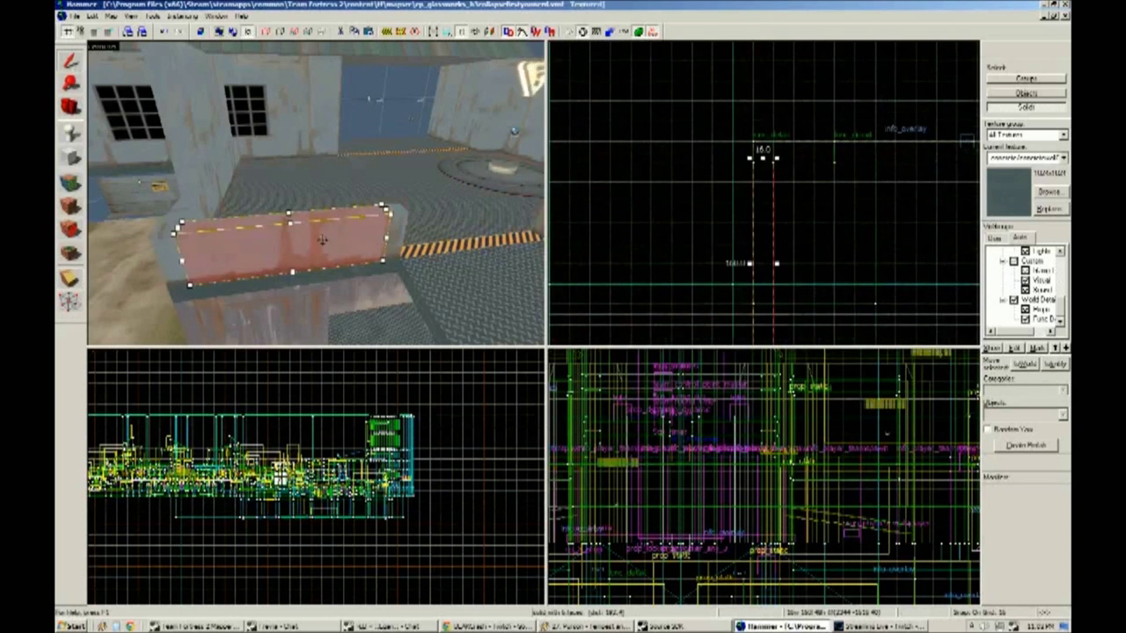
left_click(360, 233)
scroll(768, 157, "up", 2)
key("ctrl+shift+e")
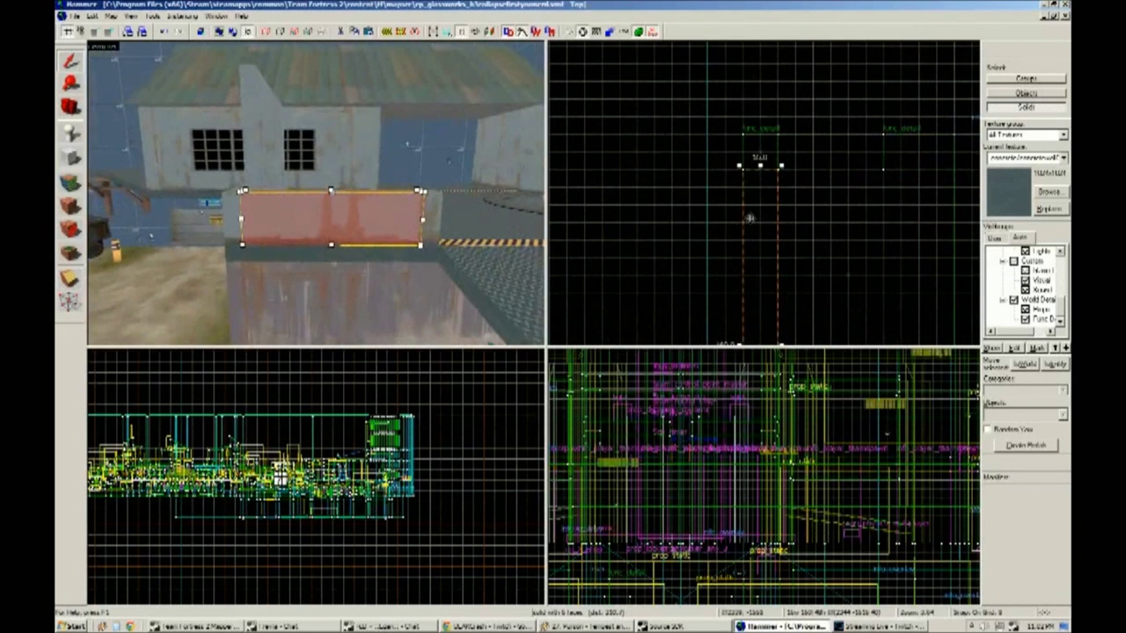
Thin the low wall's middle section into a panel 4 units thick, using nodraw and translucent glass on its faces.
scroll(260, 519, "up", 5)
key("Escape")
left_click(1048, 192)
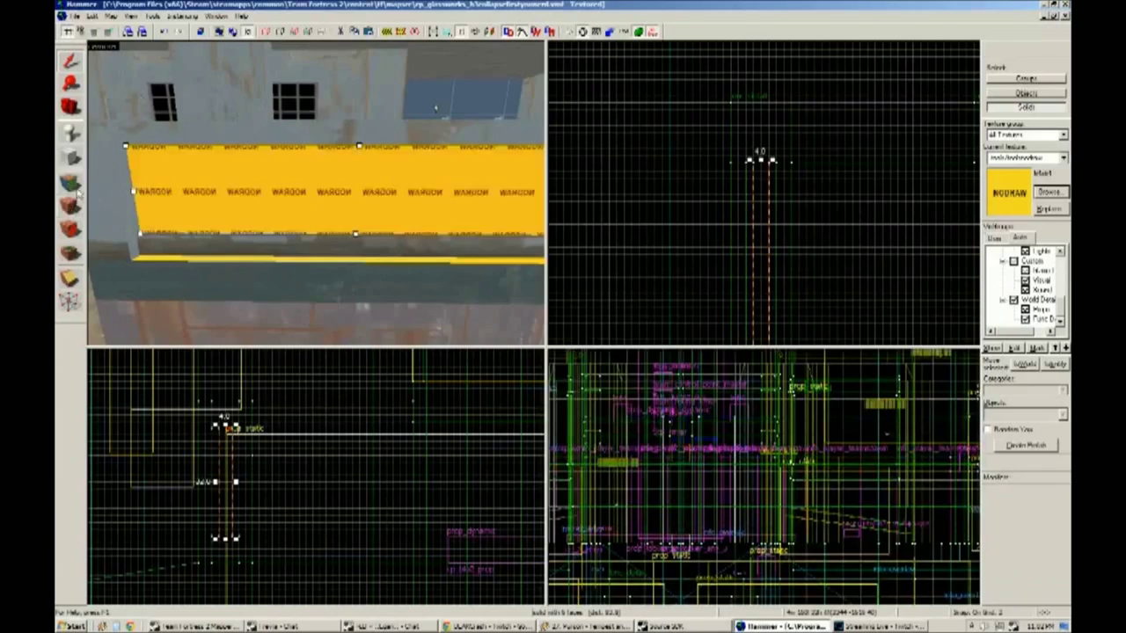
key("shift+a")
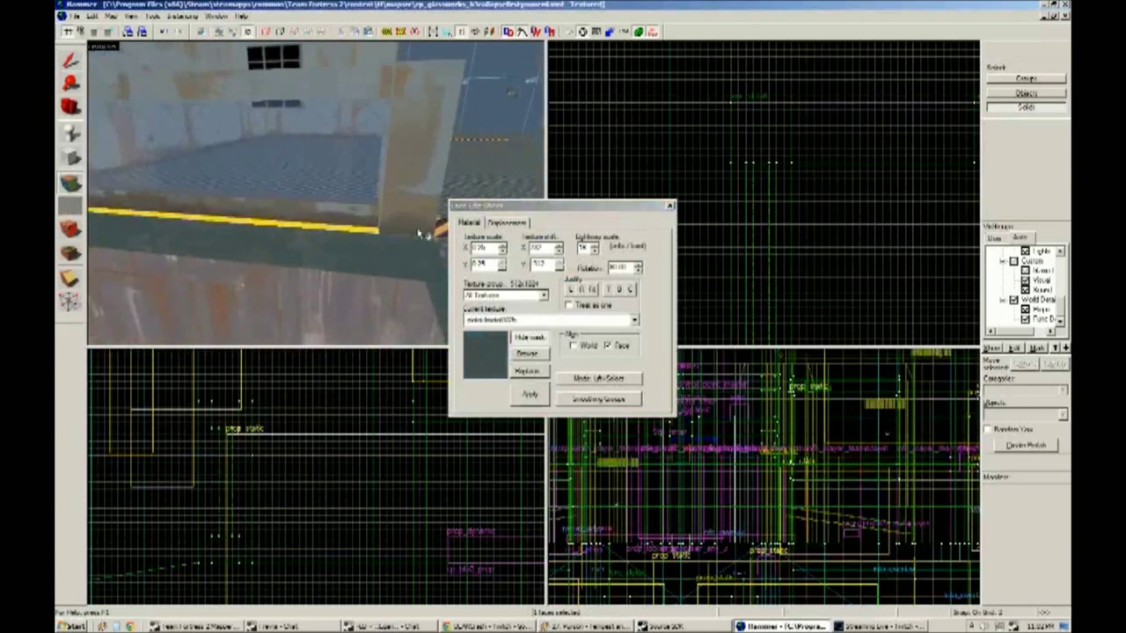
left_click(72, 183)
left_click(72, 184)
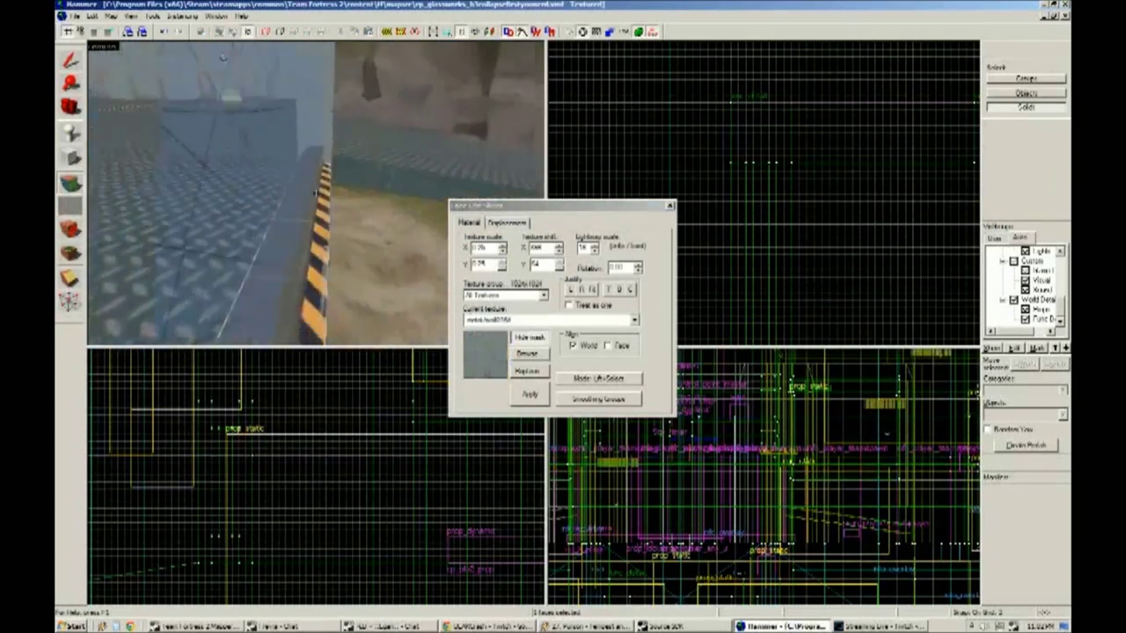
Texture the railing's beam faces with metal/beam001b and fit the top rail over the glass panel.
left_click(521, 353)
key("BackSpace")
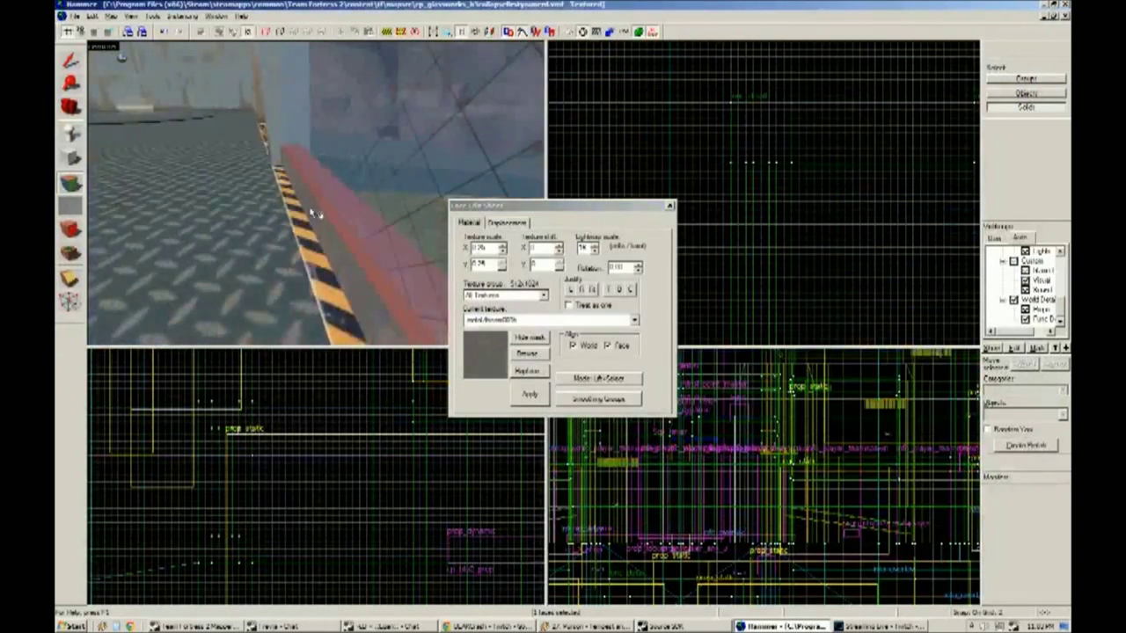
left_click(318, 192)
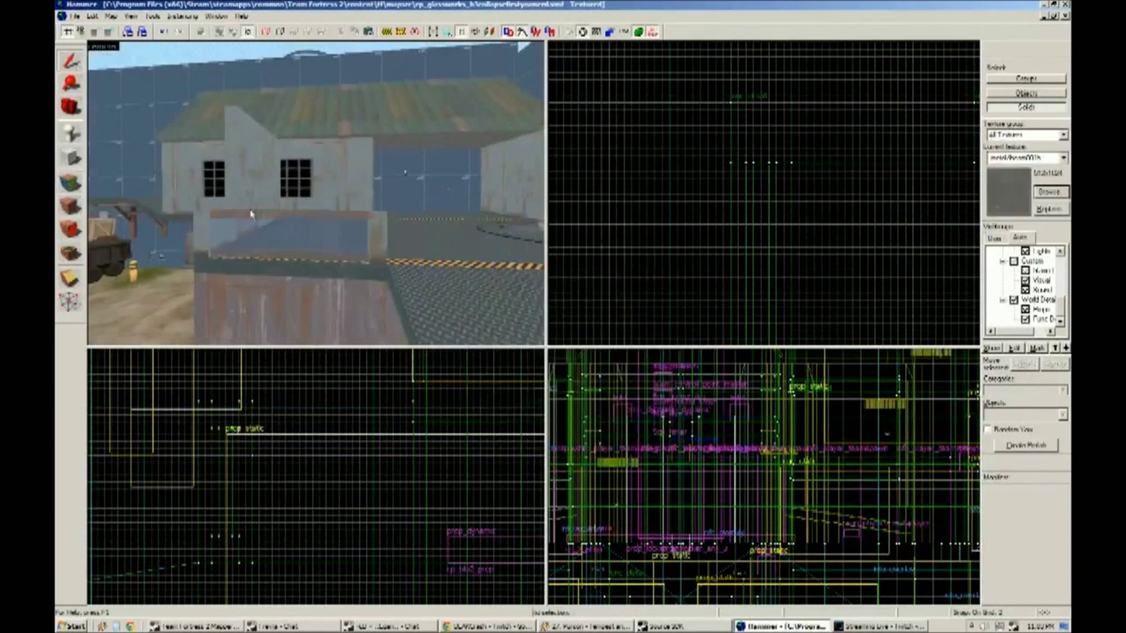
left_click(245, 386)
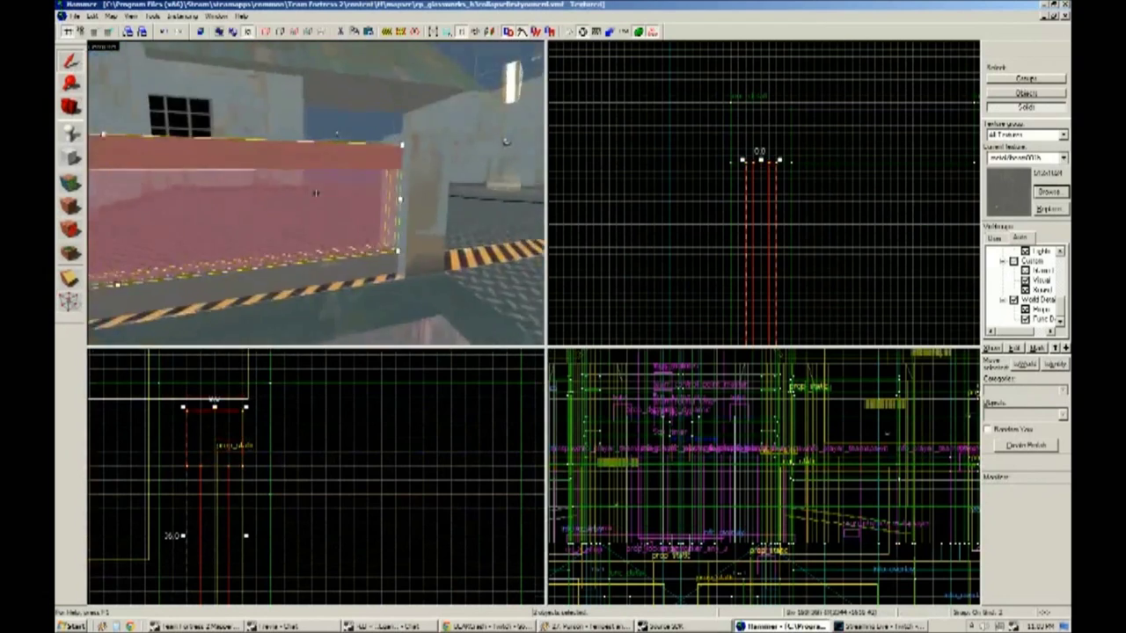
Apply metal/wall016d to the exposed faces of the railing's end posts.
key("shift+a")
left_click(324, 199)
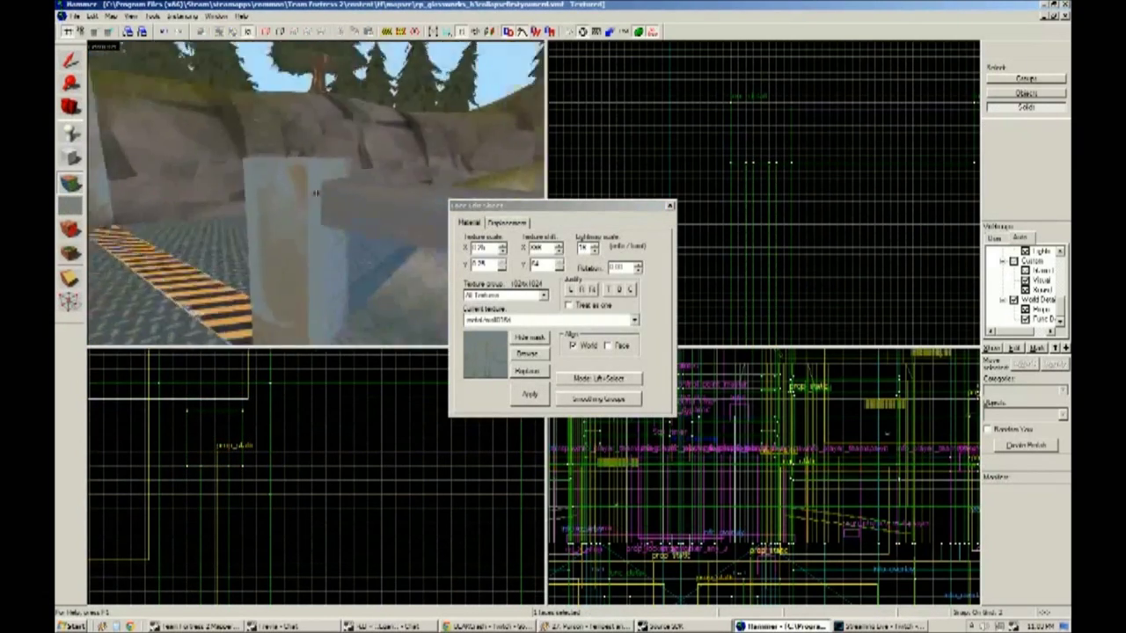
key("w")
key("shift+s")
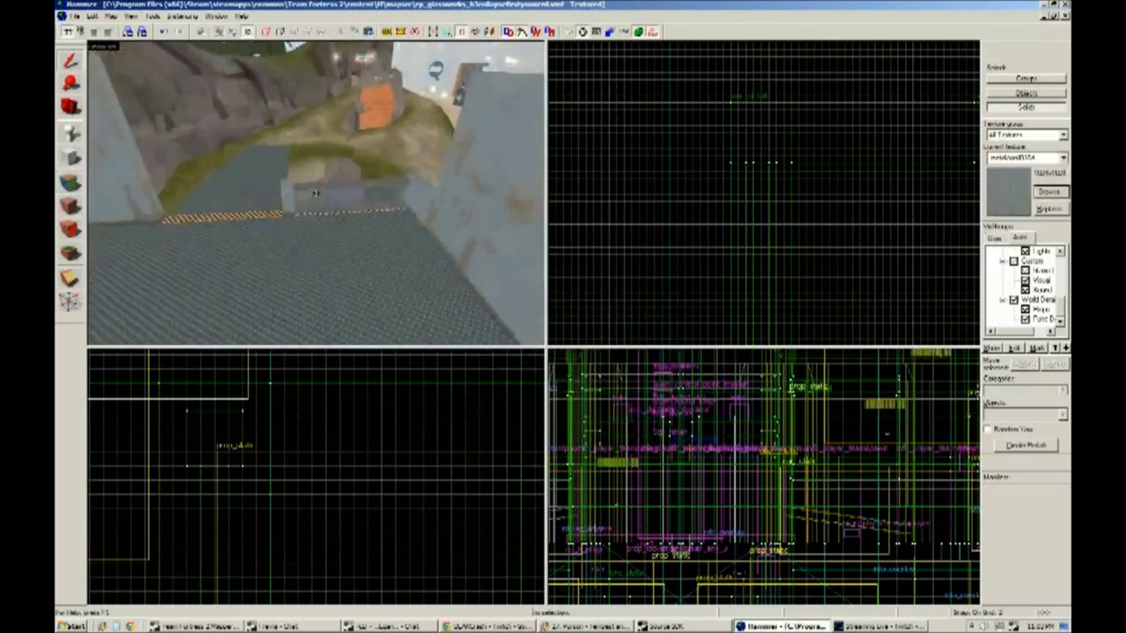
Replace the adjoining low side wall with a rotated copy of the glass railing fitted between the corner posts.
left_click(292, 258)
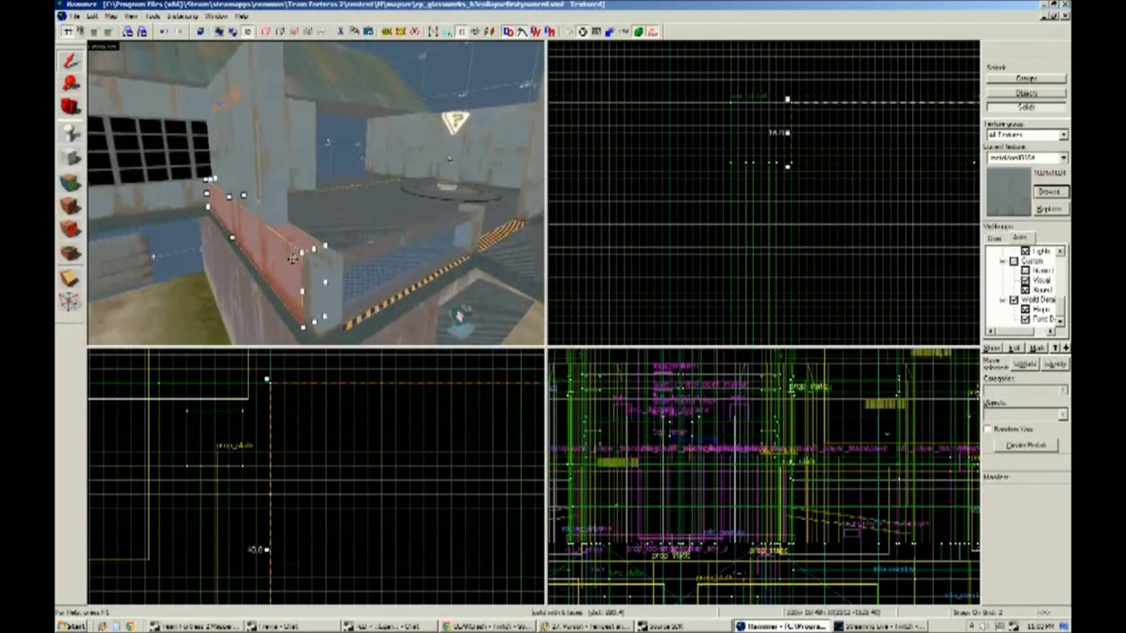
left_click_drag(832, 230, 862, 115)
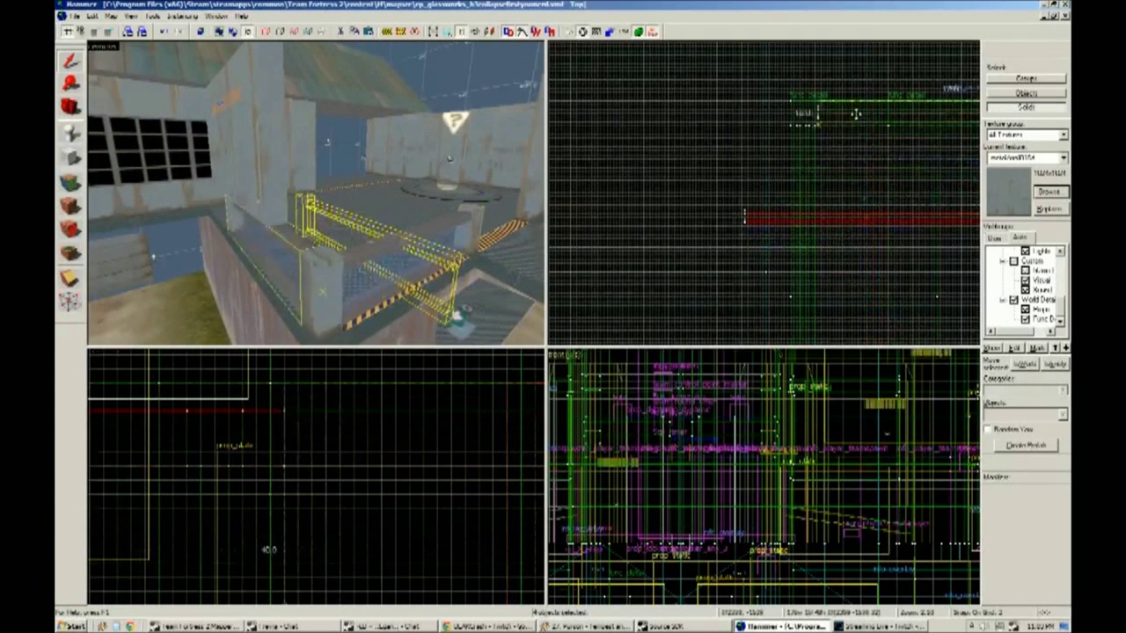
scroll(705, 230, "up", 3)
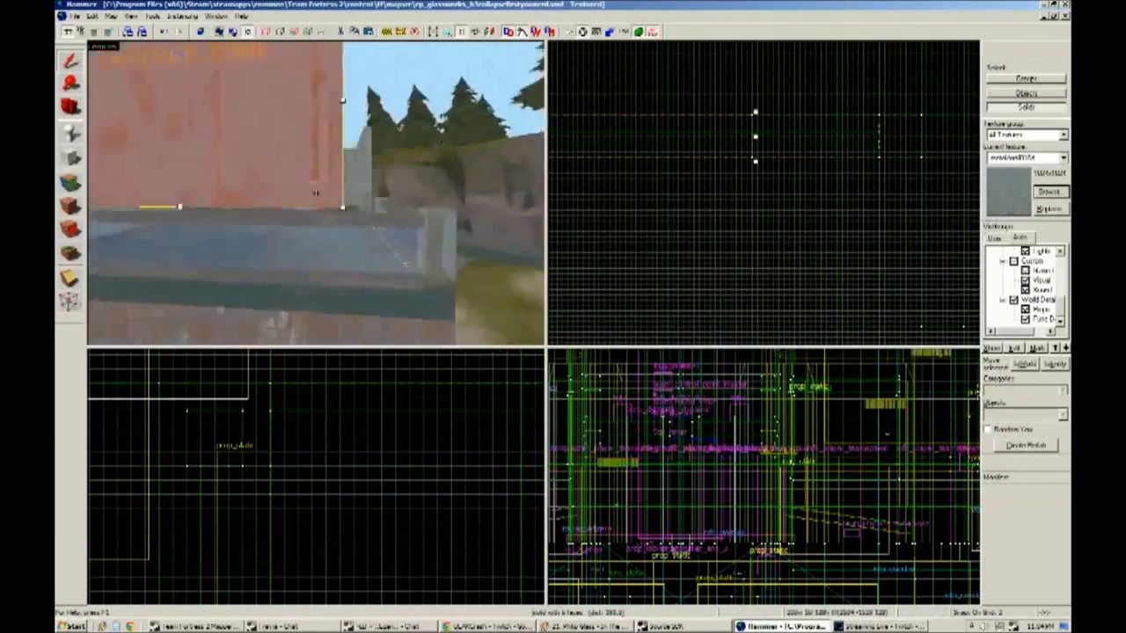
key("shift+a")
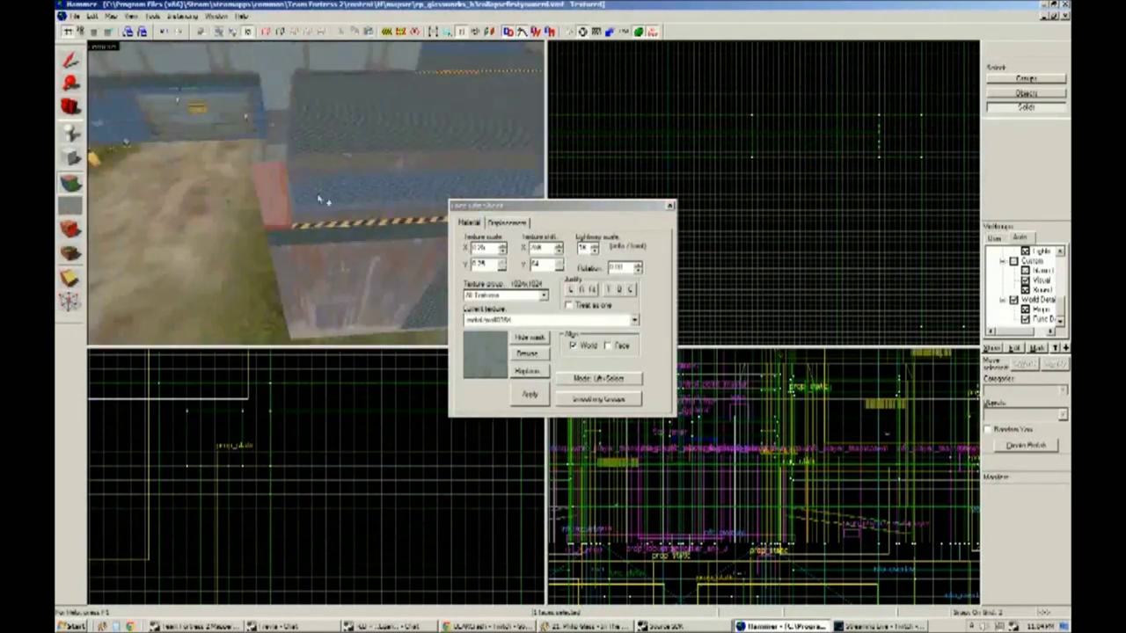
Switch to the Twitch chat, post "suddenly very different music" and "heh", and return to Hammer.
key("alt+Tab")
type("suddenly very different music")
key("Return")
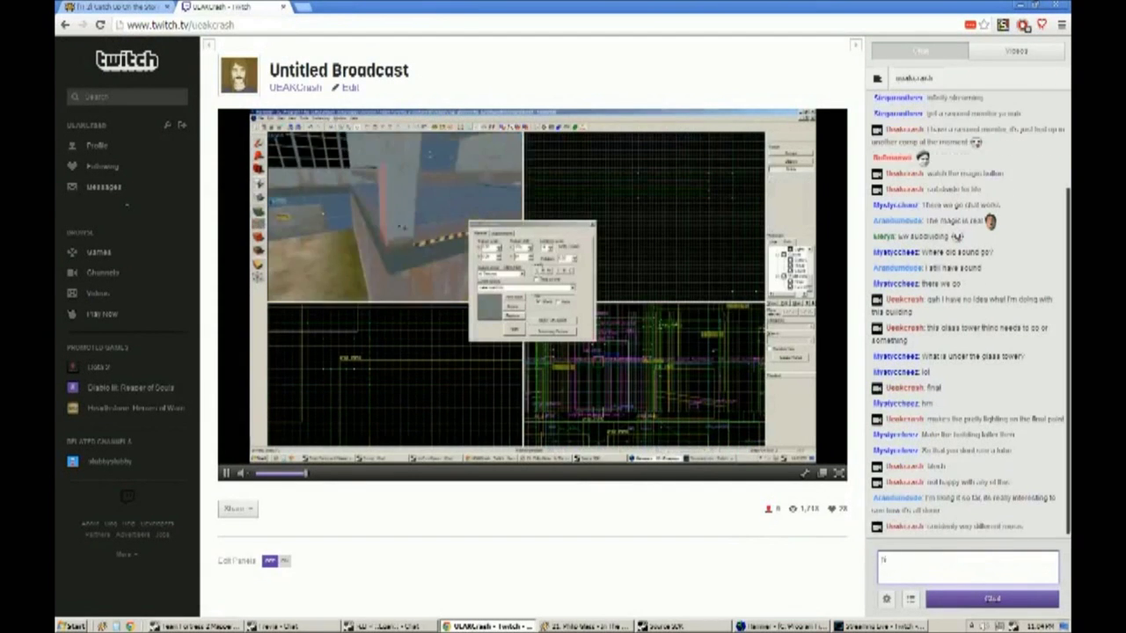
type("heh")
key("Return")
key("alt+Tab")
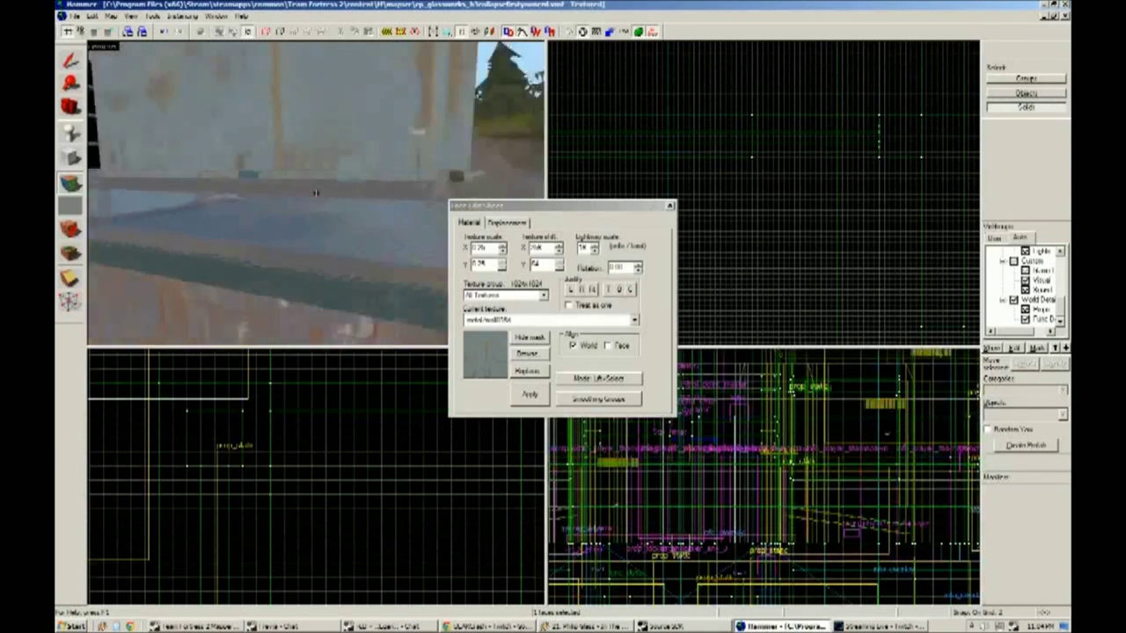
Build a thin block wall alongside the tall sloped wall above the platform.
left_click_drag(315, 192, 384, 129)
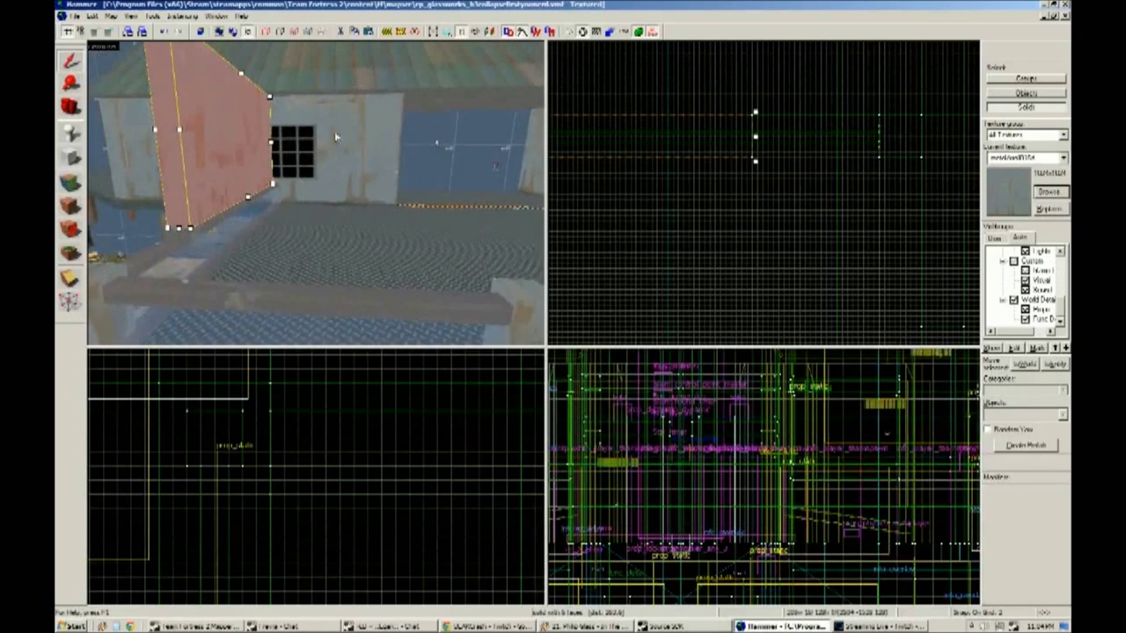
scroll(776, 168, "down", 1)
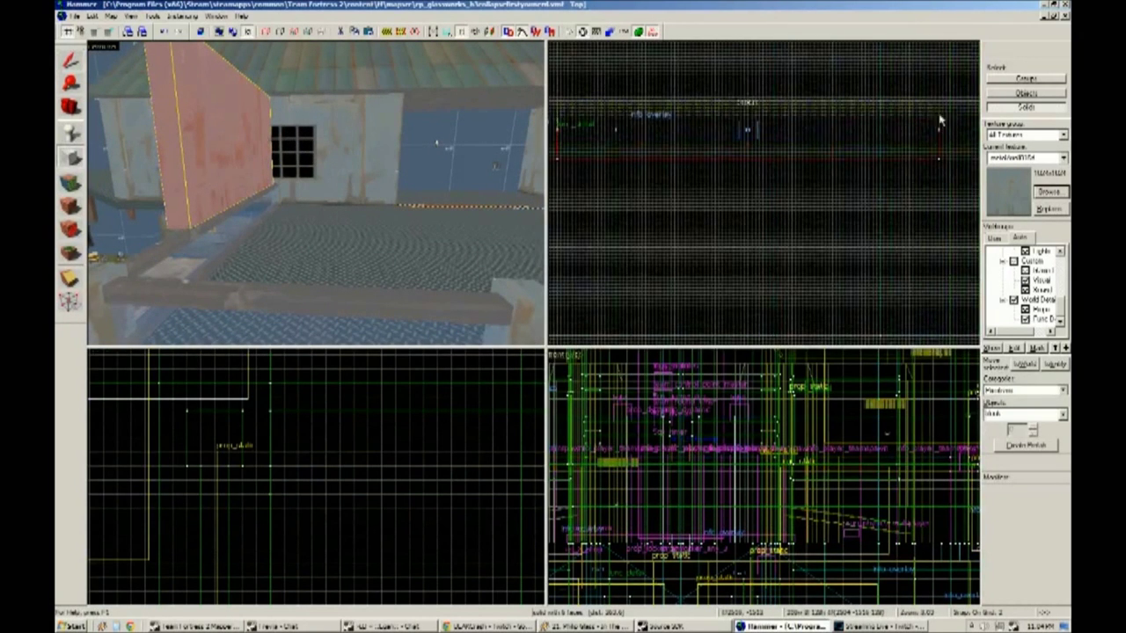
left_click(939, 121)
left_click(769, 160)
scroll(678, 470, "up", 3)
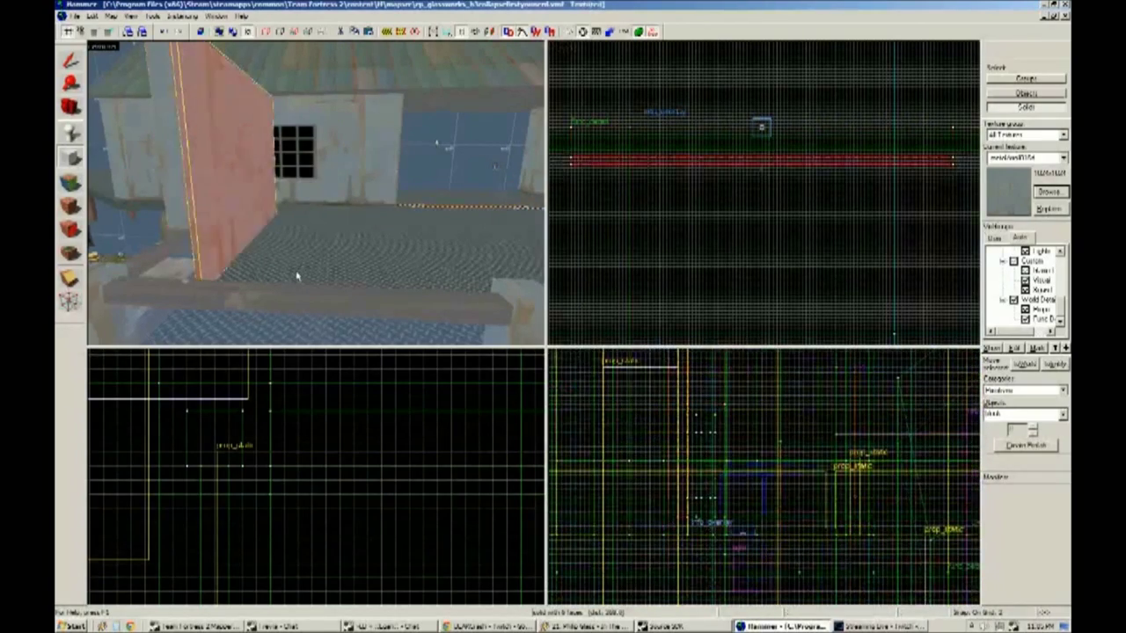
Browse the metal textures and apply metal/wall017 to the new thin wall.
left_click(1049, 191)
scroll(598, 116, "down", 2)
scroll(598, 115, "up", 3)
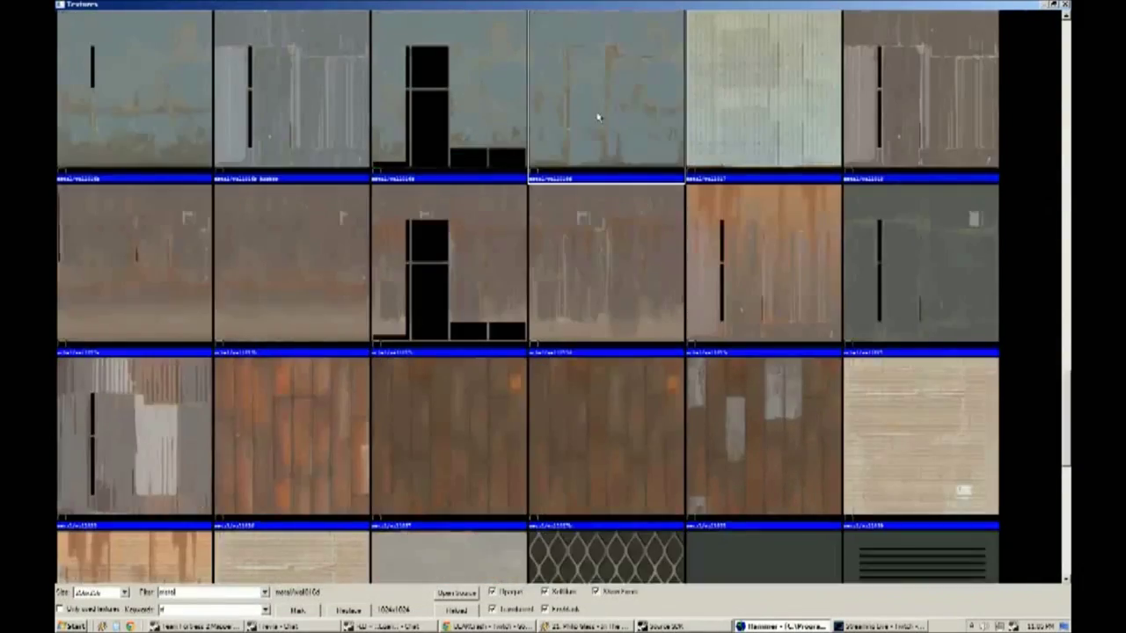
double_click(846, 331)
key("shift+a")
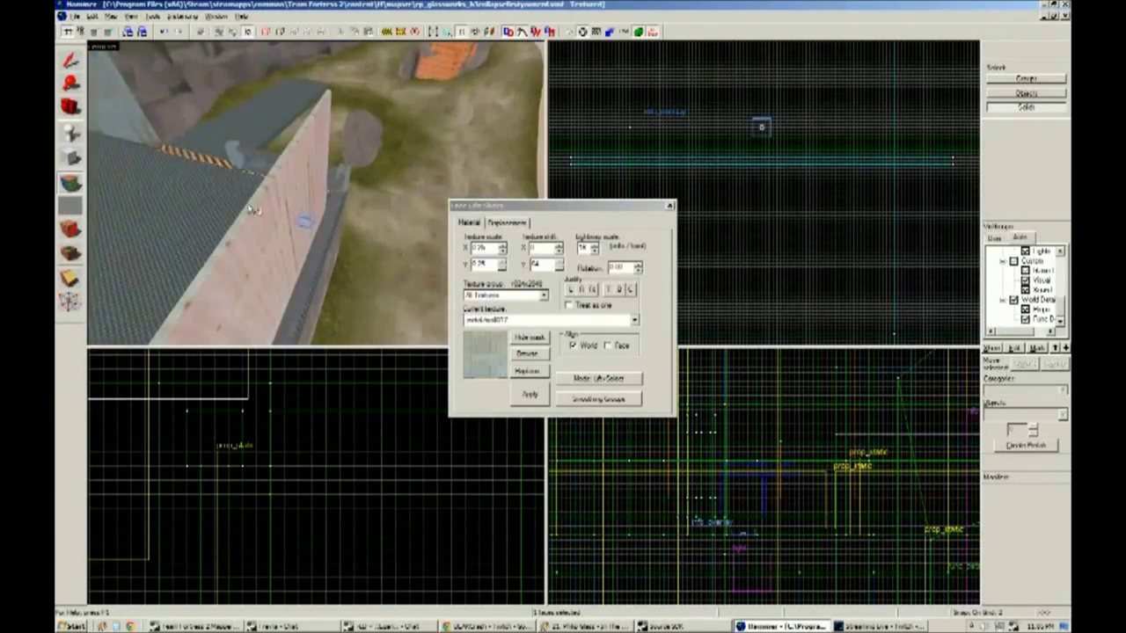
Create a flat metal/beam001b floor beam 16 units wide at one end of the thin wall and copy it to the other.
key("shift+s")
left_click(315, 191)
key("ctrl+shift+e")
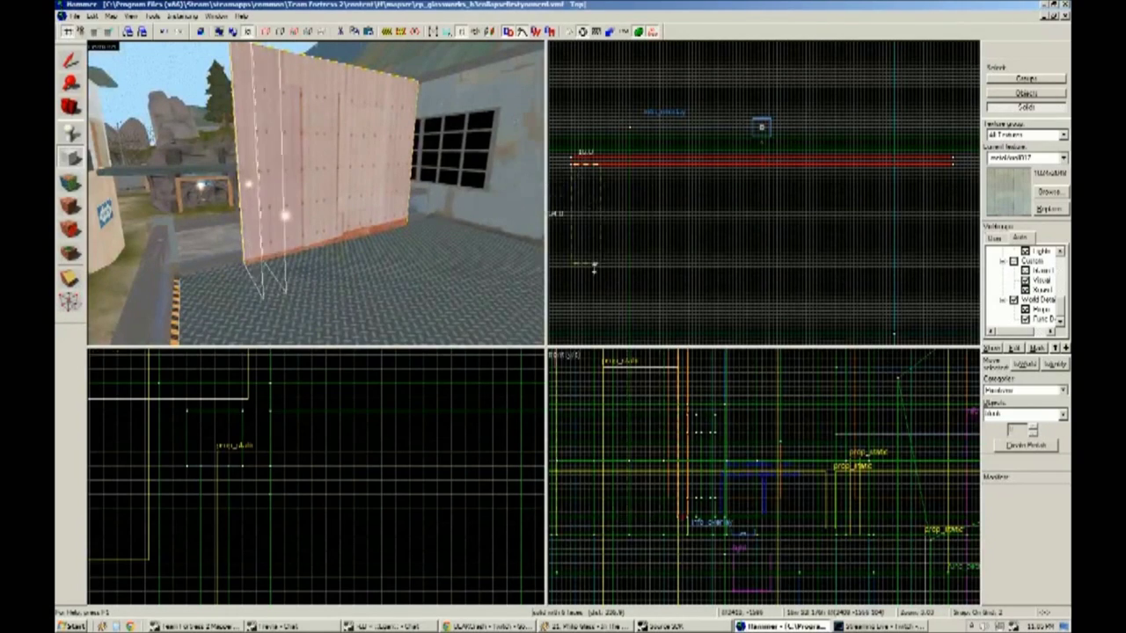
scroll(763, 475, "down", 5)
left_click(1025, 191)
scroll(563, 264, "down", 5)
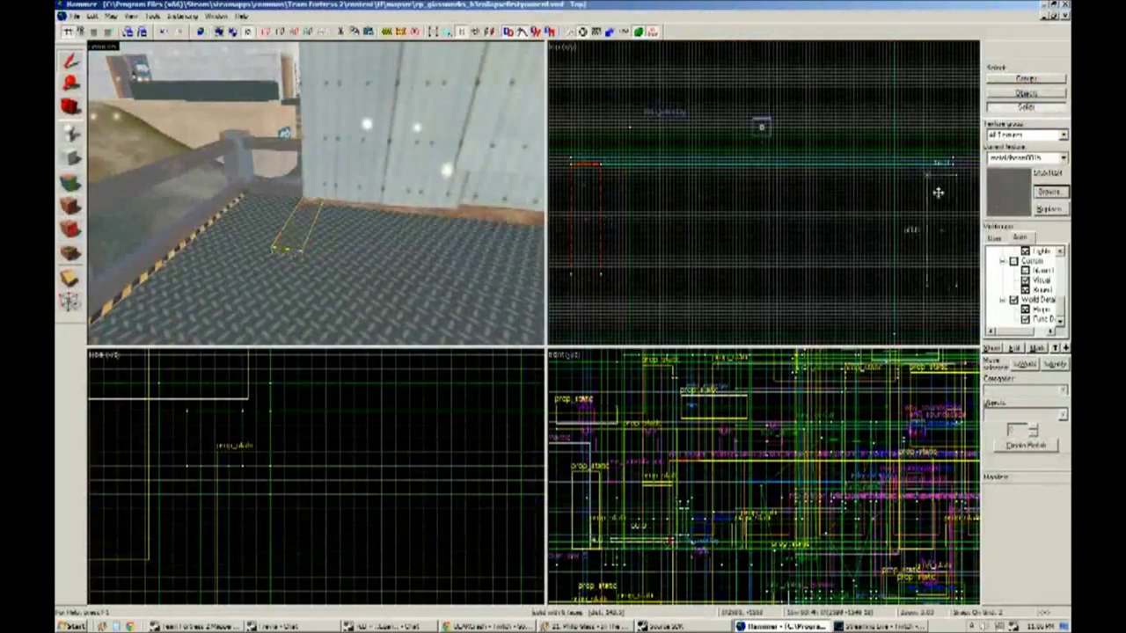
left_click(937, 192)
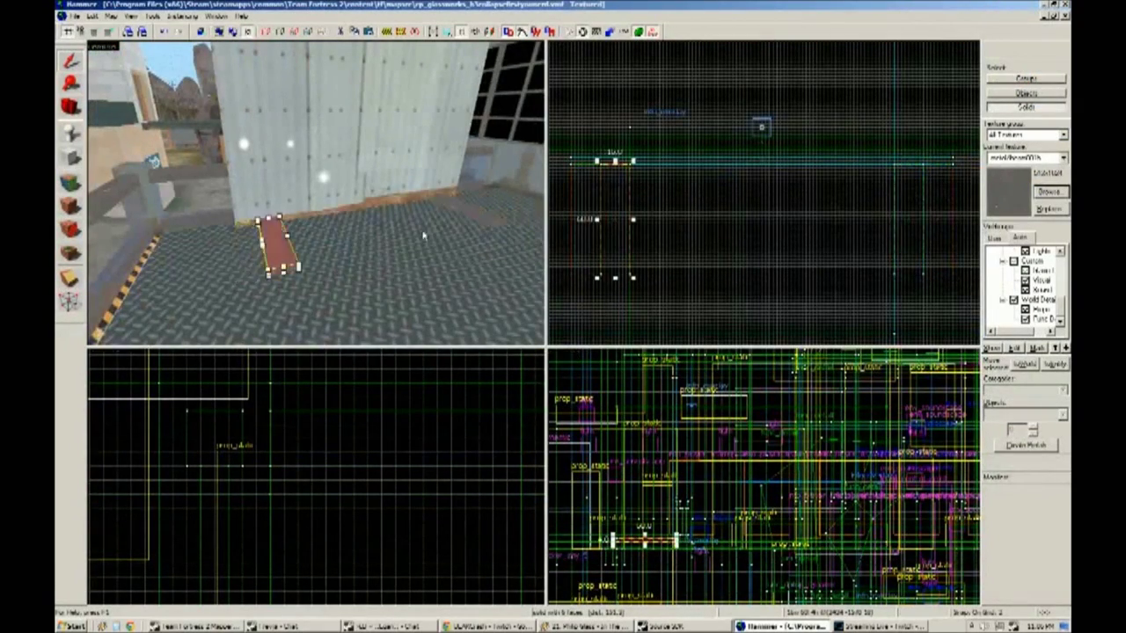
Build upright metal beam posts at both ends of the thin wall, rising from the floor beams.
left_click_drag(423, 236, 353, 211)
left_click_drag(633, 180, 633, 175)
scroll(390, 476, "down", 3)
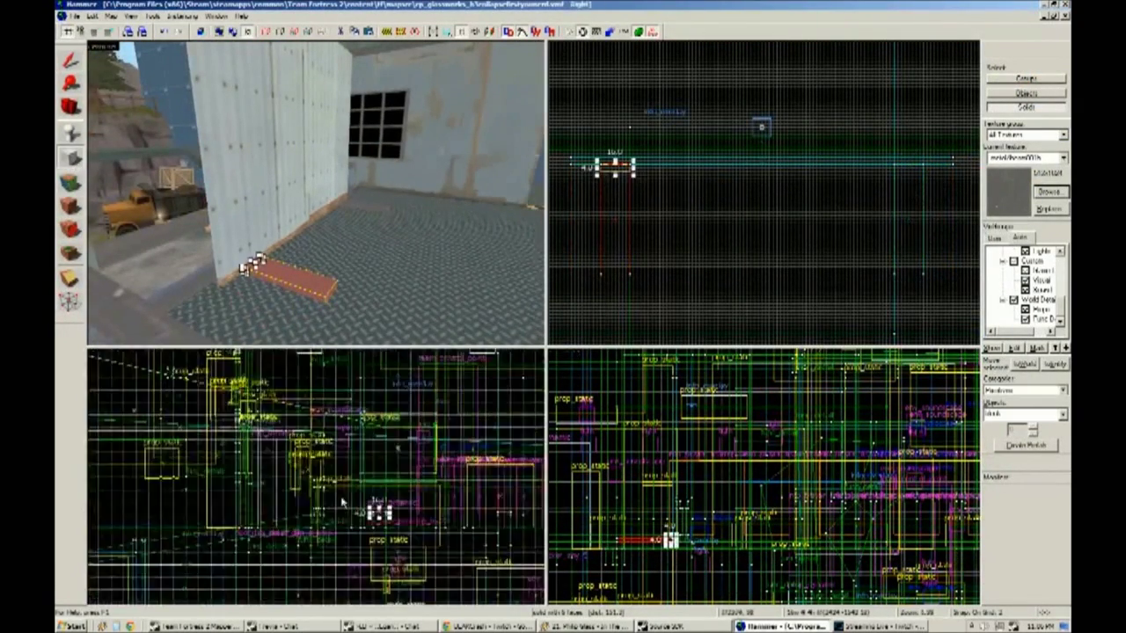
left_click_drag(228, 220, 113, 76)
mouse_move(497, 142)
left_mouse_down()
mouse_move(413, 176)
mouse_move(352, 220)
mouse_move(264, 202)
left_mouse_up()
left_click(170, 190)
key("Escape")
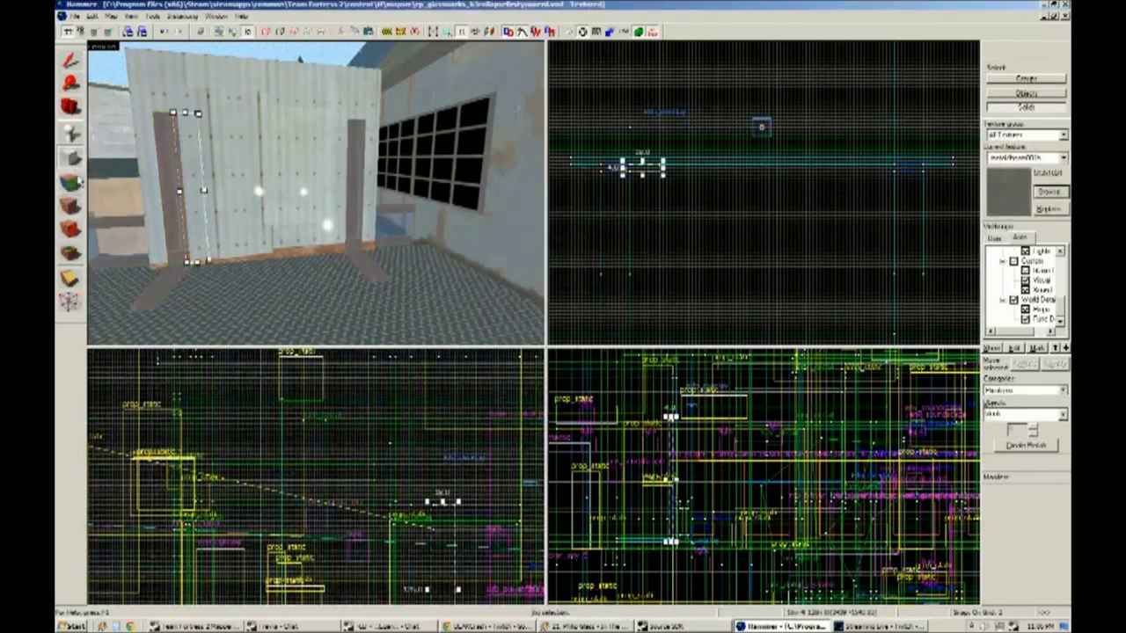
Shape a diagonal brace between the two posts, add a mirrored copy to form an X, and split the copy at the crossing.
left_click_drag(449, 492, 460, 534)
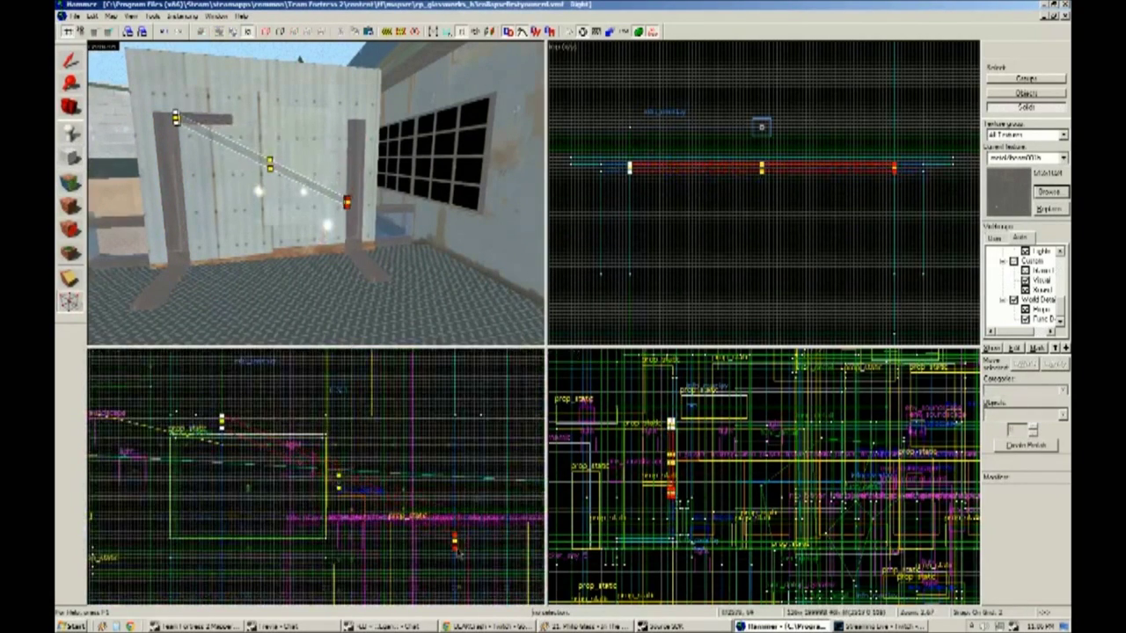
key("ctrl+v")
key("ctrl+l")
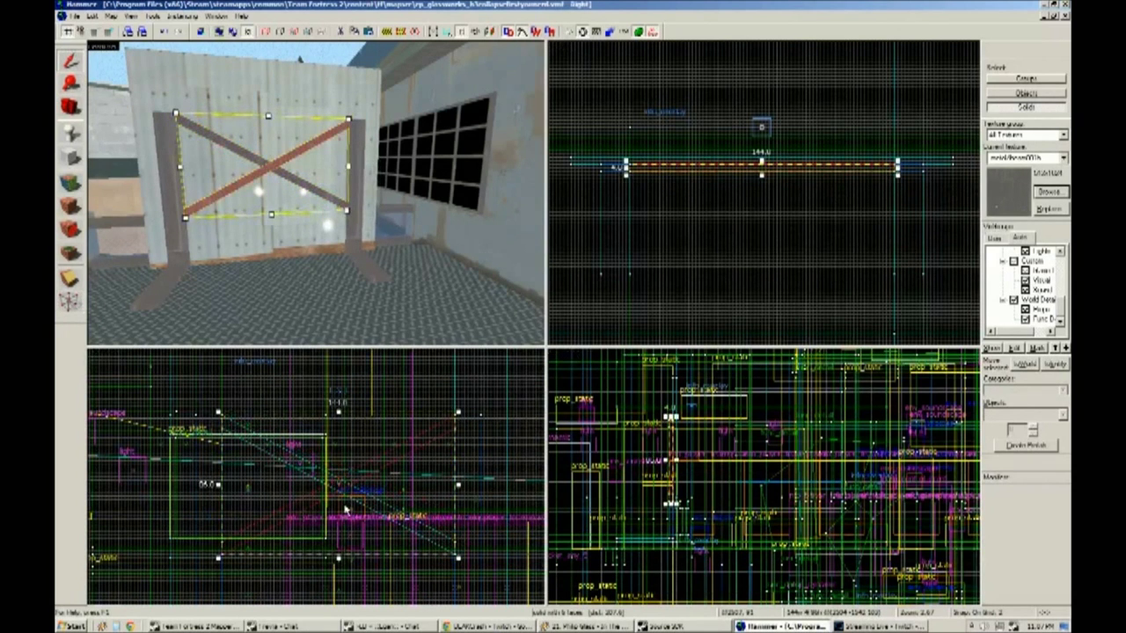
left_click(322, 498)
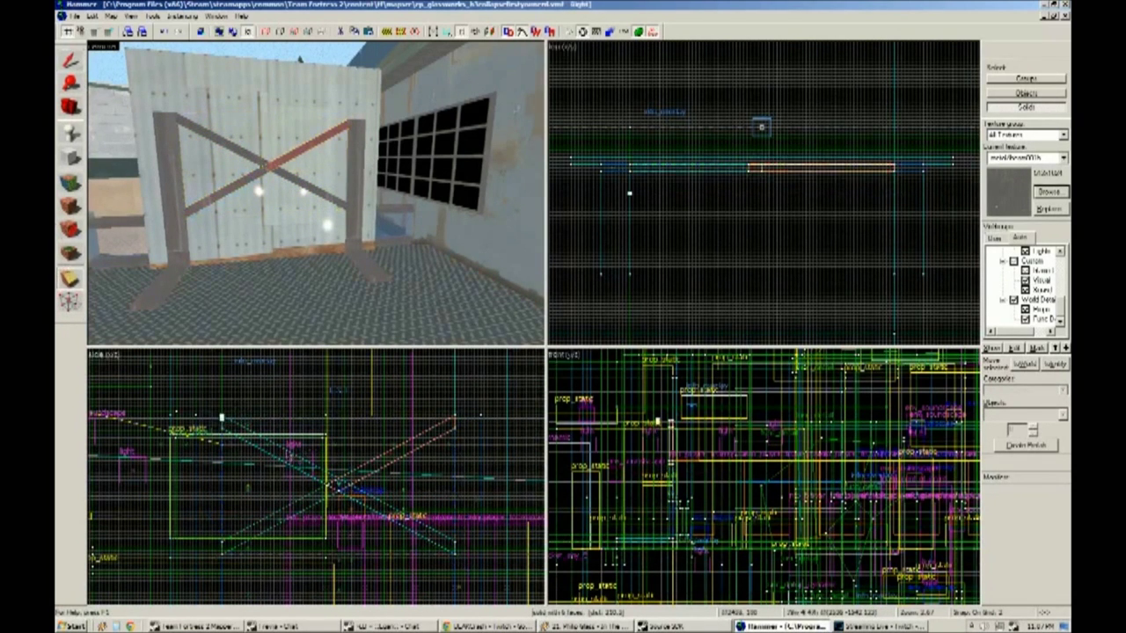
Adjust the beam texture on the cross brace faces and extend both posts slightly above the braces.
key("shift+a")
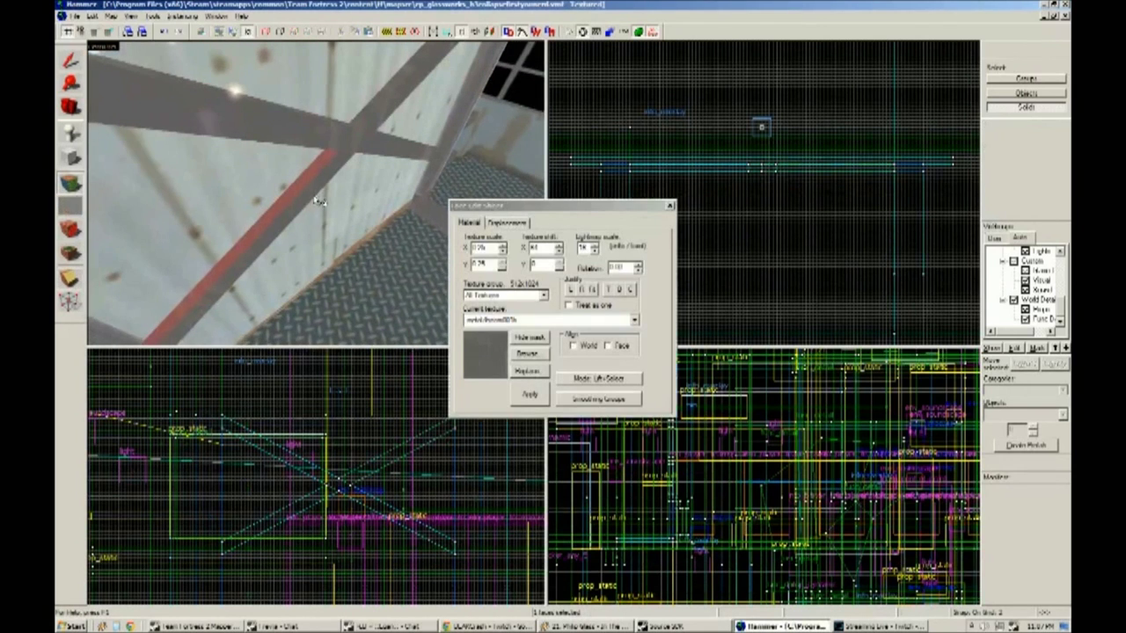
mouse_move(263, 220)
left_mouse_down()
mouse_move(311, 251)
mouse_move(200, 235)
mouse_move(302, 239)
mouse_move(279, 220)
left_mouse_up()
left_click(302, 238)
scroll(280, 220, "down", 5)
key("shift+s")
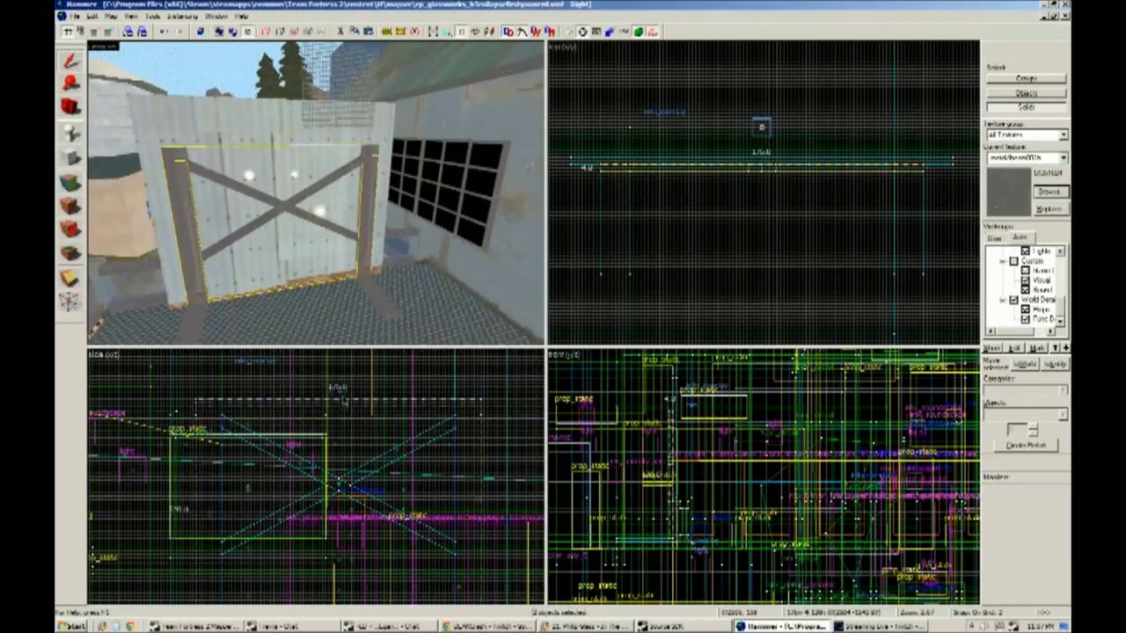
key("ctrl+z")
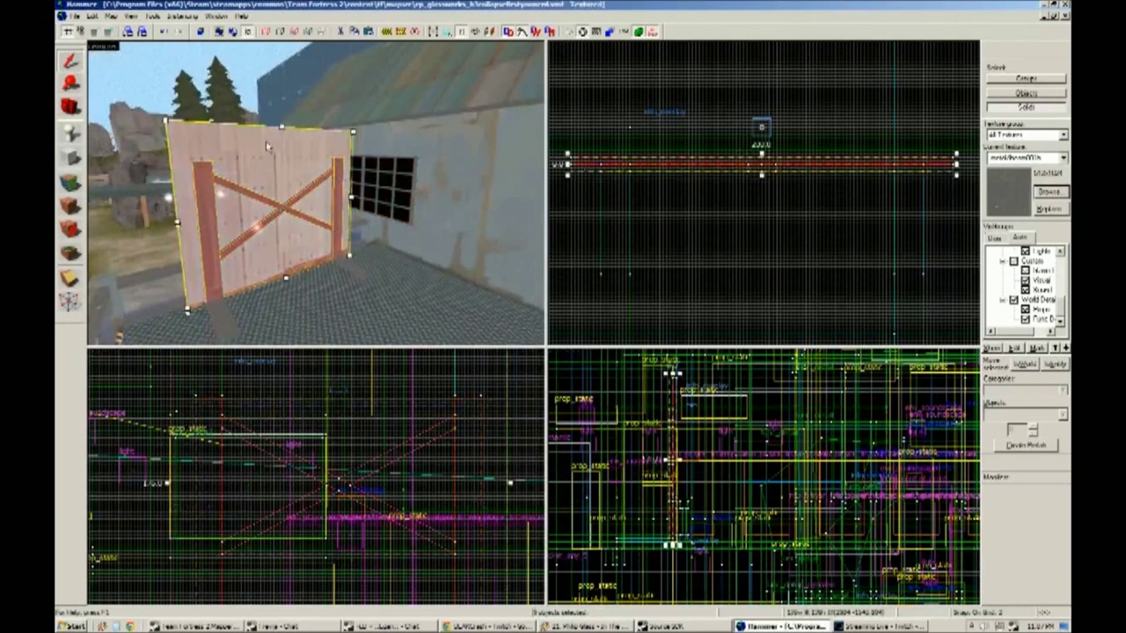
Skew the thin wall together with its posts and braces so the whole panel leans over the platform.
scroll(711, 464, "up", 1)
scroll(711, 464, "up", 1)
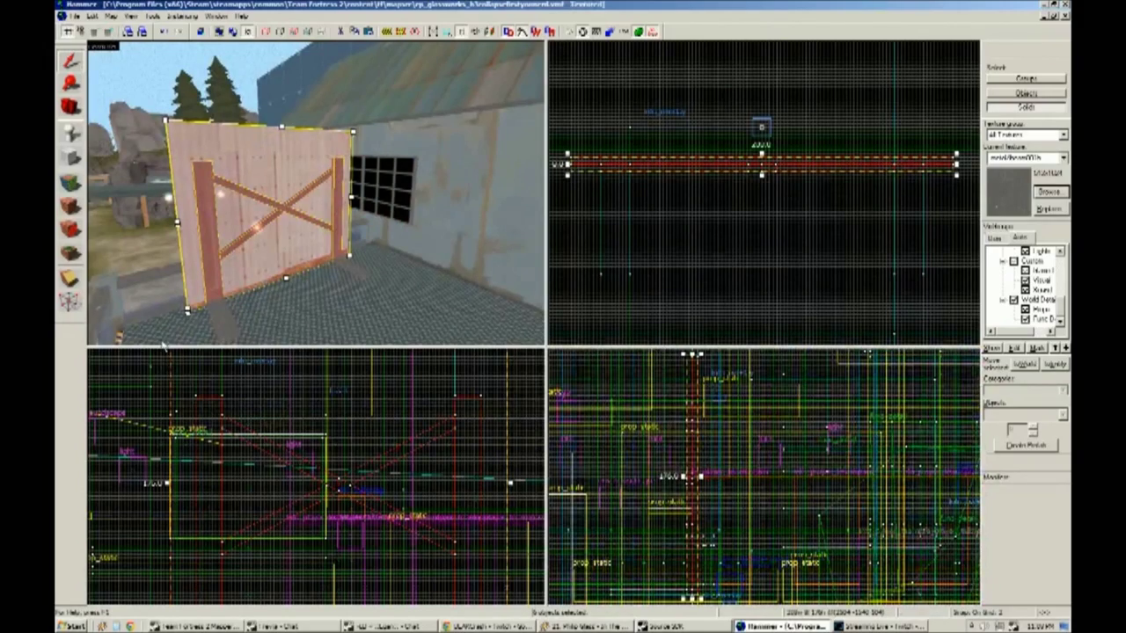
scroll(658, 461, "up", 2)
left_click_drag(714, 525, 679, 518)
key("z")
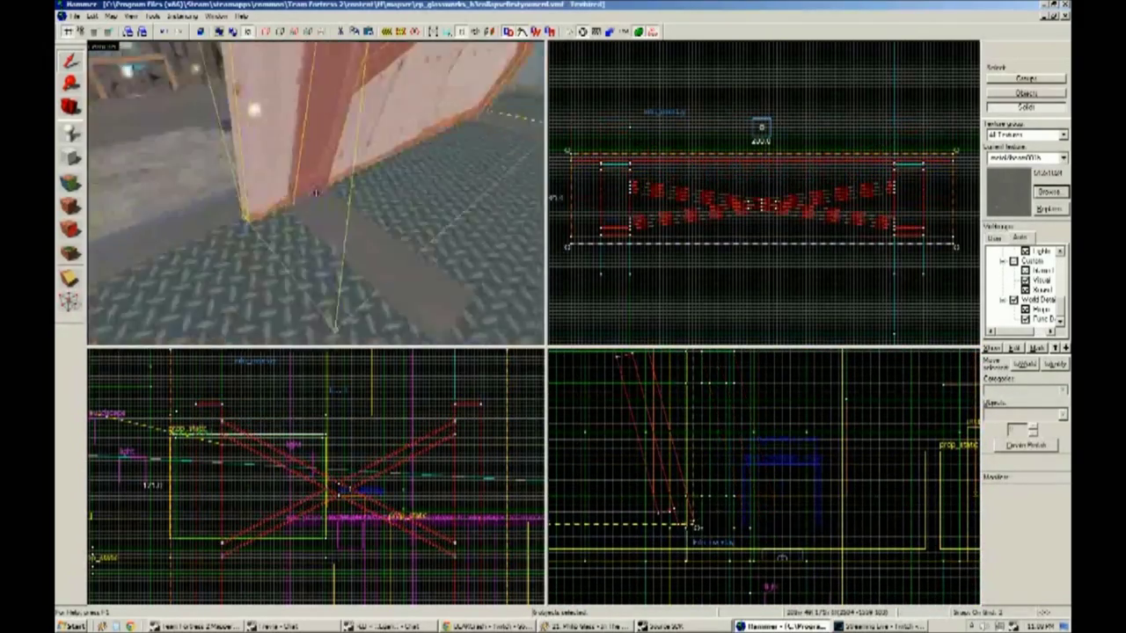
key("z")
left_click_drag(694, 528, 670, 526)
key("z")
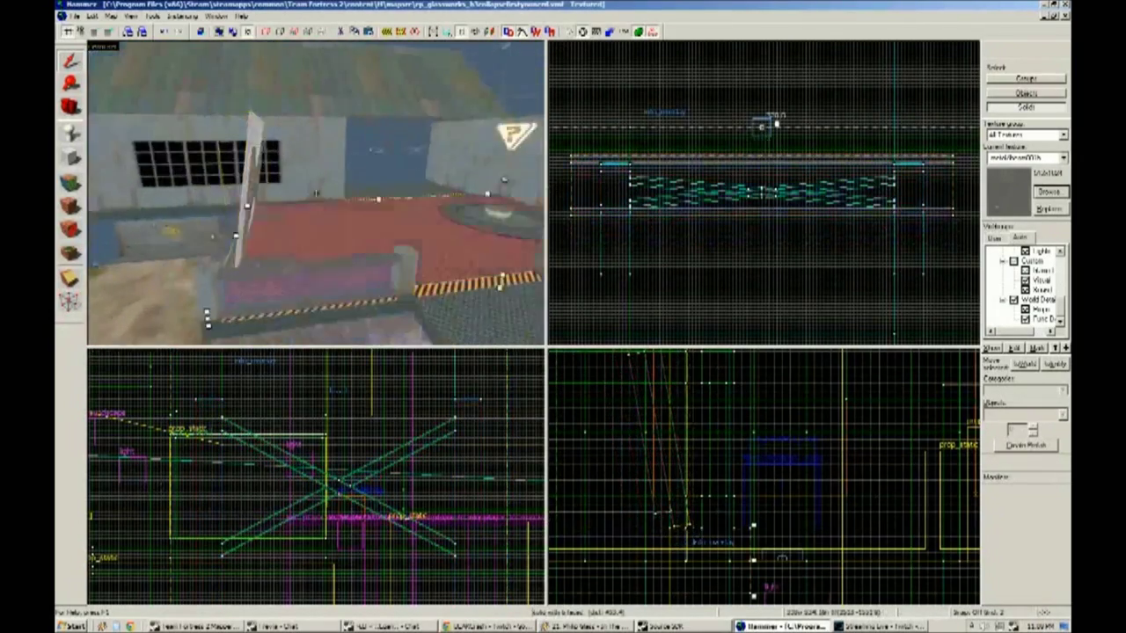
Pick the leaning wall's faces as the brush faces of the info_overlay on it.
key("alt+Return")
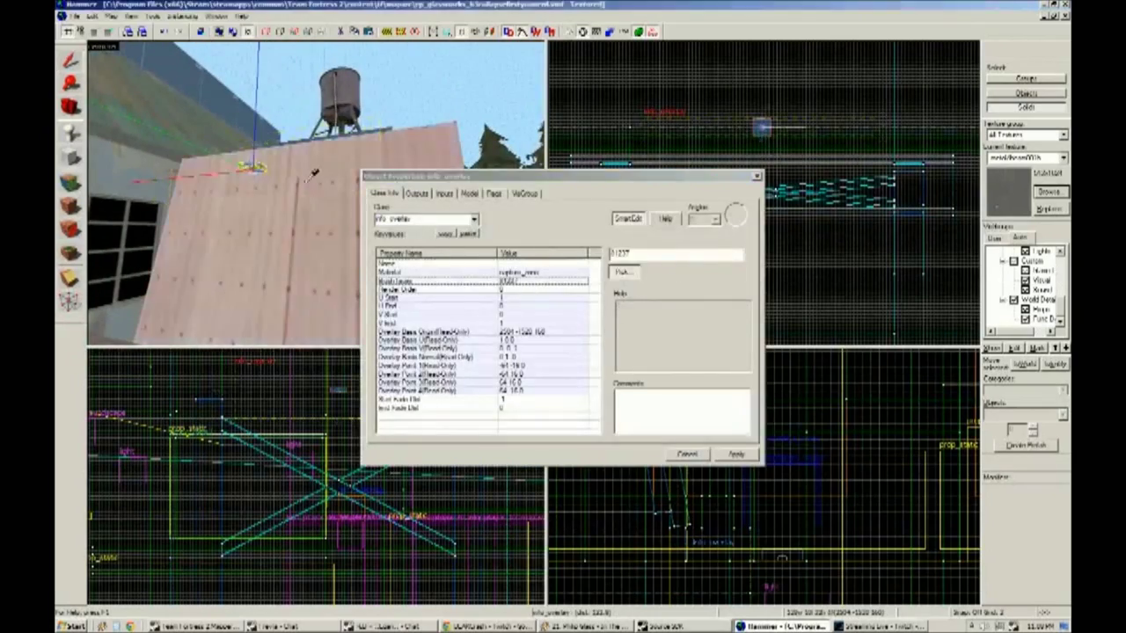
key("Escape")
key("z")
scroll(605, 441, "up", 2)
scroll(497, 412, "up", 2)
key("w")
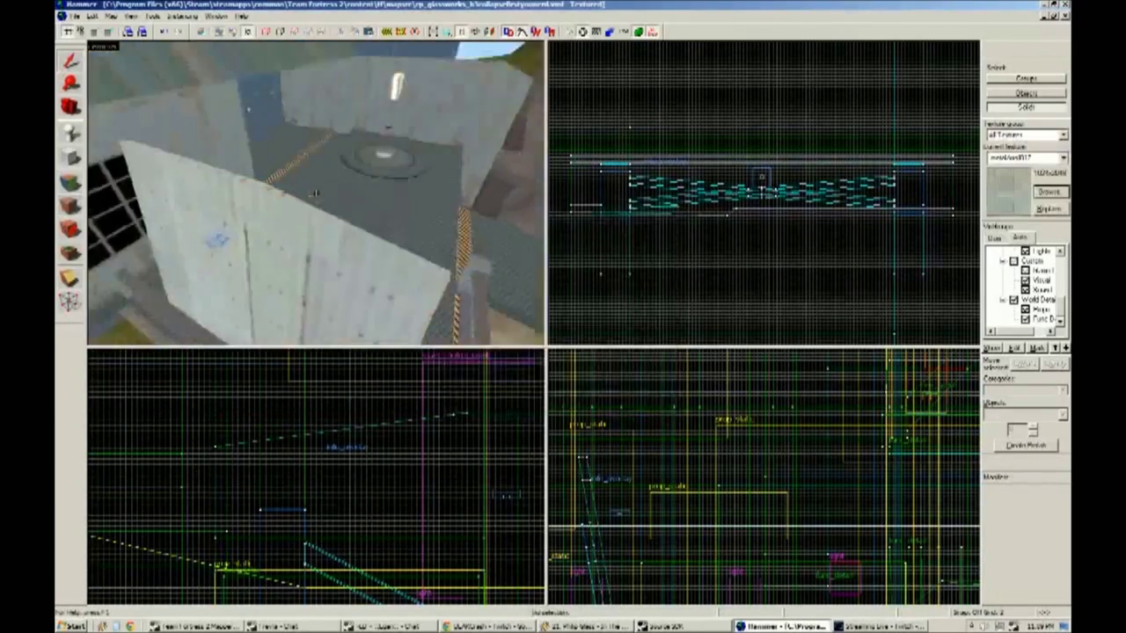
Examine the leaning wall, the window wall and the platform edge from outside.
key("alt+Return")
left_click(528, 189)
key("Escape")
key("w")
key("s")
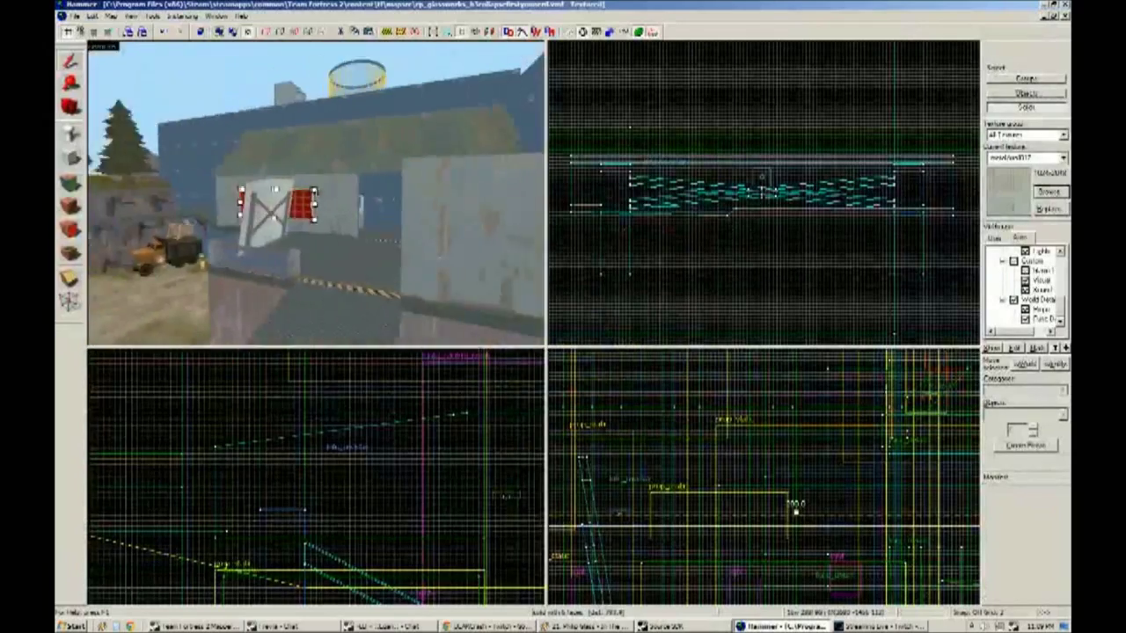
key("w")
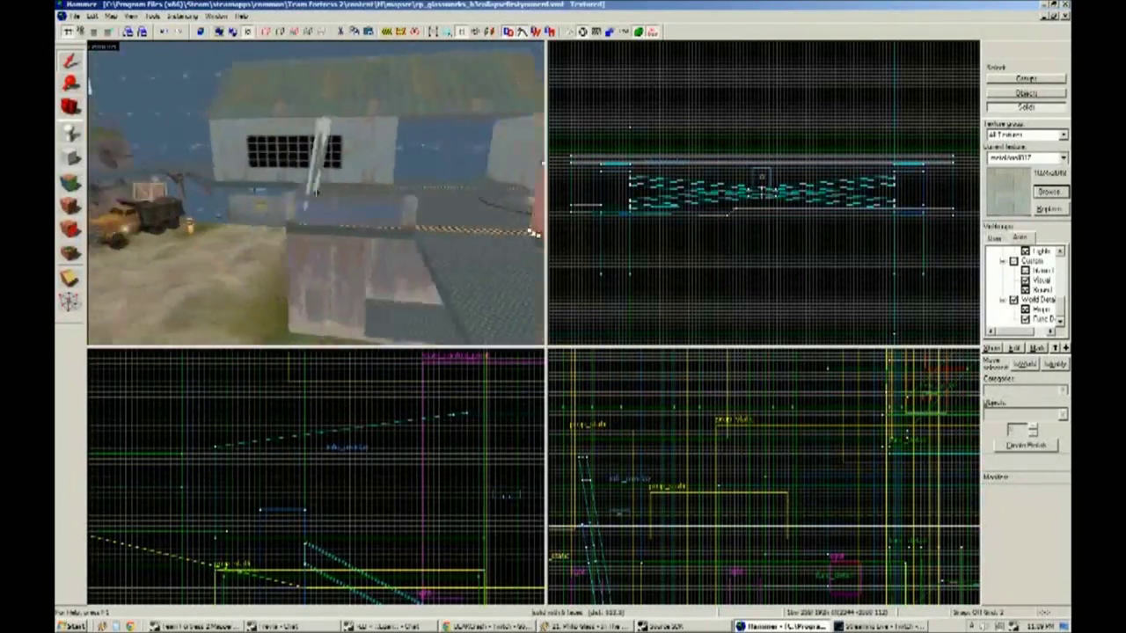
key("w")
key("shift+a")
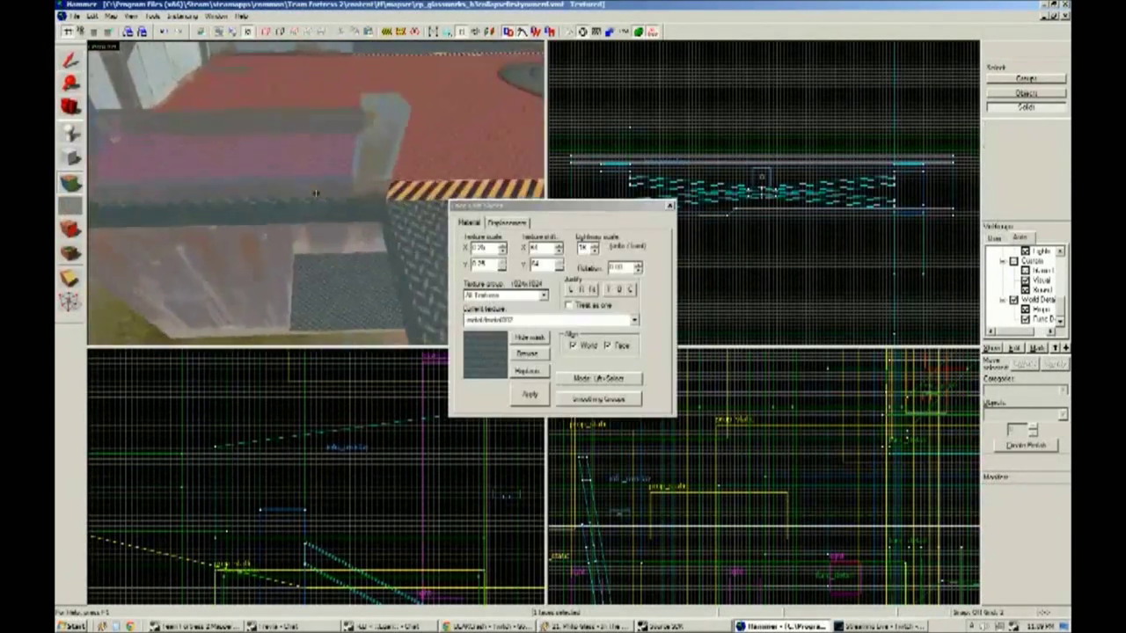
key("s")
key("shift+s")
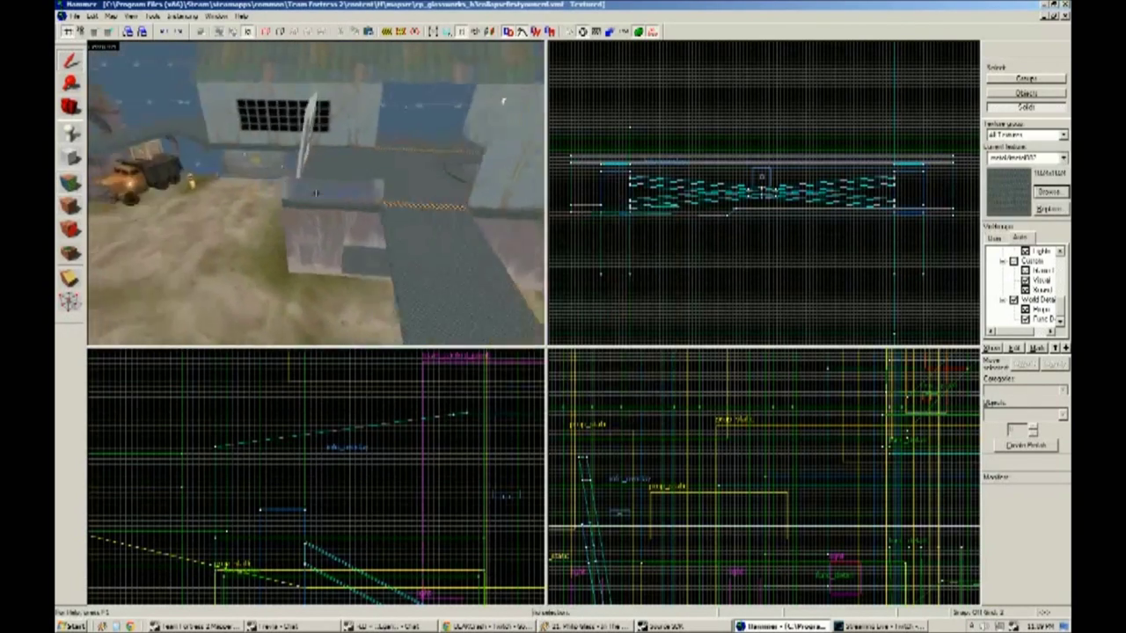
Build nodraw posts 8 units wide, 16 units long and 192 units high against the wall with the window.
key("w")
left_click(315, 191)
key("ctrl+shift+e")
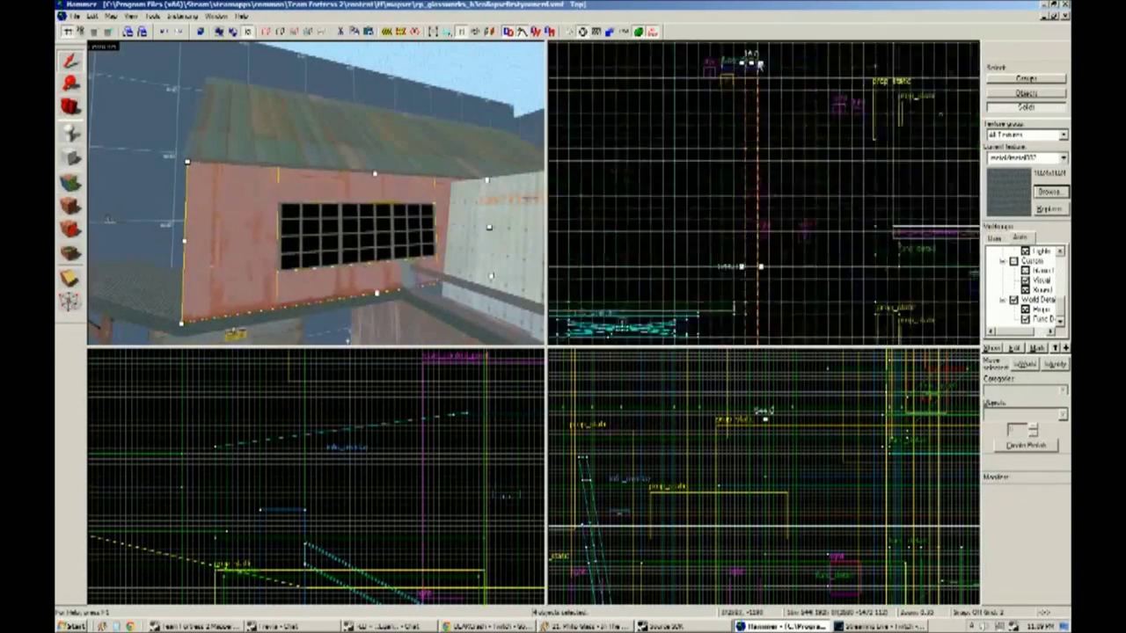
scroll(758, 65, "up", 3)
key("w")
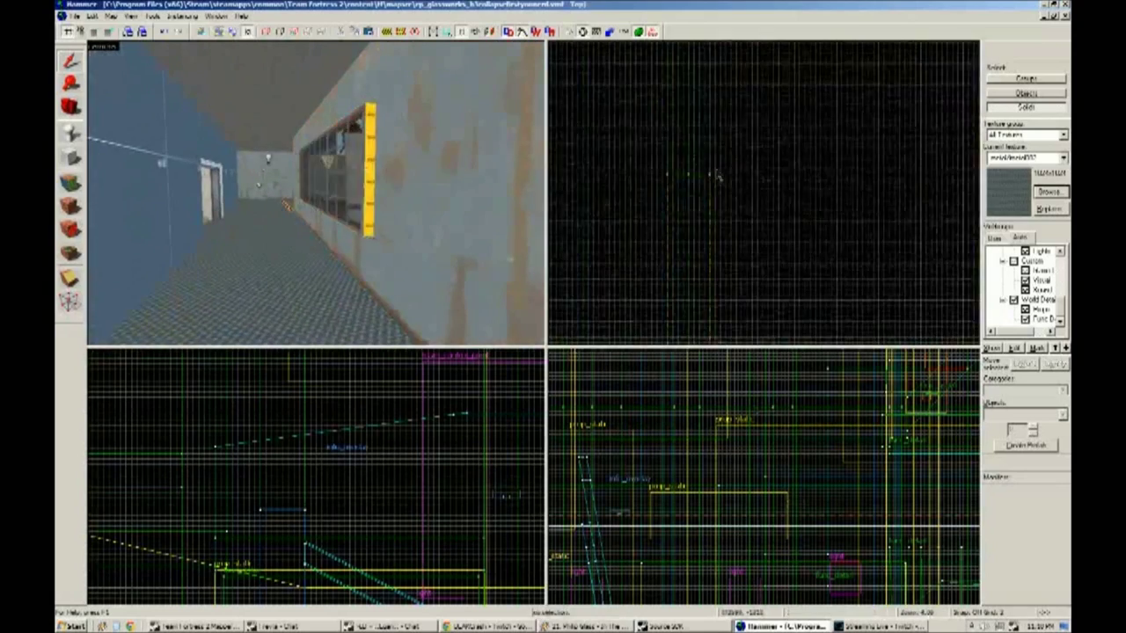
key("w")
left_click(579, 229)
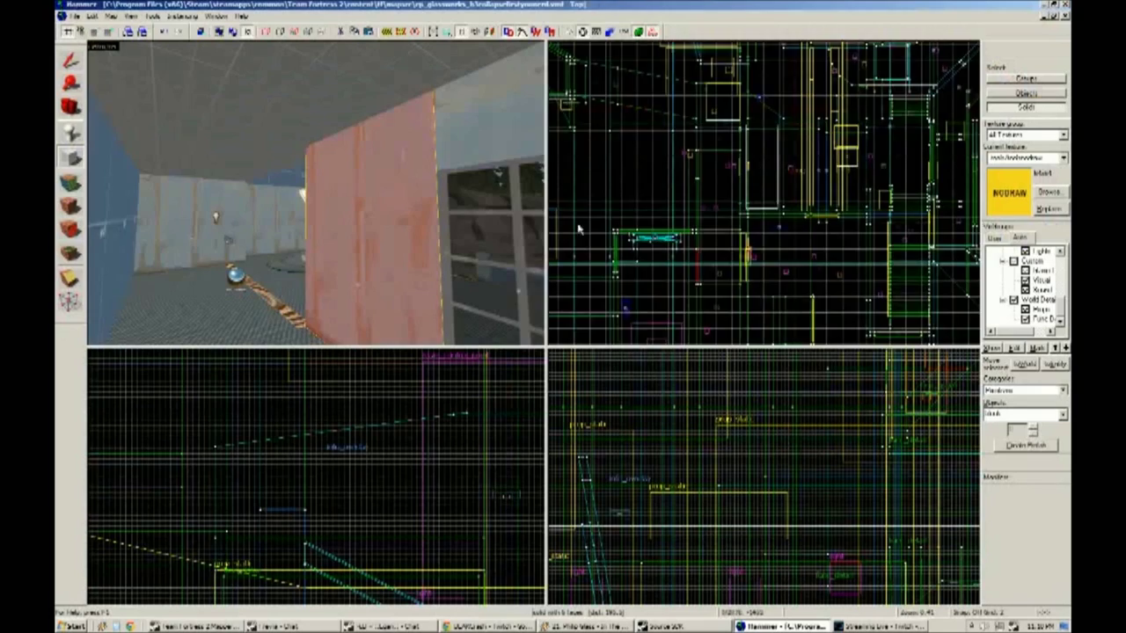
scroll(691, 234, "up", 3)
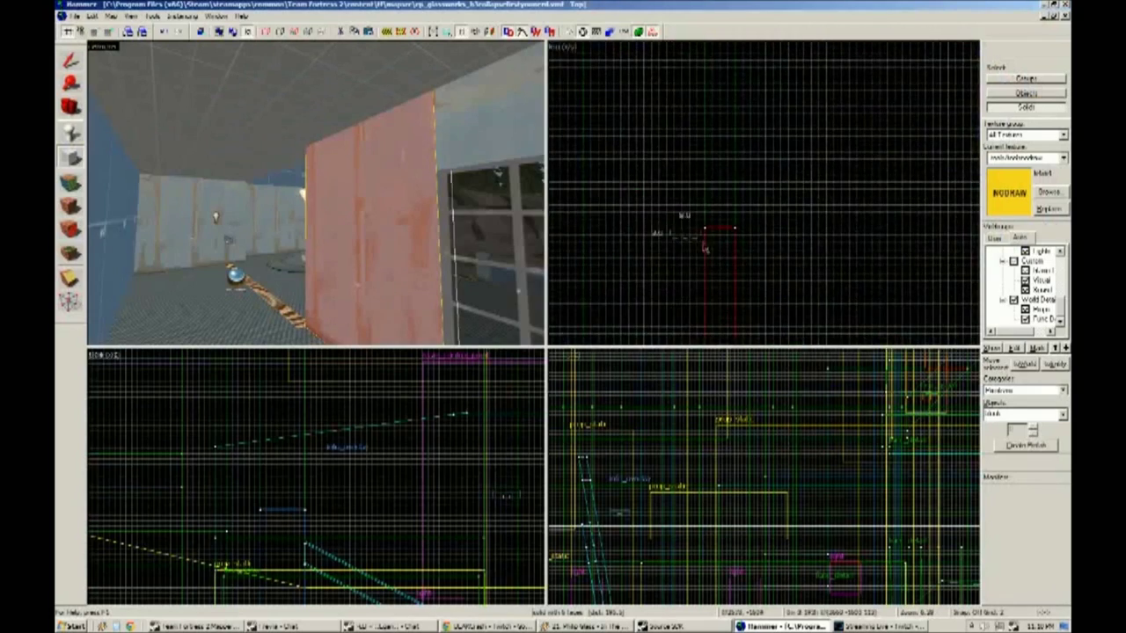
key("bracketright")
key("bracketright")
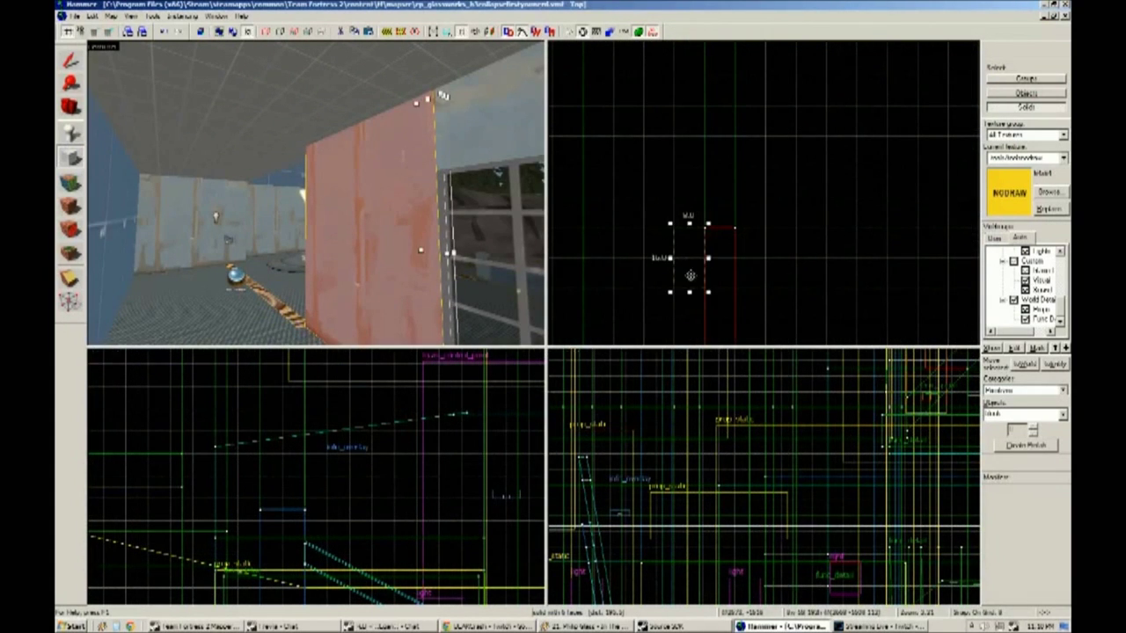
key("shift+s")
scroll(704, 158, "down", 3)
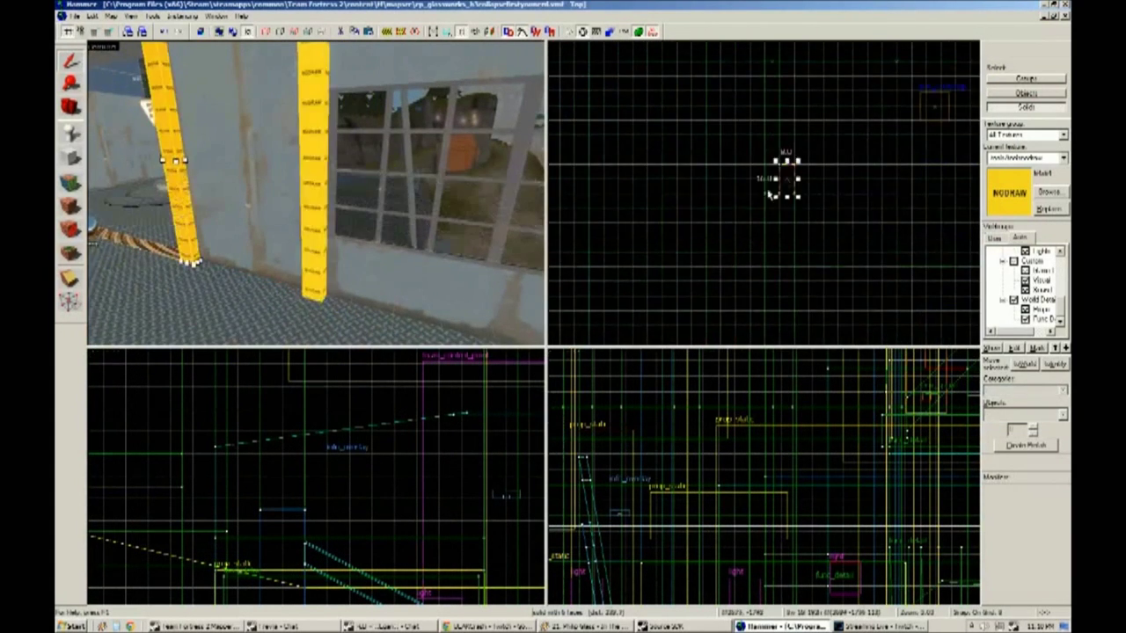
Shorten the tops of the nodraw posts and lay a long horizontal beam across them under the ceiling.
mouse_move(396, 189)
left_mouse_down()
mouse_move(314, 191)
mouse_move(307, 281)
mouse_move(238, 256)
mouse_move(264, 264)
left_mouse_up()
scroll(764, 441, "up", 2)
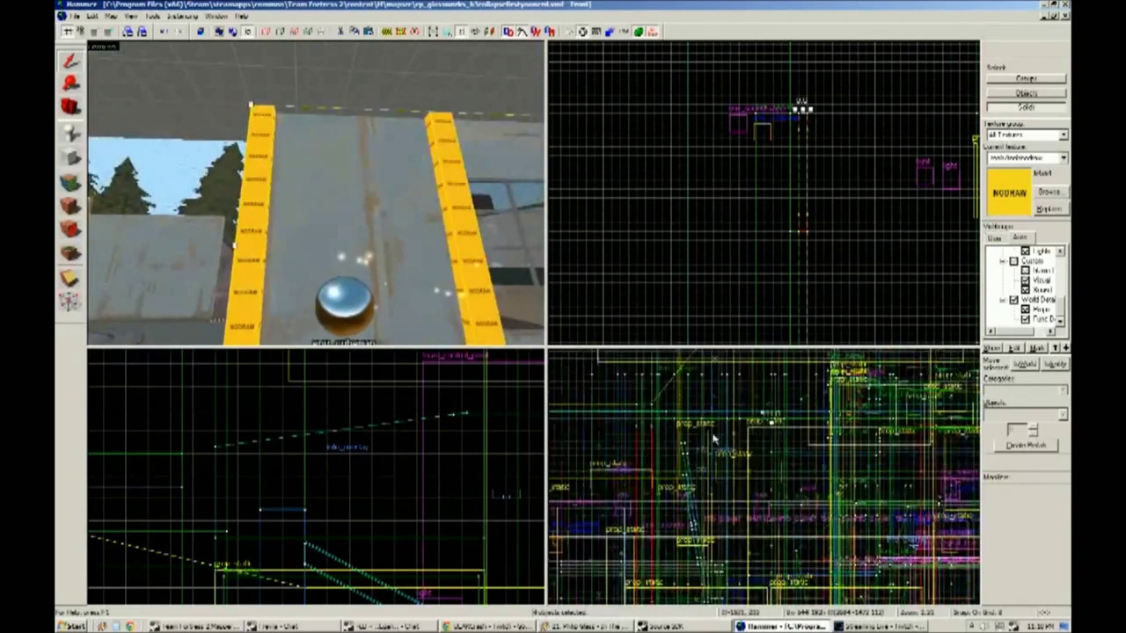
scroll(623, 455, "down", 5)
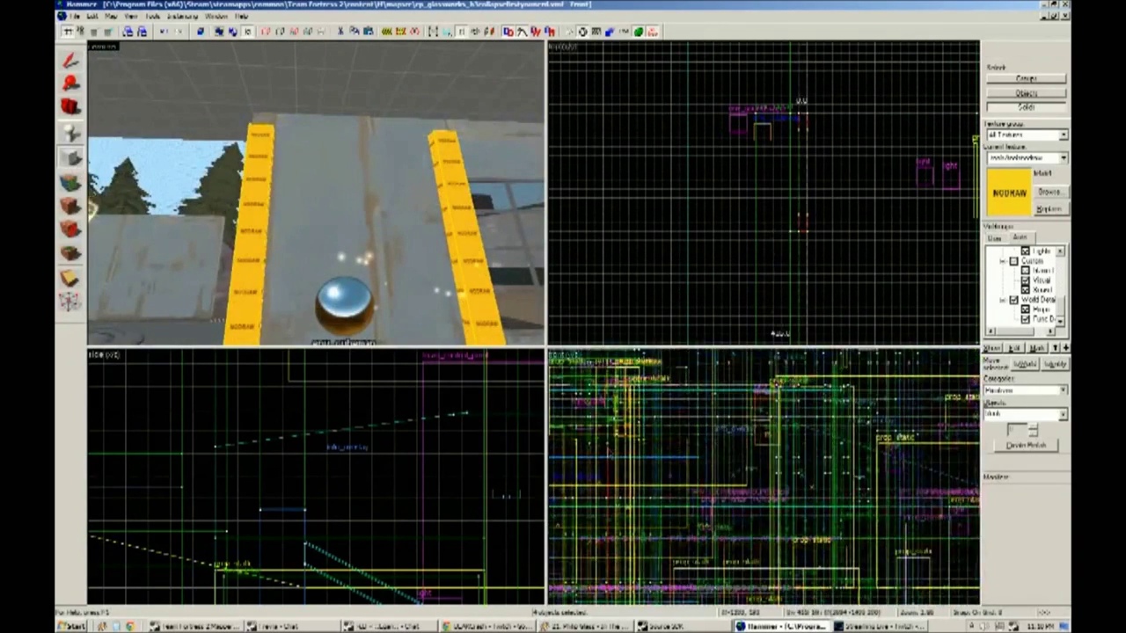
left_click(359, 127)
left_click_drag(359, 121, 78, 158)
Add a horizontal nodraw crossbar between two of the posts and adjust its vertices.
mouse_move(301, 216)
left_mouse_down()
mouse_move(134, 208)
mouse_move(133, 231)
mouse_move(134, 208)
mouse_move(110, 207)
left_mouse_up()
scroll(802, 236, "up", 2)
mouse_move(378, 264)
left_mouse_down()
mouse_move(211, 126)
mouse_move(314, 195)
left_mouse_up()
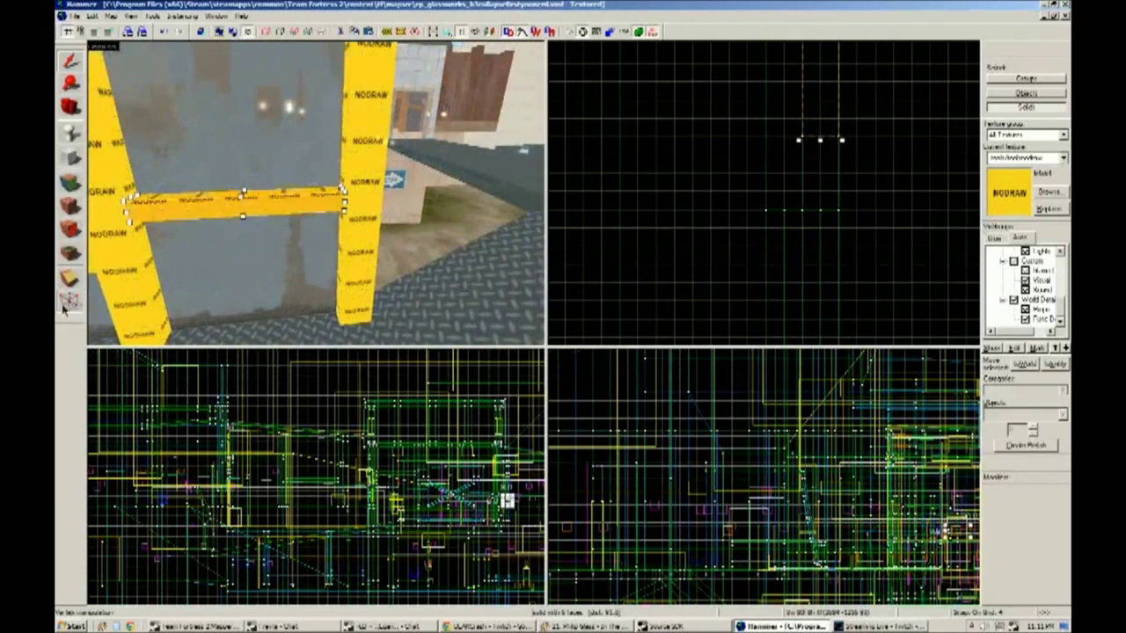
left_click(68, 301)
scroll(816, 494, "up", 3)
left_click_drag(240, 285, 314, 194)
Fit another nodraw crossbar low on the wall between the neighbouring pair of posts.
scroll(621, 471, "down", 2)
scroll(621, 470, "up", 3)
left_click_drag(334, 176, 352, 120)
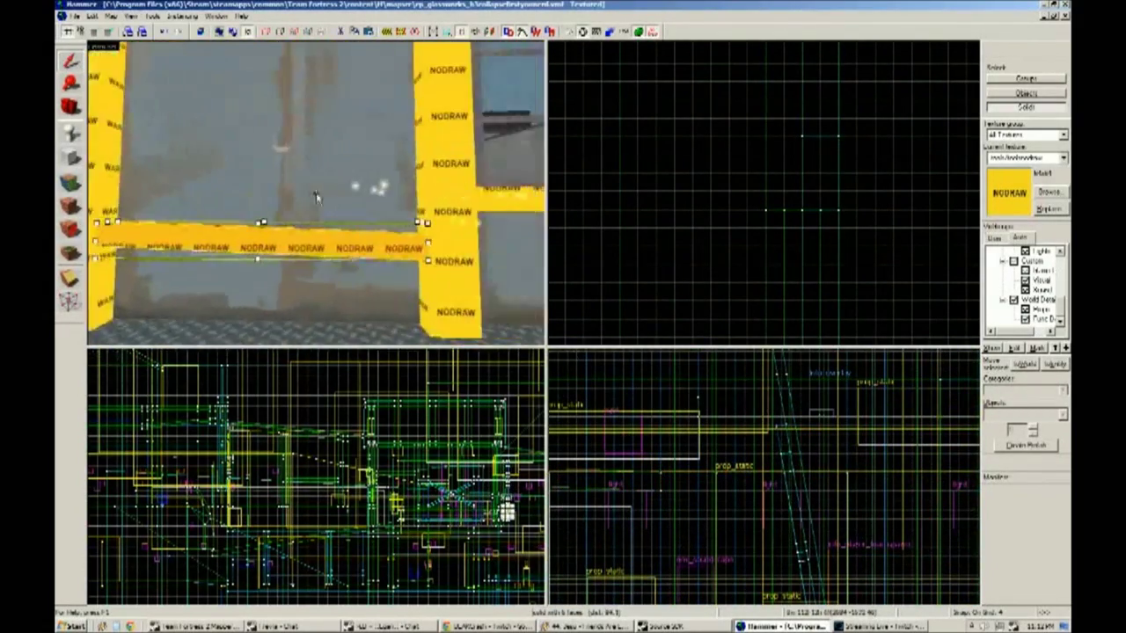
scroll(658, 439, "down", 2)
scroll(658, 440, "up", 4)
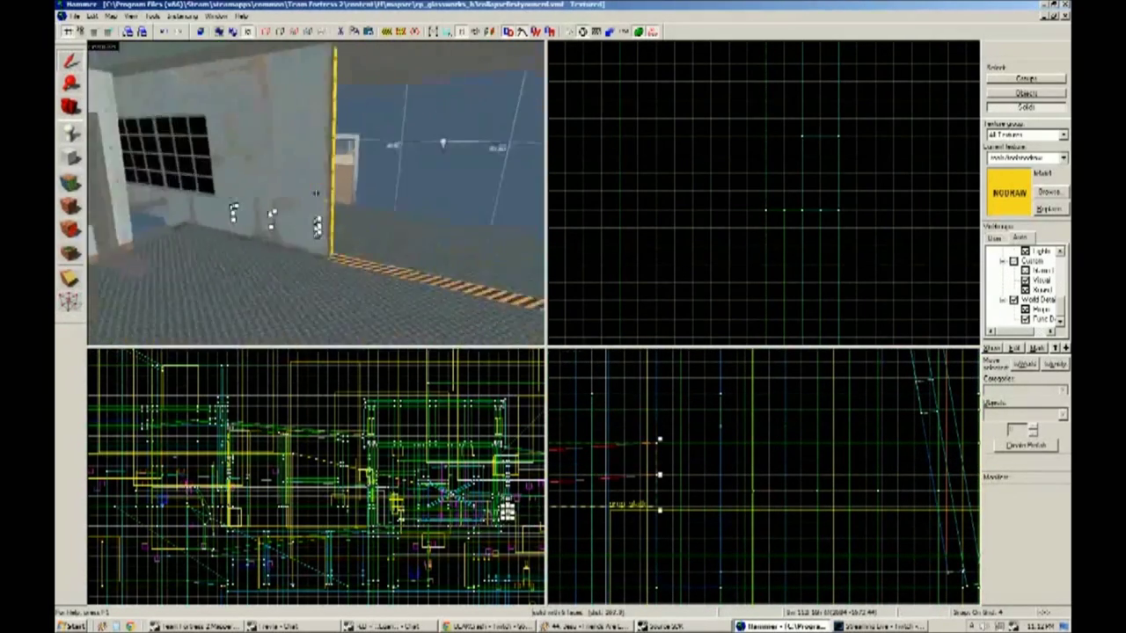
Apply metal/wall011g to the wall panels and a wood beam texture to the nodraw posts and crossbars.
key("shift+a")
left_click(529, 354)
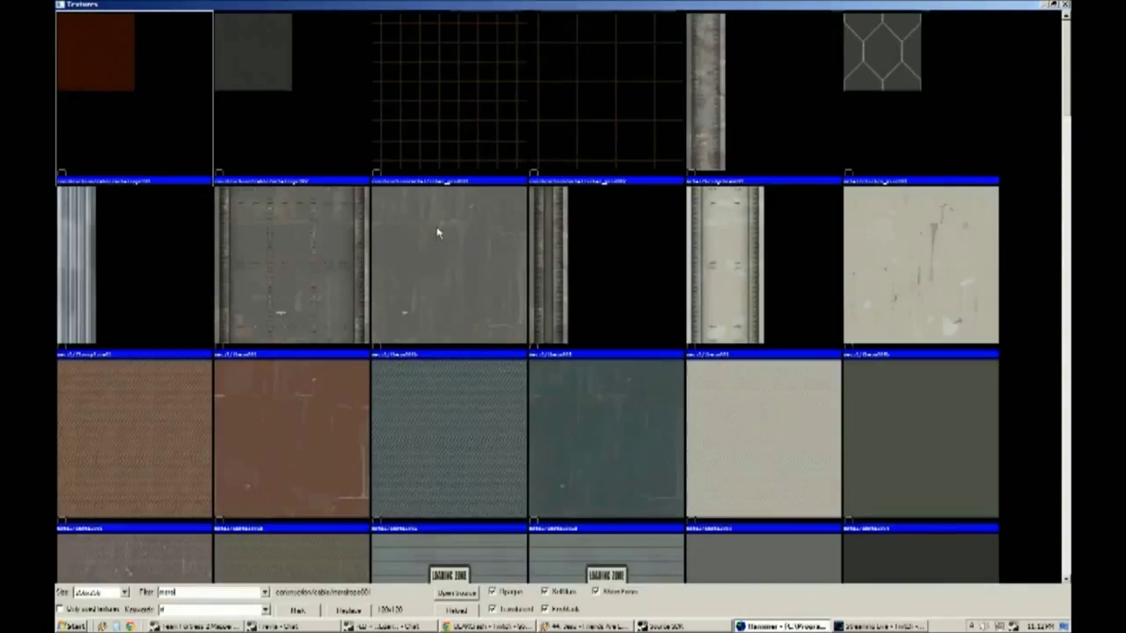
scroll(527, 299, "down", 10)
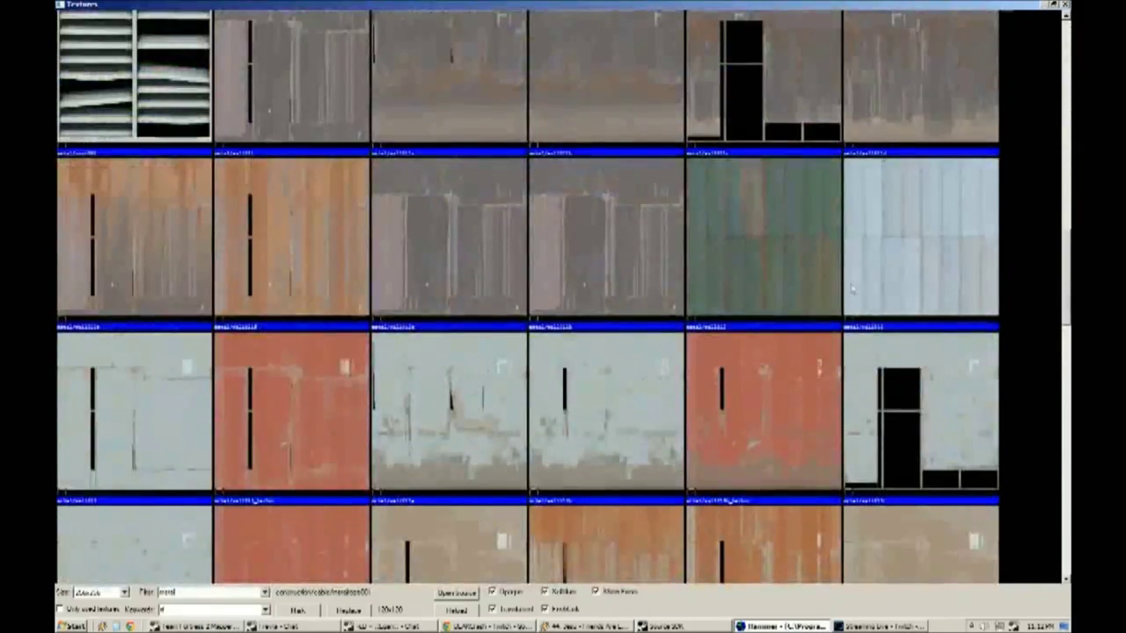
double_click(852, 289)
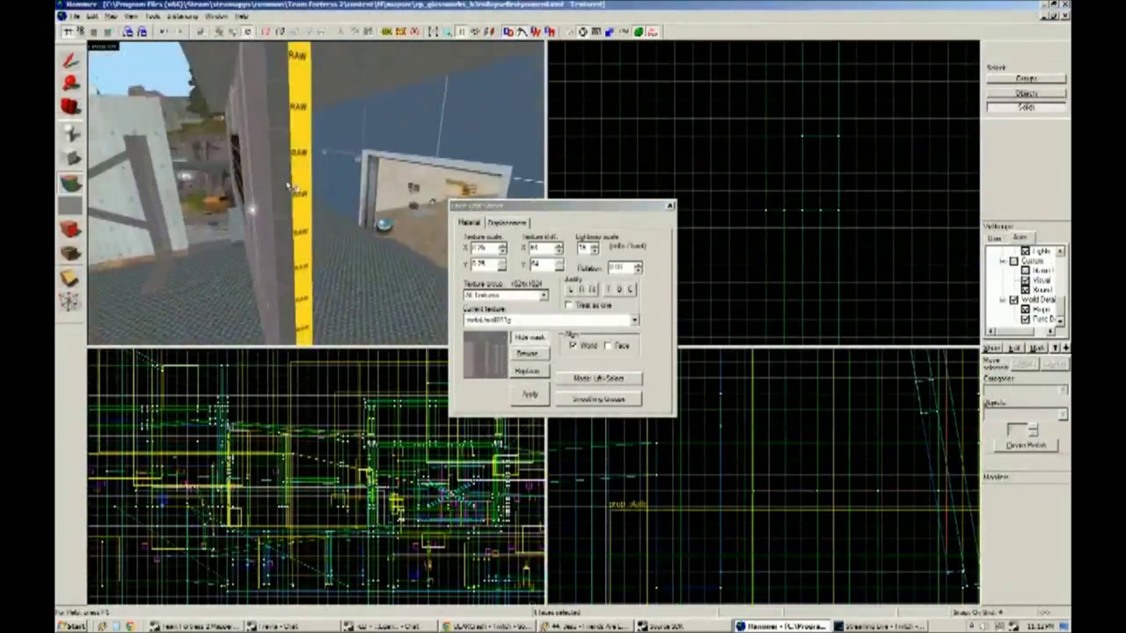
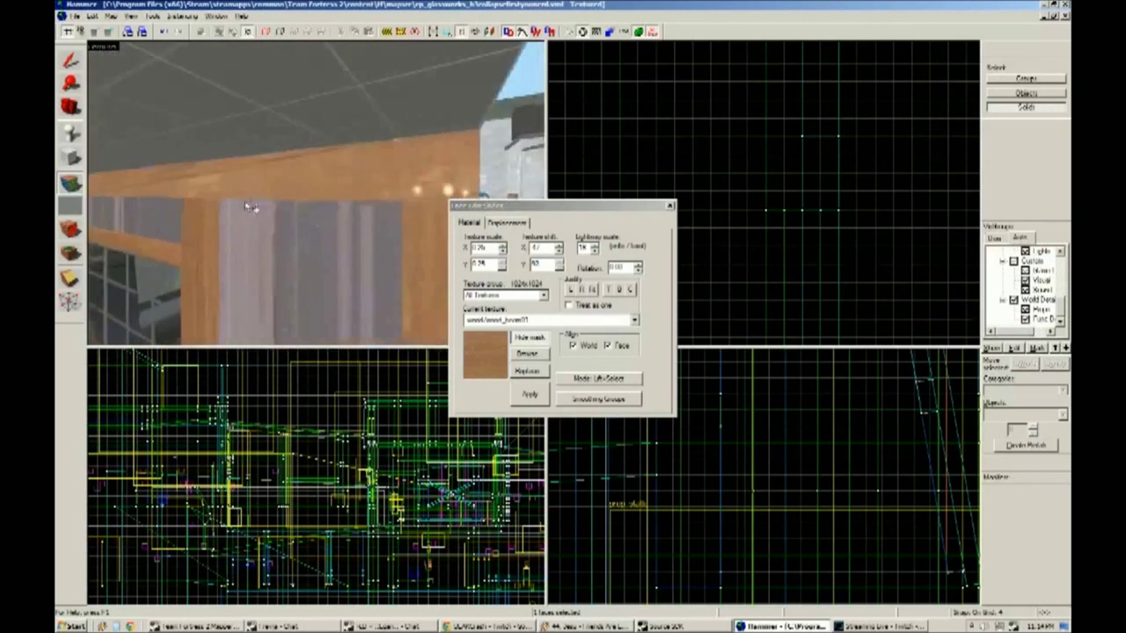
left_click(315, 203)
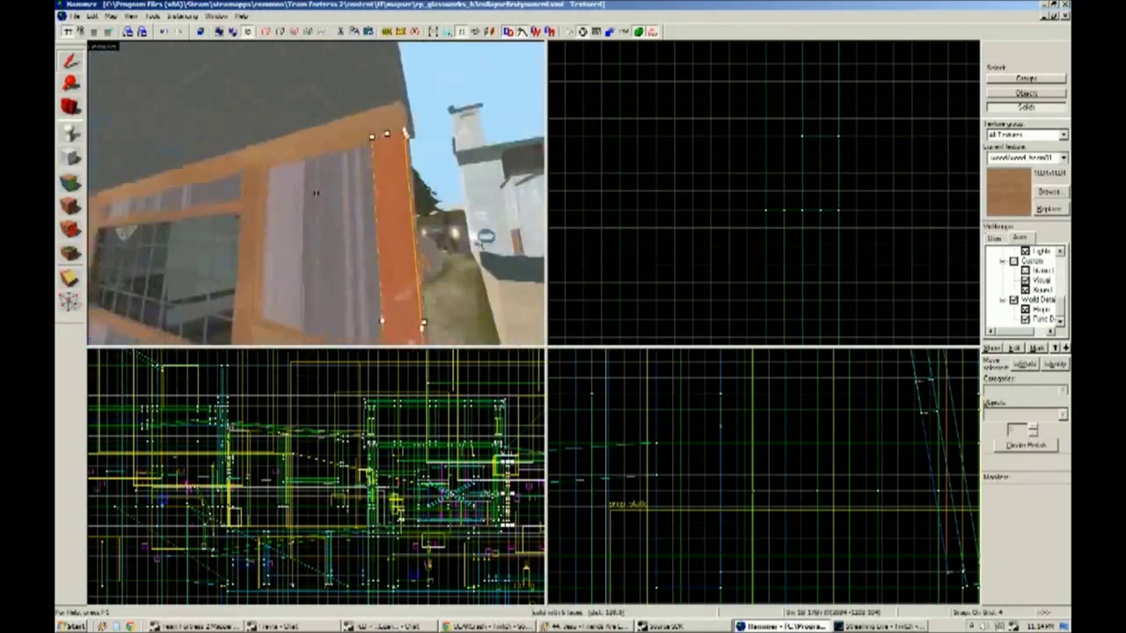
Set the static prop's world model under the roof beam to models/props_farm/wood_support001.mdl, found by filtering for support models.
left_click(704, 231)
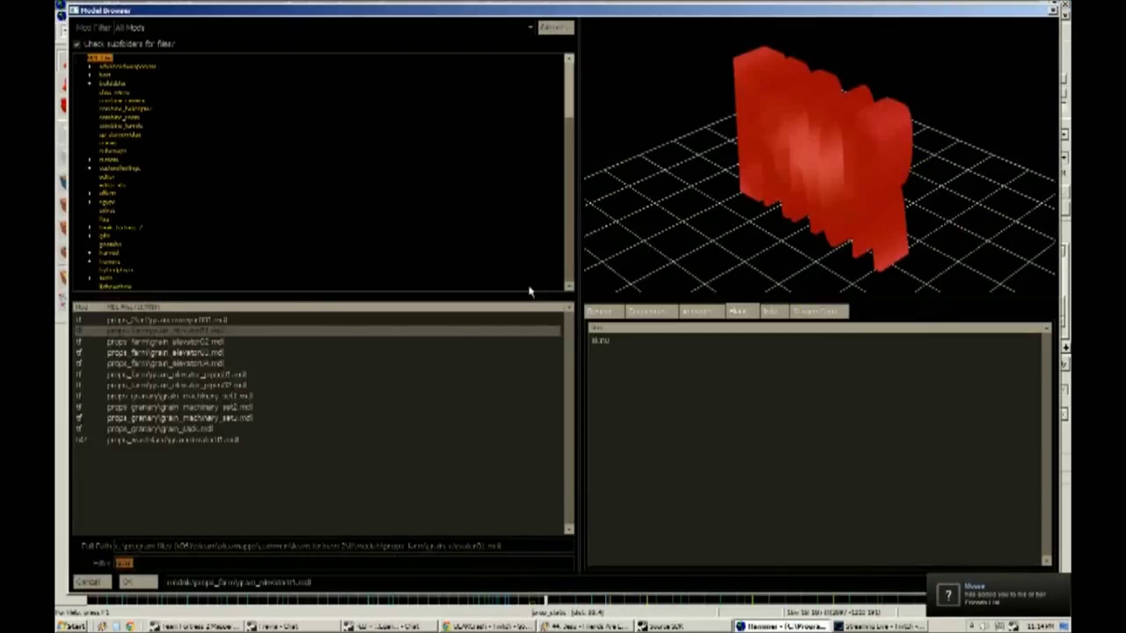
key("Down")
key("Down")
key("Down")
key("Down")
key("Down")
key("Down")
key("Down")
key("Down")
key("Down")
key("Down")
key("Down")
key("Down")
key("Down")
key("Down")
key("Down")
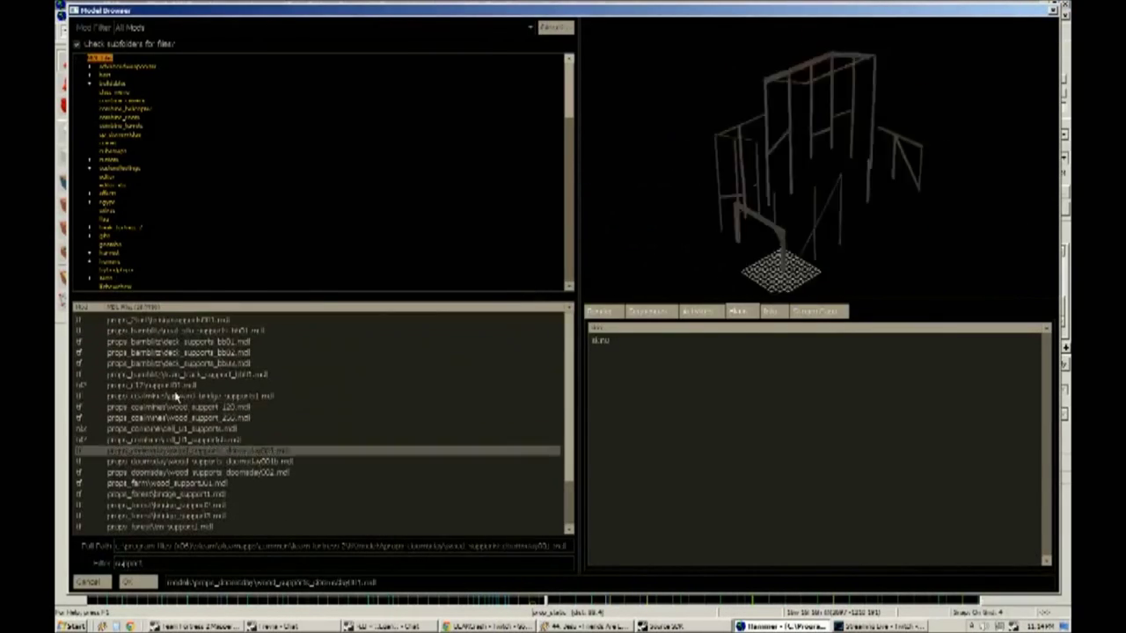
key("Return")
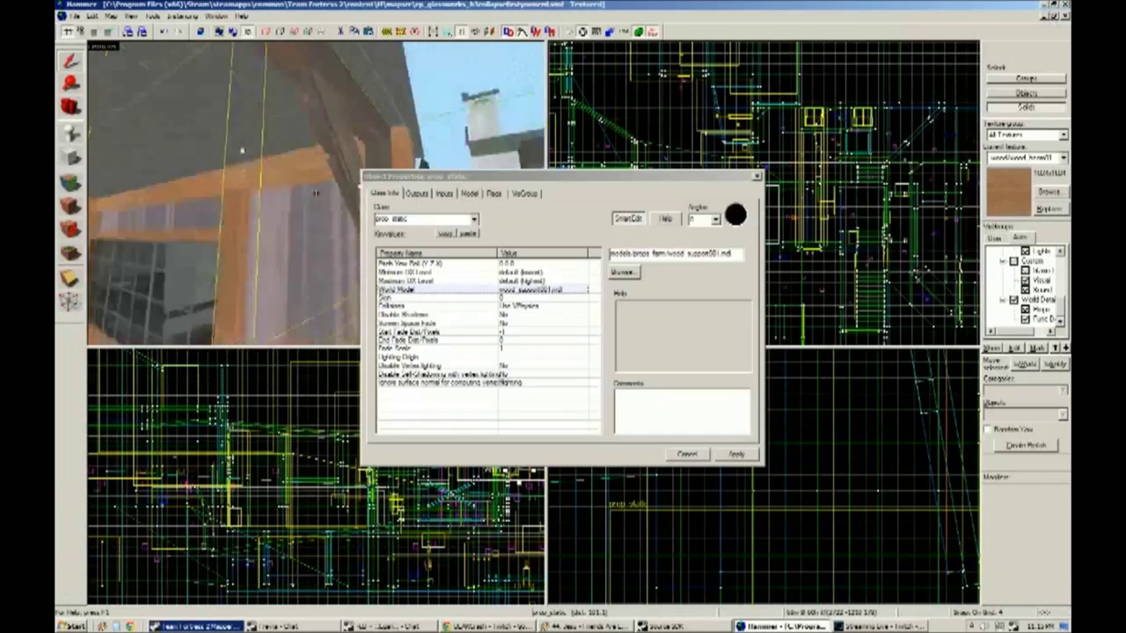
left_click(729, 220)
Build nodraw brace brushes at the end post: a horizontal arm, a short vertical piece and a diagonal matching the wood support prop.
key("shift+e")
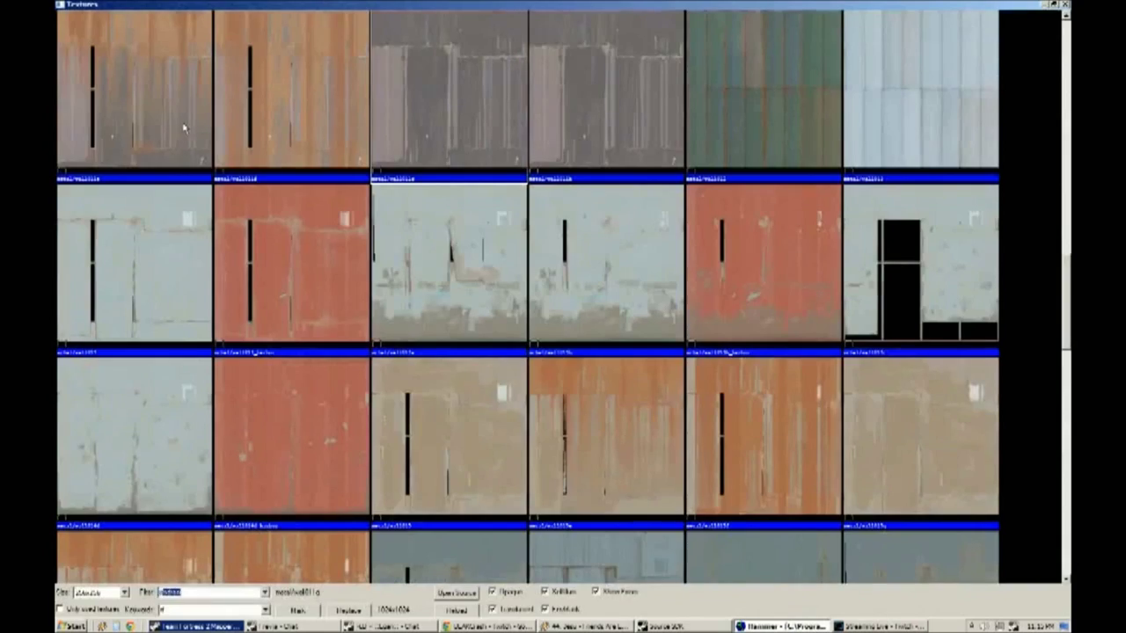
double_click(82, 200)
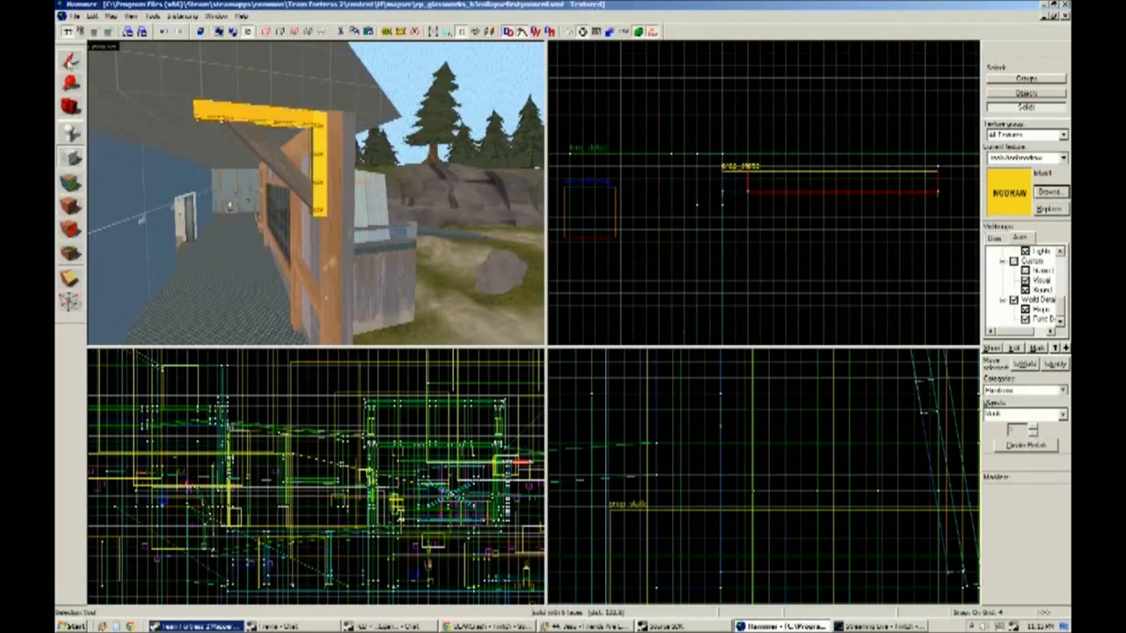
left_click(112, 16)
left_click(167, 221)
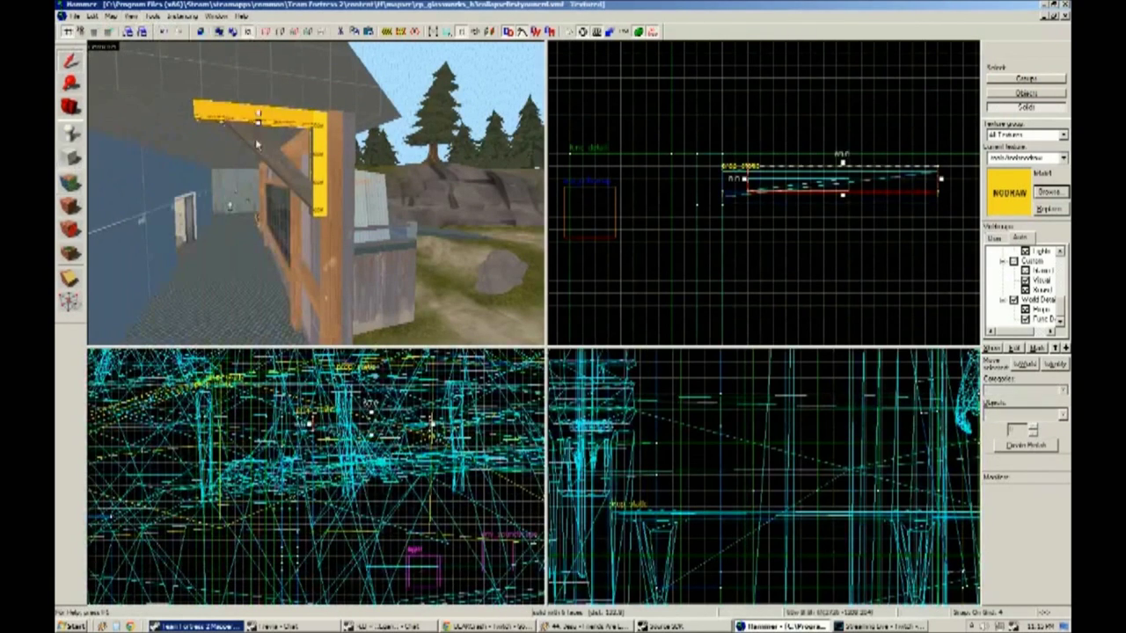
left_click(94, 261)
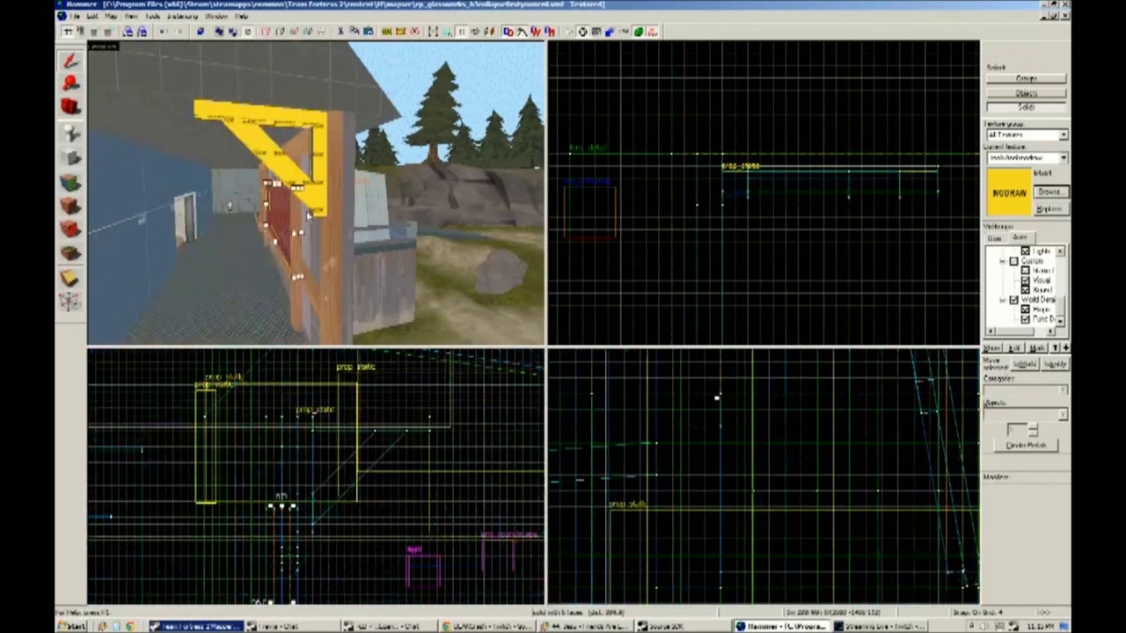
Apply the wood/wood_beam01 texture to the nodraw brace pieces at the end post.
key("shift+a")
left_click(349, 188)
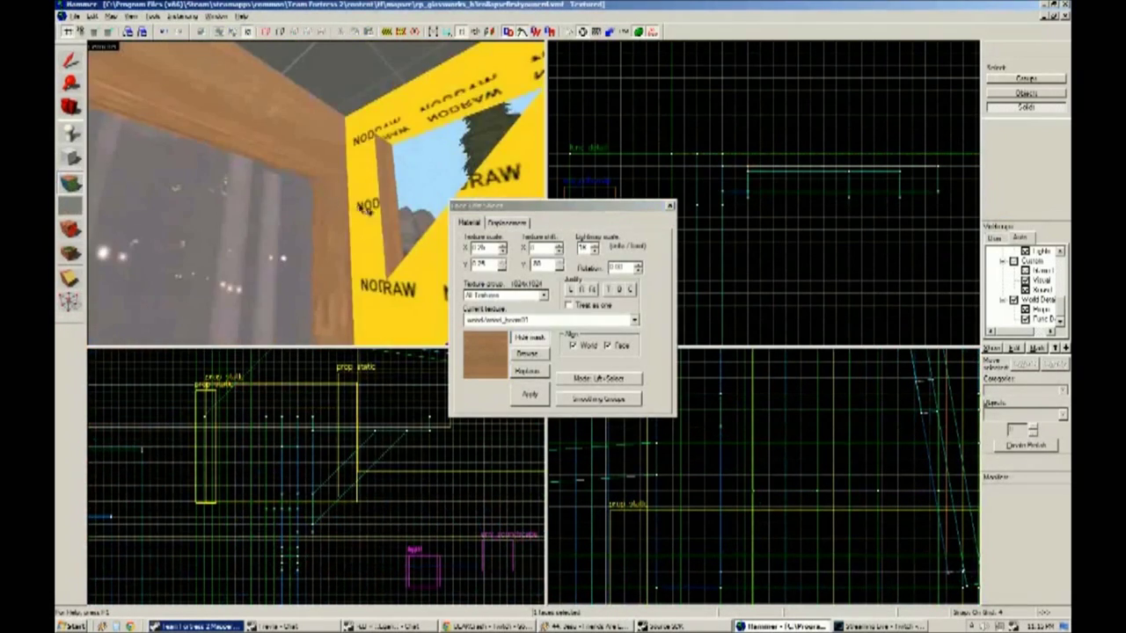
left_click_drag(316, 191, 425, 166)
key("shift+s")
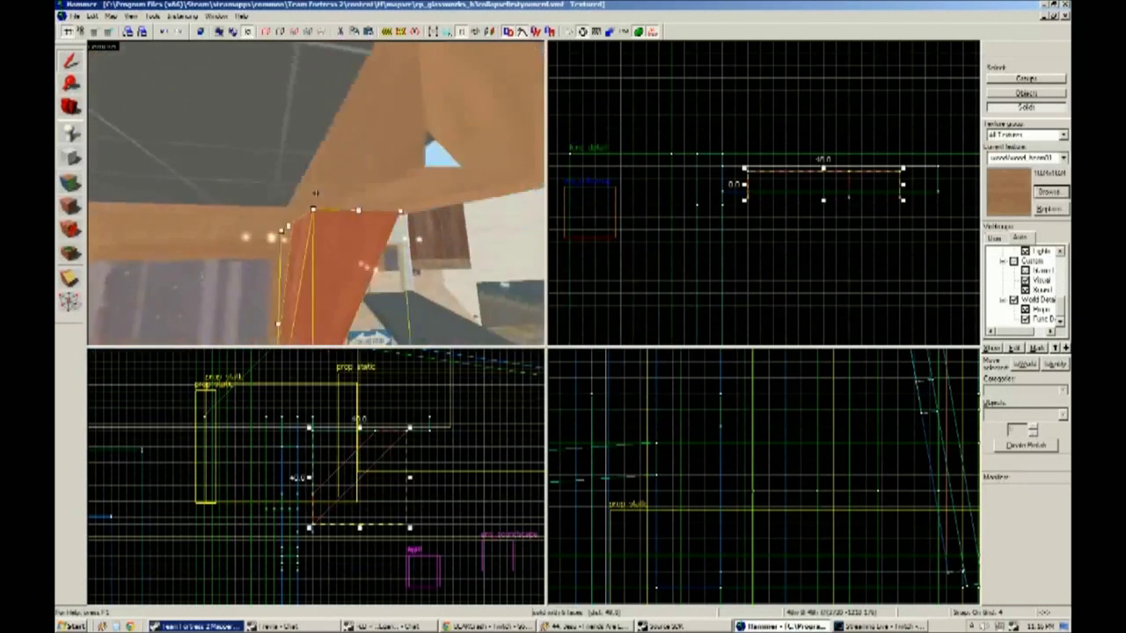
Adjust the diagonal brace's thickness on a finer grid and check its wood texture from the walkway.
left_click_drag(316, 192, 880, 156)
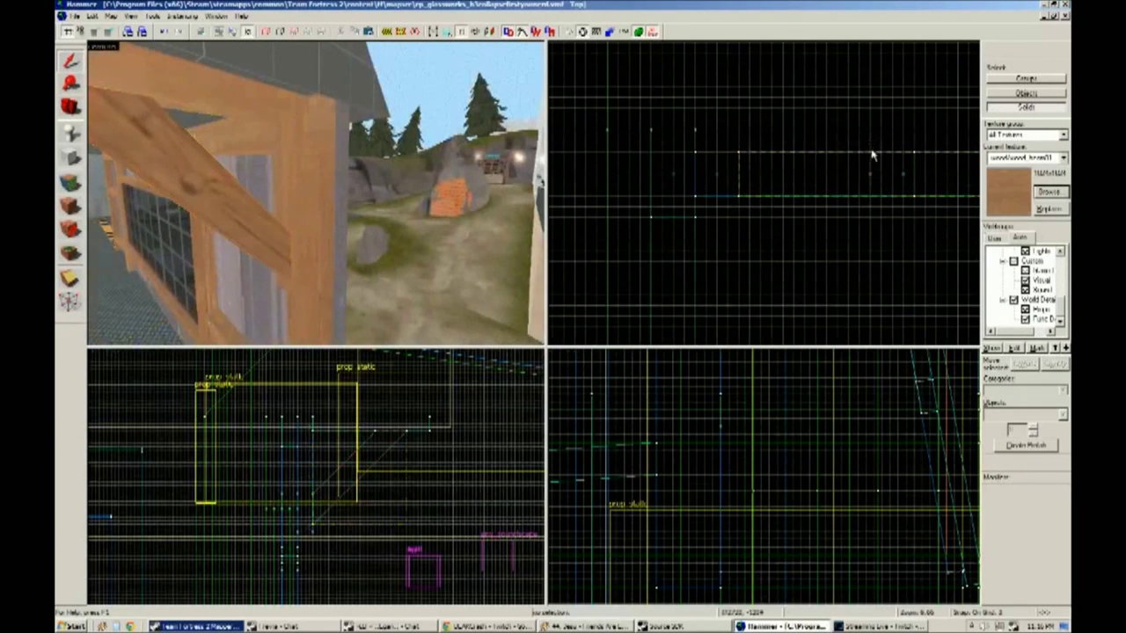
key("z")
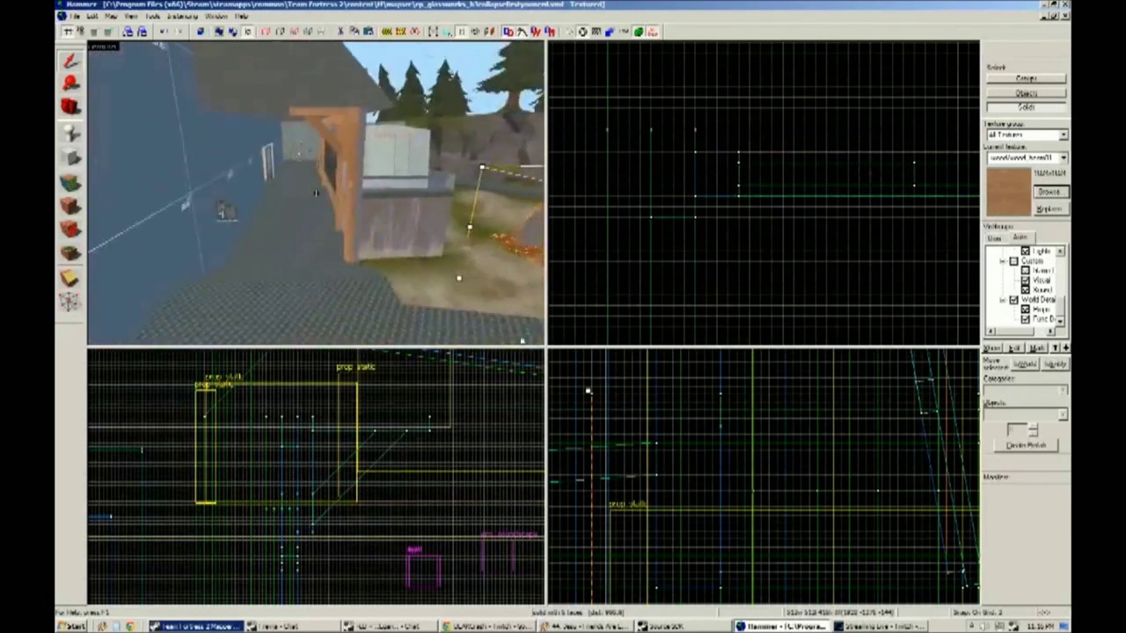
key("shift+a")
left_click_drag(316, 194, 369, 189)
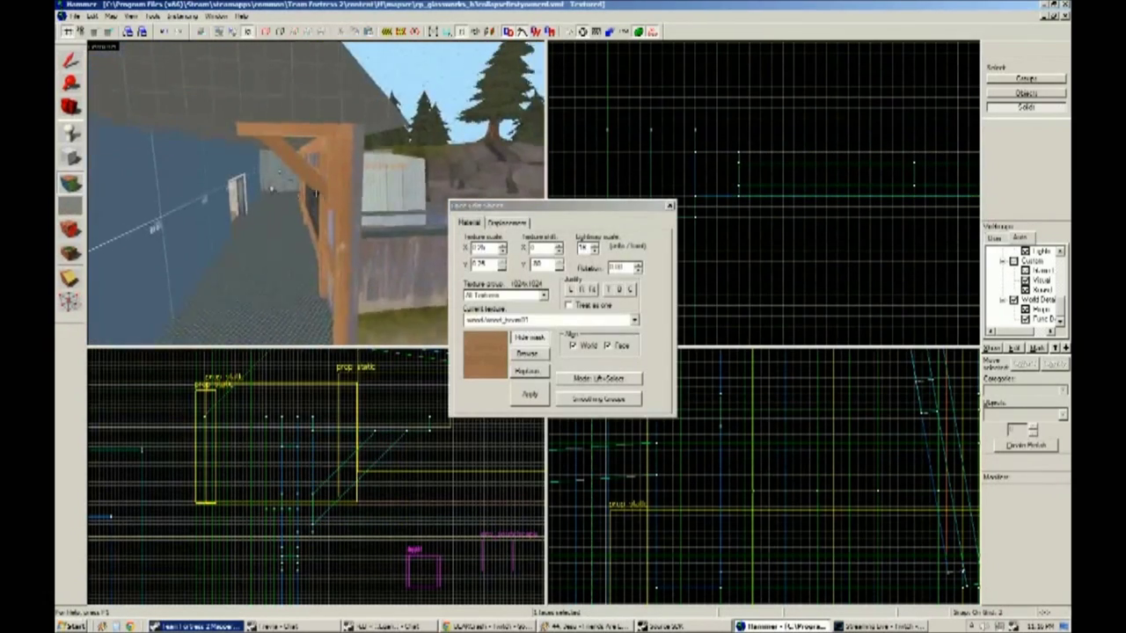
Check the chat on the Twitch stream page in the browser, and return to Hammer.
left_click(194, 626)
left_click(488, 626)
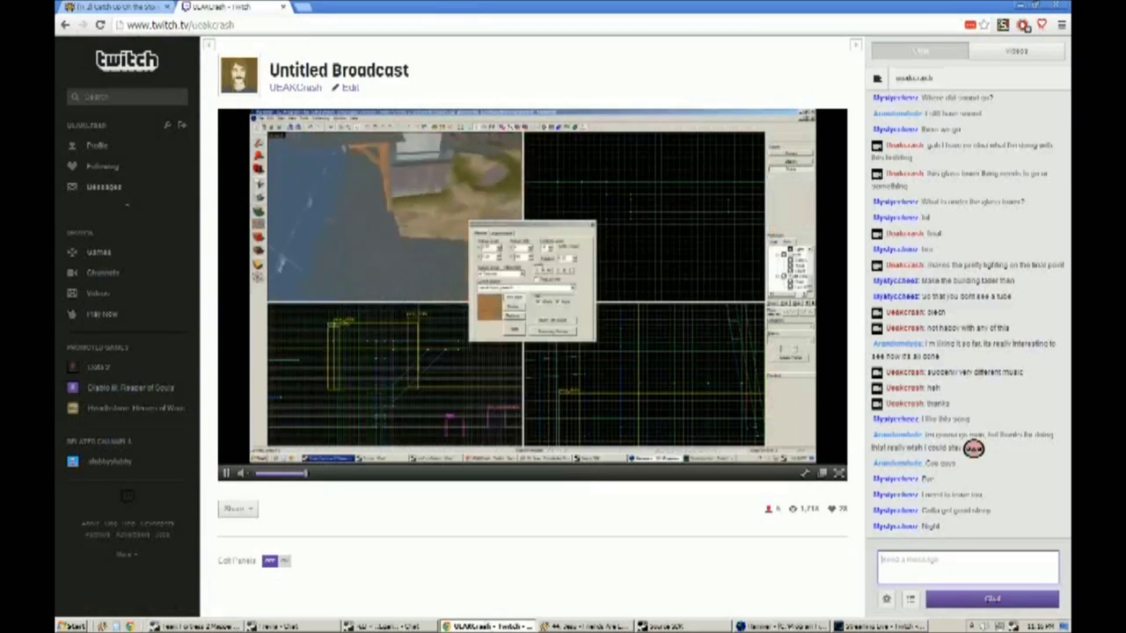
key("alt+Tab")
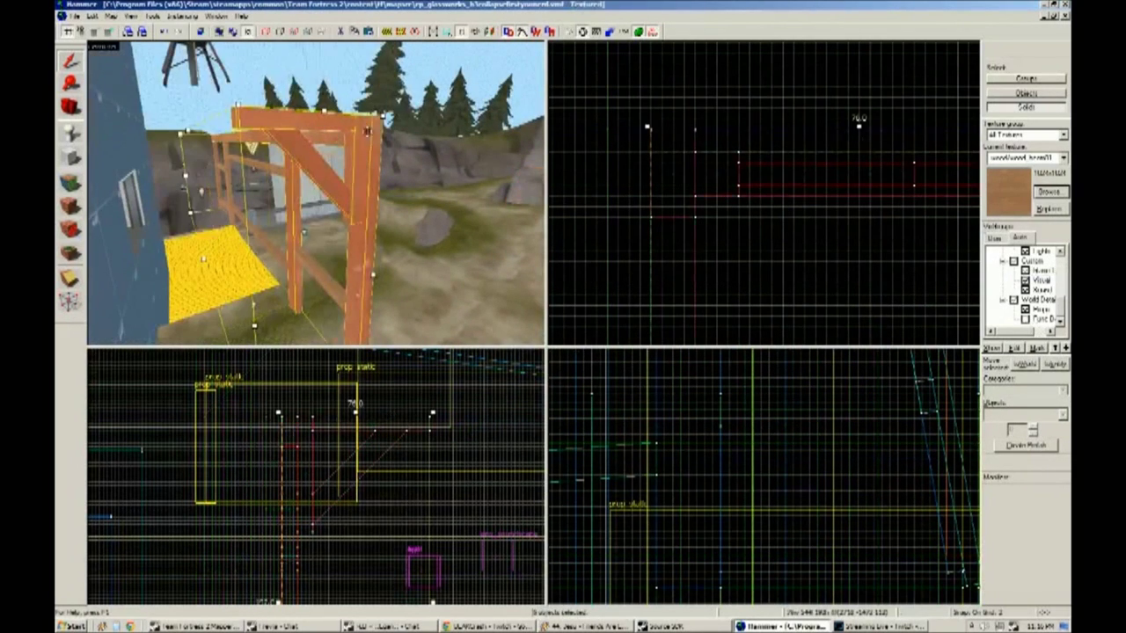
Select the crossed brace beams on the leaning metal fence and tie them to a func_lod entity.
key("alt+Return")
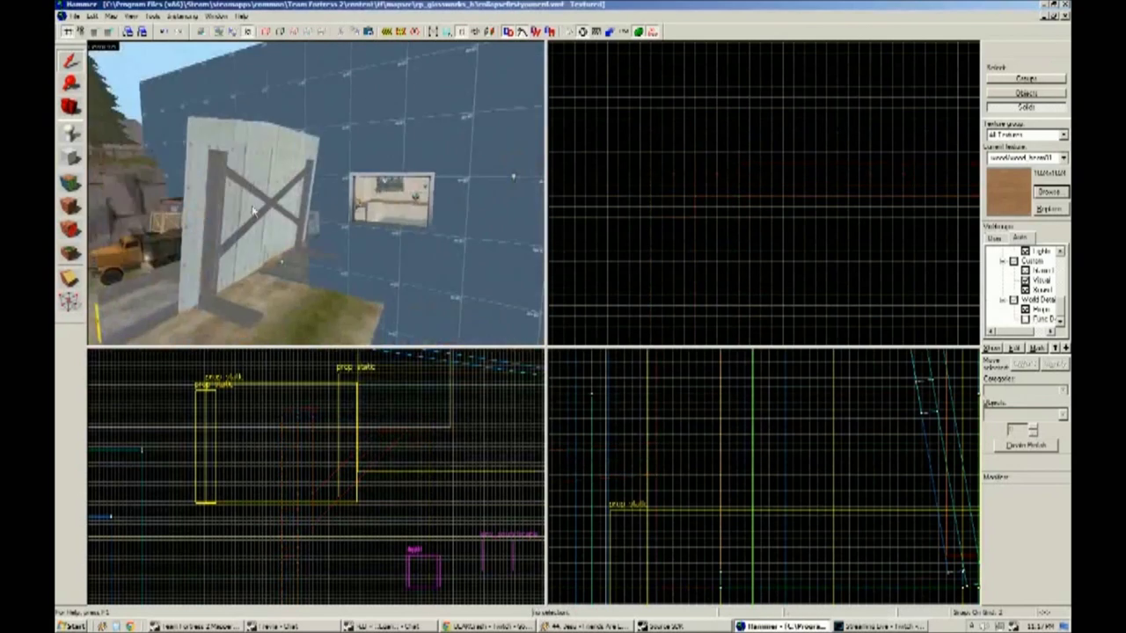
left_click(316, 192)
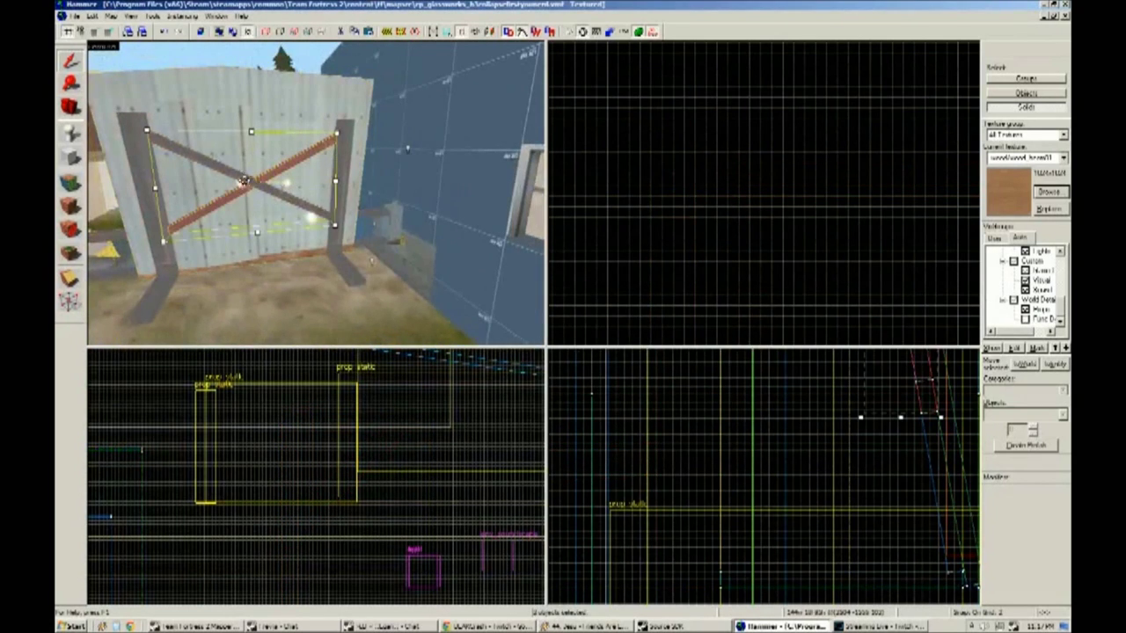
key("ctrl+t")
type("func_lod")
left_click(406, 272)
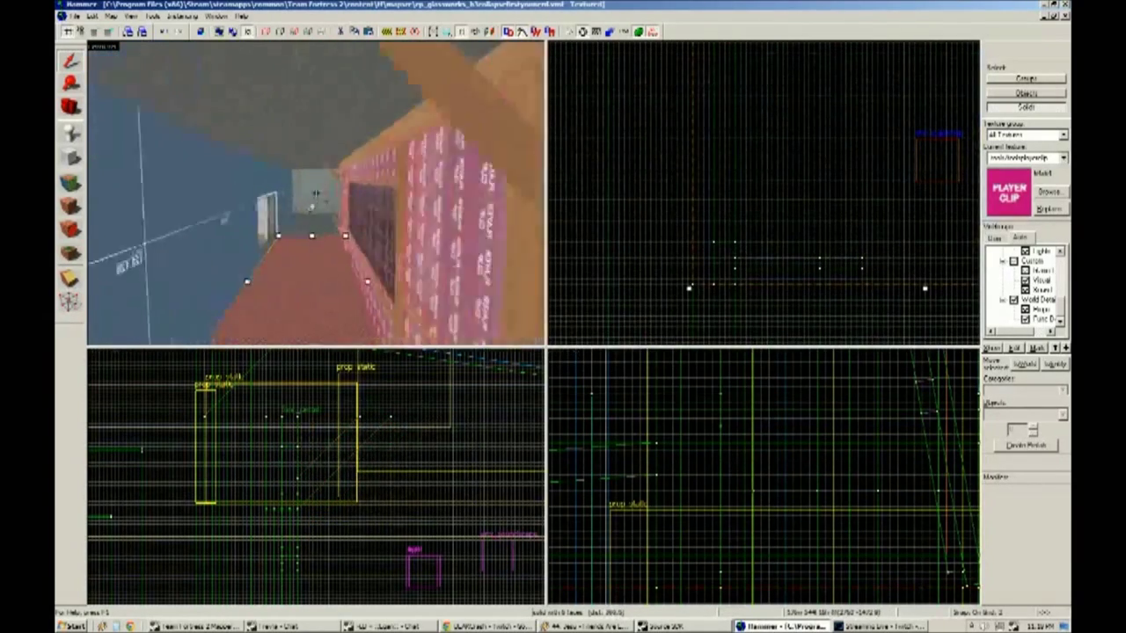
Pick up the wood/wood_beam01 texture from the framing and metal/wall011g from the wall panel beside the grid window.
key("shift+a")
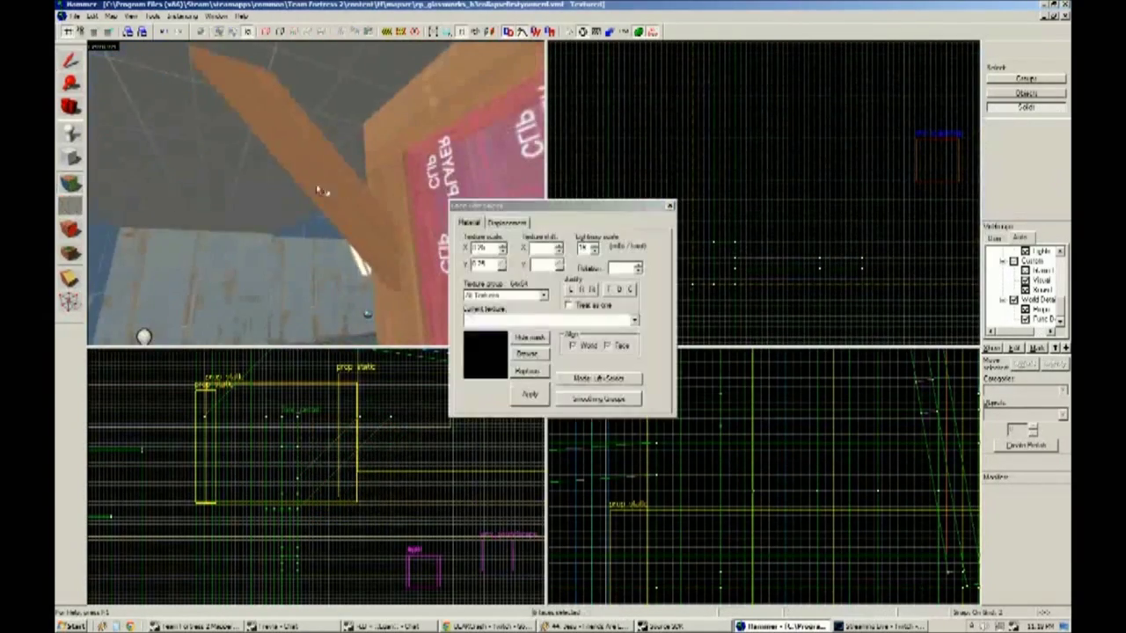
key("shift+s")
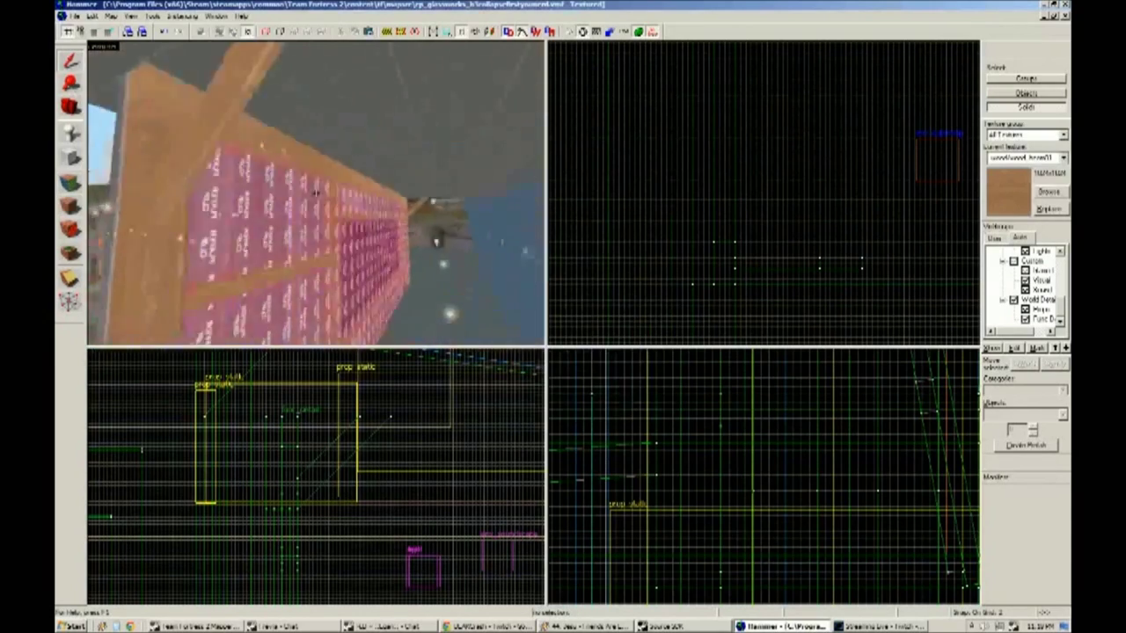
key("shift+a")
left_click(196, 237)
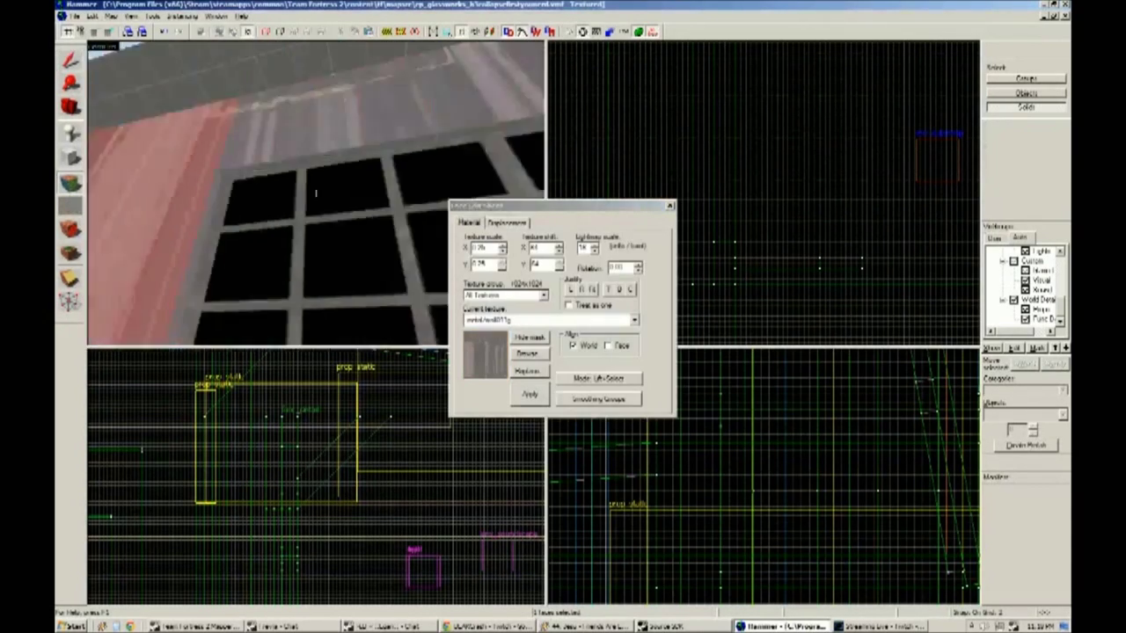
key("shift+s")
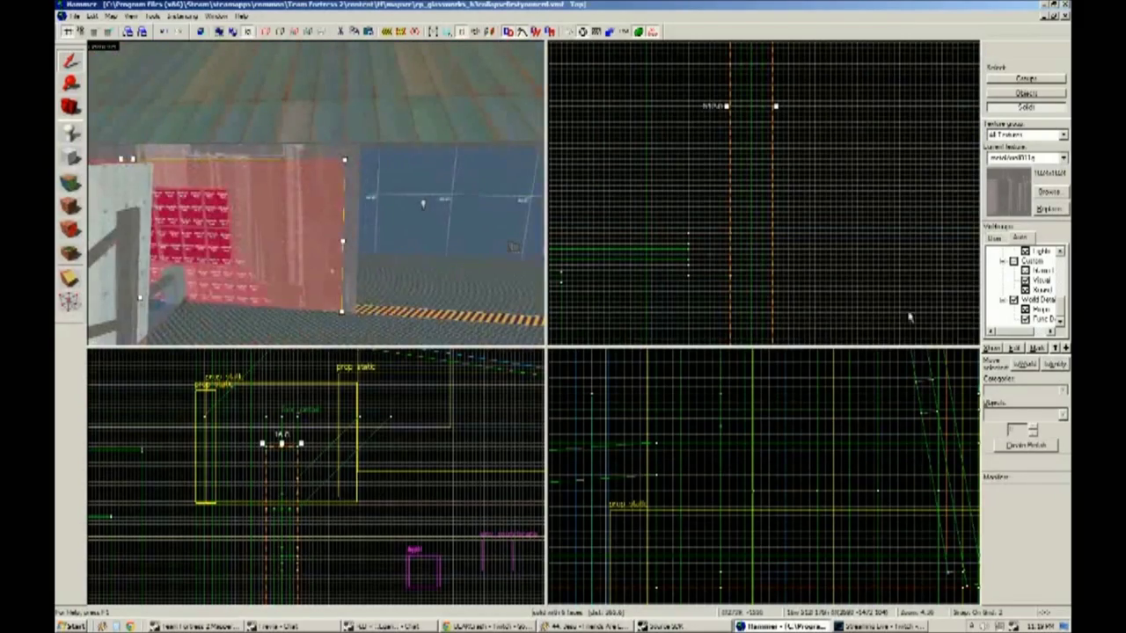
Make nodraw the current texture and block out a thin brush along the metal wall beside the control point.
key("alt+Tab")
key("alt+Tab")
key("w")
key("w")
scroll(763, 194, "down", 5)
scroll(763, 193, "up", 8)
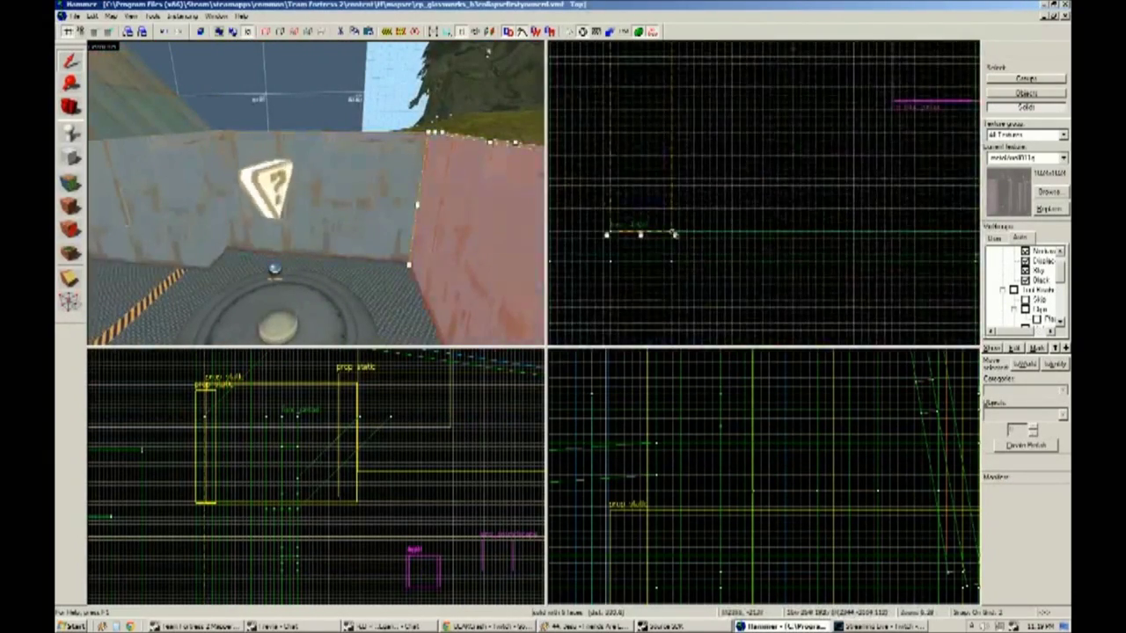
left_click(1045, 193)
double_click(132, 88)
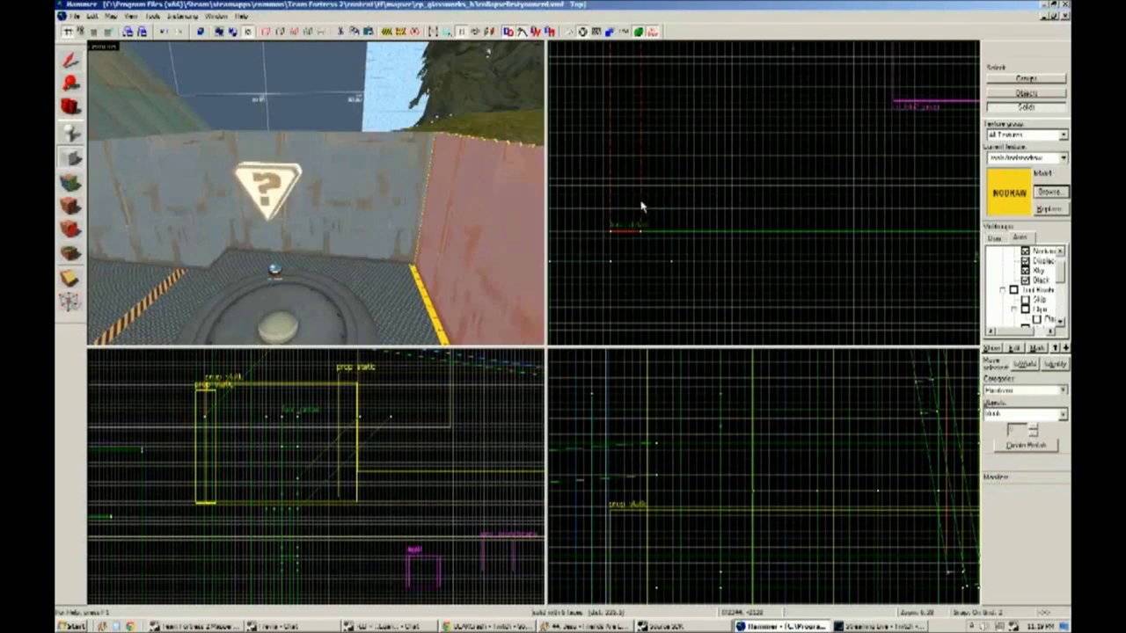
Place upright nodraw posts at the corners of the metal walls around the control point.
key("shift+a")
key("Escape")
left_click(694, 154)
scroll(666, 235, "up", 3)
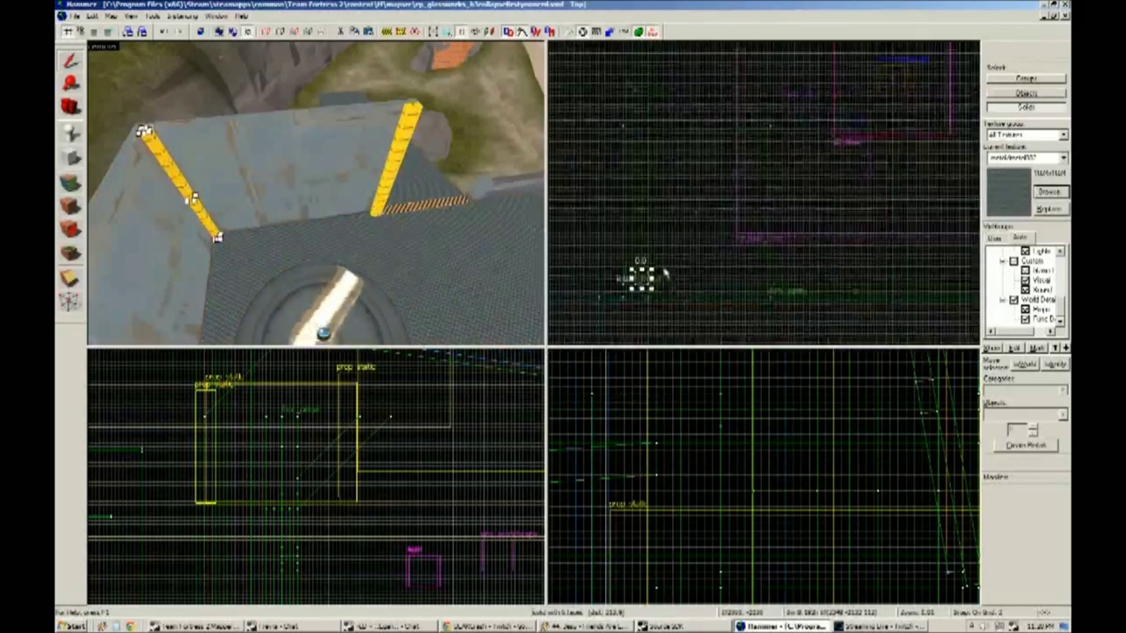
key("shift+b")
scroll(769, 186, "up", 3)
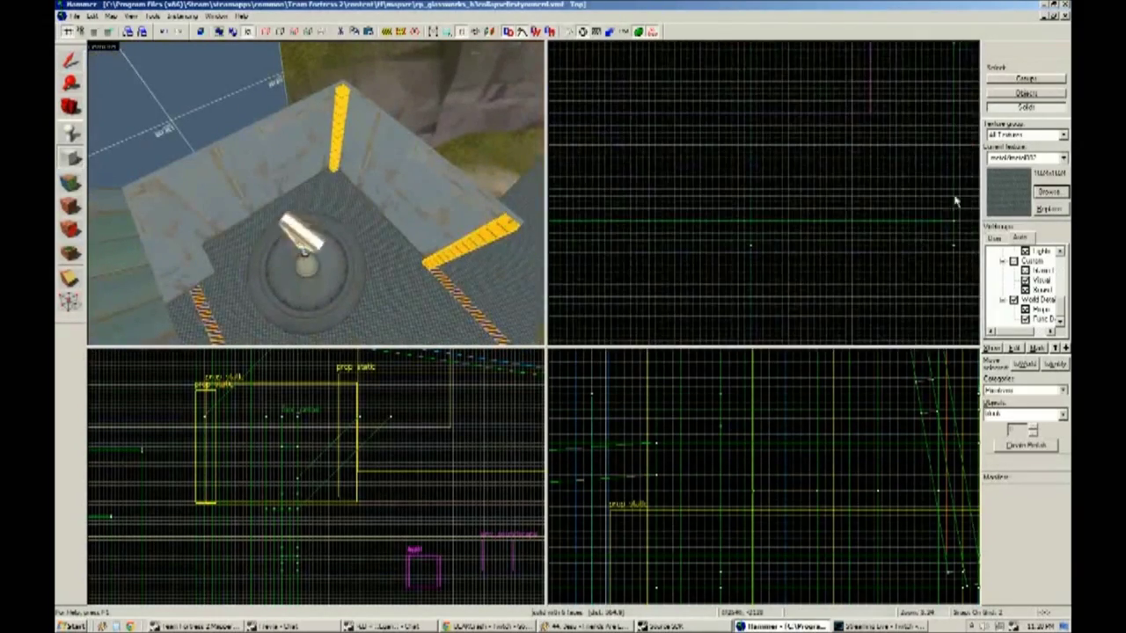
Apply a blue-grey panelled harbor metal wall texture to the outer face of the control point's wall.
key("shift+s")
key("z")
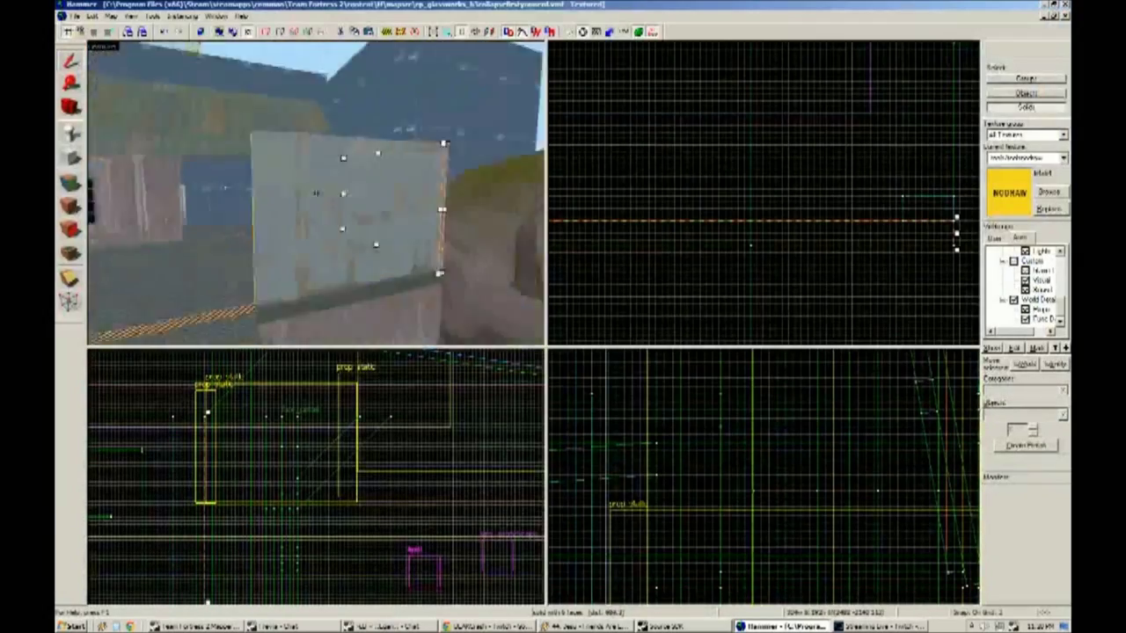
key("shift+a")
left_click(515, 347)
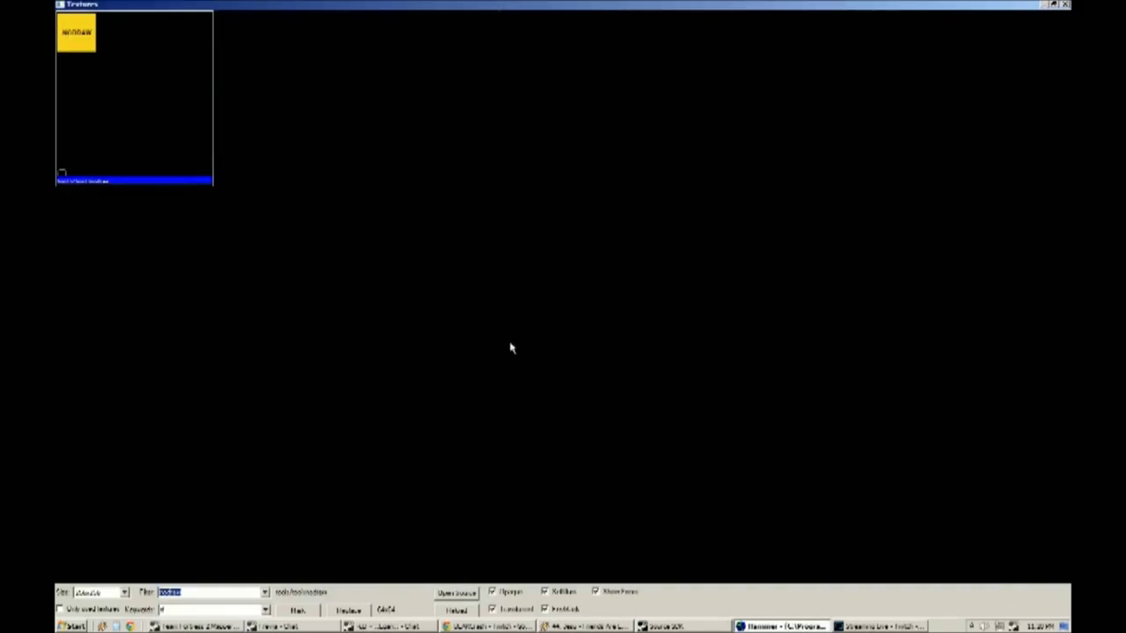
scroll(577, 307, "down", 10)
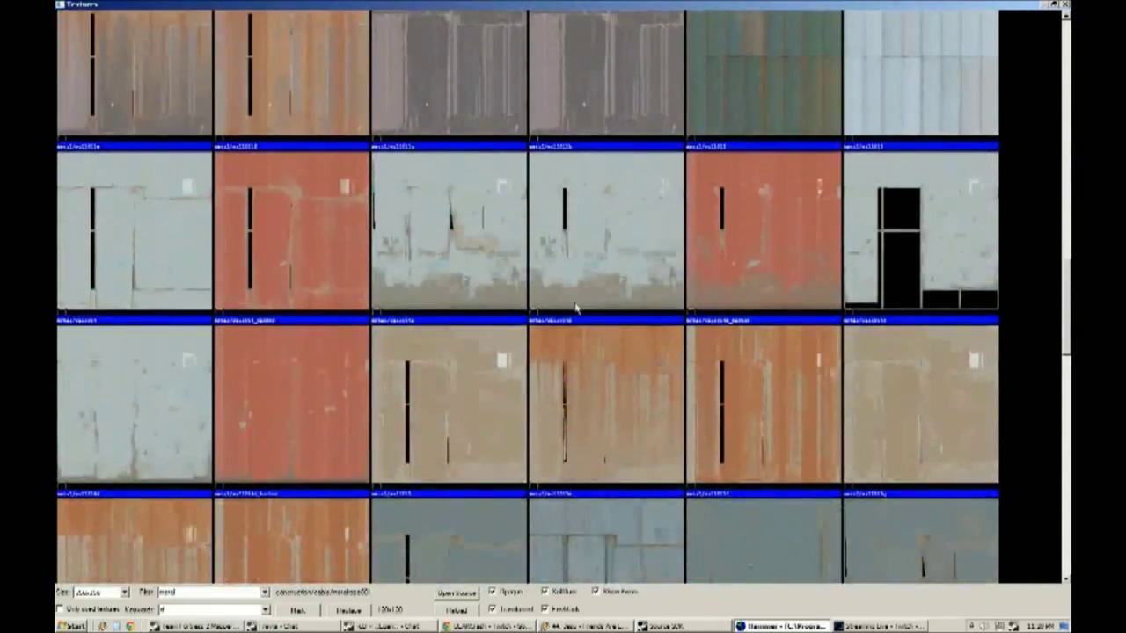
scroll(577, 308, "down", 1)
double_click(501, 242)
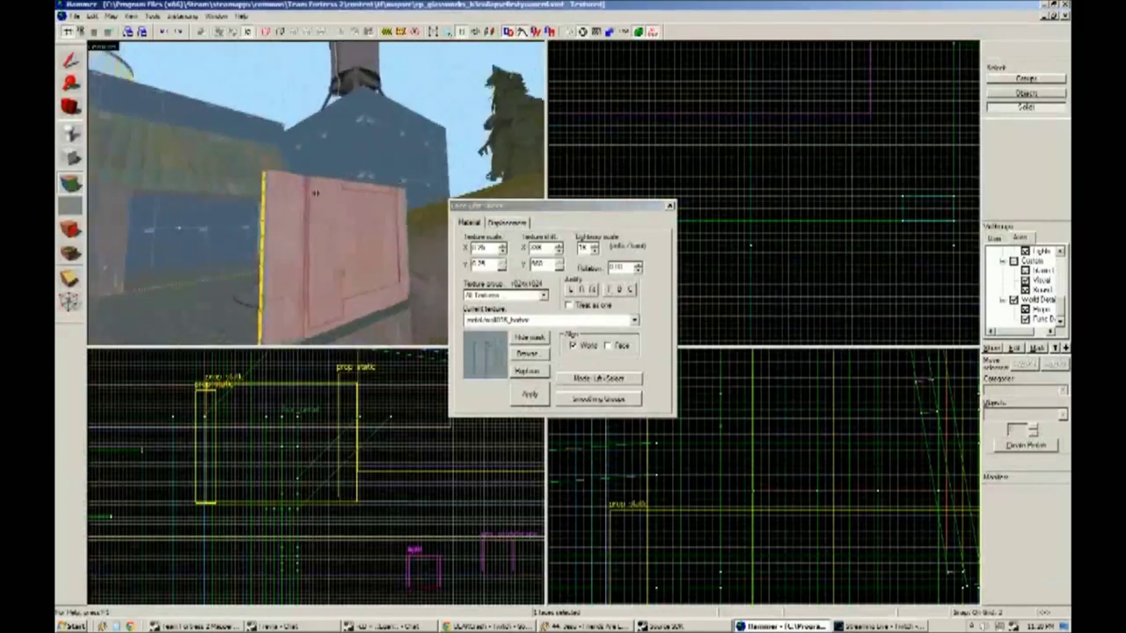
Align the harbor metal texture on the outer wall face by adjusting its X and Y shifts.
left_click_drag(315, 193, 314, 192)
left_click(315, 193)
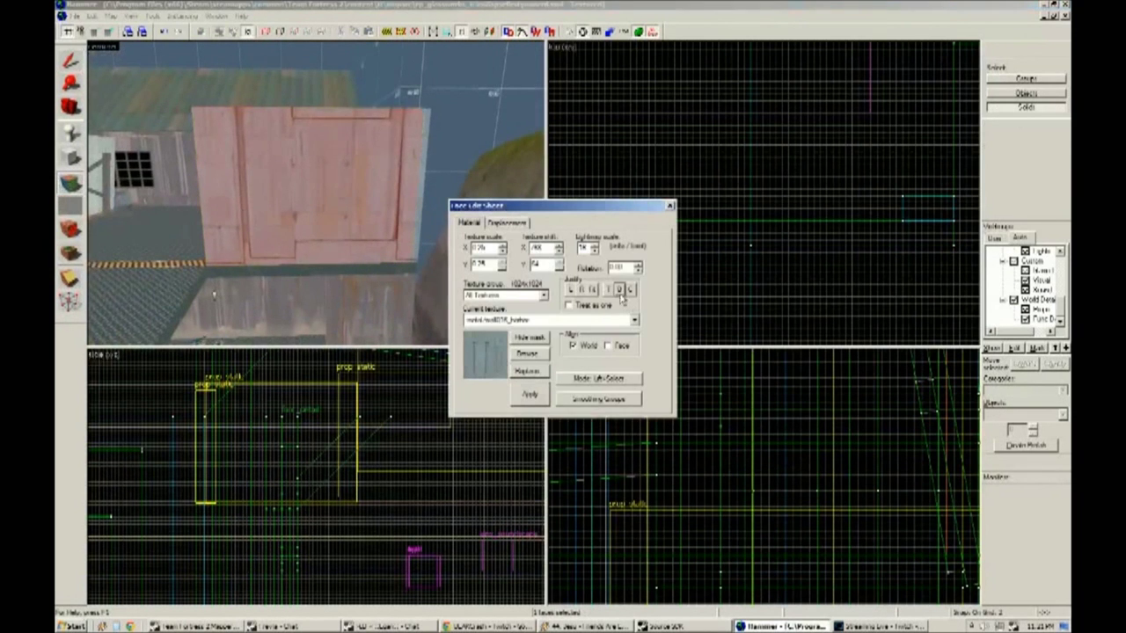
left_click(559, 268)
left_click(560, 268)
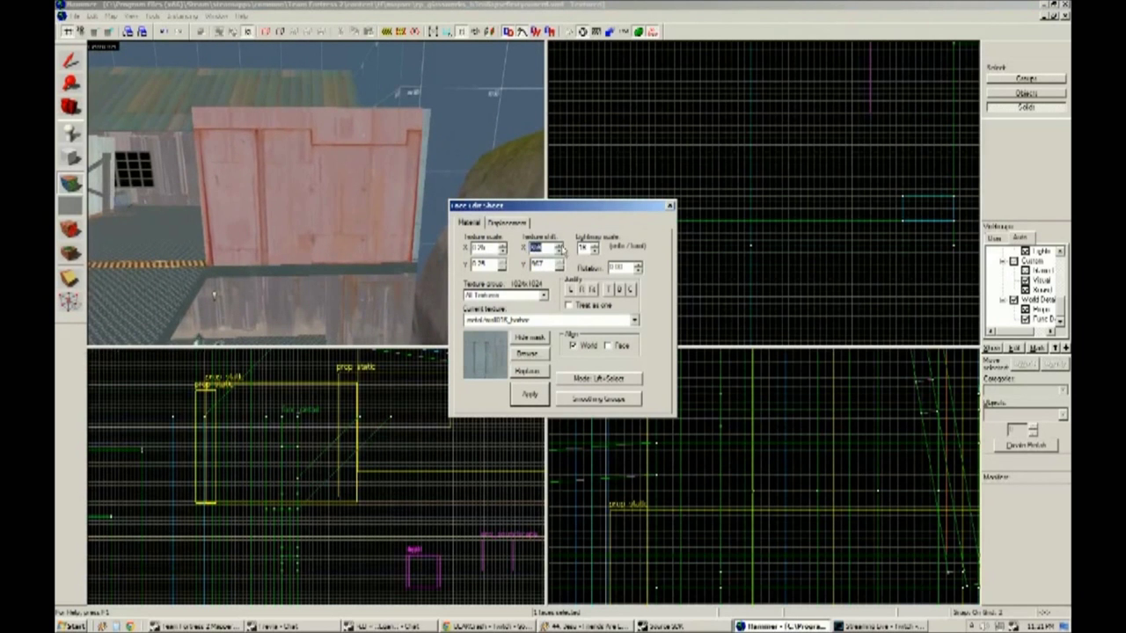
Clip the top off the harbor-textured wall panel so the nodraw corner posts project above it.
key("shift+x")
scroll(184, 436, "up", 3)
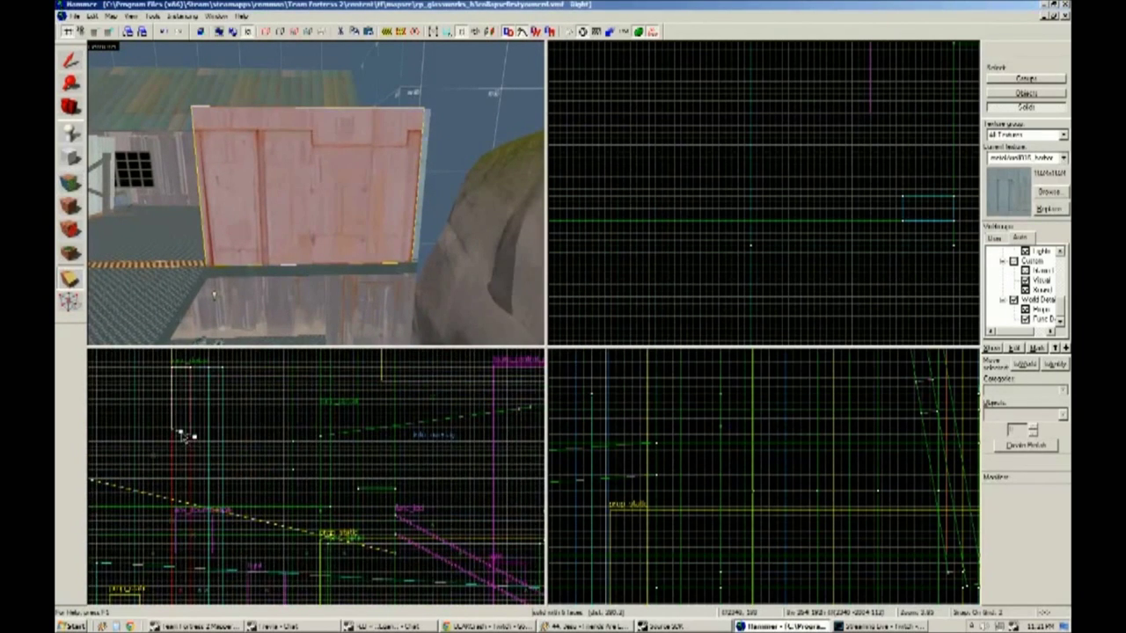
left_click_drag(182, 429, 176, 460)
scroll(176, 460, "up", 5)
left_click_drag(244, 417, 244, 430)
scroll(343, 260, "up", 3)
scroll(184, 502, "down", 2)
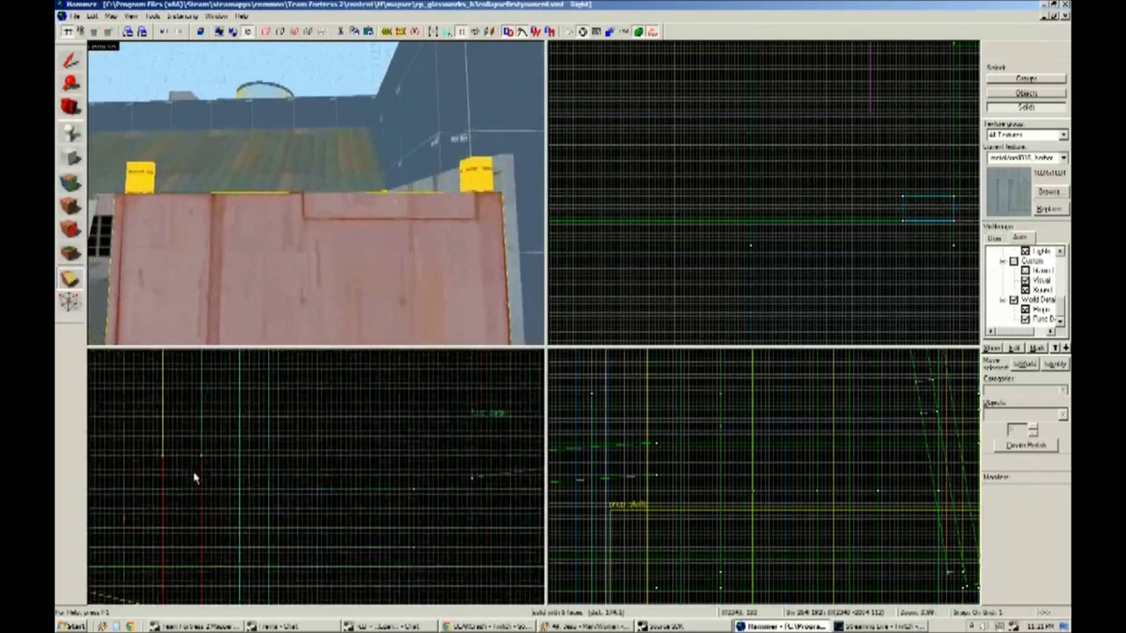
Clip the top strip of the harbor-textured wall panel and remove part of it to leave a stepped upper edge.
left_click_drag(205, 503, 198, 440)
scroll(722, 264, "up", 4)
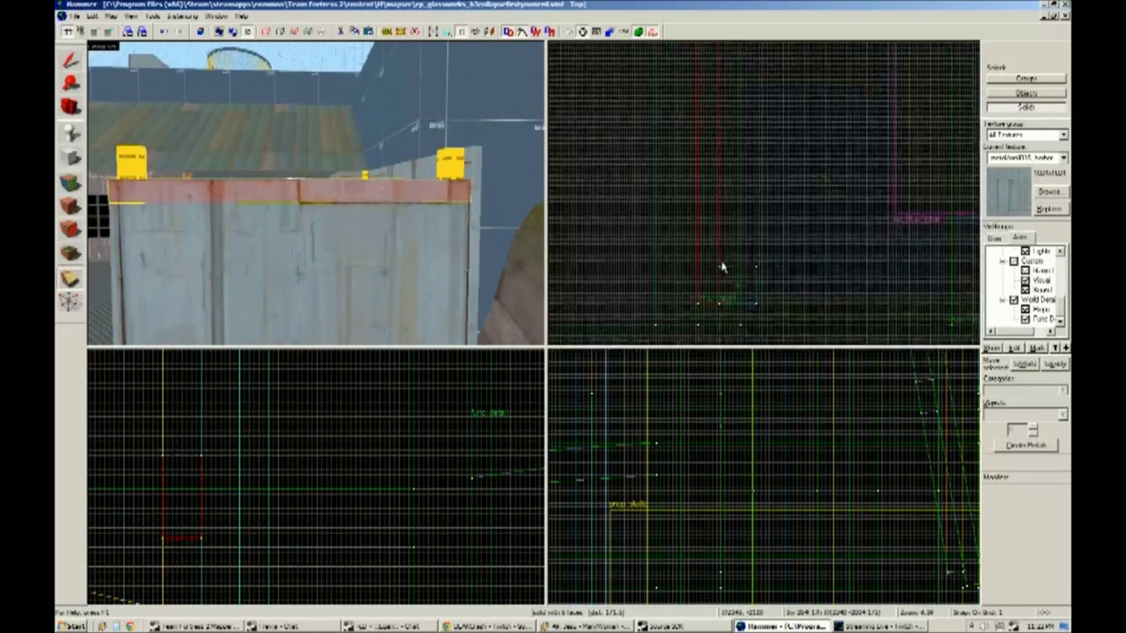
mouse_move(722, 264)
left_mouse_down()
mouse_move(710, 254)
mouse_move(712, 273)
mouse_move(720, 252)
left_mouse_up()
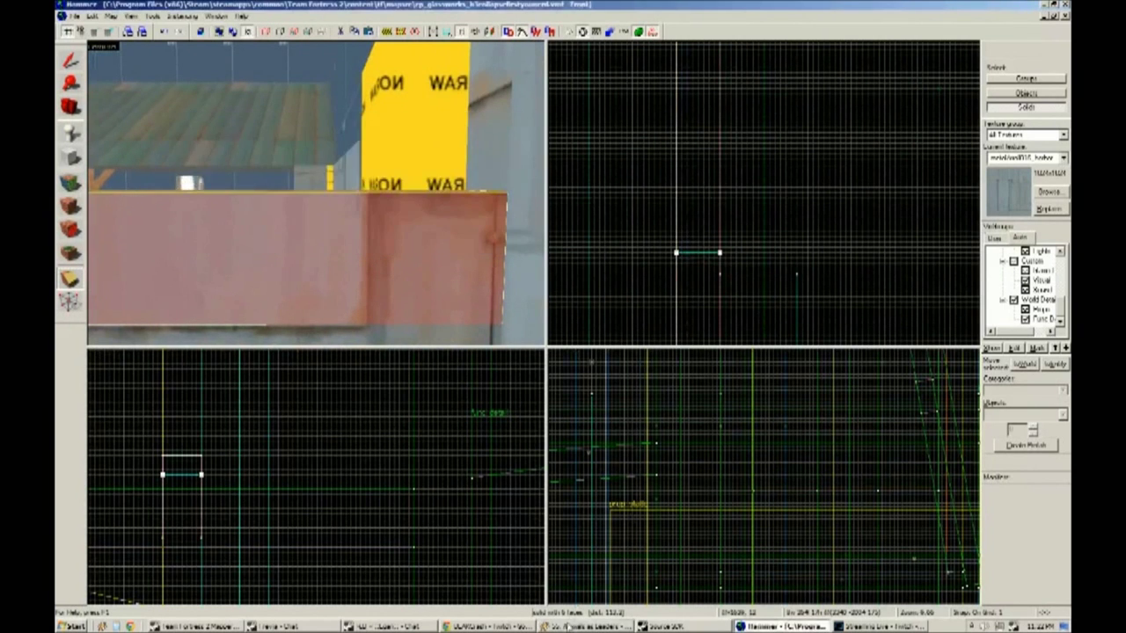
left_click(70, 59)
left_click(687, 256)
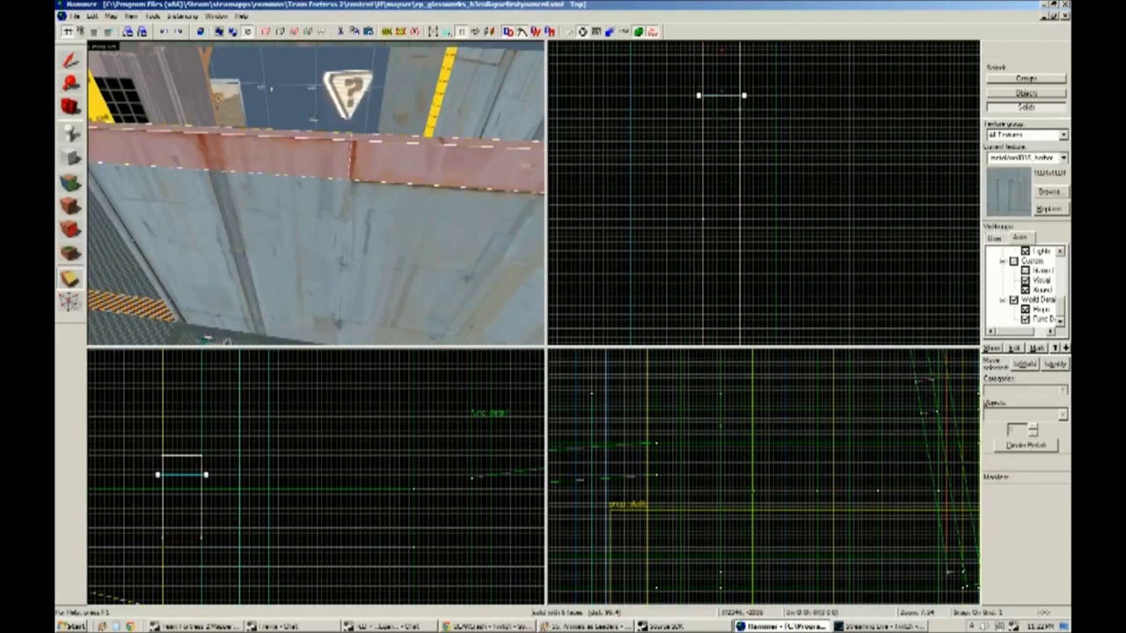
scroll(703, 100, "up", 2)
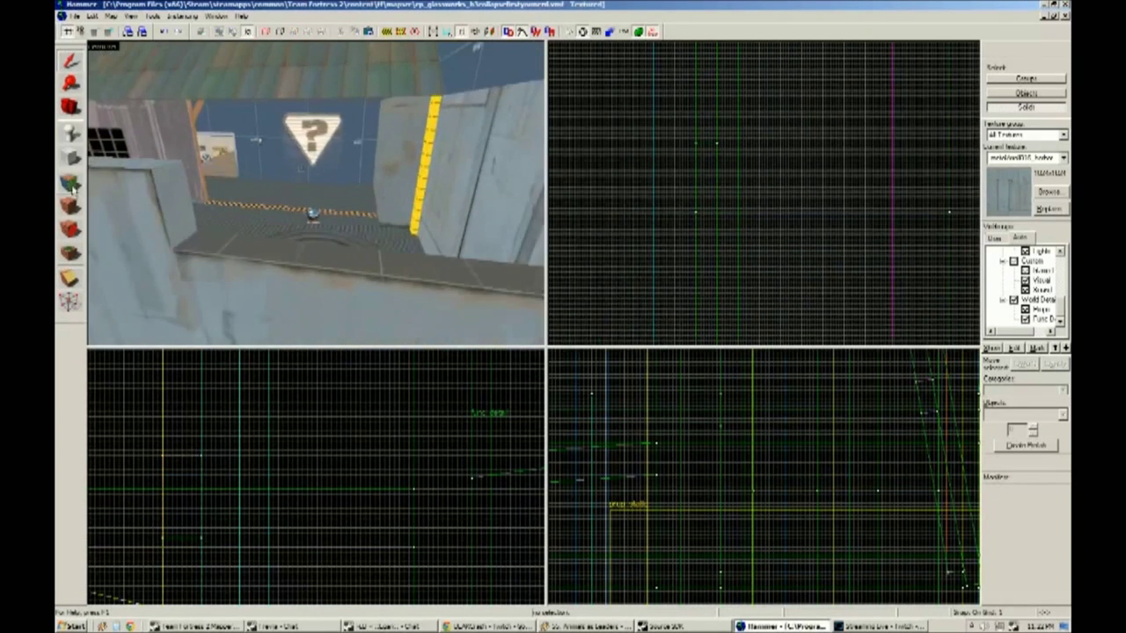
Align the harbor metal texture on the inner faces of the stepped wall by adjusting the Y shift.
key("shift+a")
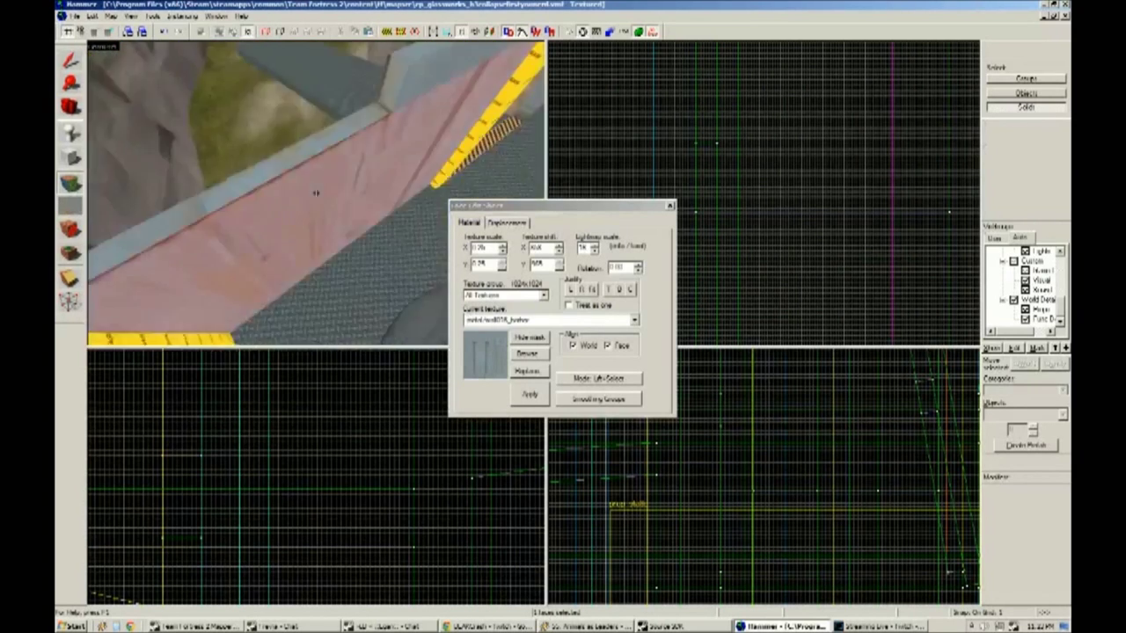
left_click(369, 264)
left_click(558, 267)
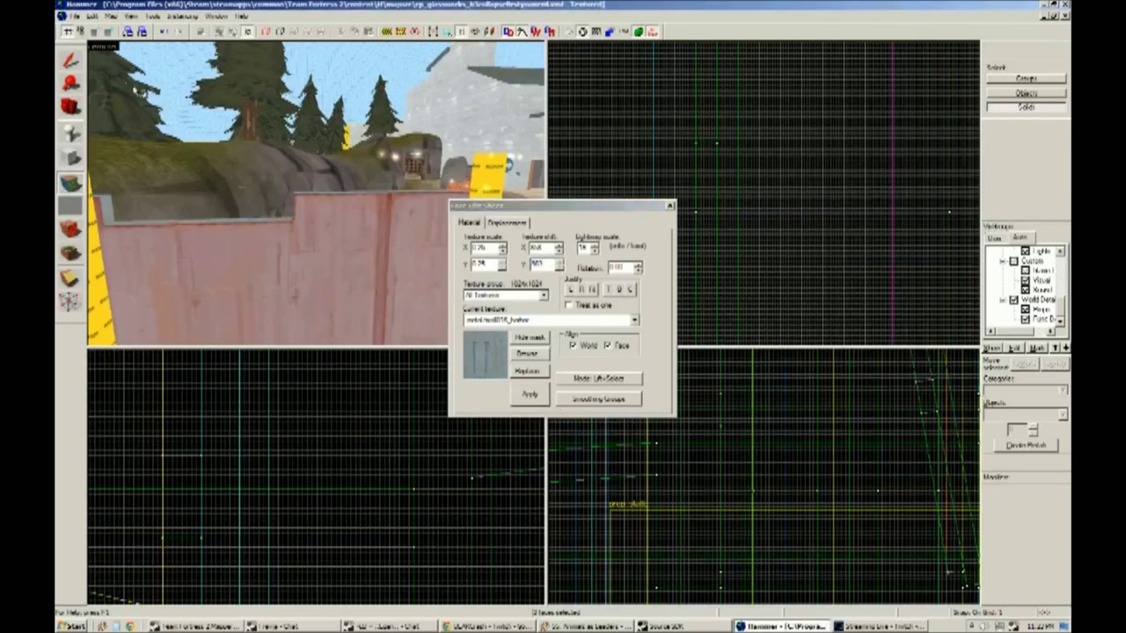
key("shift+s")
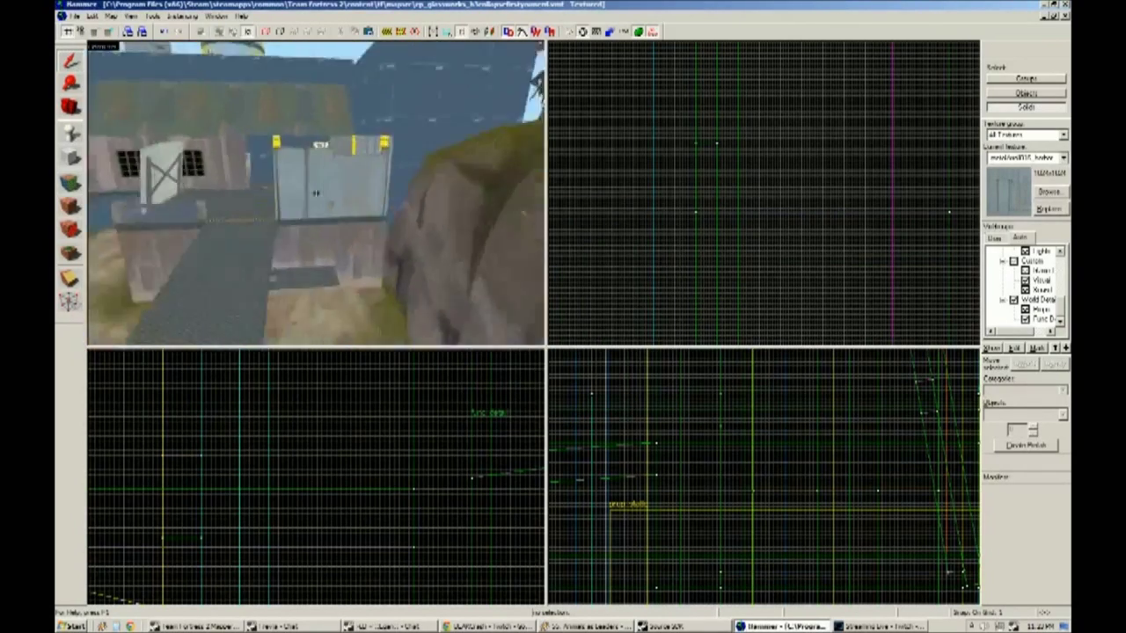
Apply the wood_beam01 texture to the nodraw corner posts of the stepped metal wall.
key("shift+a")
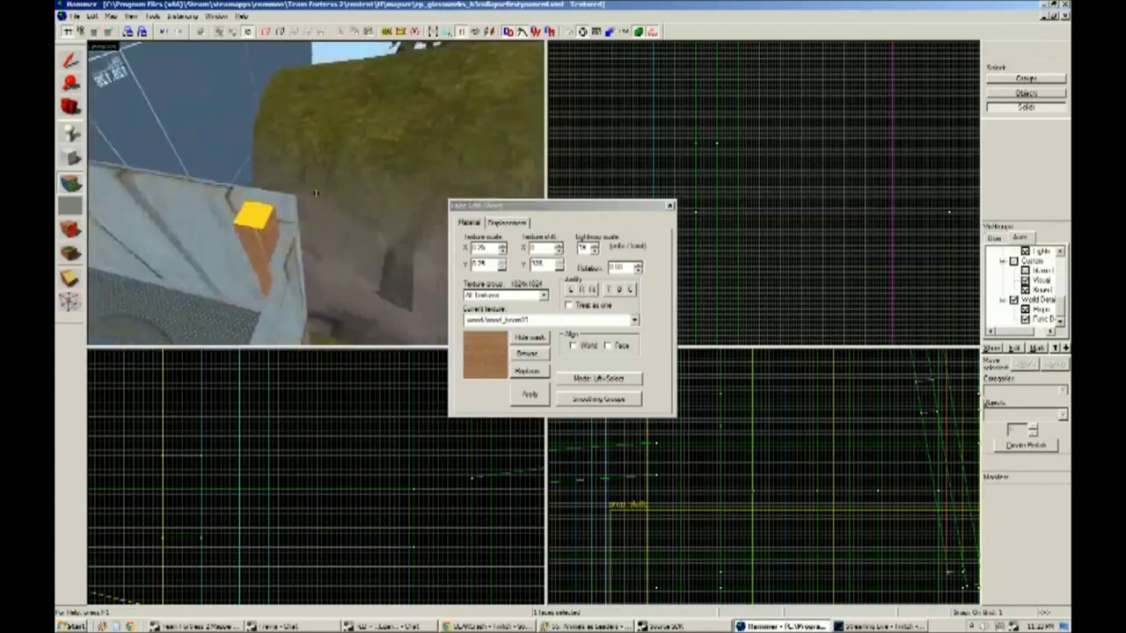
key("shift+s")
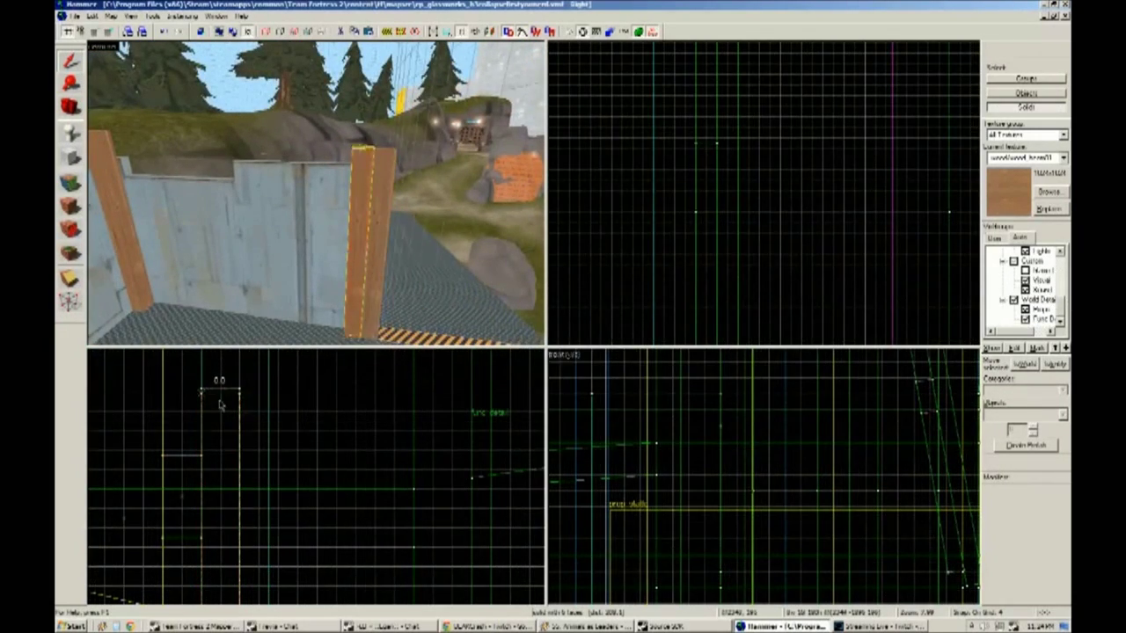
Add a horizontal beam between the two wooden posts on the wall's inner side and align wood_beam01 along its length.
scroll(255, 449, "down", 4)
left_click_drag(231, 447, 220, 438)
left_click_drag(266, 231, 255, 228)
key("shift+b")
key("Escape")
scroll(317, 193, "down", 2)
scroll(317, 194, "up", 2)
scroll(316, 193, "down", 2)
key("shift+a")
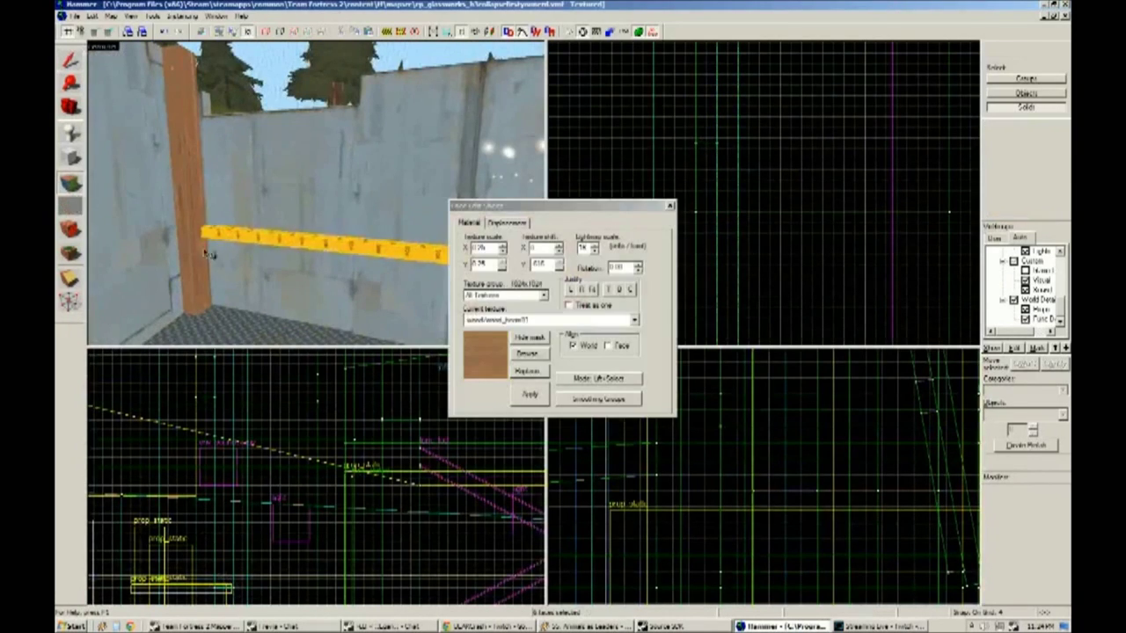
left_click_drag(253, 242, 176, 220)
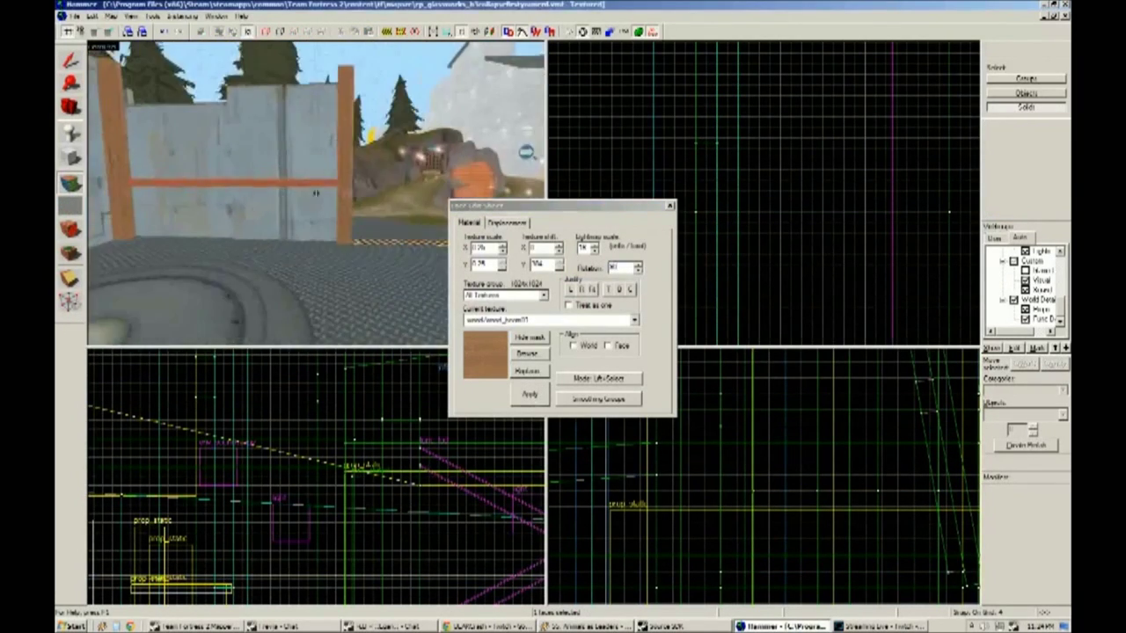
key("shift+s")
Shape a diagonal brace running from the foot of the corner post up to the underside of the horizontal beam.
left_click(153, 15)
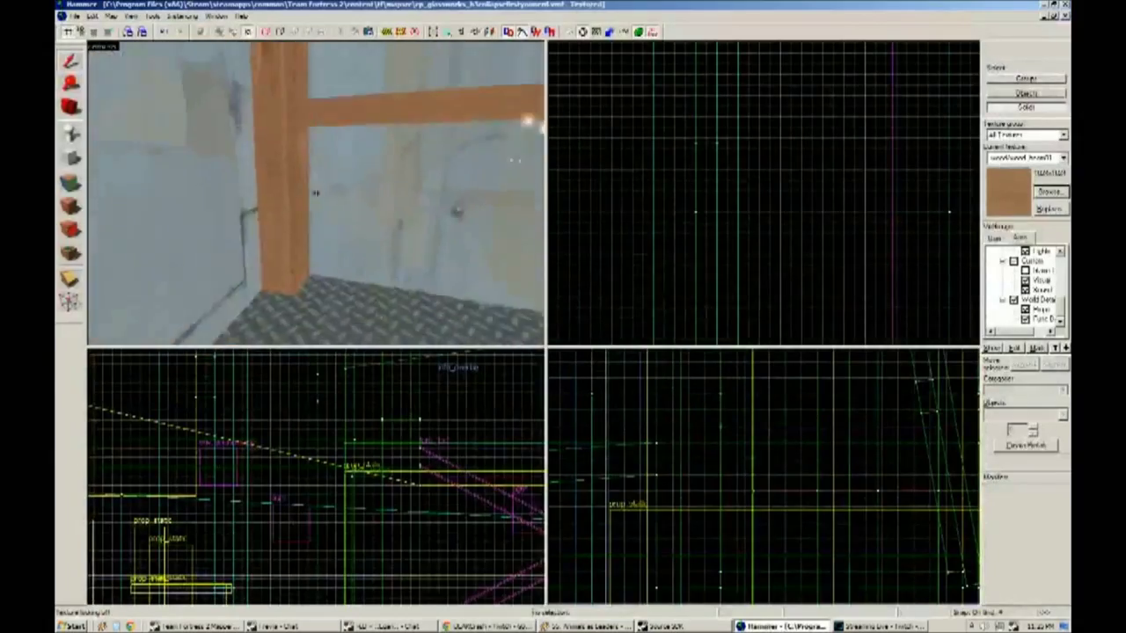
left_click(314, 188)
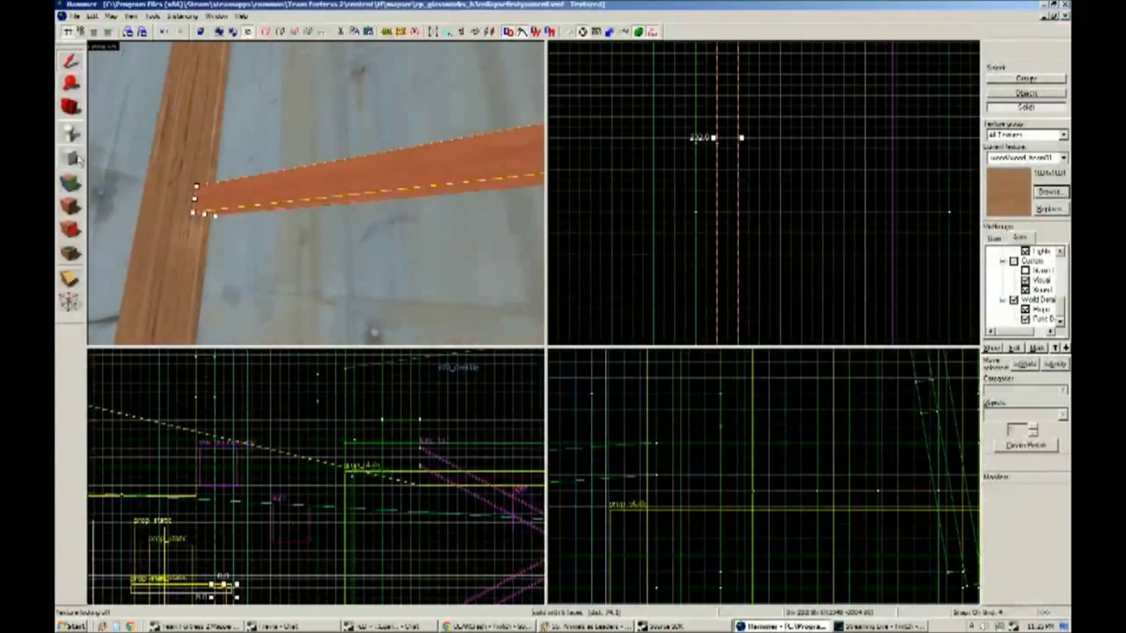
scroll(587, 510, "up", 3)
key("ctrl+e")
scroll(774, 193, "up", 2)
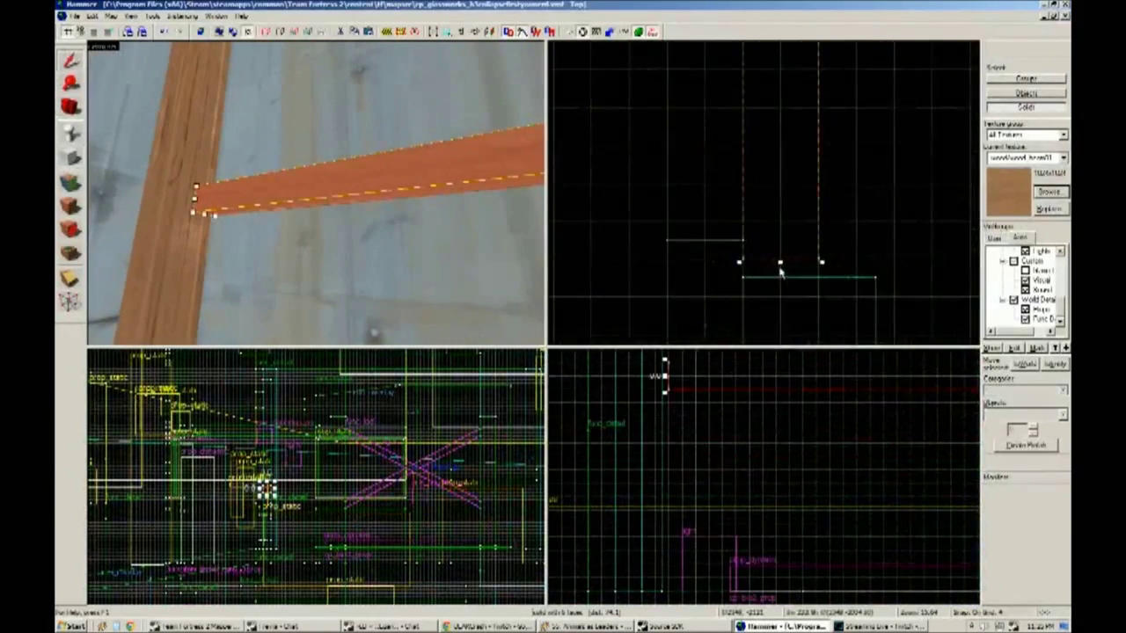
scroll(763, 193, "down", 4)
key("shift+b")
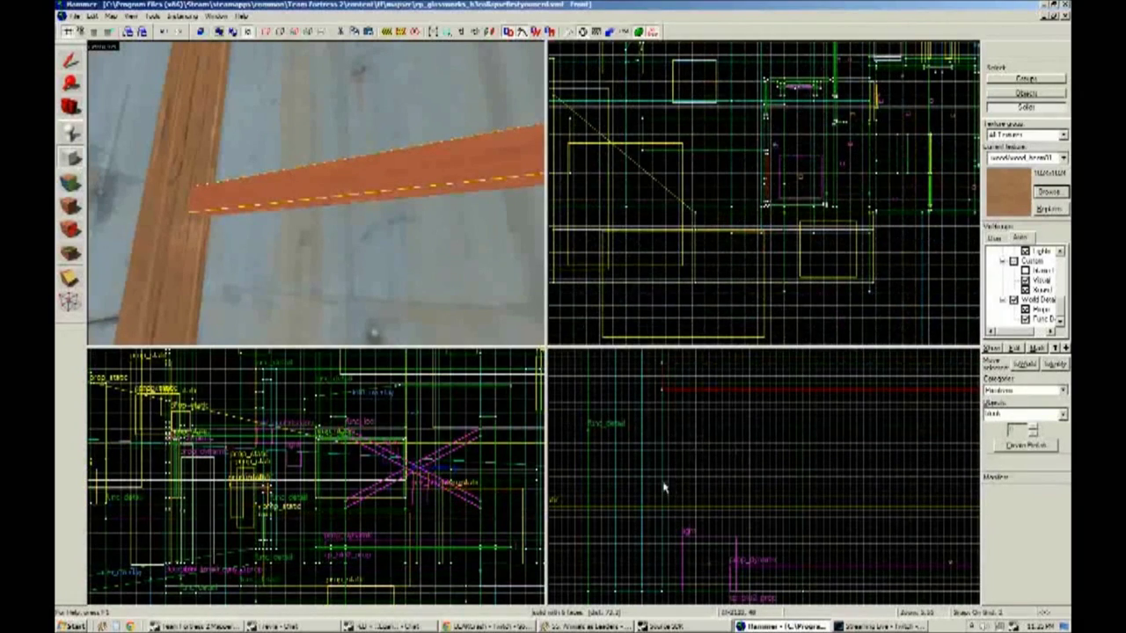
scroll(765, 198, "up", 3)
left_click(737, 188)
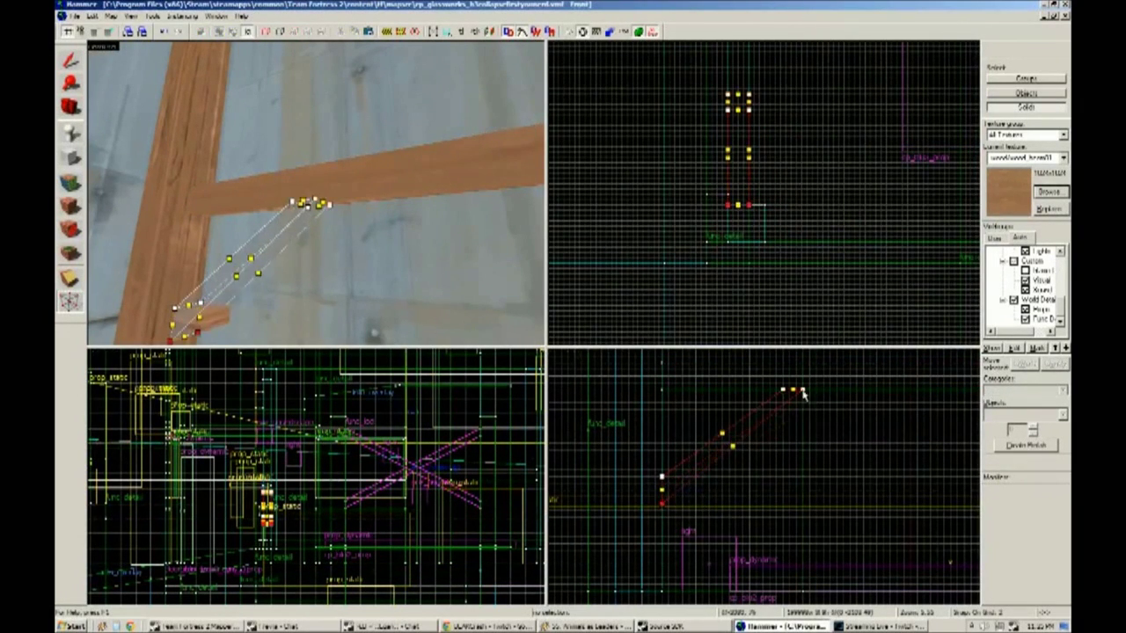
Rotate the wood_beam01 texture on the diagonal brace so the grain follows its slope.
key("shift+a")
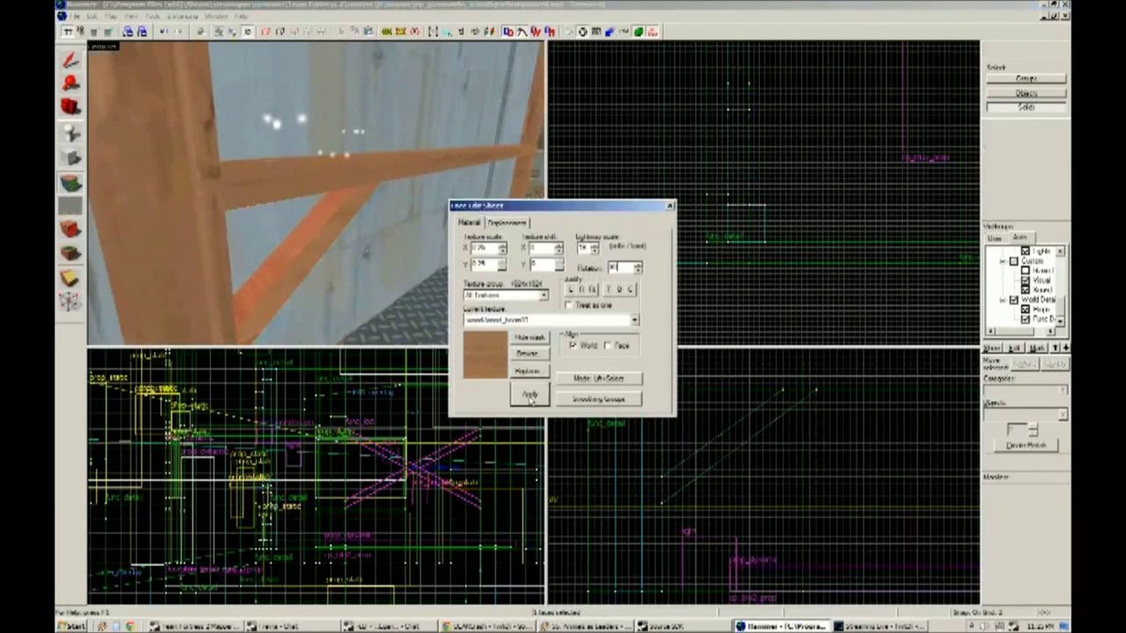
left_click(337, 211)
key("shift+s")
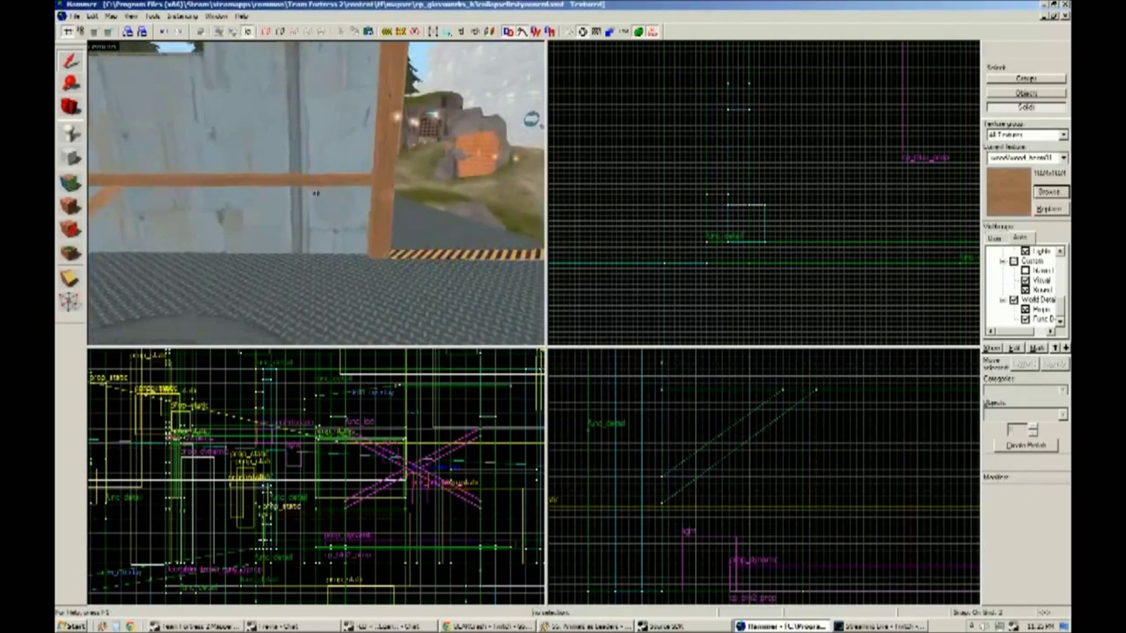
Build a mirrored diagonal brace at the opposite post and align its wood texture with the slope.
scroll(789, 473, "down", 2)
left_click(683, 462)
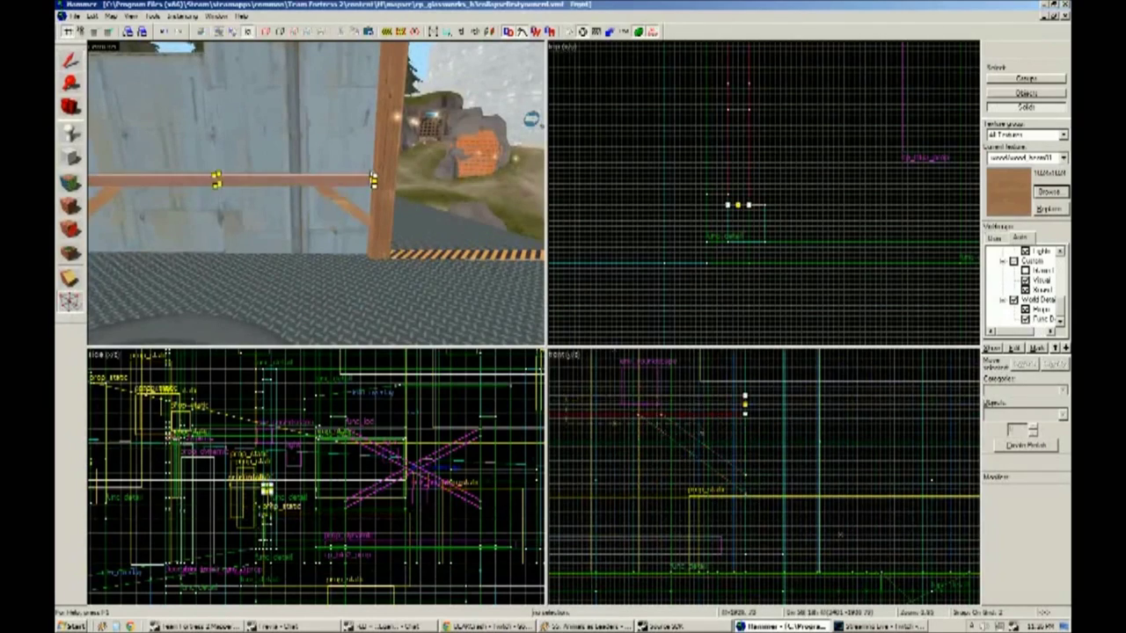
scroll(750, 495, "up", 3)
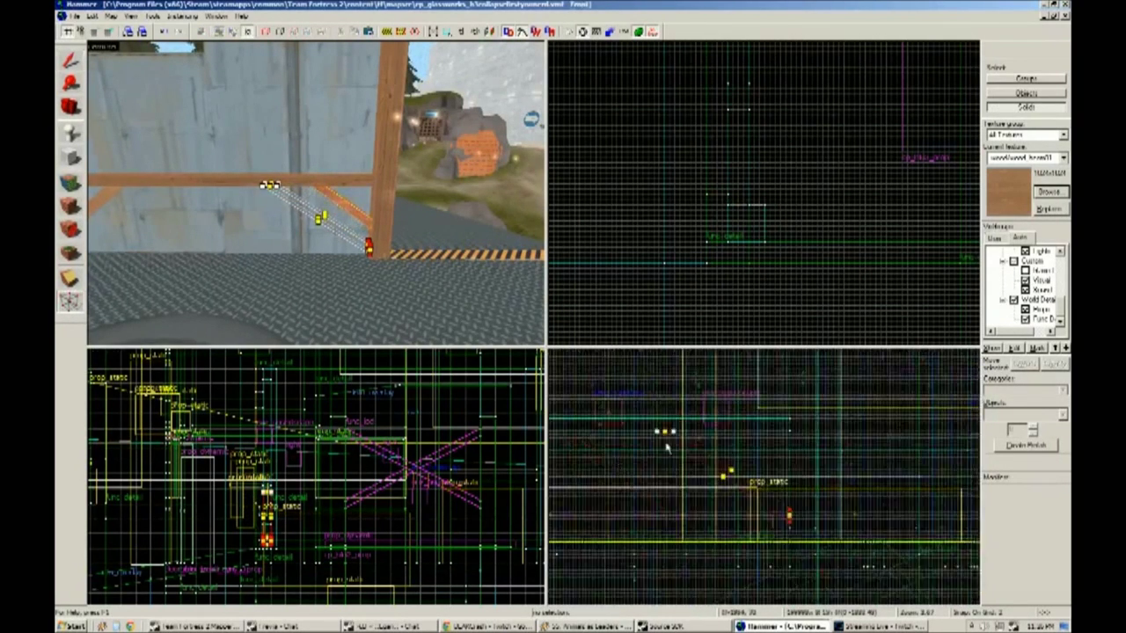
left_click(73, 185)
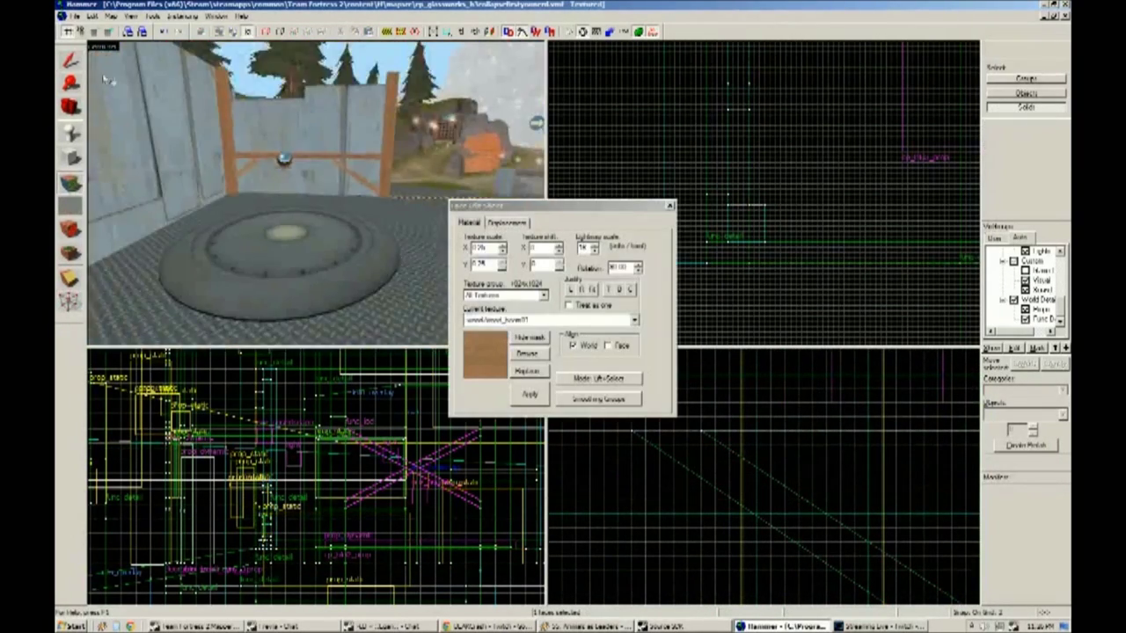
key("shift+s")
key("w")
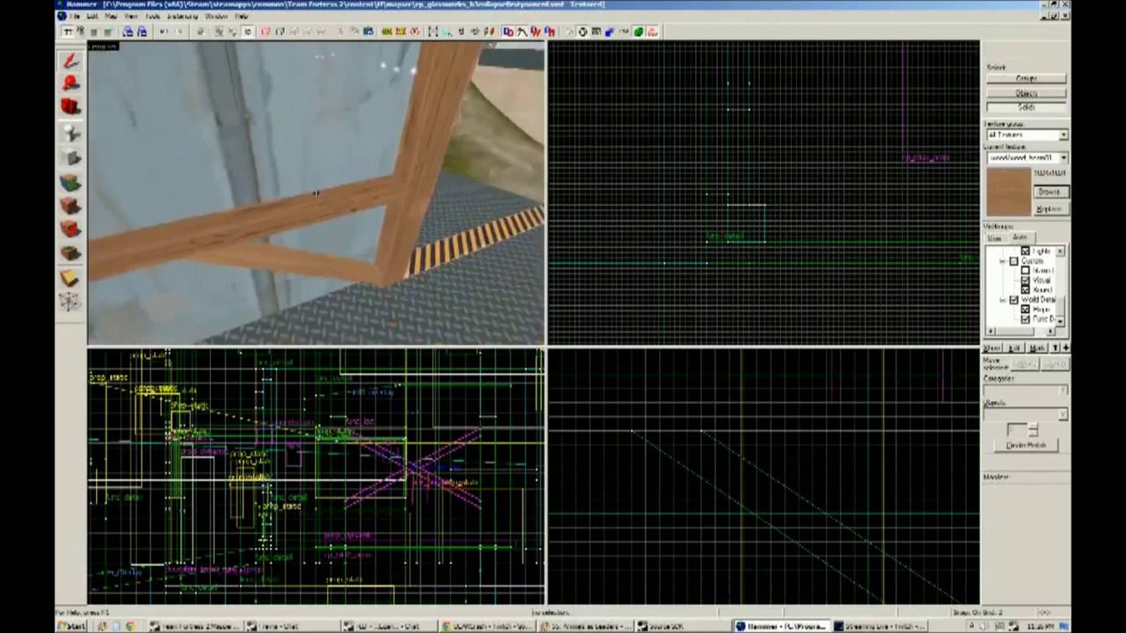
Browse the metal and wood prop models and assign a stacked wooden plank pile to the selected static prop.
key("s")
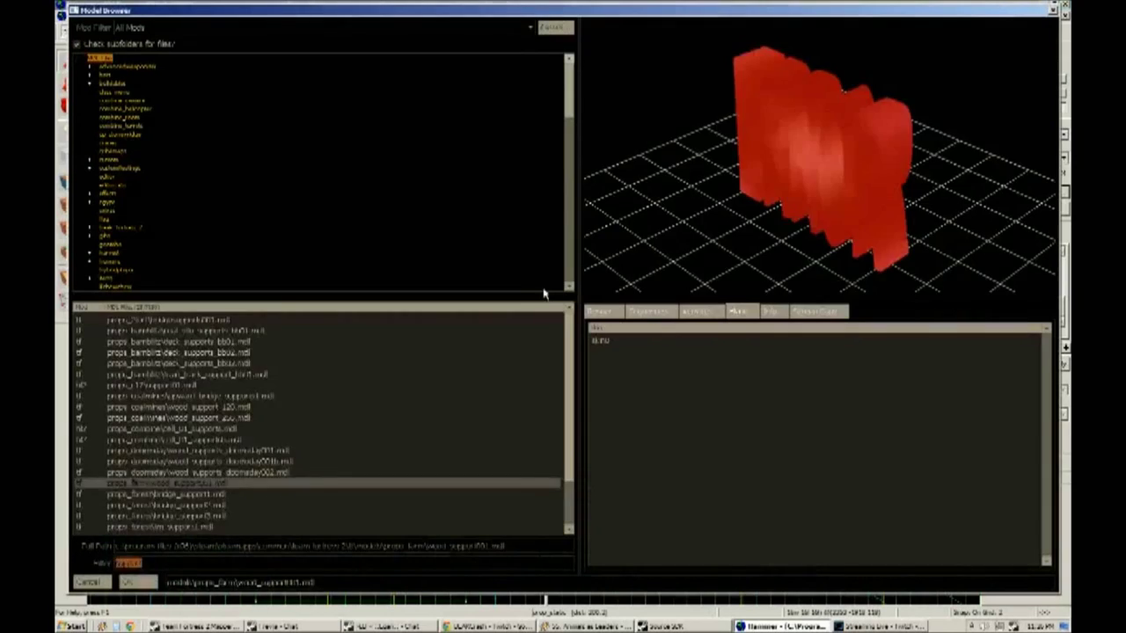
left_click(201, 452)
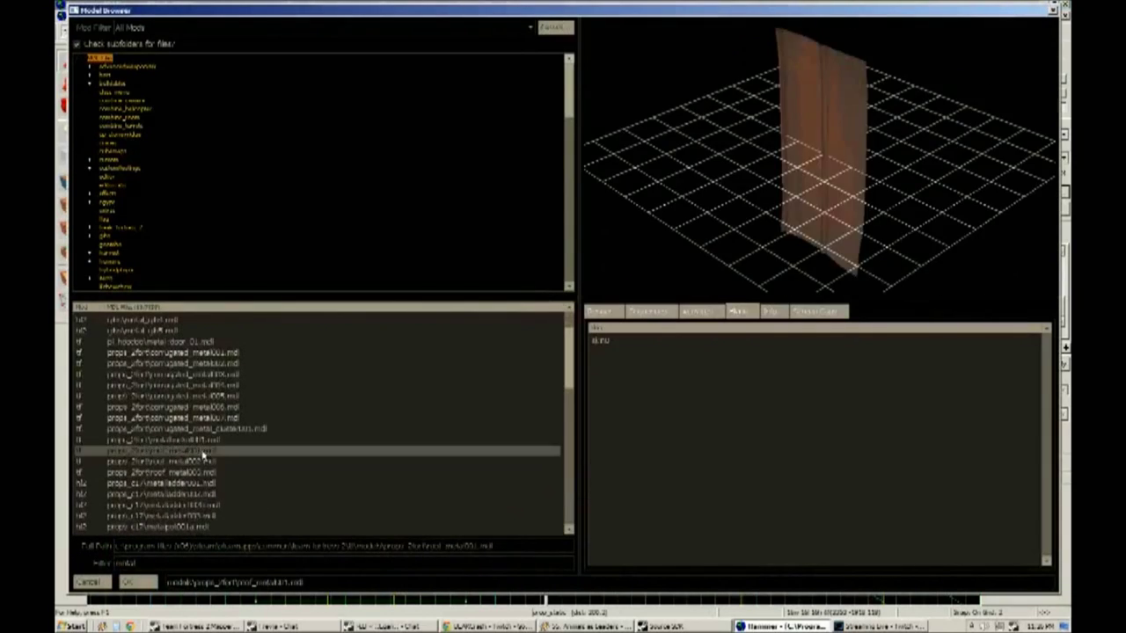
left_click(214, 419)
left_click(211, 407)
left_click(201, 483)
scroll(202, 475, "down", 10)
left_click(194, 427)
left_click(174, 451)
double_click(174, 462)
left_click(734, 452)
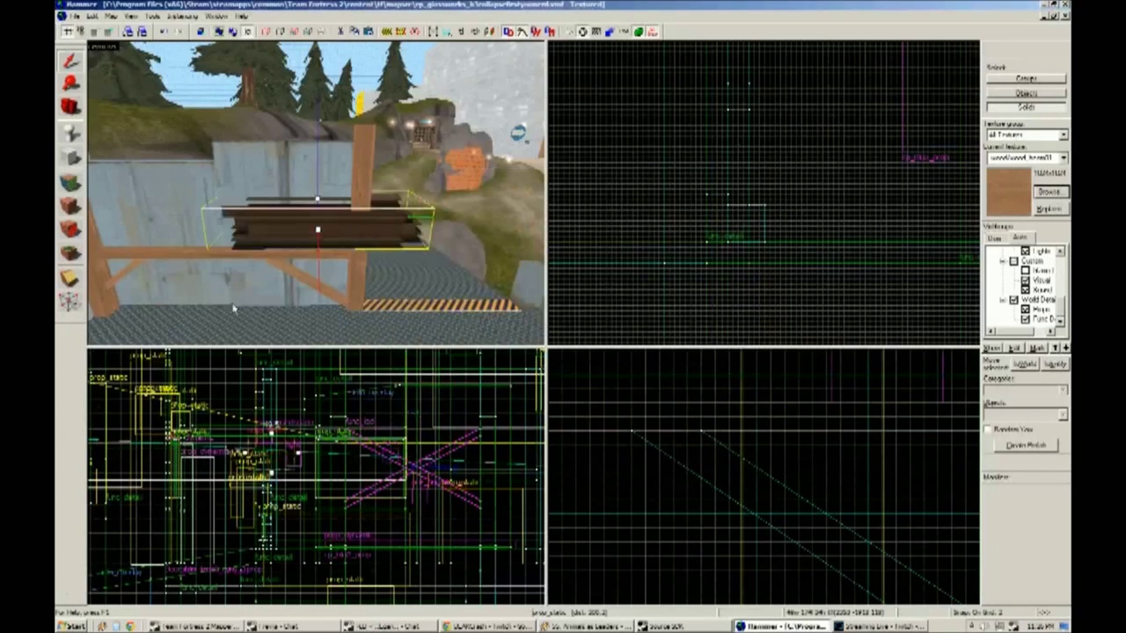
Position the wooden plank pile on the grated floor along the braced metal wall.
key("ctrl+shift+e")
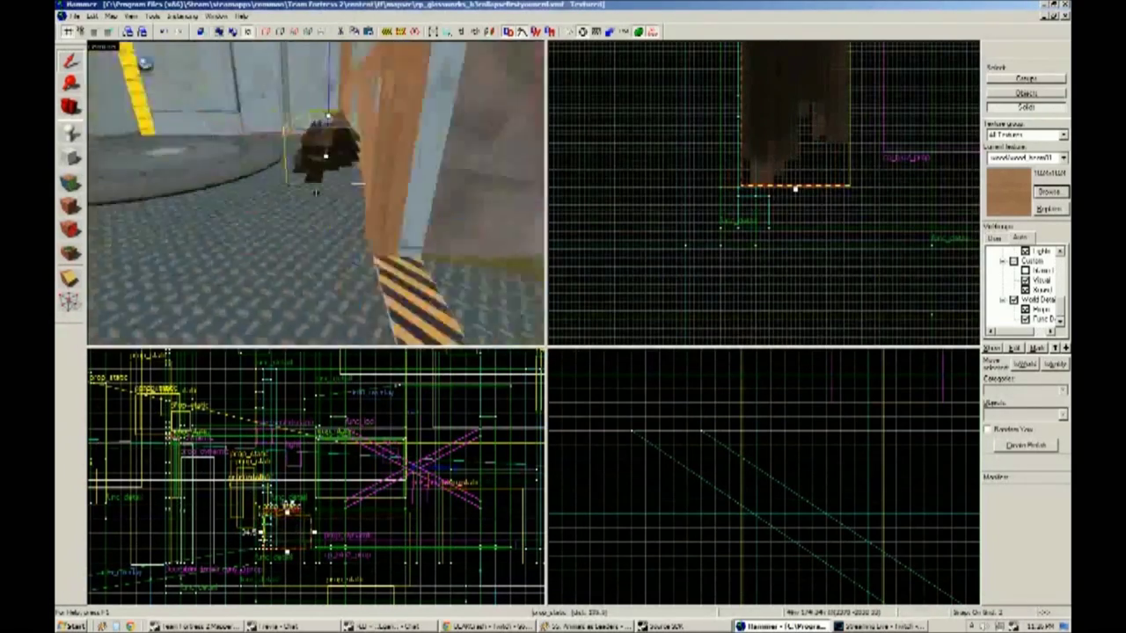
scroll(754, 125, "up", 2)
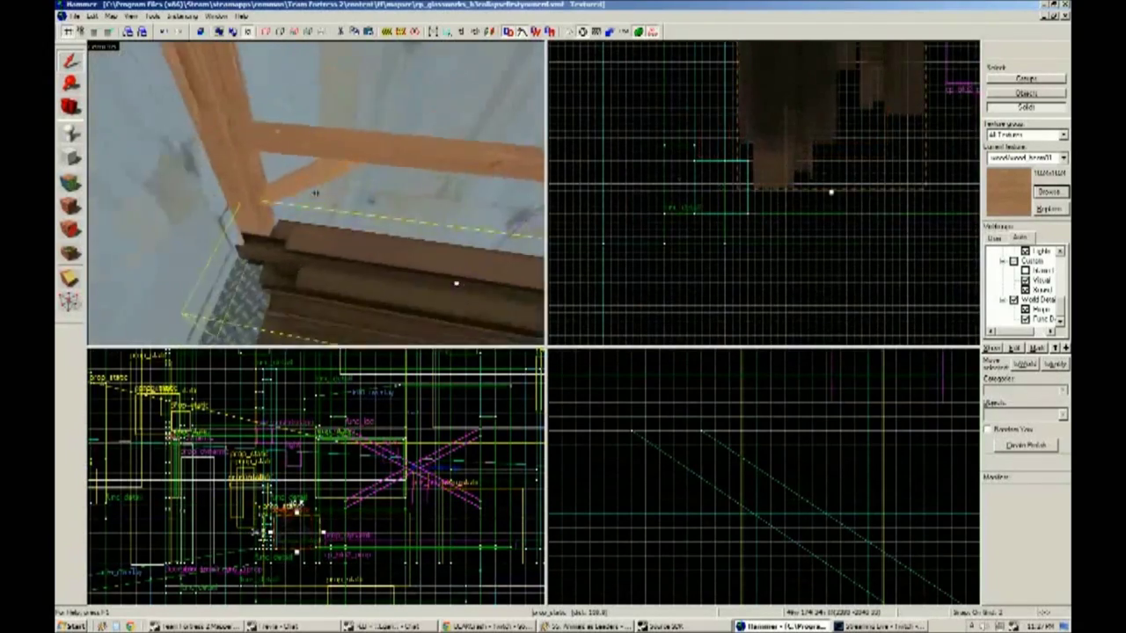
scroll(830, 189, "down", 2)
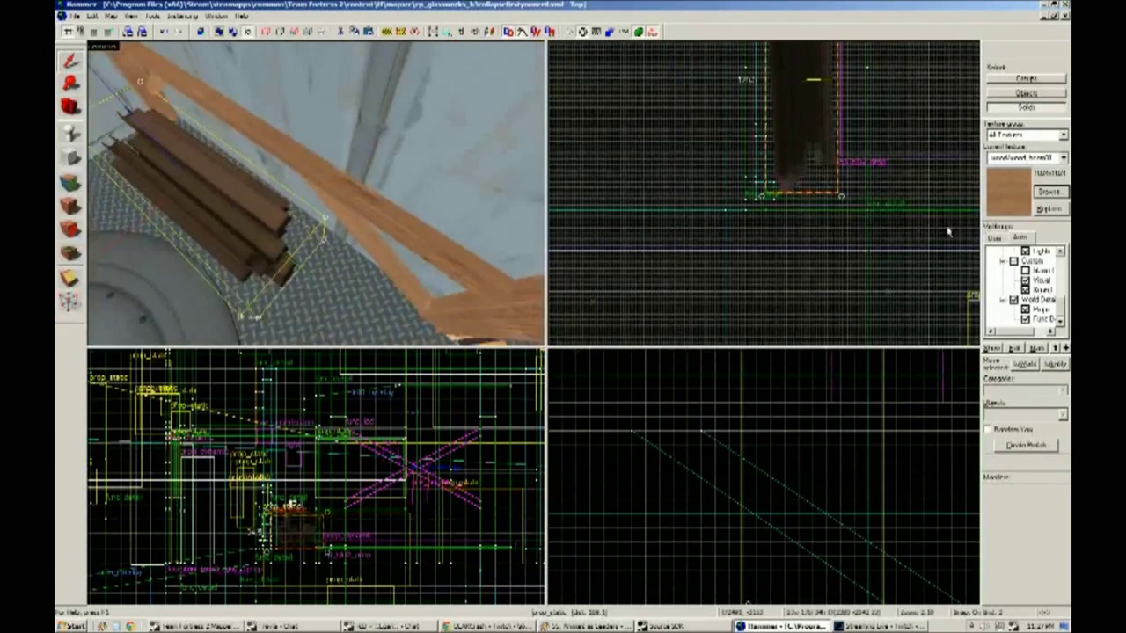
left_click(315, 192)
left_click_drag(315, 192, 220, 211)
scroll(779, 167, "up", 2)
scroll(778, 167, "down", 2)
Cover the inner side of the braced wall between the posts with a block textured toolsplayerclip.
left_click(316, 193)
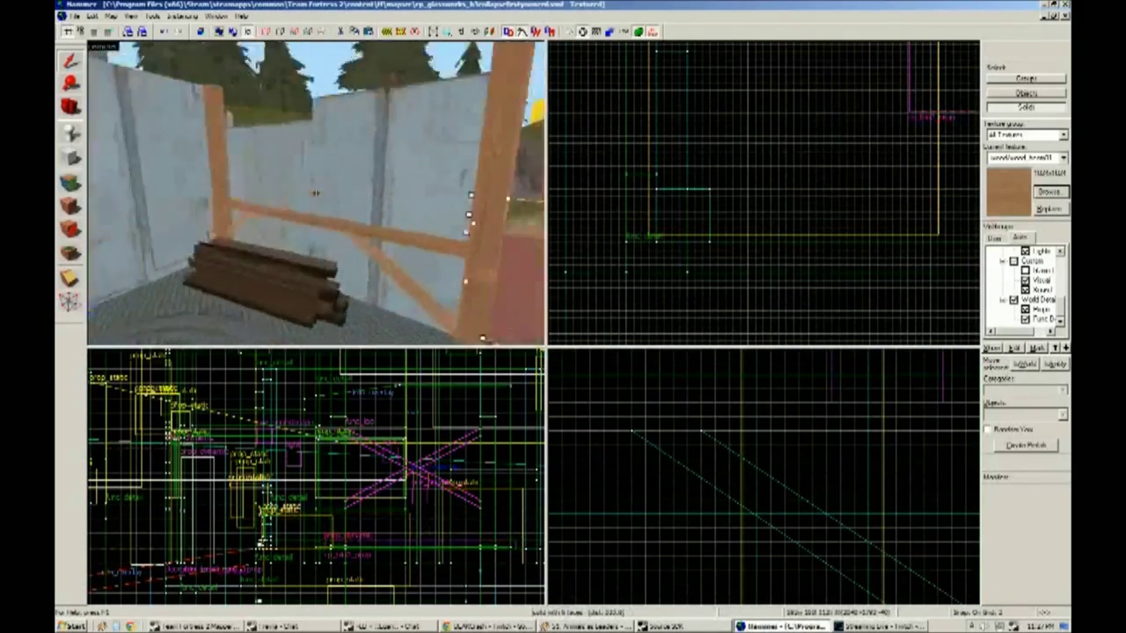
left_click_drag(331, 244, 396, 240)
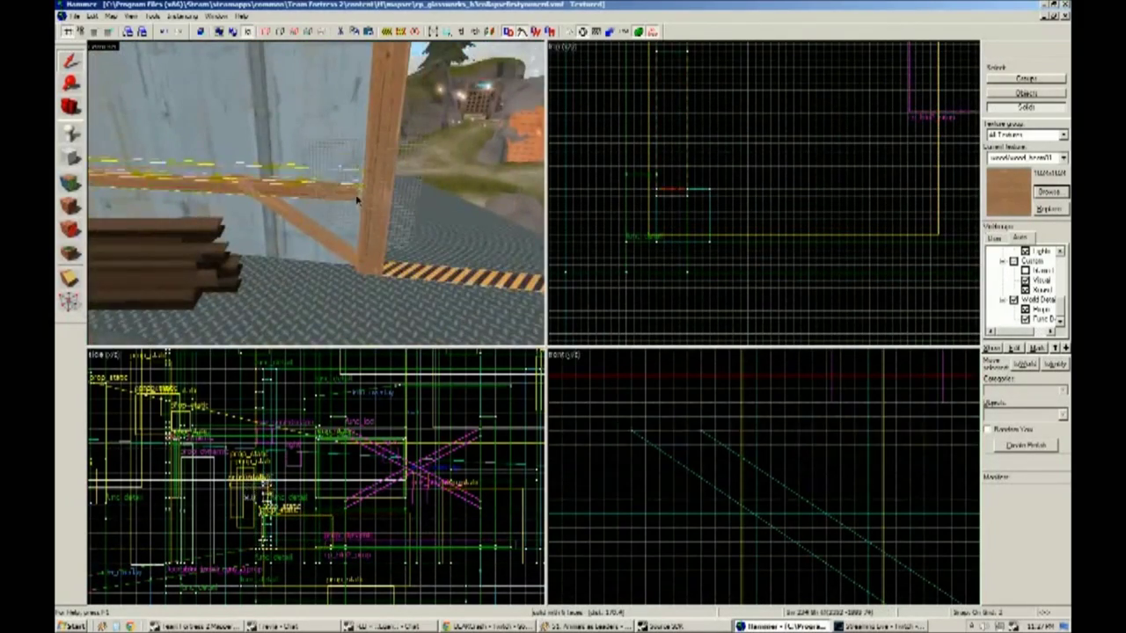
scroll(268, 488, "up", 2)
scroll(651, 158, "up", 2)
left_click(1048, 191)
double_click(75, 30)
scroll(673, 445, "down", 2)
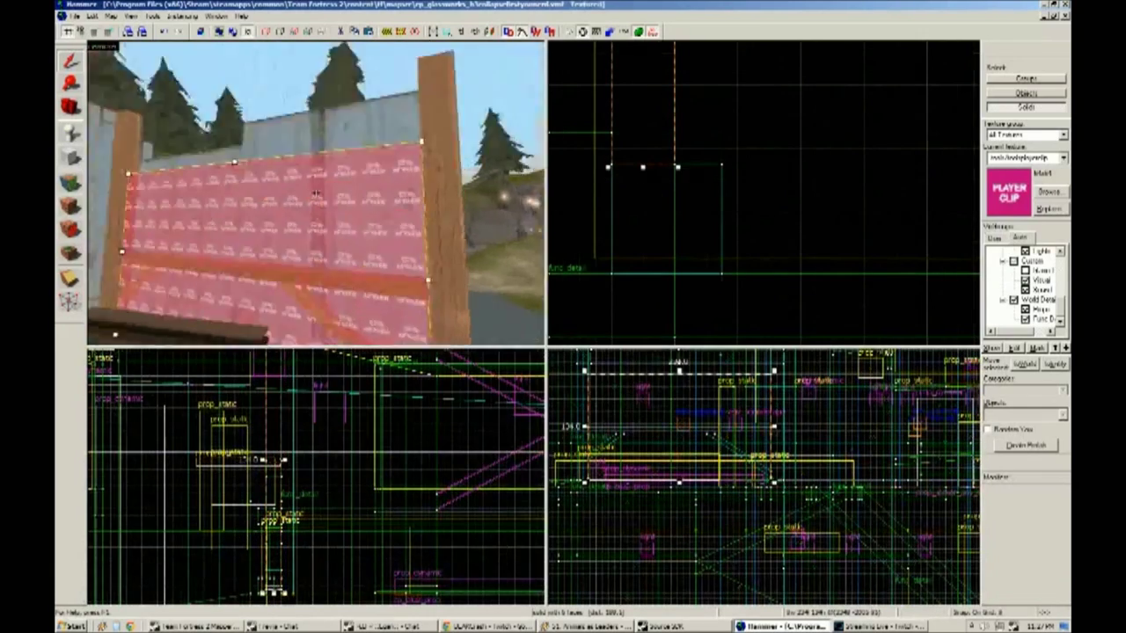
Clip the wall's player clip block at an angle along its inner side.
key("shift+x")
left_click_drag(279, 468, 250, 454)
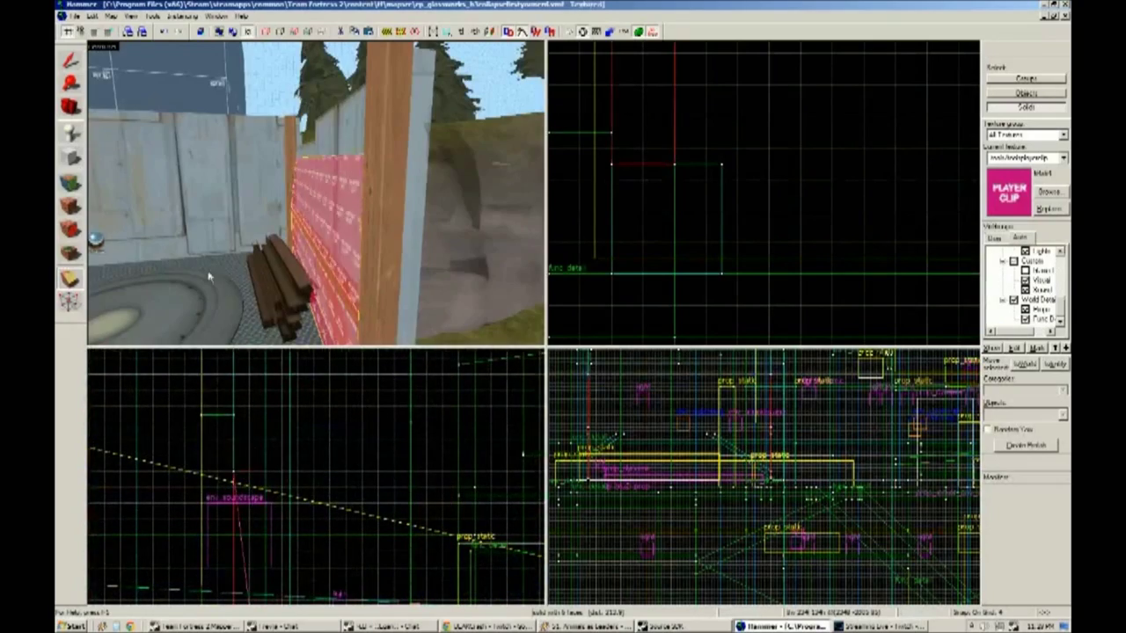
key("z")
Shape a wedge-shaped player clip beside the corner post and cover the wall's raised top section with another player clip block.
key("shift+b")
scroll(609, 194, "down", 2)
scroll(610, 195, "up", 2)
left_click_drag(677, 163, 709, 220)
scroll(783, 479, "up", 5)
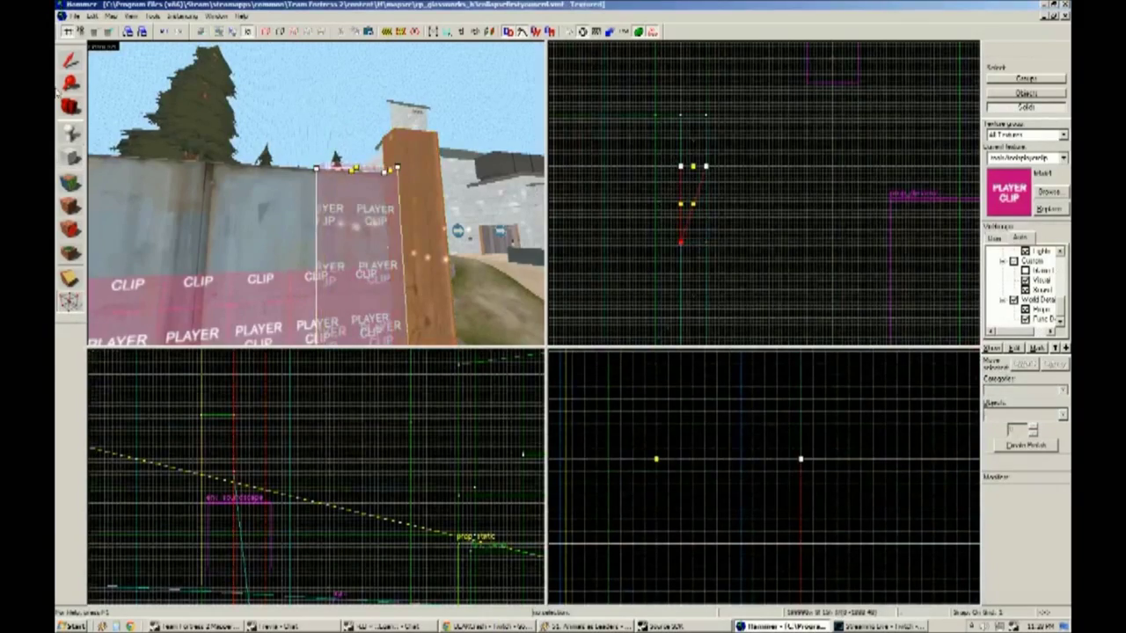
key("Return")
key("a")
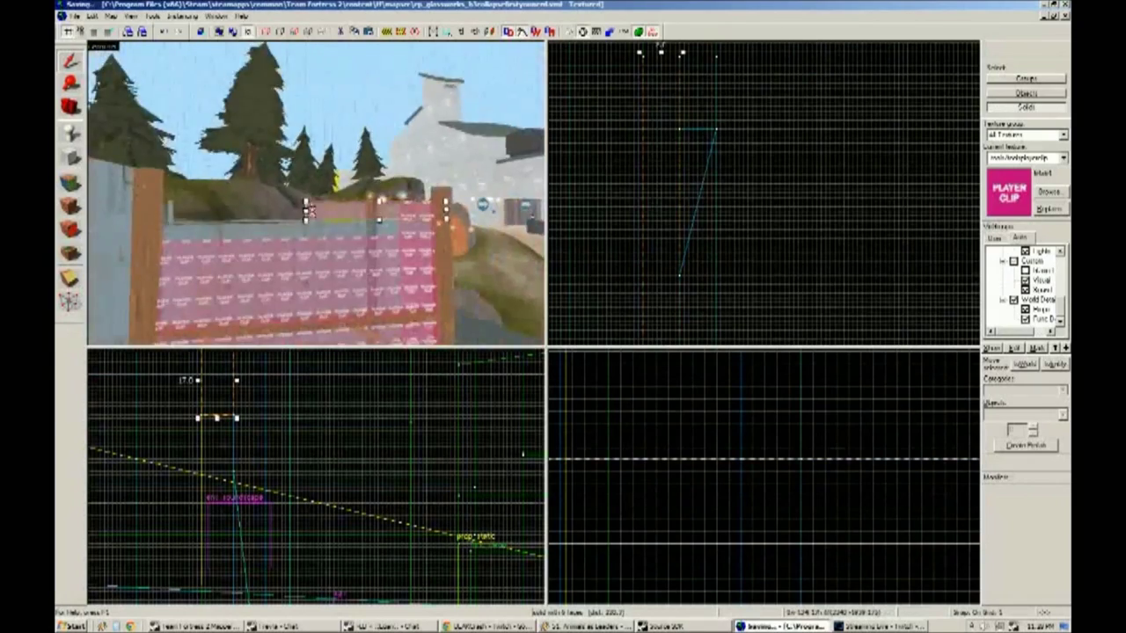
key("w")
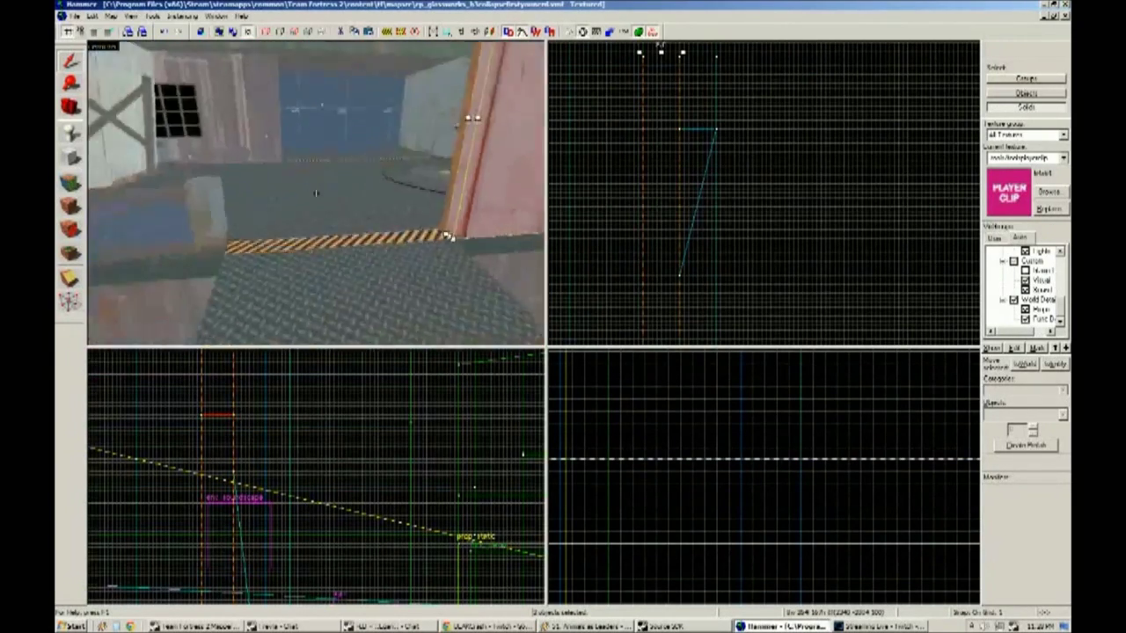
Clip the narrow metal wall piece beside the wooden corner post along a slanted line.
scroll(731, 187, "down", 3)
key("w")
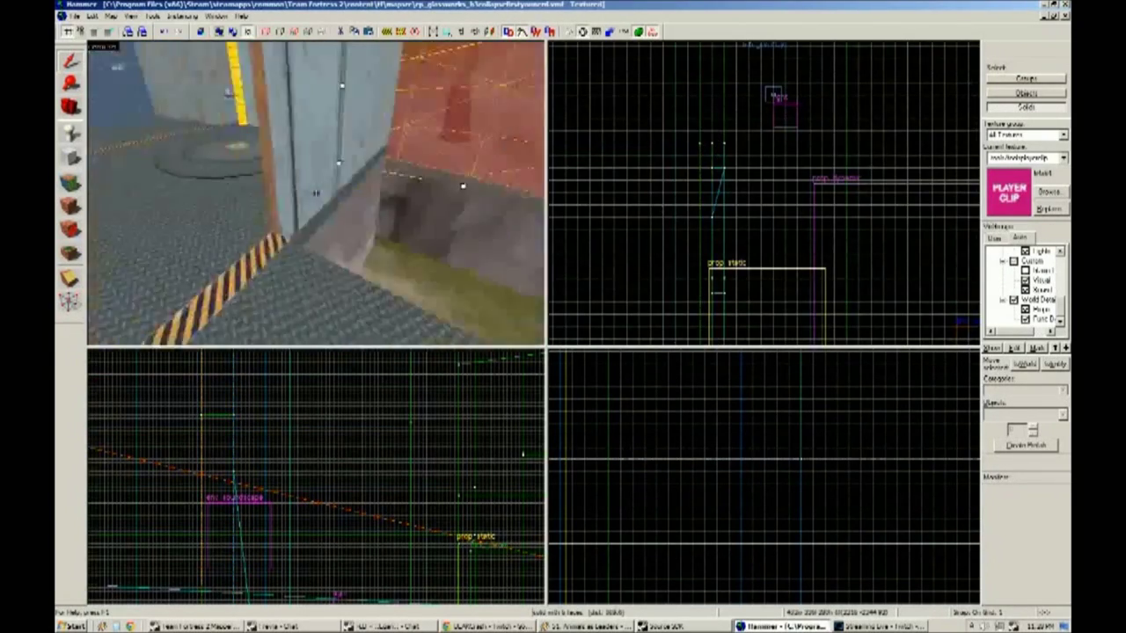
left_click(262, 220)
key("shift+v")
scroll(295, 481, "up", 5)
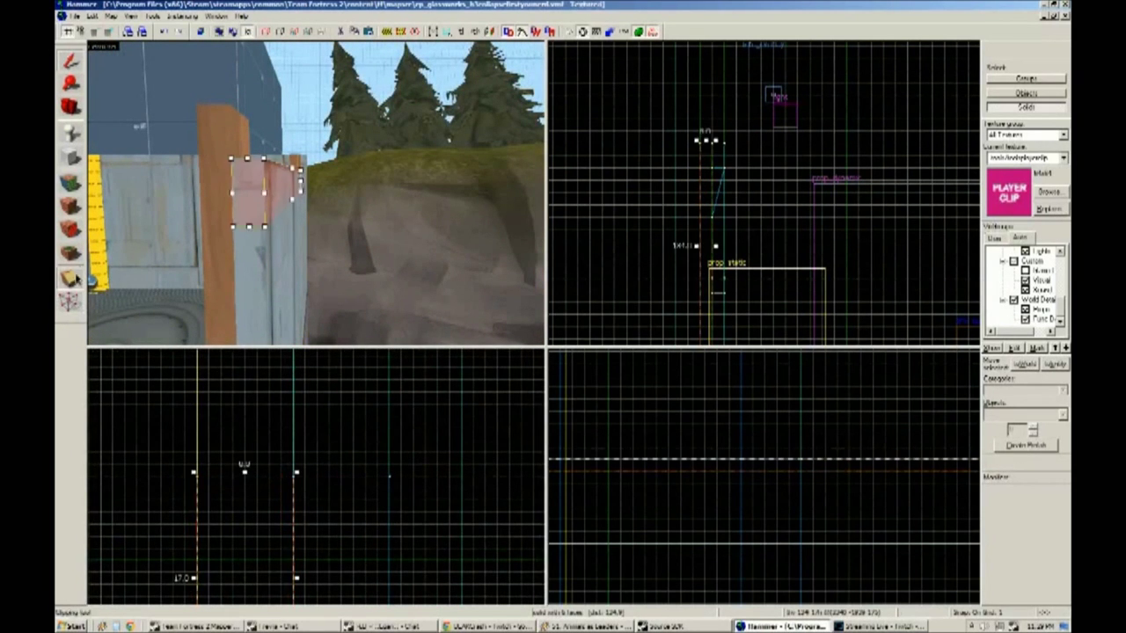
scroll(300, 531, "down", 2)
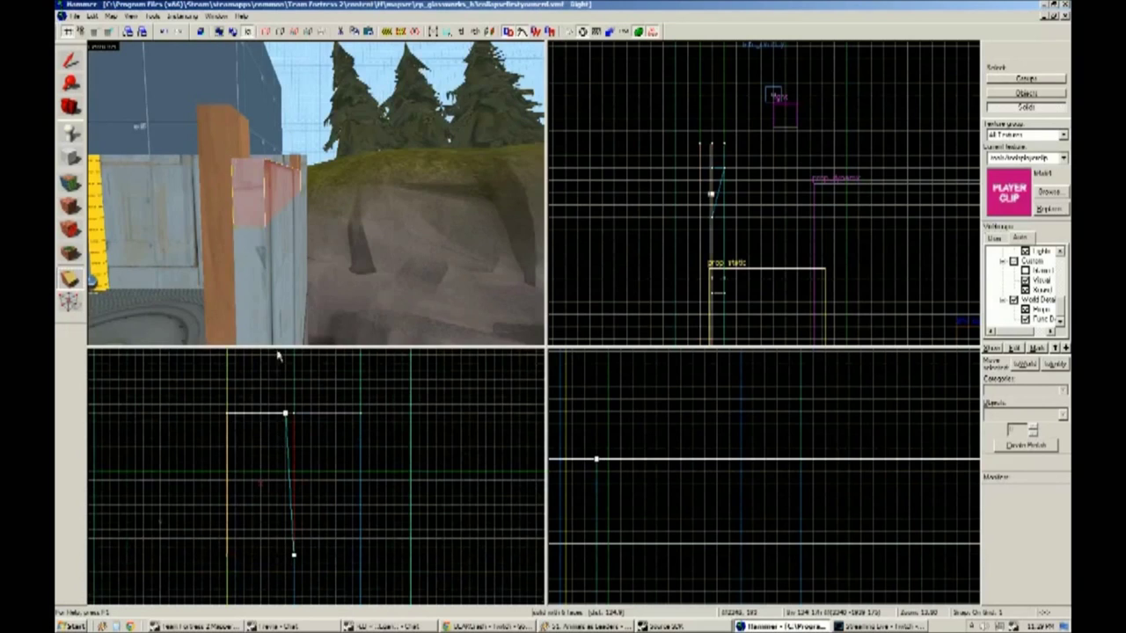
key("shift+v")
Match the harbor metal wall texture across the faces of the clipped piece and the adjoining wall.
key("shift+a")
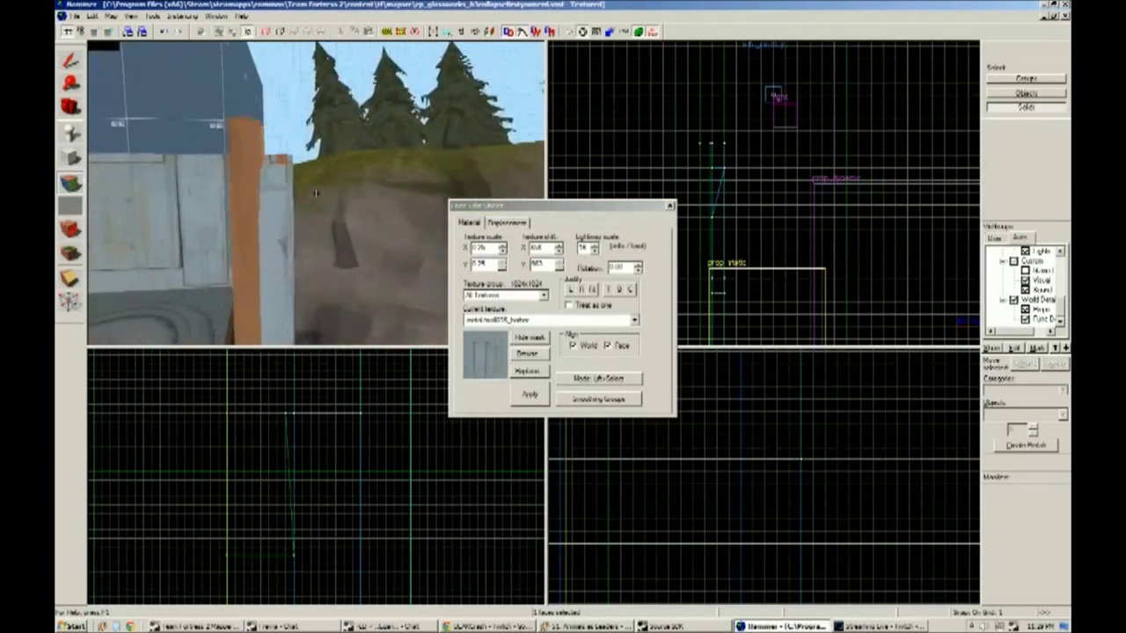
key("w")
key("shift+s")
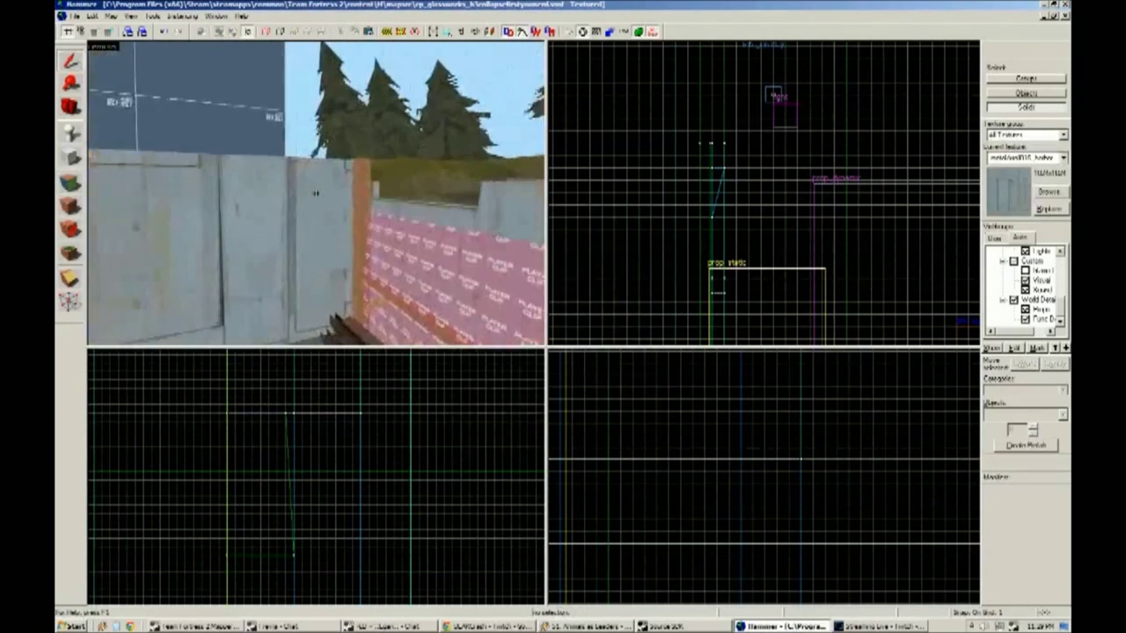
key("shift+a")
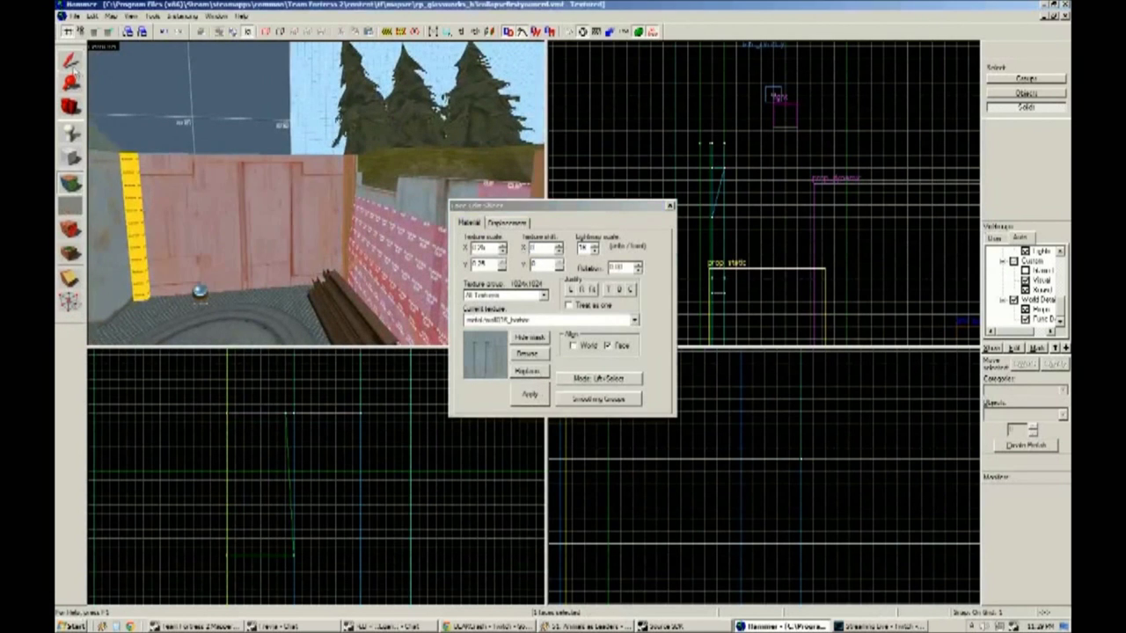
Split the metal wall beside the yellow warning strip horizontally just below its top edge.
key("shift+s")
scroll(284, 432, "down", 3)
scroll(292, 425, "up", 3)
scroll(277, 440, "up", 2)
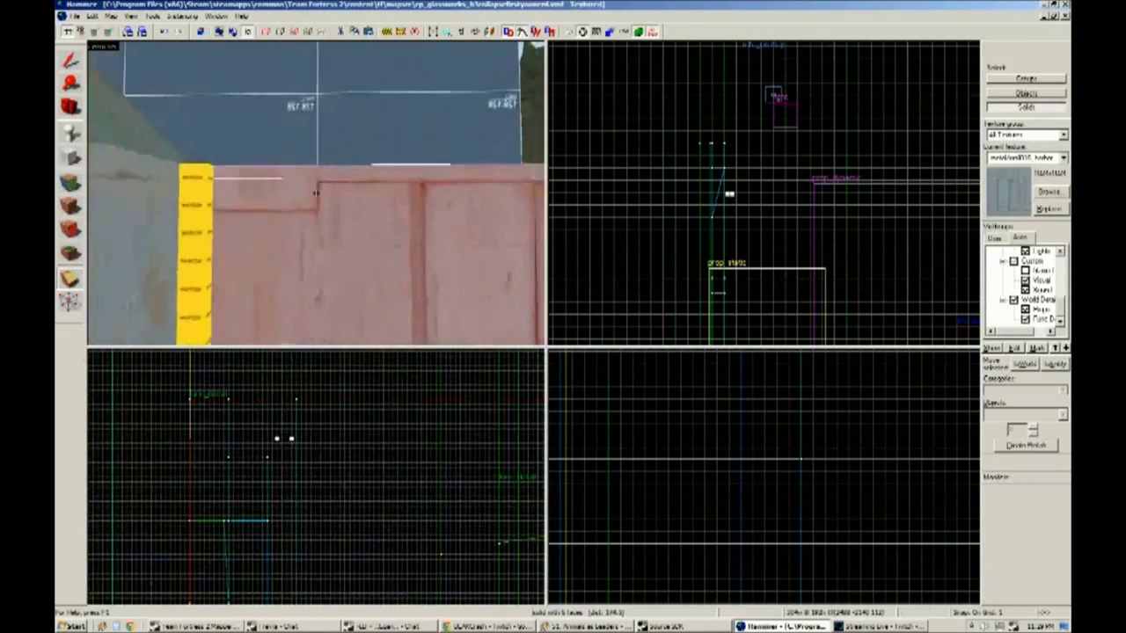
scroll(282, 449, "up", 2)
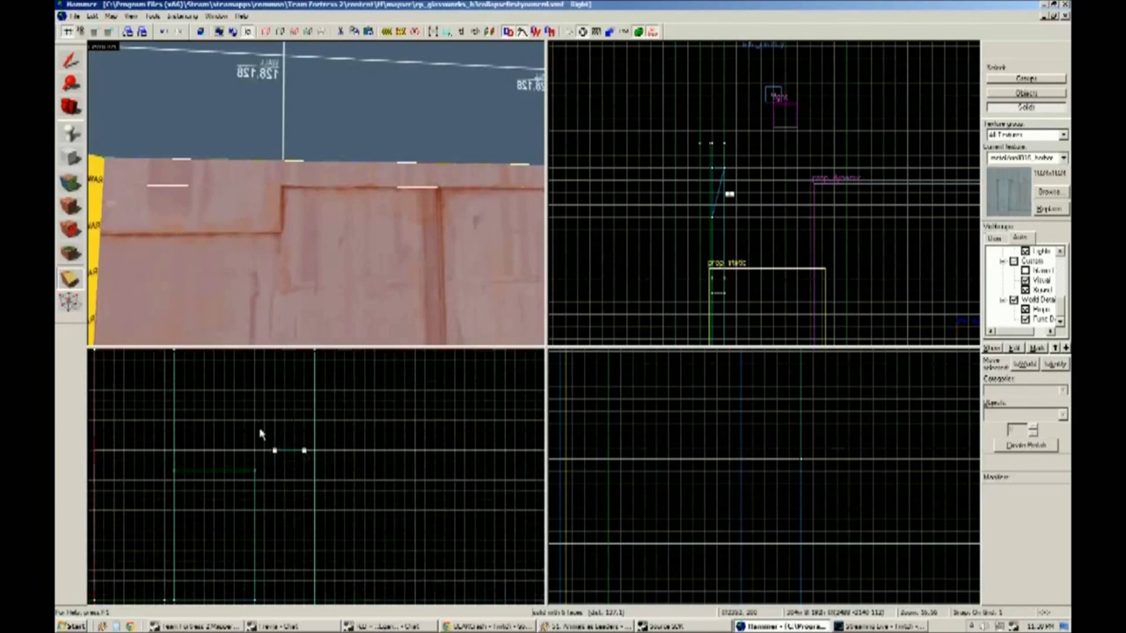
left_click_drag(285, 299, 298, 204)
scroll(175, 540, "down", 2)
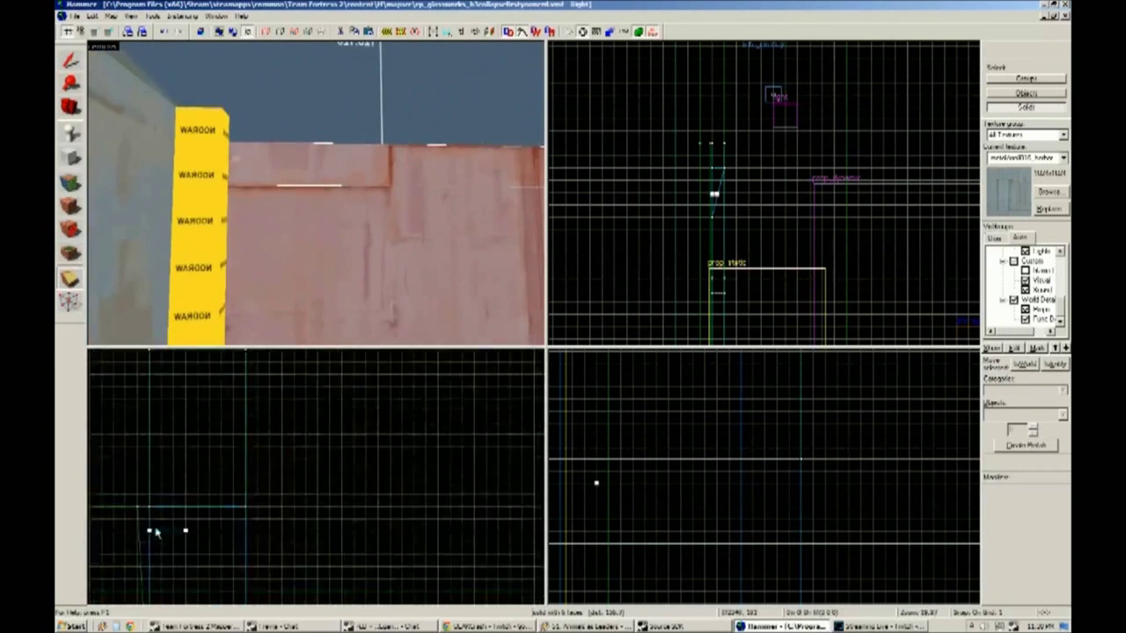
left_click_drag(193, 540, 203, 551)
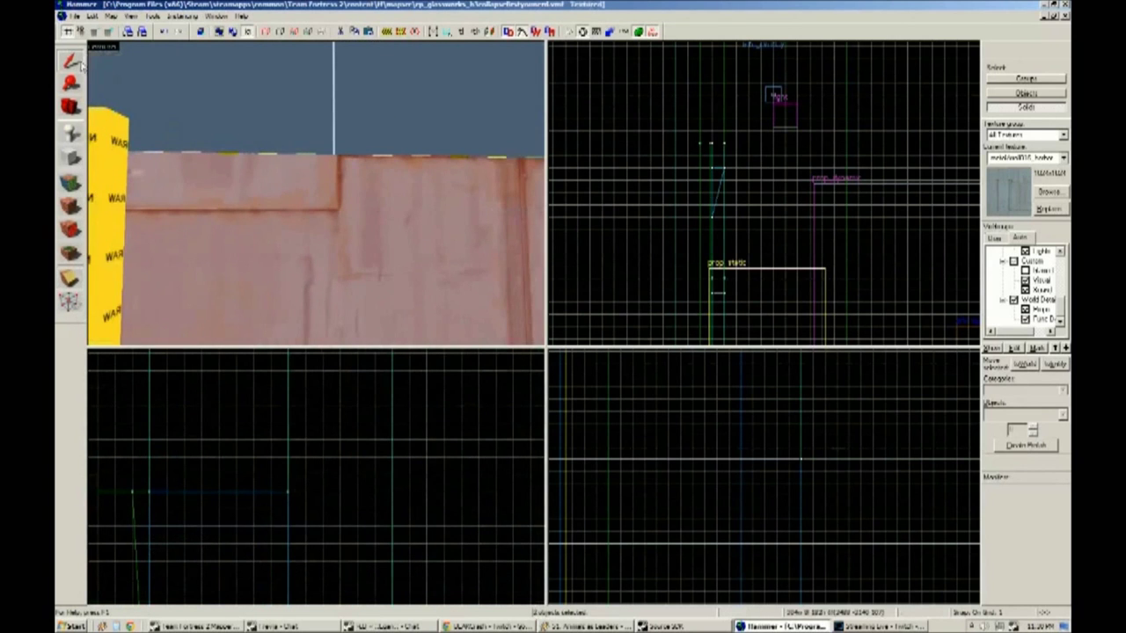
Cut the wall's top strip vertically at the panel seams and remove its end pieces to form a raised middle section.
left_click_drag(175, 194, 264, 189)
scroll(750, 186, "up", 2)
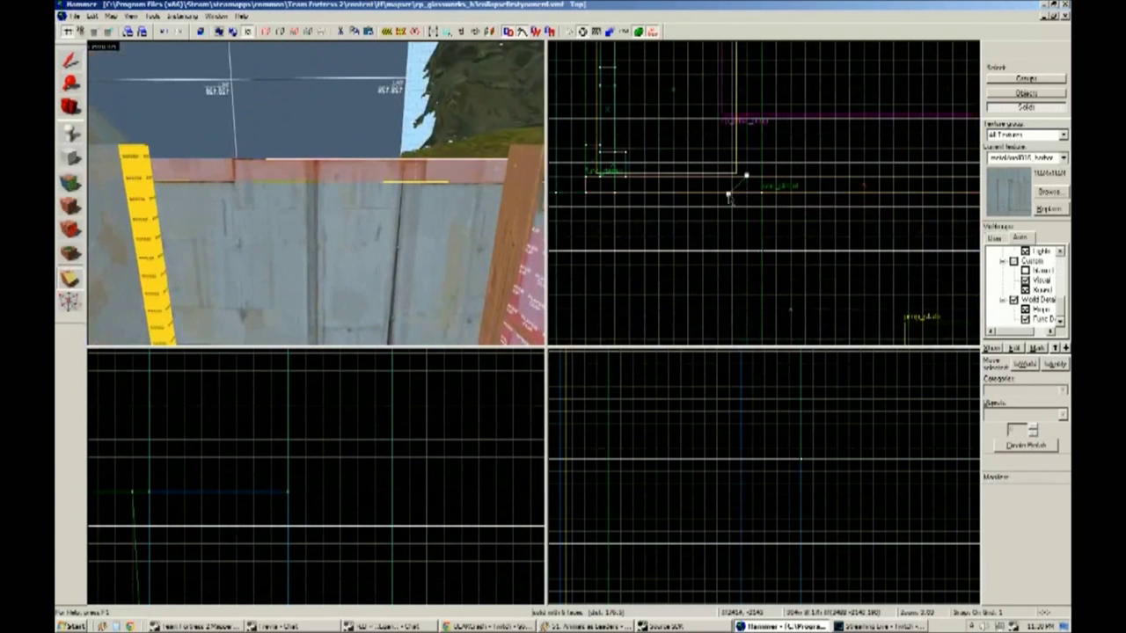
left_click_drag(746, 177, 777, 201)
scroll(712, 191, "up", 2)
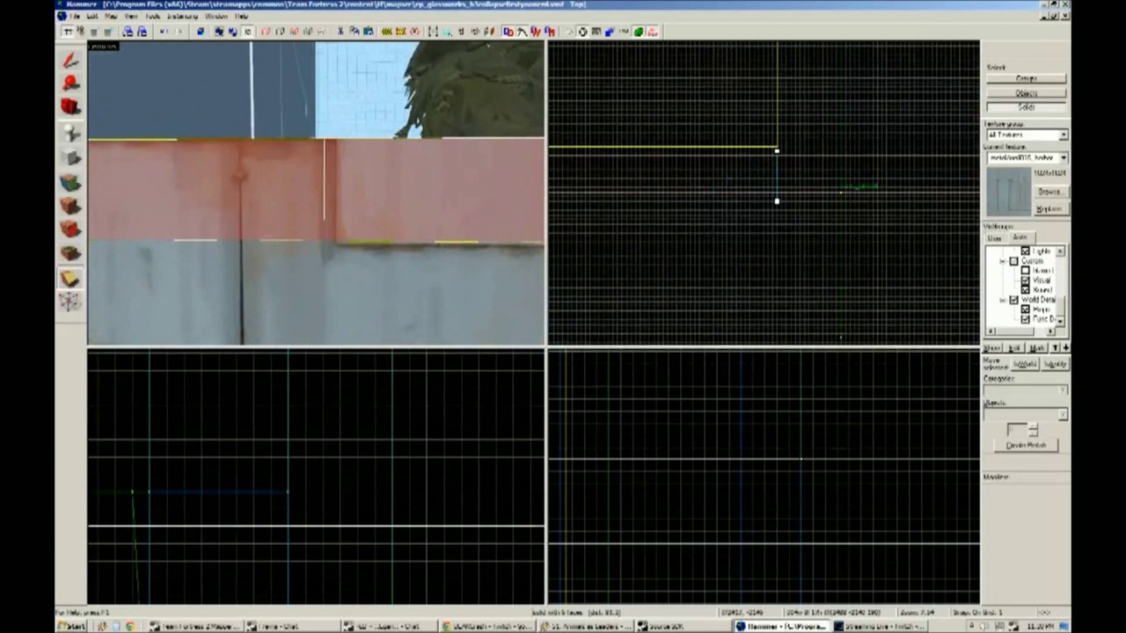
scroll(767, 201, "down", 2)
left_click_drag(322, 191, 422, 183)
scroll(827, 237, "up", 3)
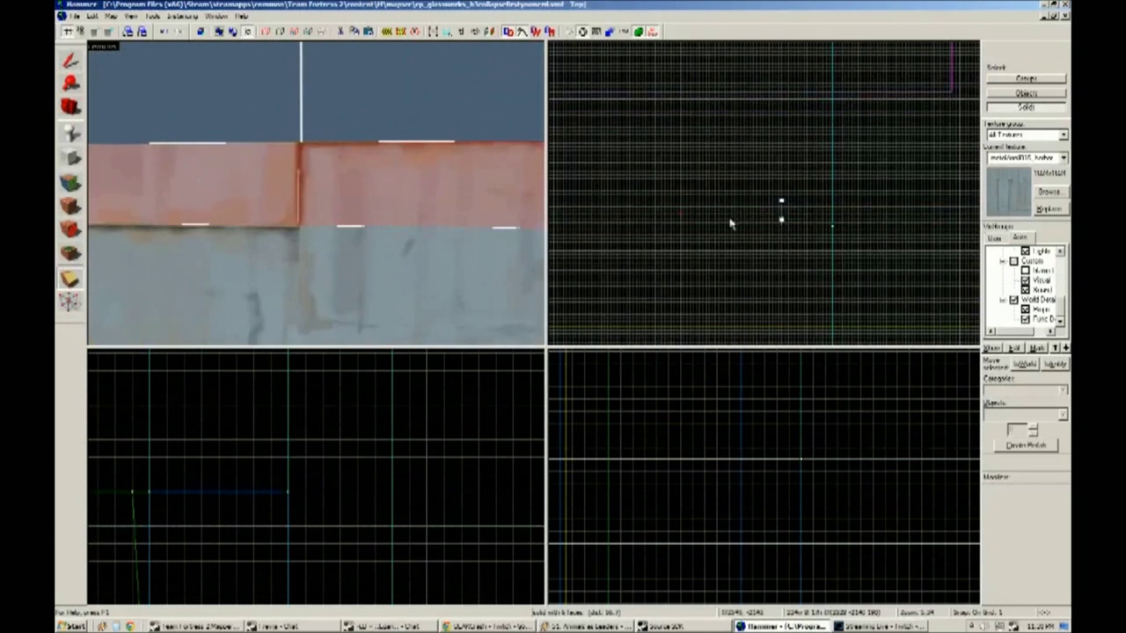
Lower the wooden corner post to suit the cut wall and texture the exposed wall faces with the harbor metal texture.
left_click_drag(211, 236, 315, 194)
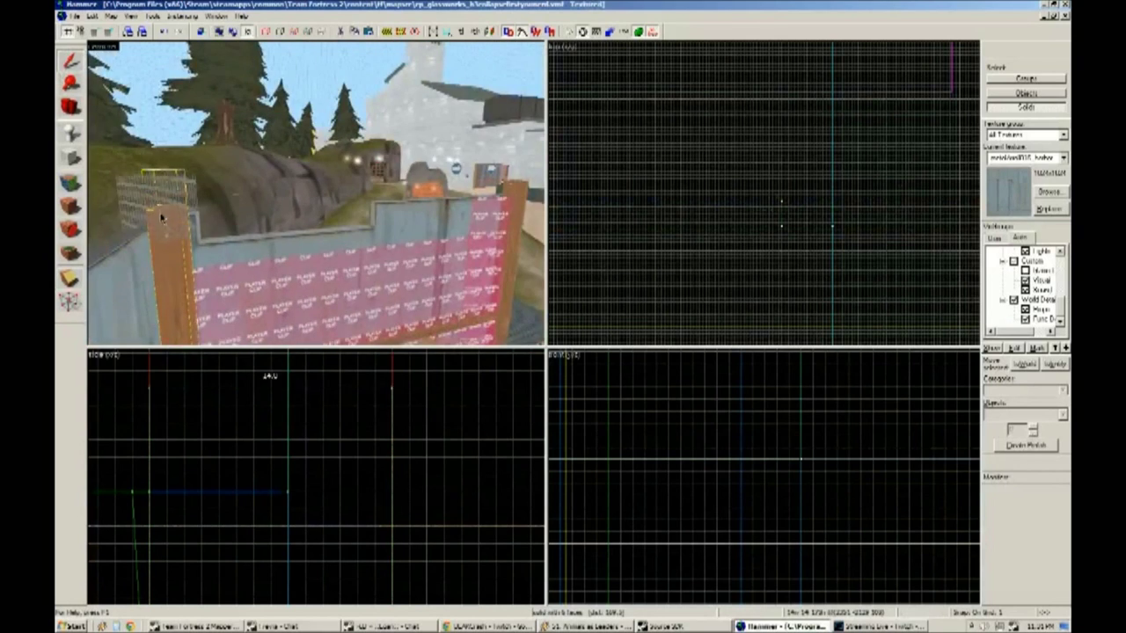
key("shift+a")
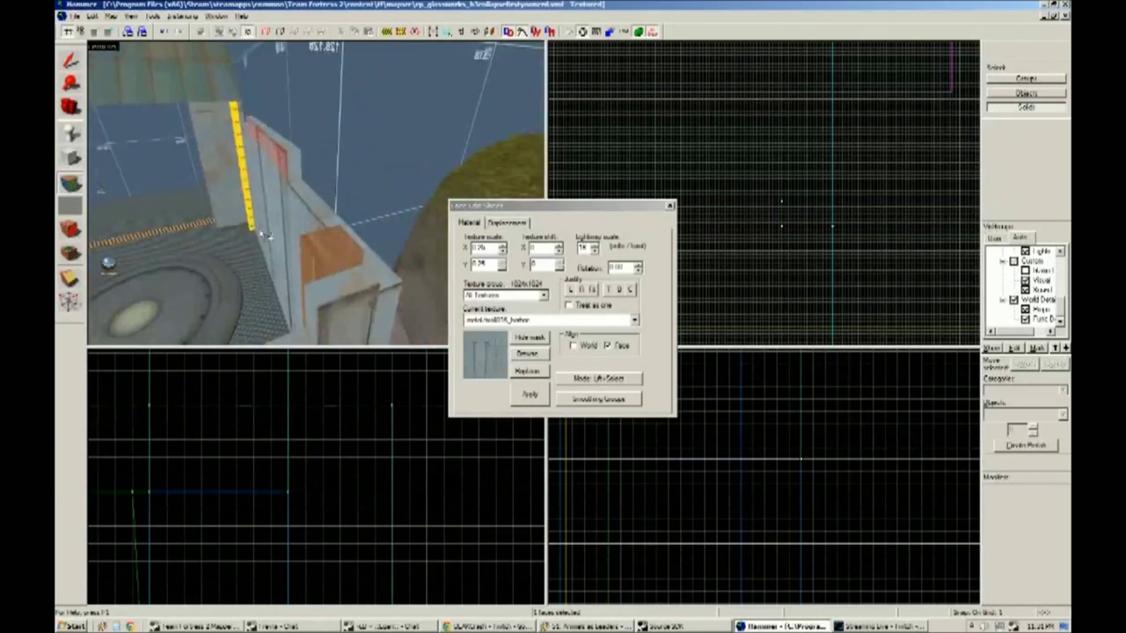
key("shift+a")
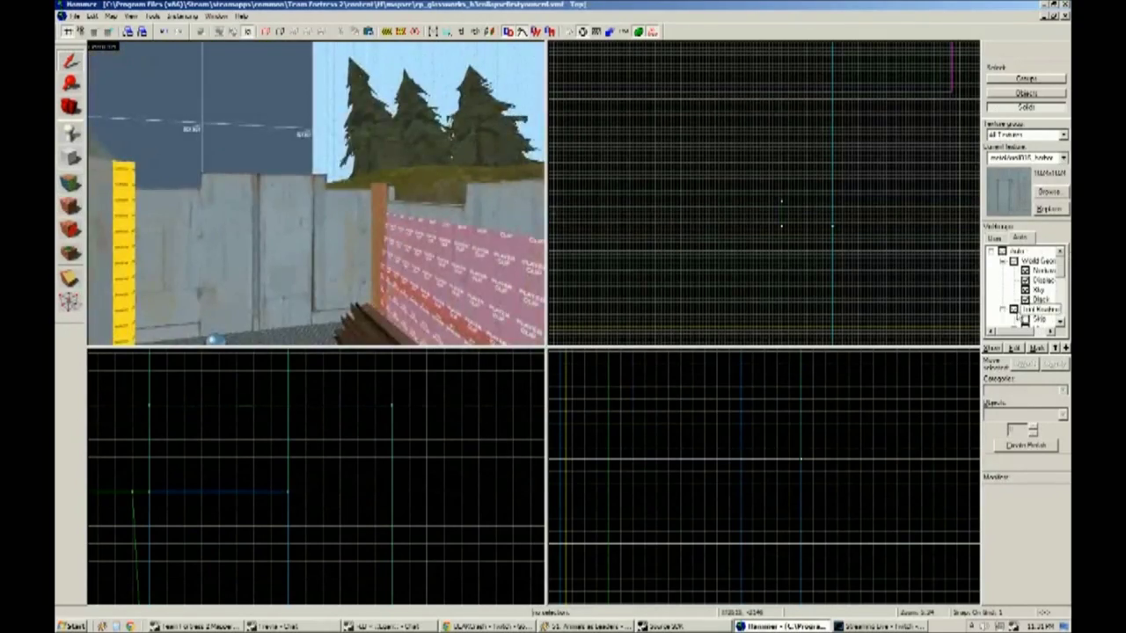